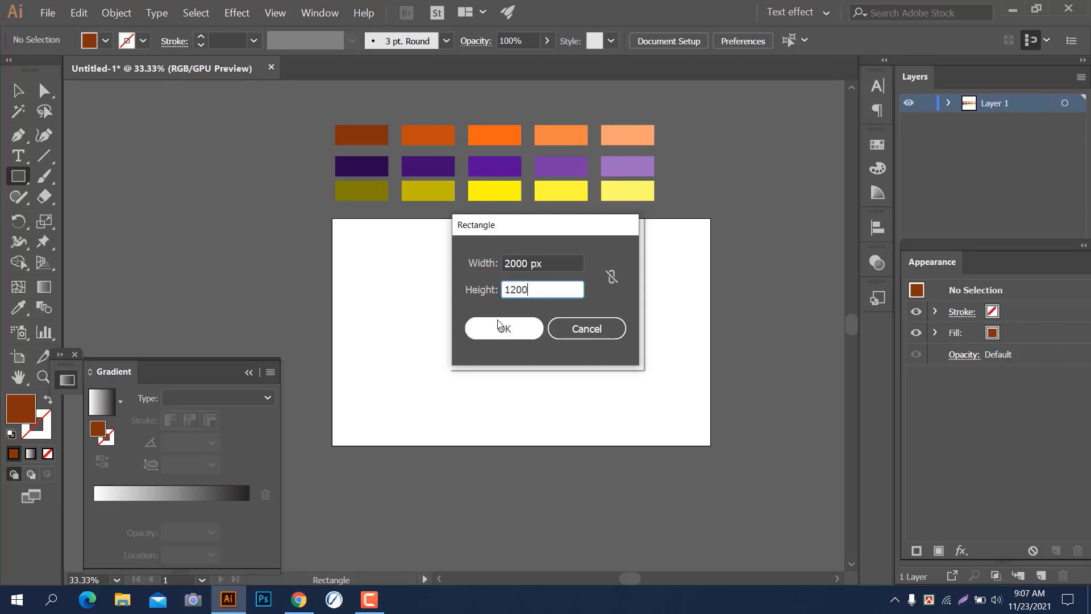
# Create a 2000 px by 1200 px rectangle and centre it horizontally and vertically on the artboard
pyautogui.click(501, 329)
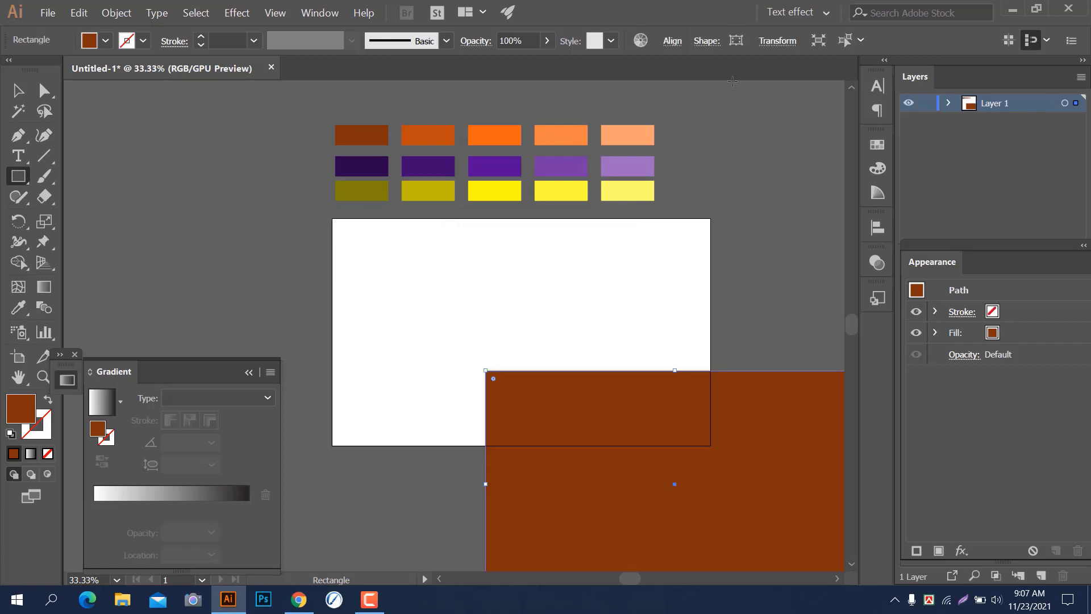
pyautogui.click(672, 40)
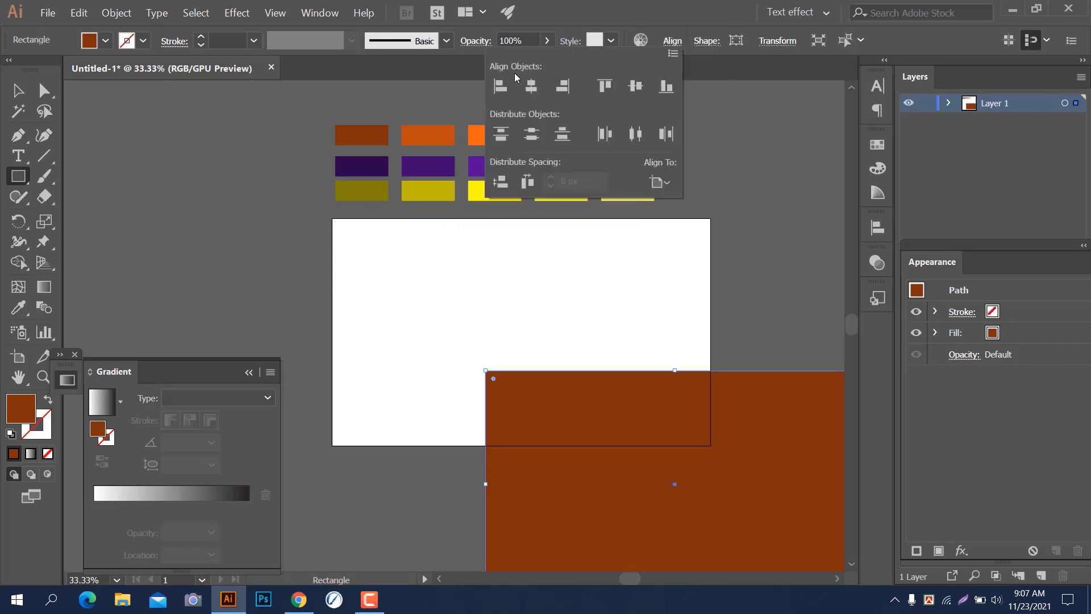
pyautogui.click(635, 86)
pyautogui.click(531, 85)
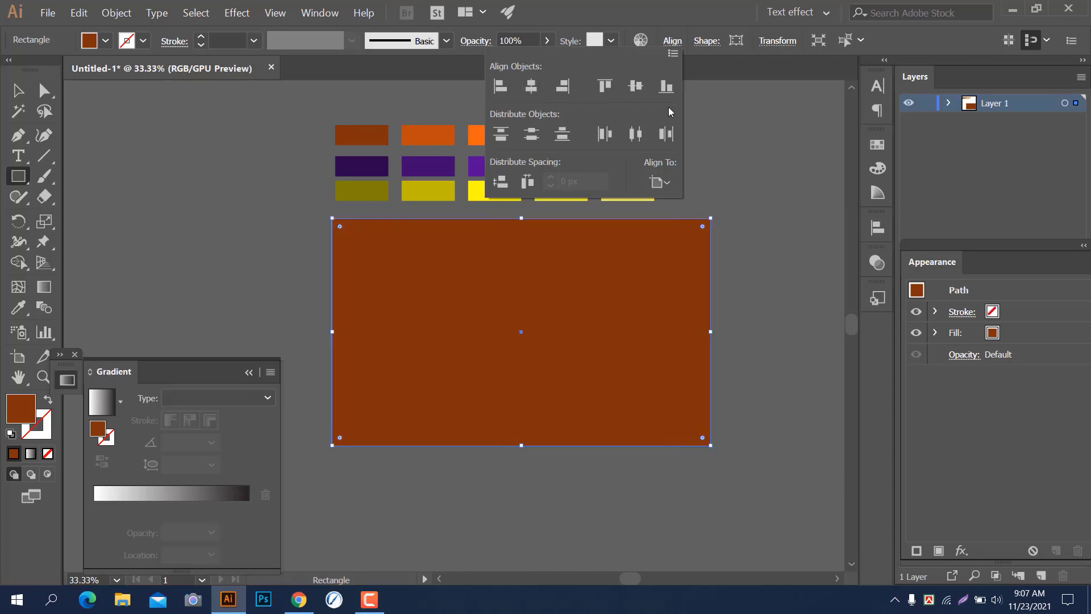
pyautogui.click(674, 44)
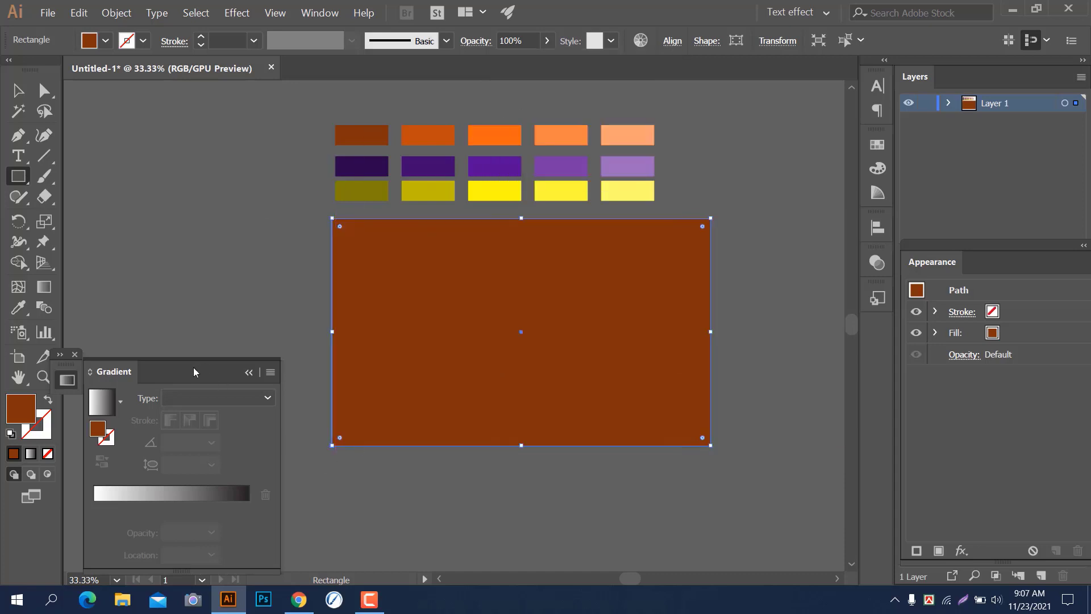
# Fill the background rectangle with the middle purple swatch from the palette above the artboard, then deselect it
pyautogui.click(18, 307)
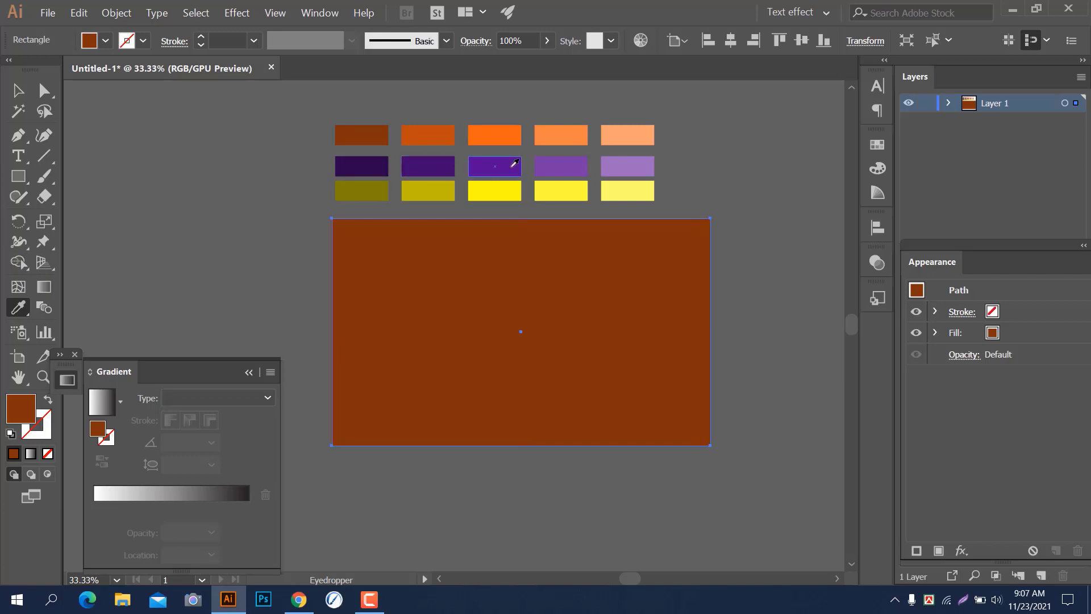
pyautogui.click(494, 166)
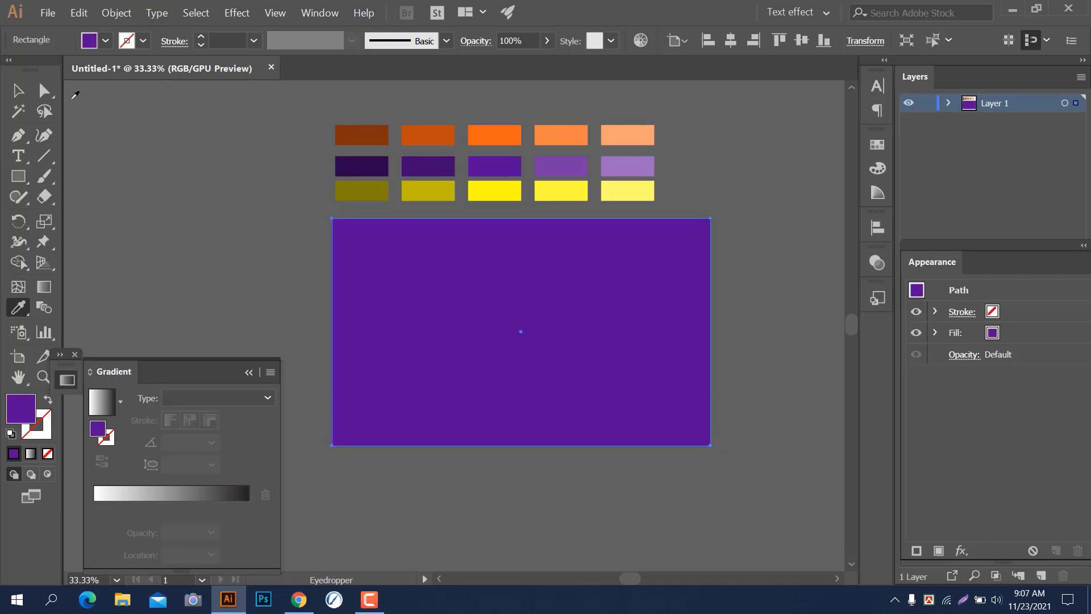
pyautogui.click(18, 90)
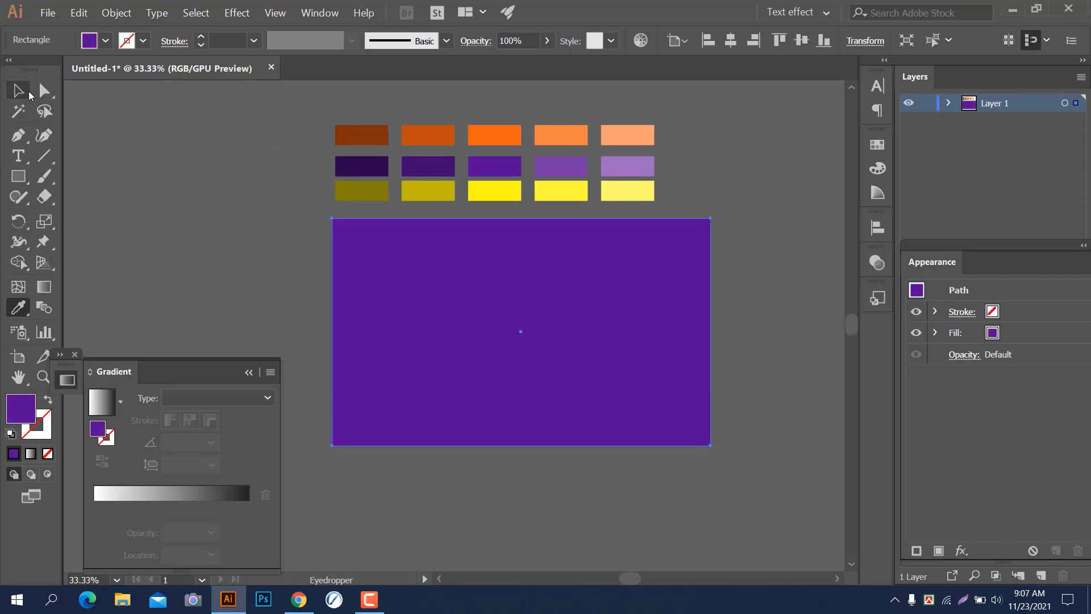
pyautogui.click(247, 215)
pyautogui.click(643, 343)
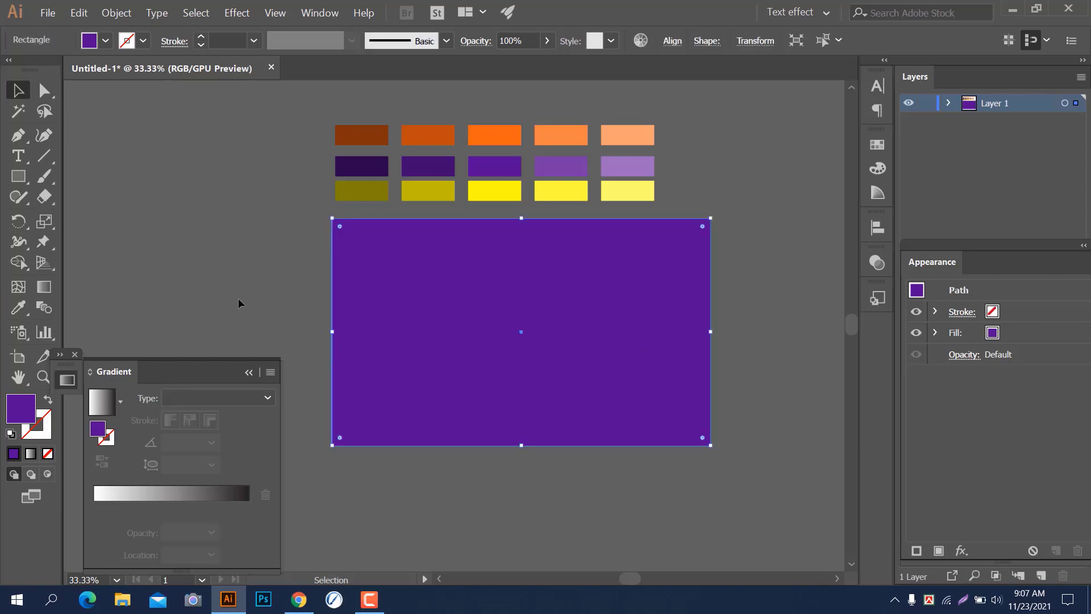
pyautogui.click(237, 299)
# Create a small three-sided polygon on the empty canvas beside the artboard
pyautogui.moveTo(535, 529); pyautogui.dragTo(773, 521)
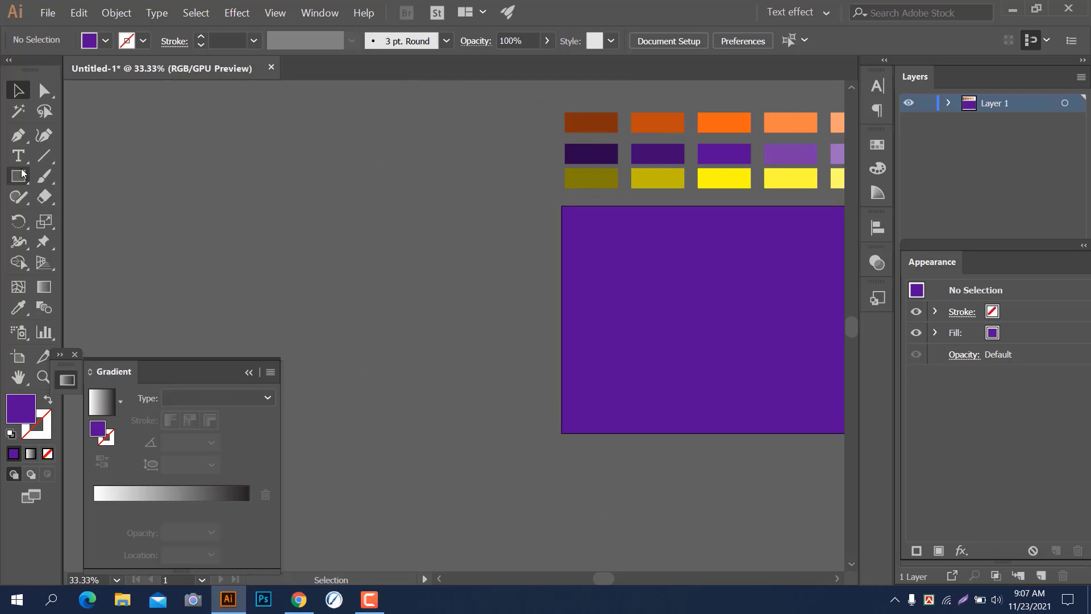
pyautogui.moveTo(23, 174); pyautogui.dragTo(86, 236)
pyautogui.click(305, 225)
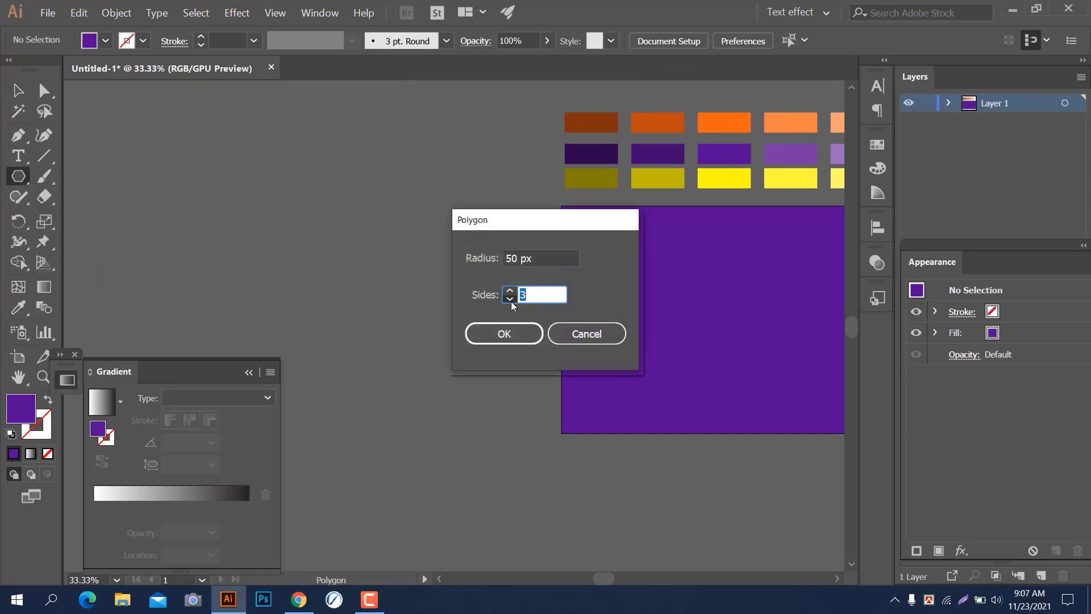
pyautogui.click(546, 259)
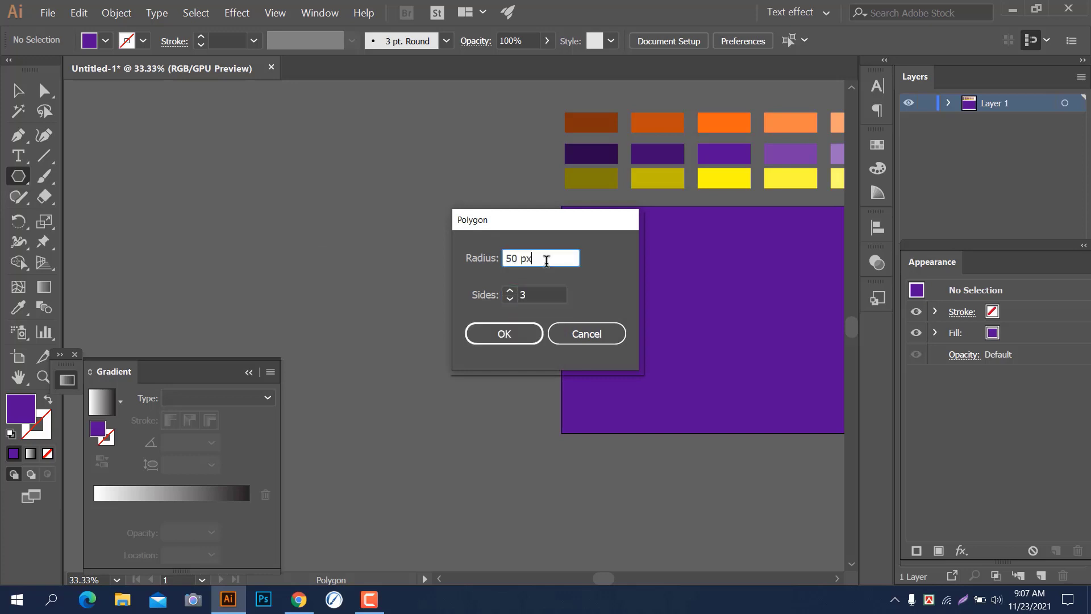
pyautogui.press('Up')
pyautogui.click(521, 331)
# Stretch the triangle into a long, narrow ray and flip it vertically so its tip points down
pyautogui.click(17, 90)
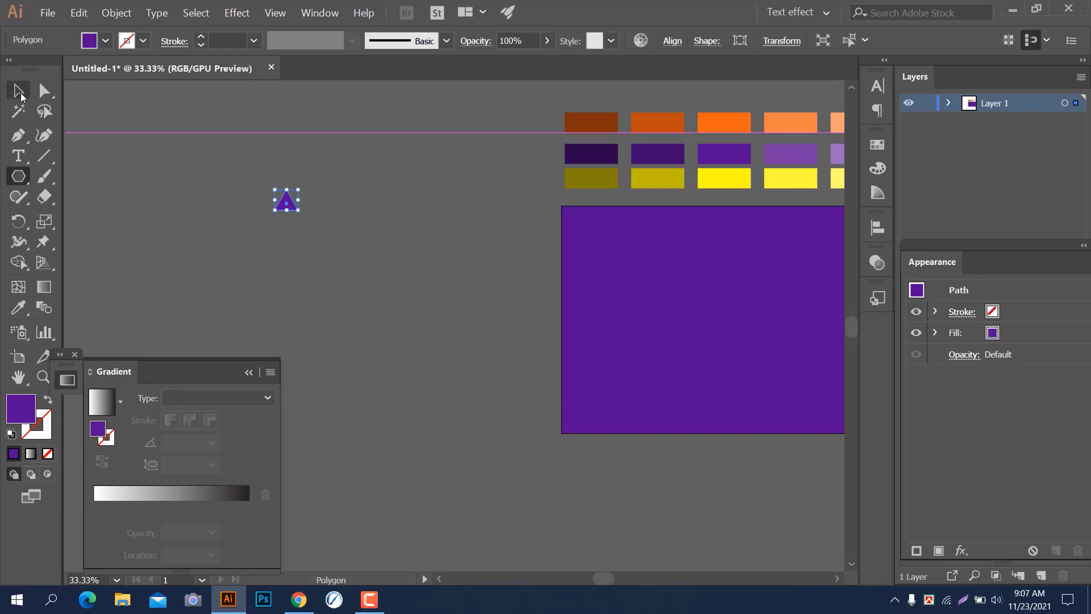
pyautogui.moveTo(286, 213); pyautogui.dragTo(296, 400)
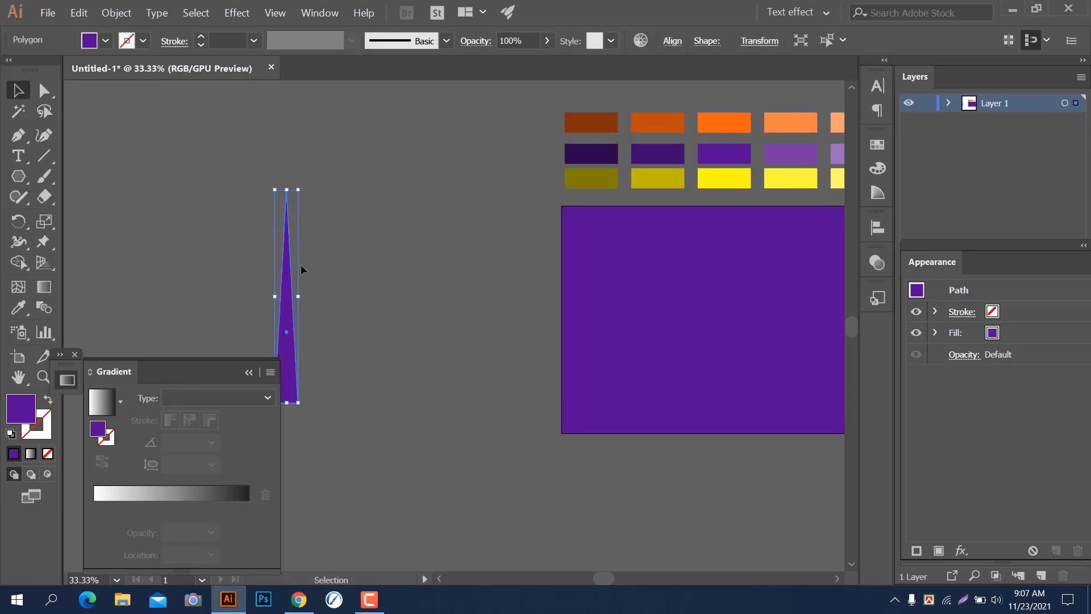
pyautogui.moveTo(305, 187); pyautogui.dragTo(294, 420)
pyautogui.moveTo(285, 312); pyautogui.dragTo(281, 240)
pyautogui.moveTo(376, 393); pyautogui.dragTo(524, 378)
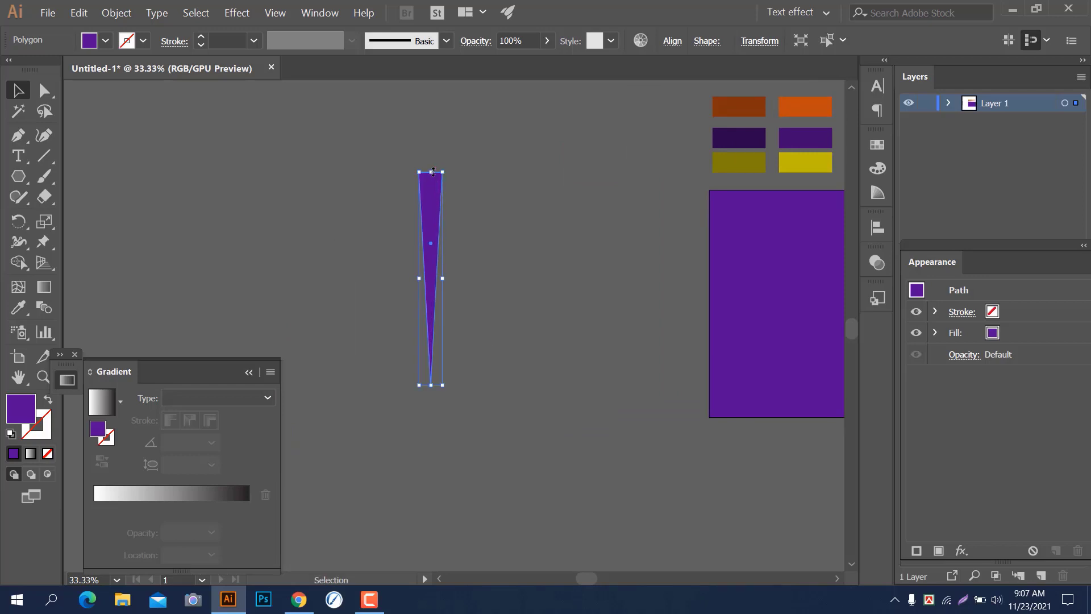
pyautogui.moveTo(433, 172); pyautogui.dragTo(433, 124)
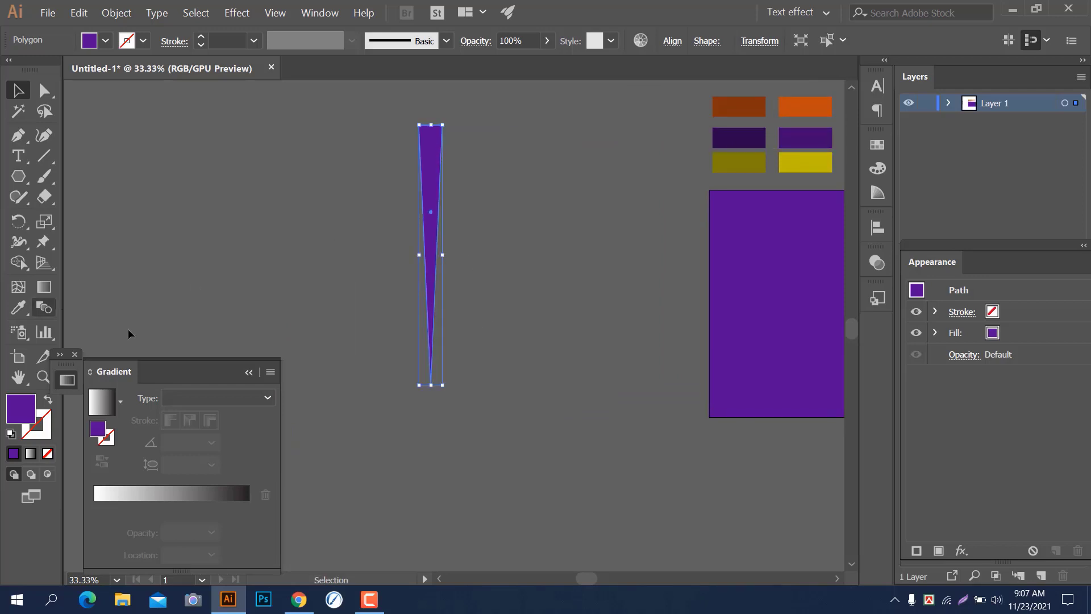
# Rotate a copy of the ray clockwise about its pointed tip, leaving a gap between the two rays
pyautogui.click(17, 222)
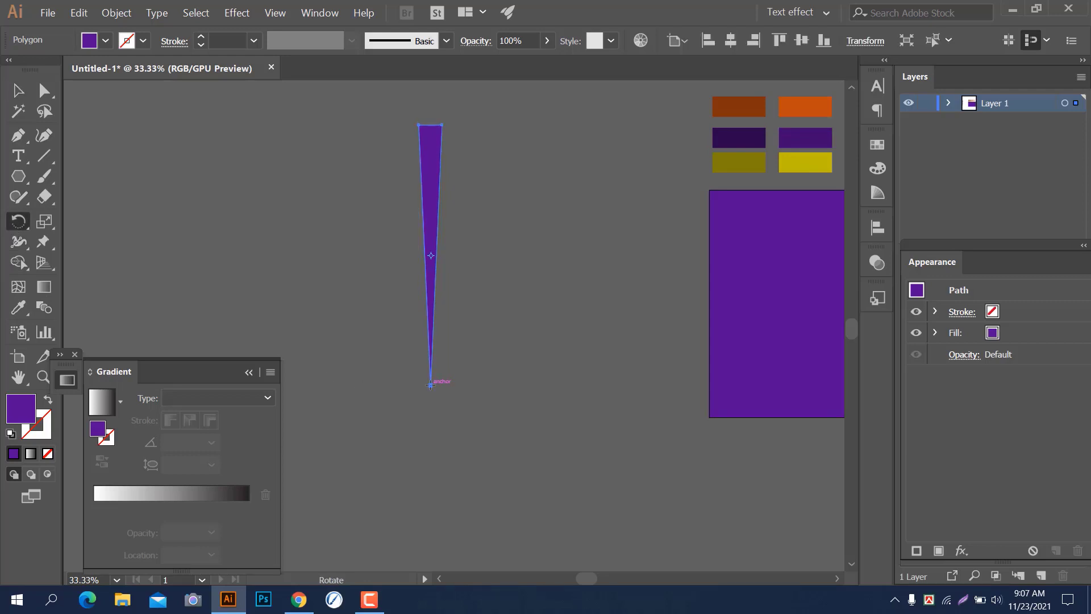
pyautogui.click(431, 385)
pyautogui.moveTo(437, 168); pyautogui.dragTo(489, 189)
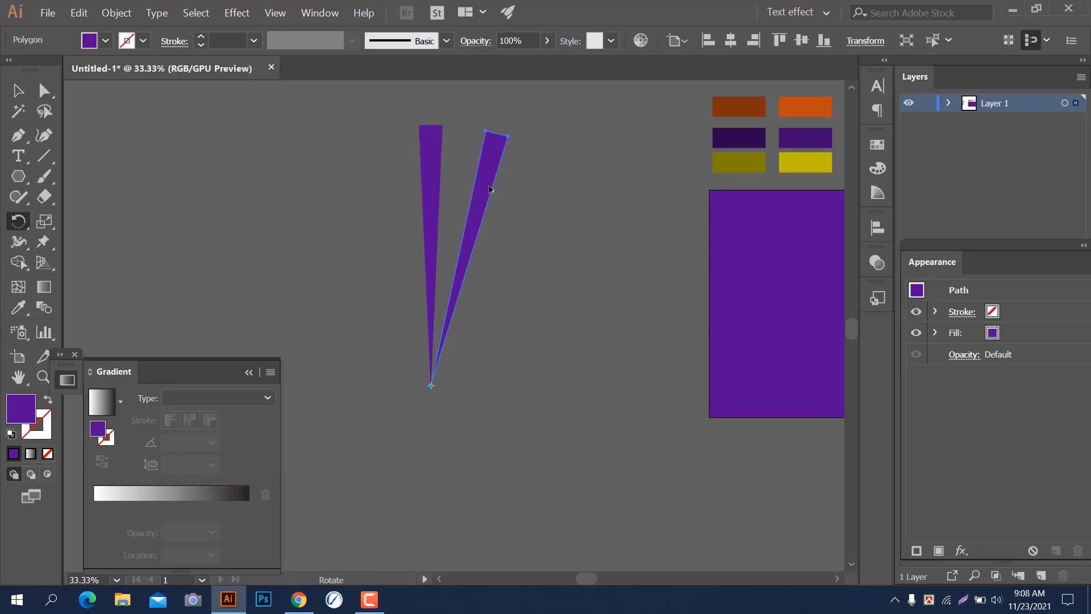
# Repeat the rotated copy around the full circle to form a sunburst, removing the last copy that crowds the first ray
pyautogui.hotkey('ctrl', 'd')
pyautogui.hotkey('ctrl', 'd')
pyautogui.hotkey('ctrl', 'd')
pyautogui.hotkey('ctrl', 'd')
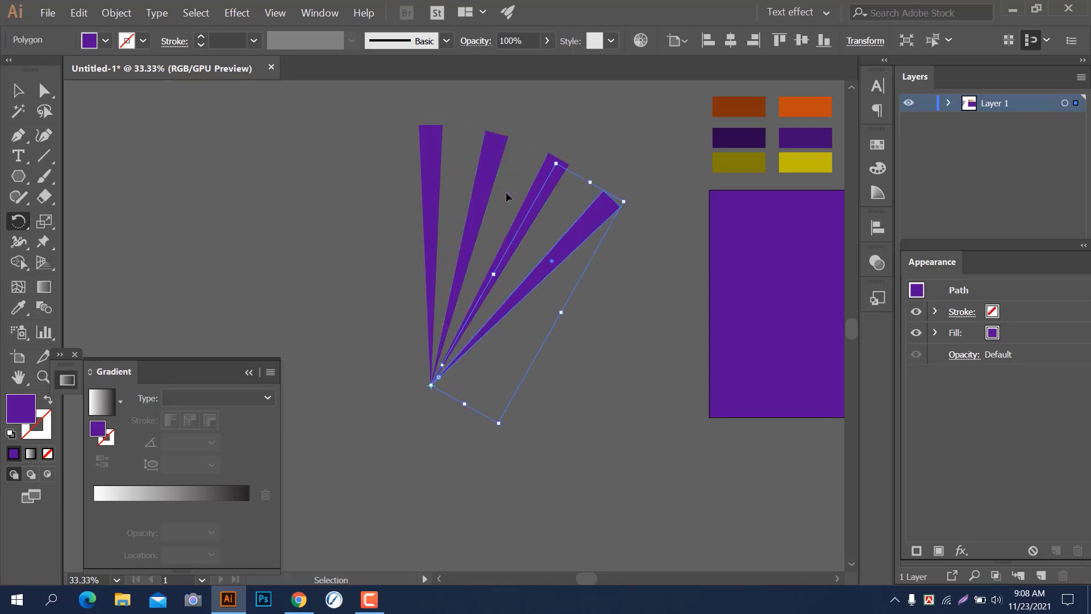
pyautogui.hotkey('ctrl', 'd')
pyautogui.hotkey('ctrl', 'd')
pyautogui.hotkey('ctrl', 'd')
pyautogui.hotkey('ctrl', 'd')
pyautogui.hotkey('ctrl', 'd')
pyautogui.hotkey('ctrl', 'd')
pyautogui.hotkey('ctrl', 'd')
pyautogui.hotkey('ctrl', 'd')
pyautogui.hotkey('ctrl', 'd')
pyautogui.hotkey('ctrl', 'd')
pyautogui.hotkey('ctrl', 'd')
pyautogui.hotkey('ctrl', 'd')
pyautogui.hotkey('ctrl', 'd')
pyautogui.hotkey('ctrl', 'd')
pyautogui.hotkey('ctrl', 'd')
pyautogui.hotkey('ctrl', 'd')
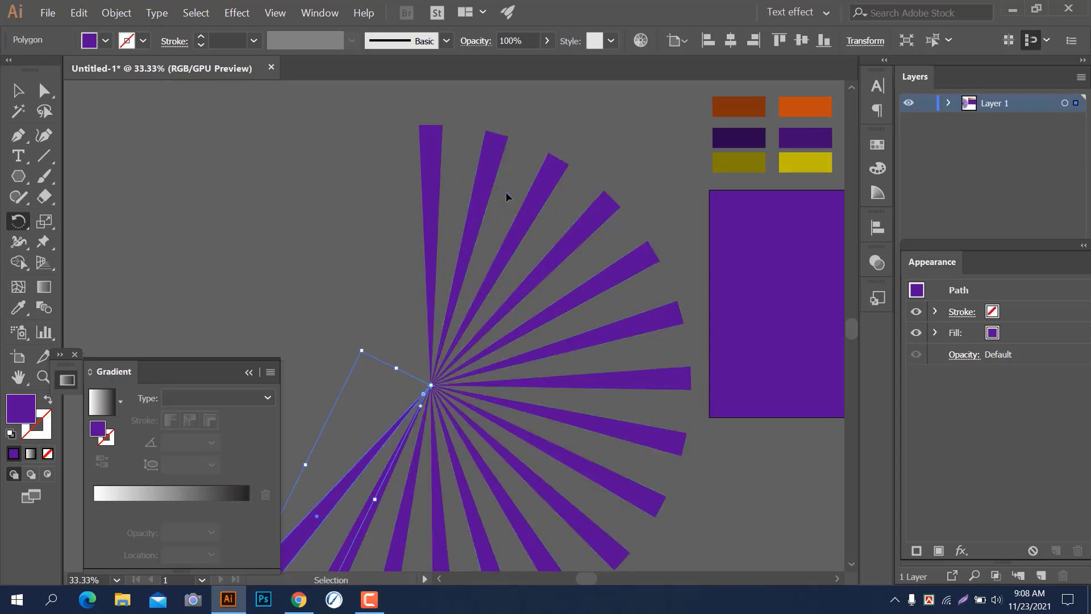
pyautogui.hotkey('ctrl', 'd')
pyautogui.hotkey('ctrl', 'd')
pyautogui.hotkey('ctrl', 'd')
pyautogui.hotkey('ctrl', 'd')
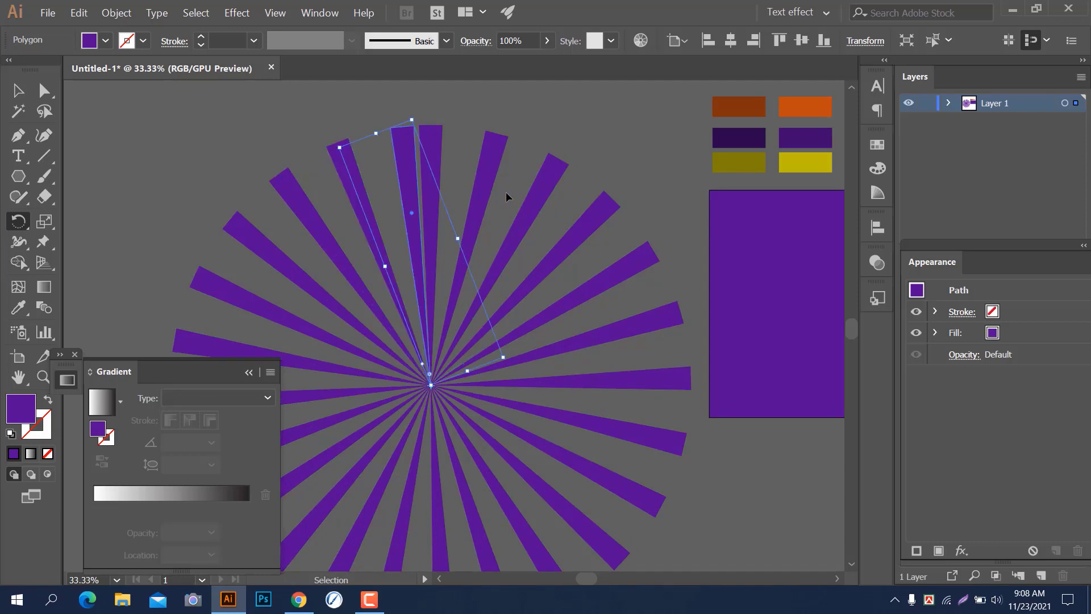
pyautogui.hotkey('ctrl', 'z')
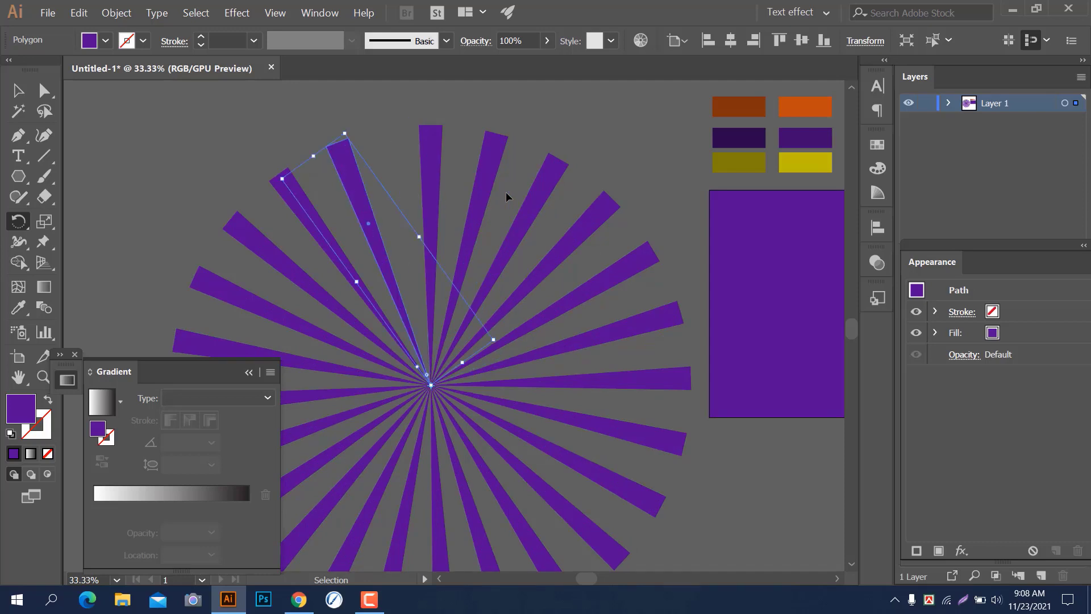
# Select all the rays of the sunburst and group them
pyautogui.click(19, 94)
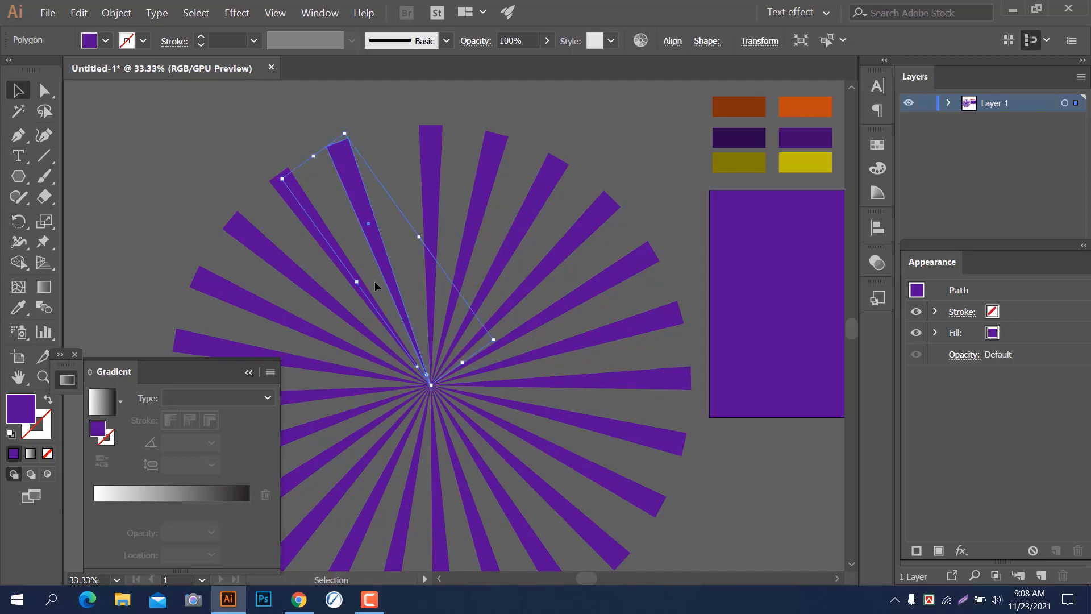
pyautogui.scroll(-1, 386, 287)
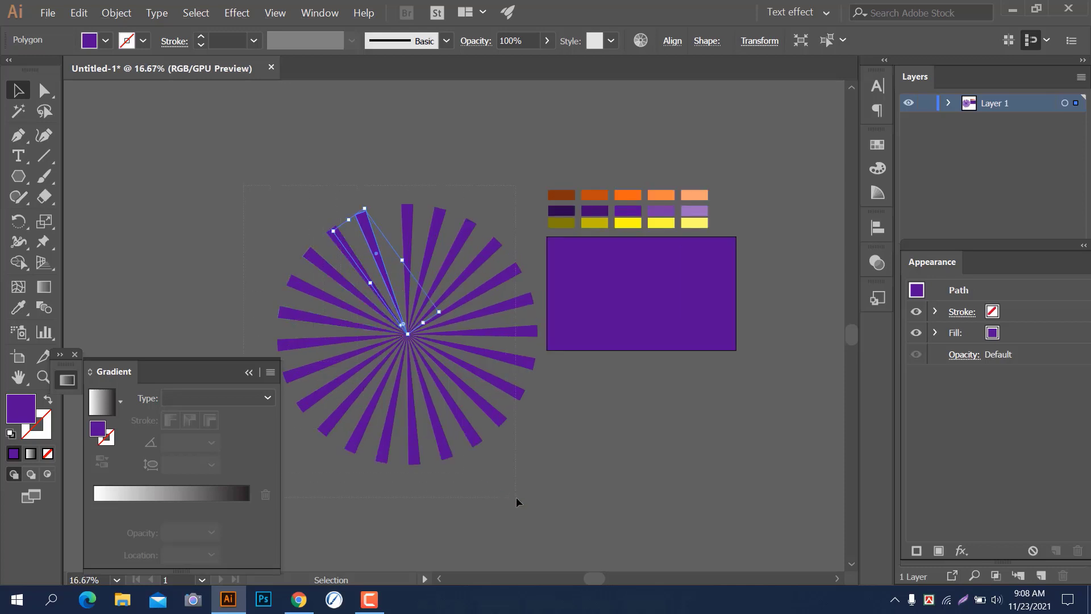
pyautogui.moveTo(516, 496); pyautogui.dragTo(518, 501)
pyautogui.press('a')
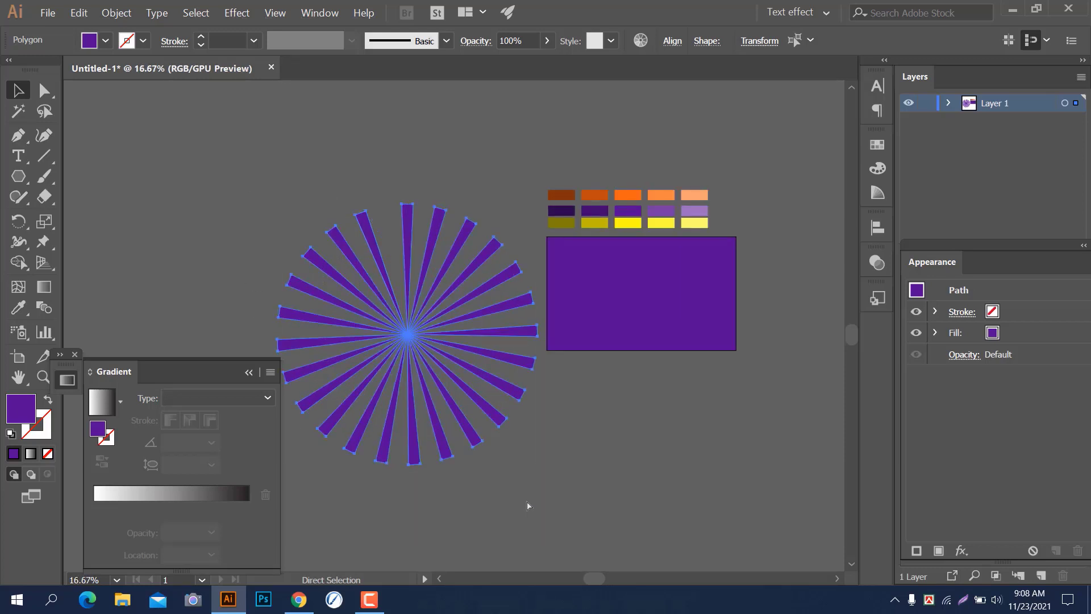
pyautogui.hotkey('ctrl', 'g')
pyautogui.press('v')
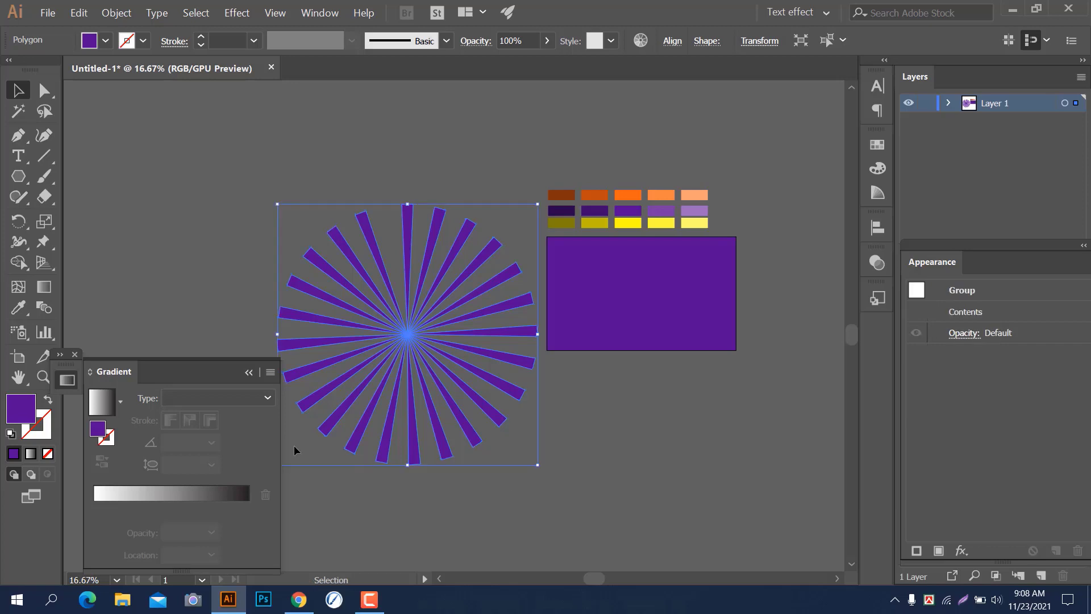
# Recolour the ray group with the second-darkest purple swatch and centre it horizontally and vertically on the artboard
pyautogui.click(18, 308)
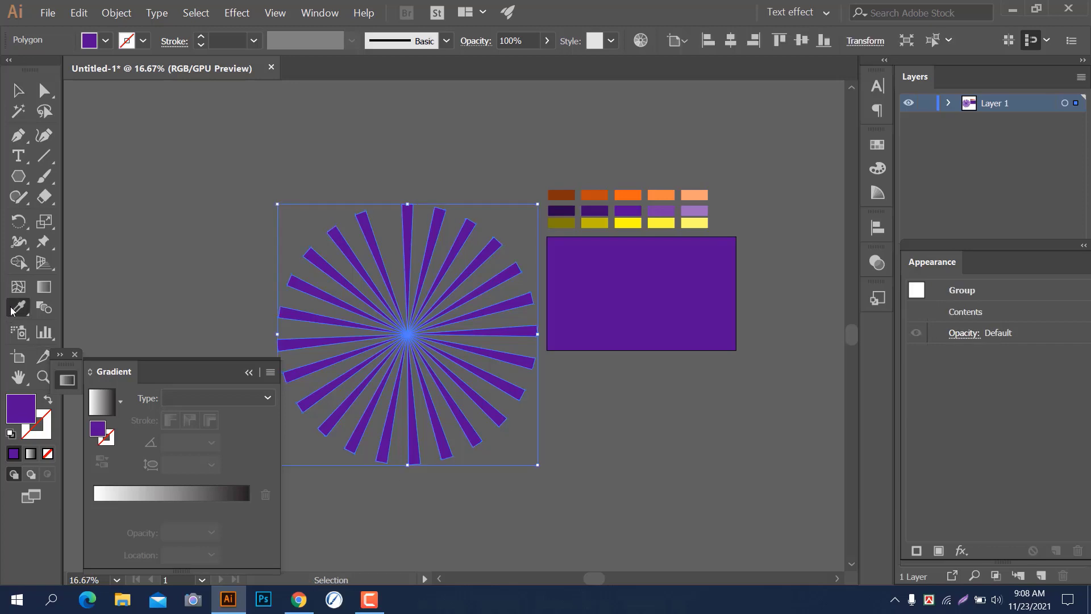
pyautogui.click(596, 211)
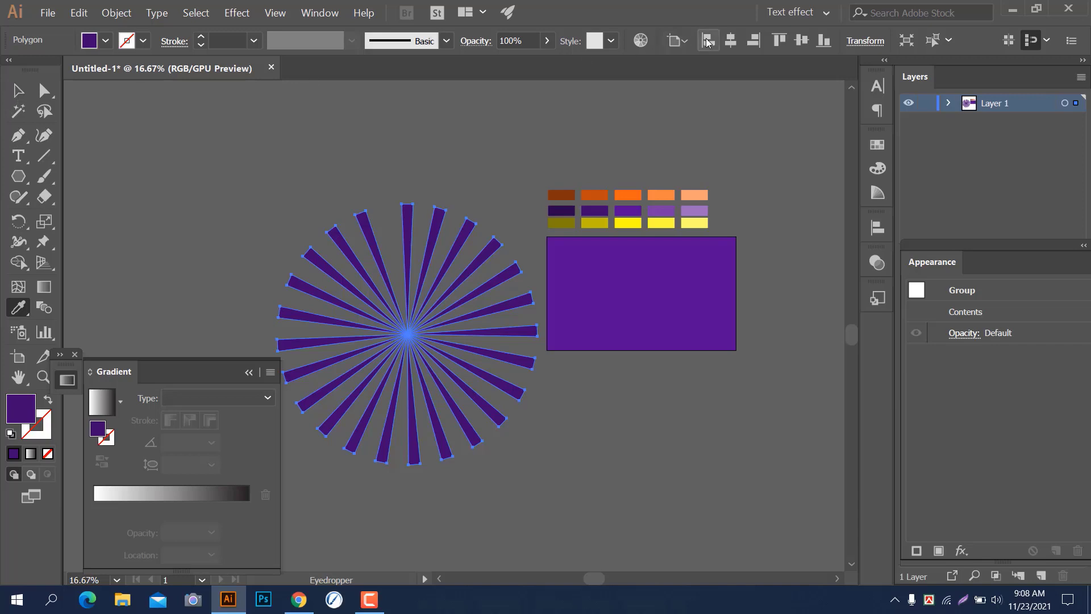
pyautogui.click(730, 40)
pyautogui.click(801, 40)
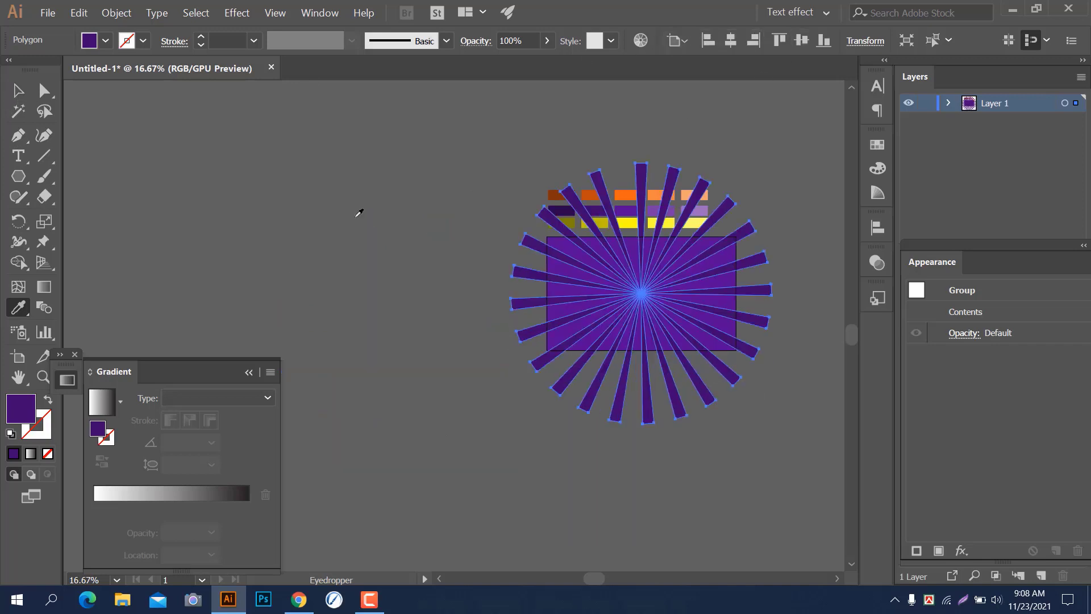
# Rotate a copy of the ray group slightly counterclockwise about the sunburst's centre so it partly overlaps the original rays
pyautogui.scroll(3, 354, 449)
pyautogui.moveTo(710, 341); pyautogui.dragTo(134, 477)
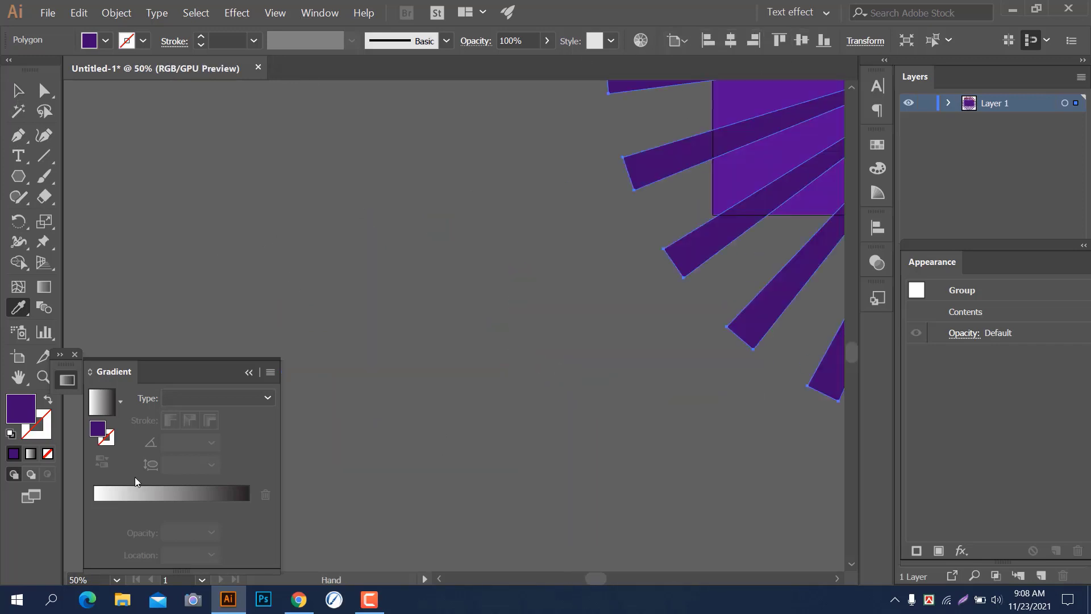
pyautogui.scroll(-2, 398, 443)
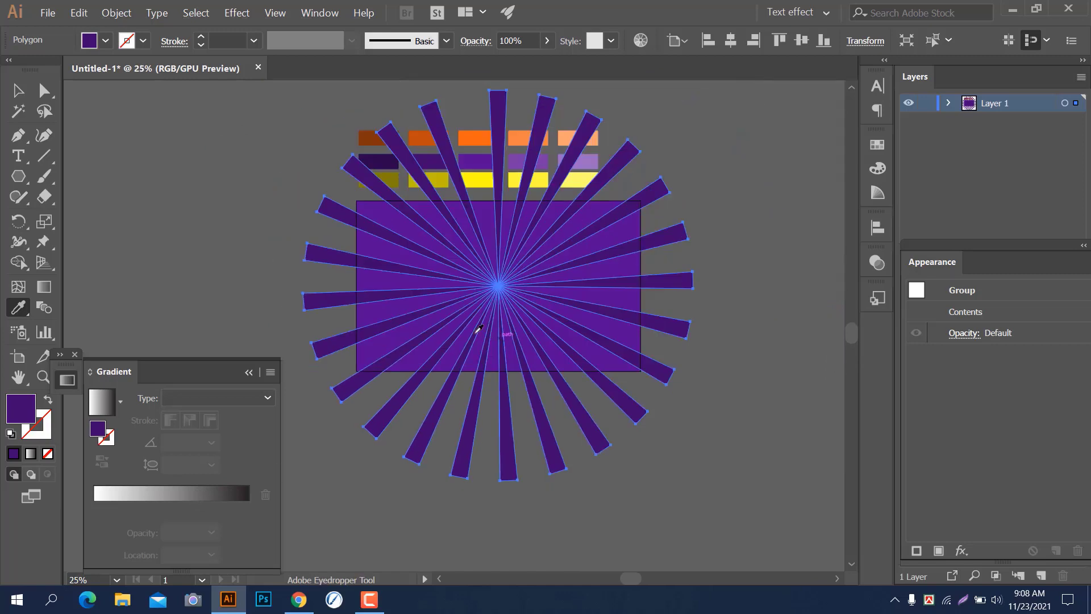
pyautogui.press('v')
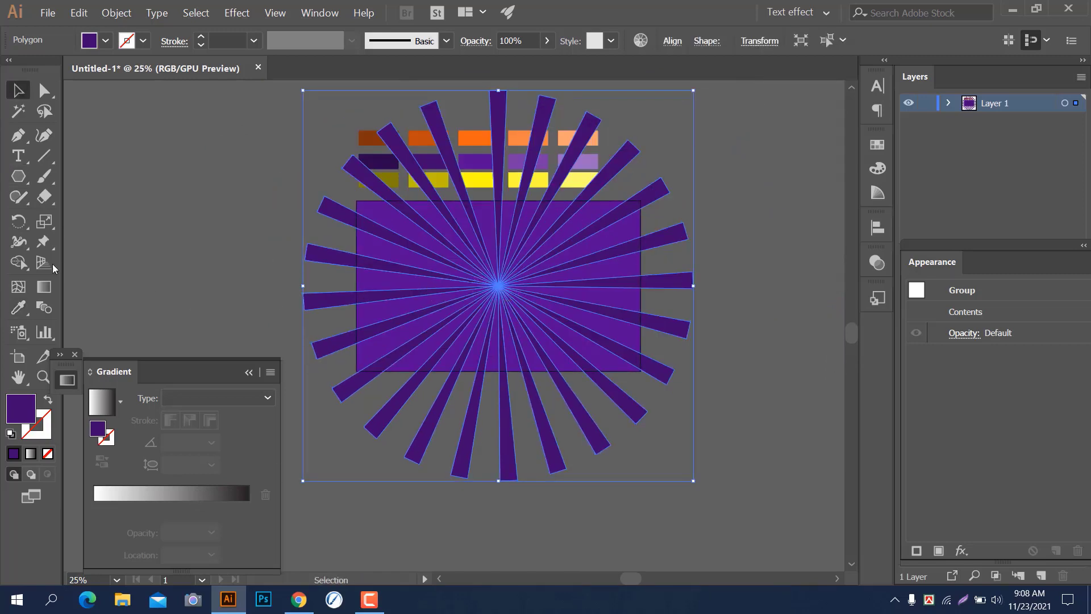
pyautogui.click(18, 221)
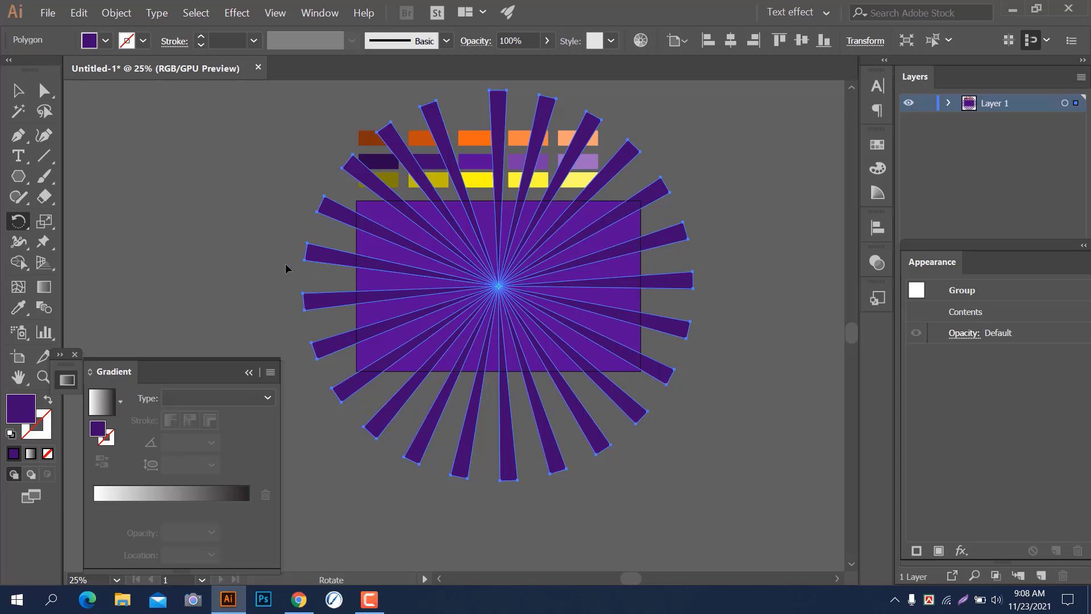
pyautogui.click(17, 91)
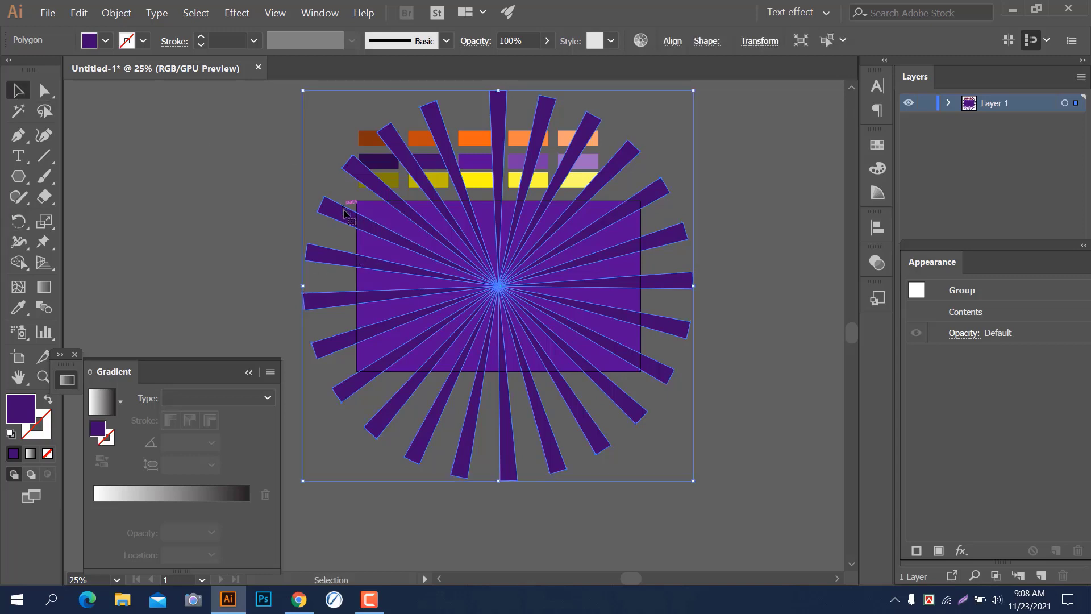
pyautogui.click(18, 221)
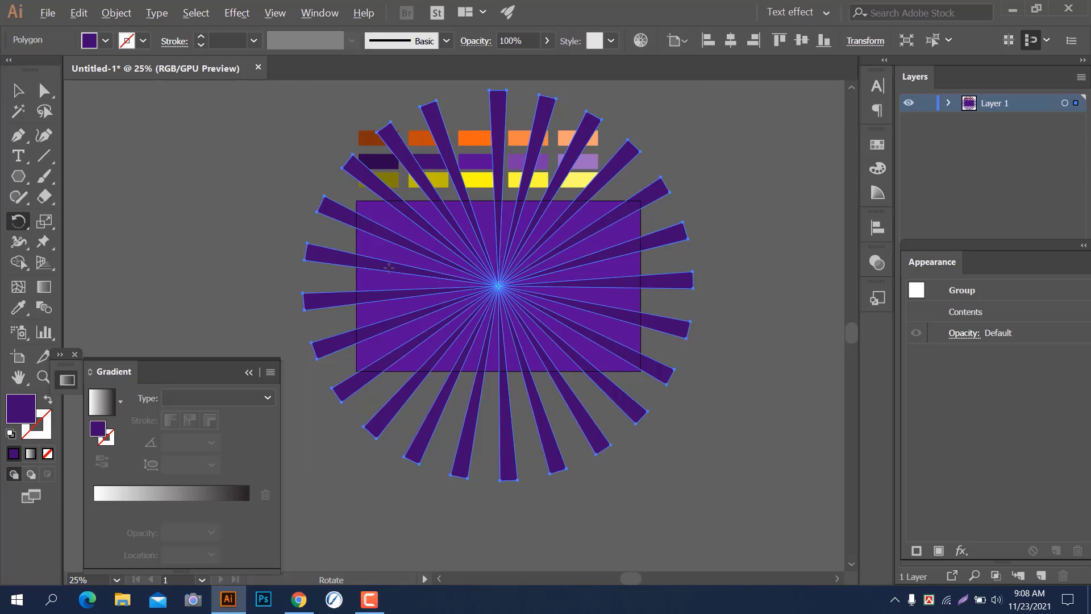
pyautogui.press('alt')
pyautogui.click(498, 286)
pyautogui.moveTo(327, 260); pyautogui.dragTo(327, 263)
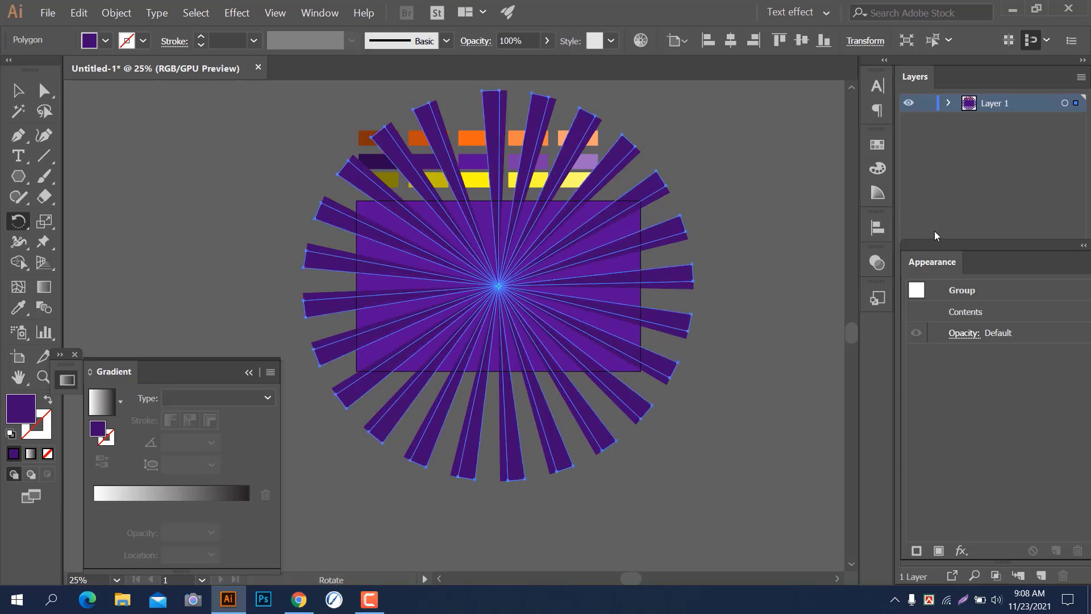
# Set the rotated ray group's blend mode to Multiply
pyautogui.click(876, 263)
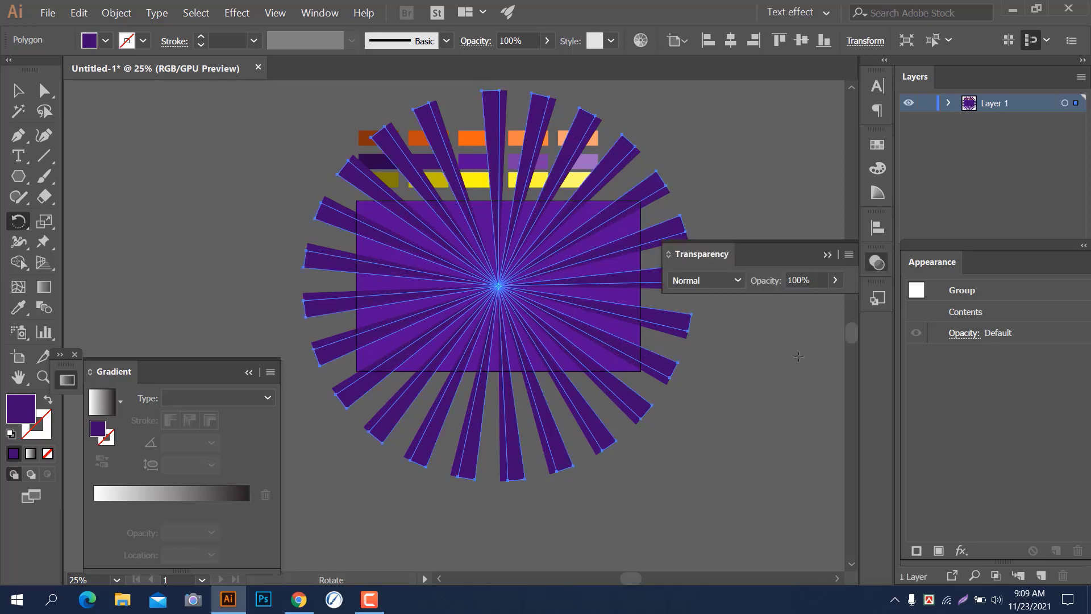
pyautogui.click(735, 284)
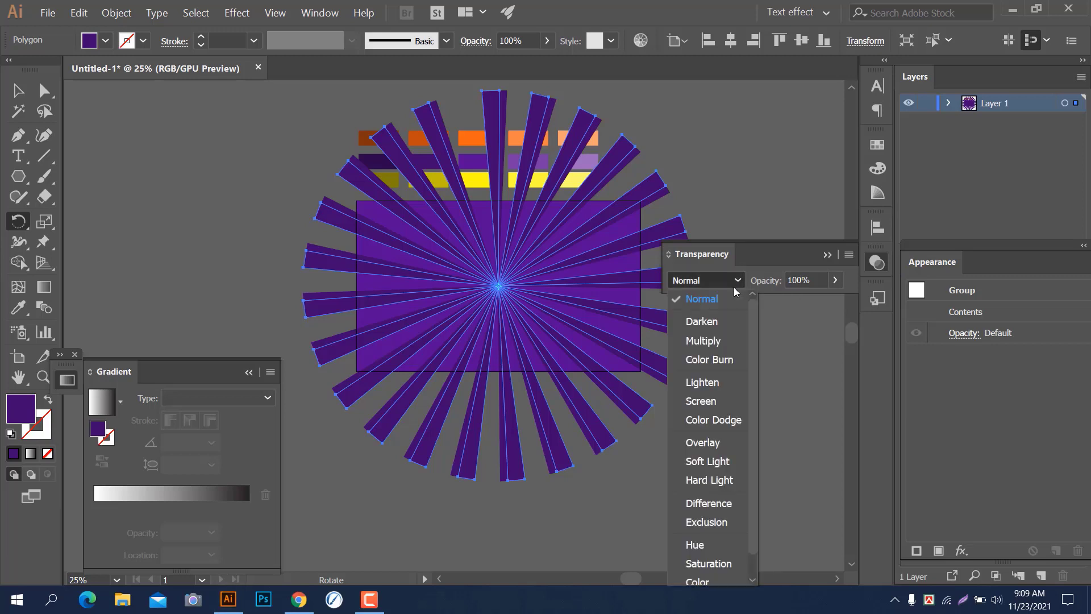
pyautogui.click(712, 341)
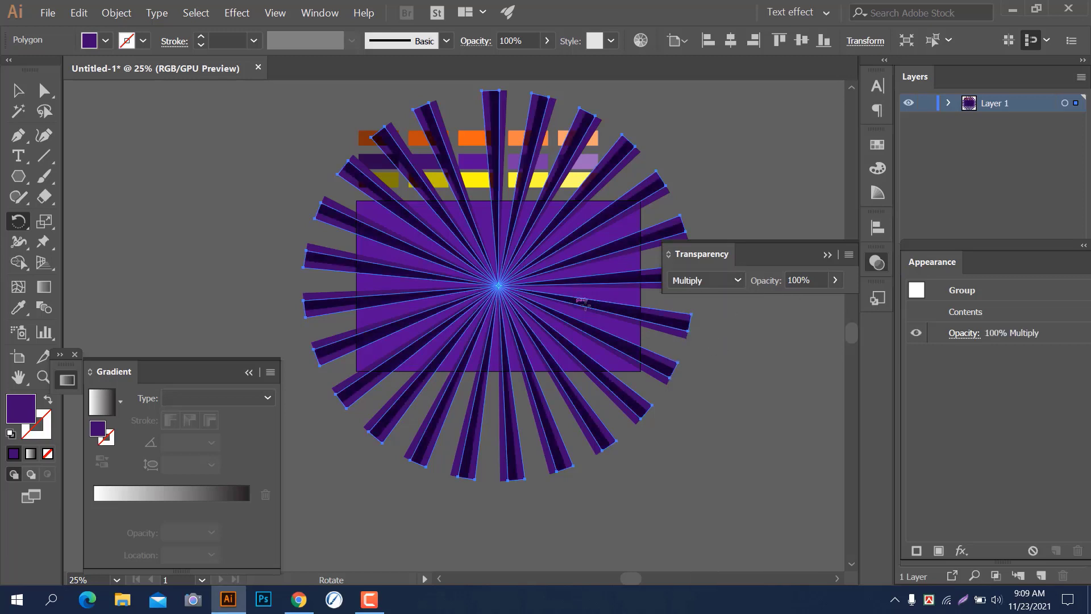
# Set the original ray group's blend mode to Screen and stack it above the Multiply ray group
pyautogui.click(947, 104)
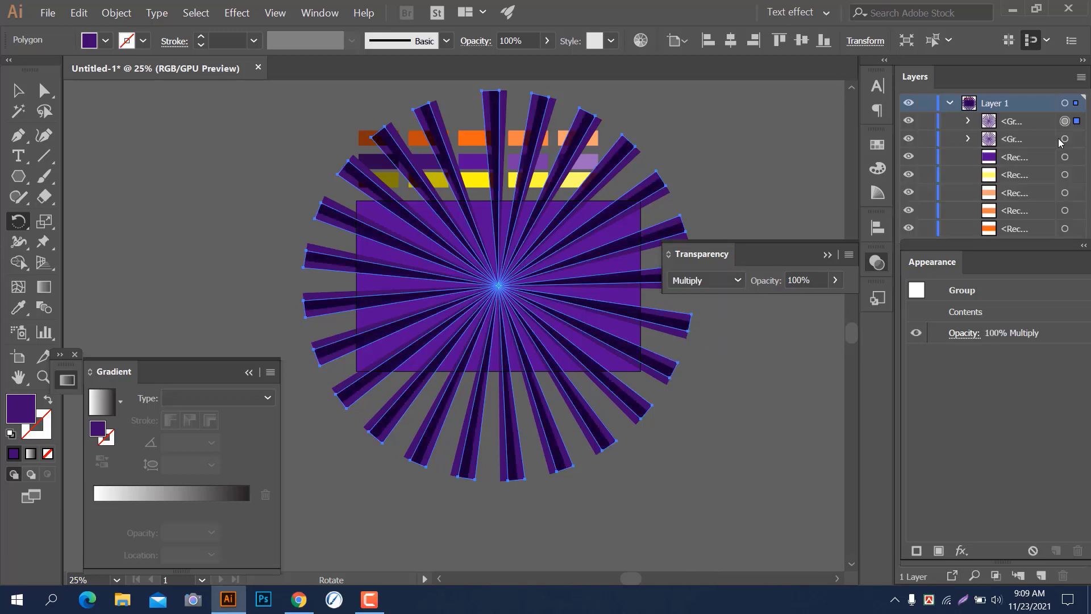
pyautogui.click(1065, 139)
pyautogui.click(739, 281)
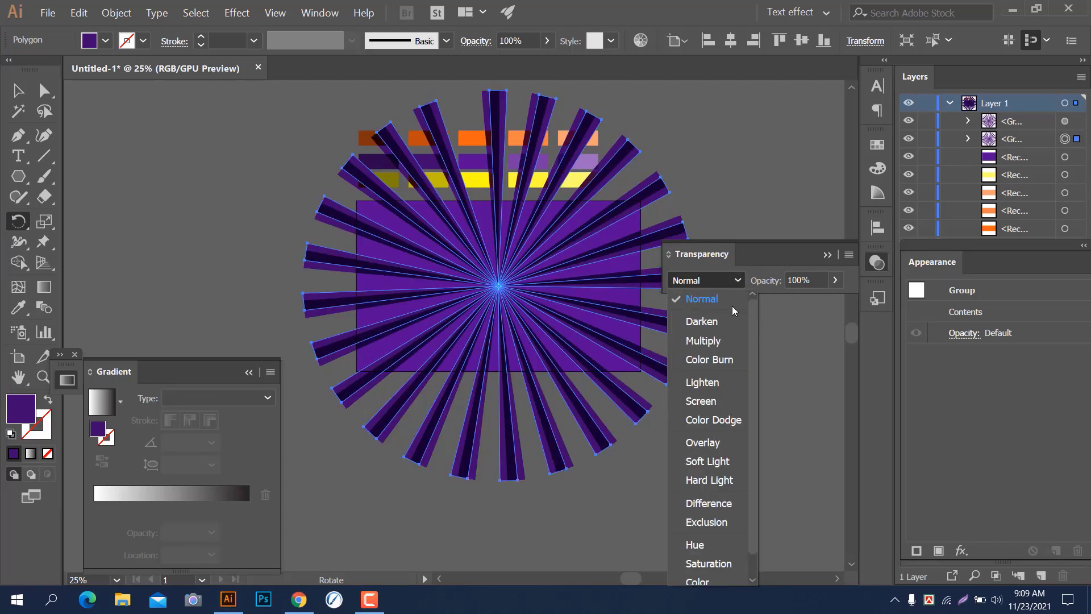
pyautogui.click(700, 401)
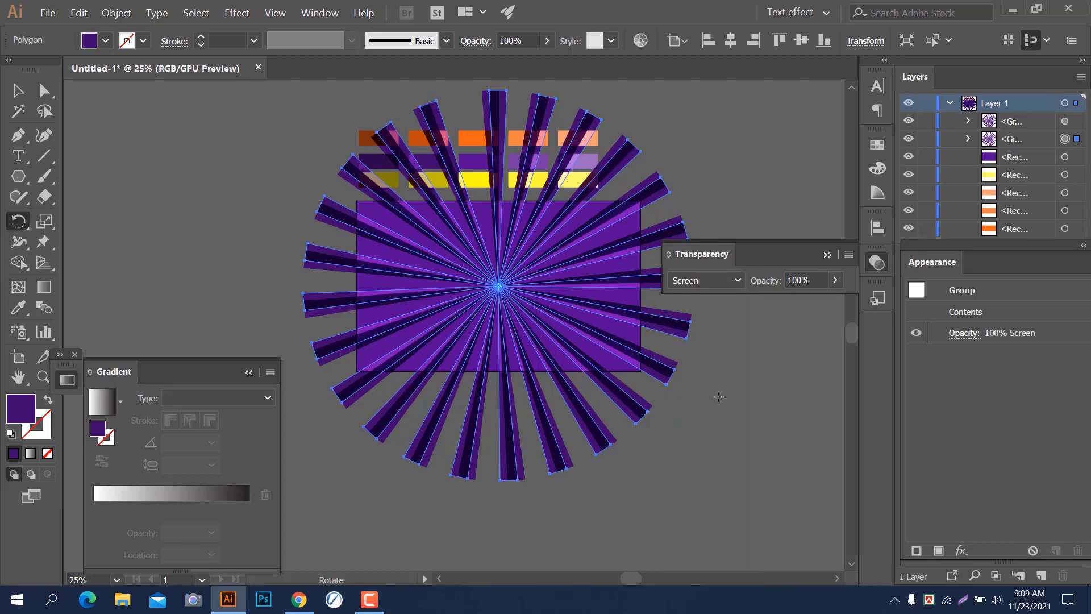
pyautogui.click(827, 255)
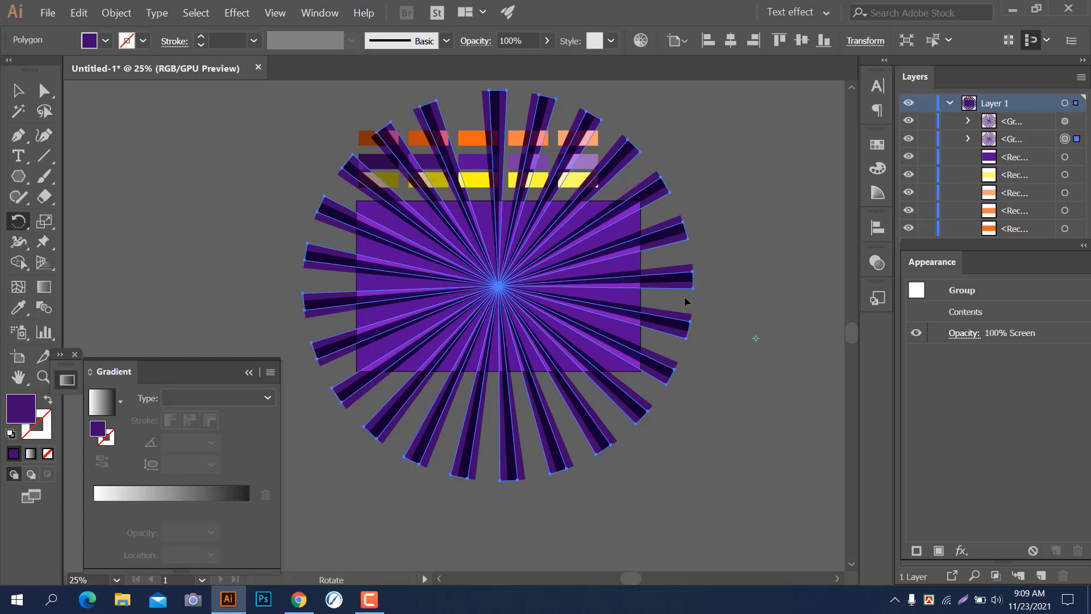
pyautogui.moveTo(1028, 138); pyautogui.dragTo(1025, 121)
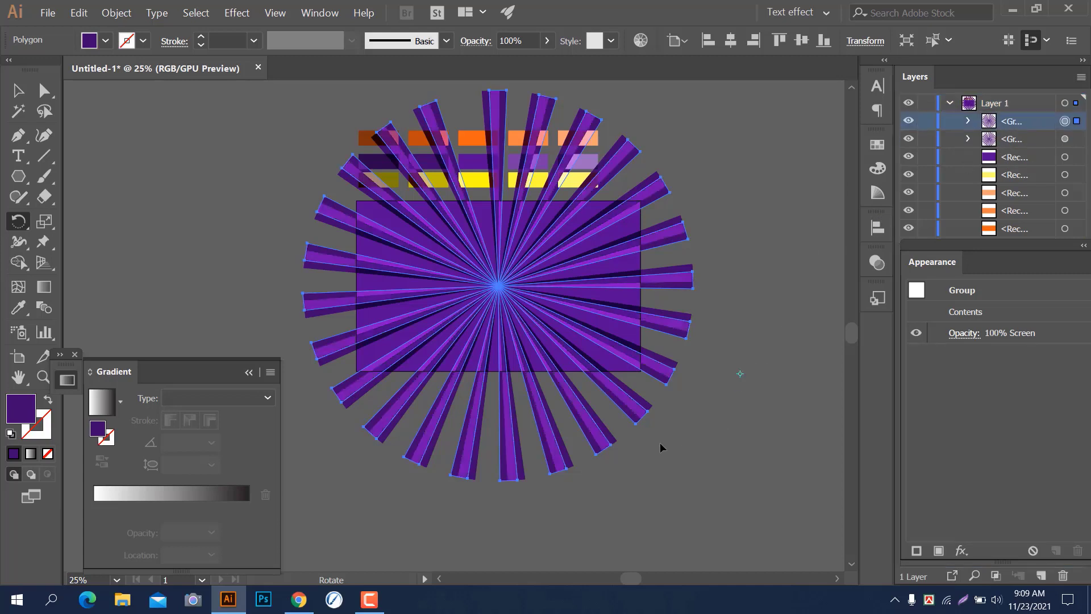
# Deselect the artwork and examine how the light and dark rays overlap across the purple background
pyautogui.scroll(2, 657, 449)
pyautogui.scroll(-2, 656, 448)
pyautogui.scroll(1, 657, 449)
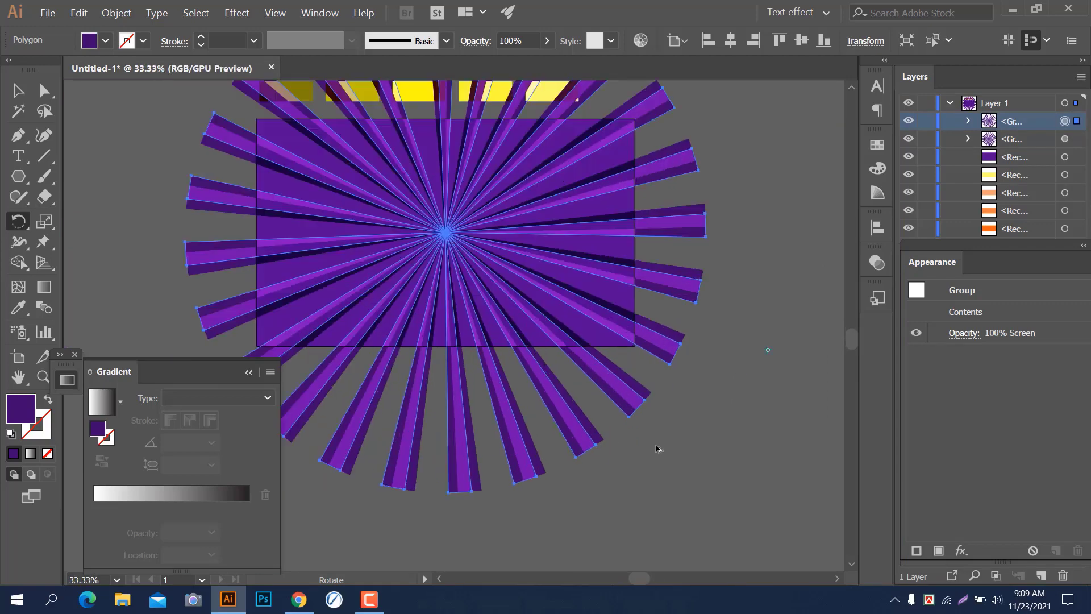
pyautogui.scroll(1, 656, 449)
pyautogui.scroll(-3, 617, 475)
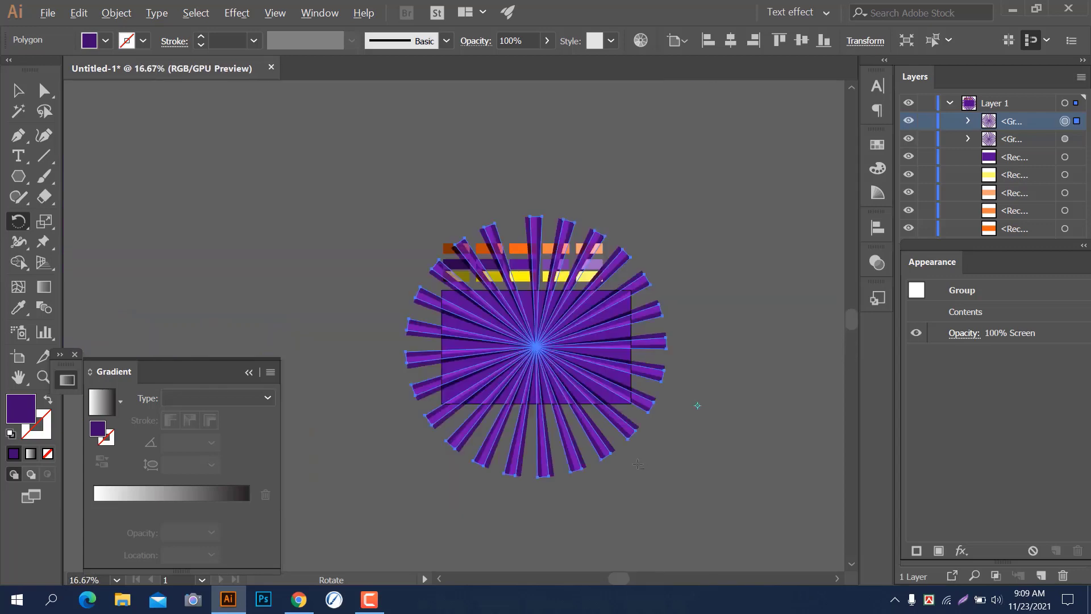
pyautogui.scroll(2, 633, 471)
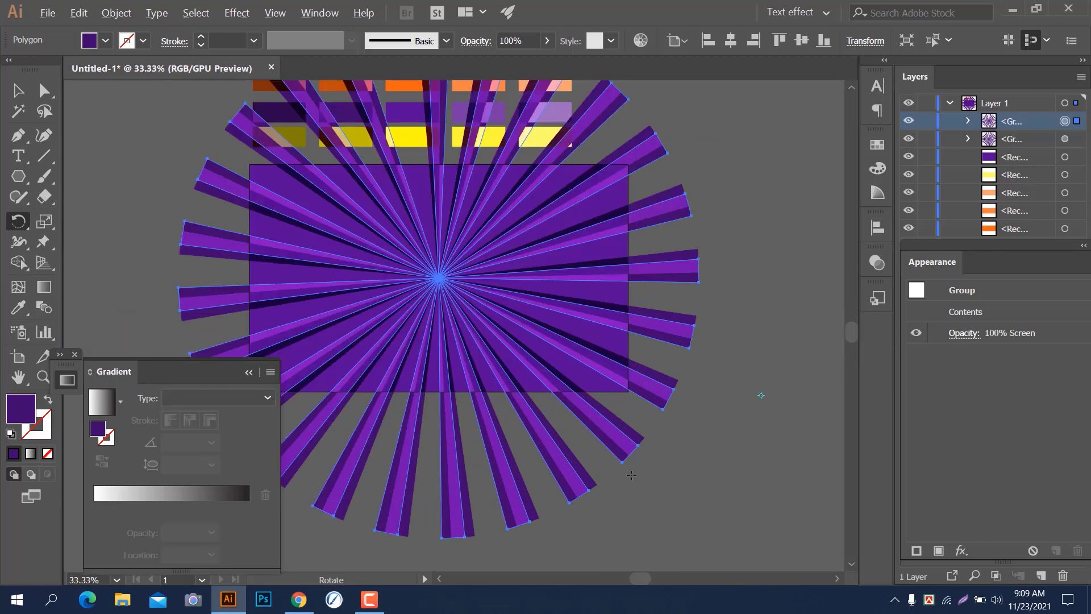
pyautogui.scroll(1, 631, 475)
pyautogui.scroll(-1, 639, 470)
pyautogui.click(17, 90)
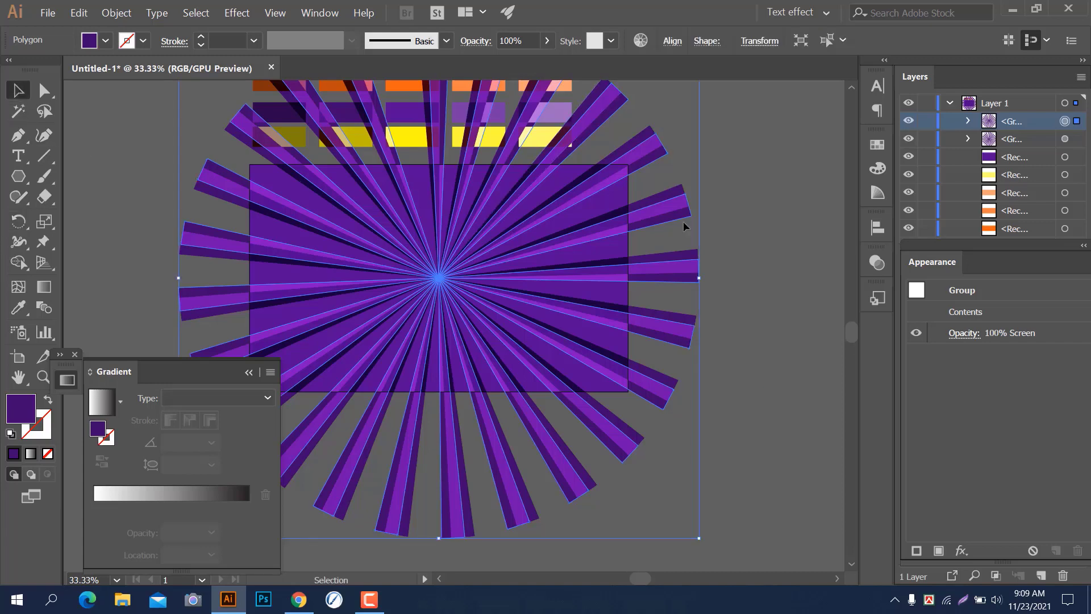
pyautogui.click(746, 278)
pyautogui.scroll(-2, 742, 312)
pyautogui.scroll(1, 727, 335)
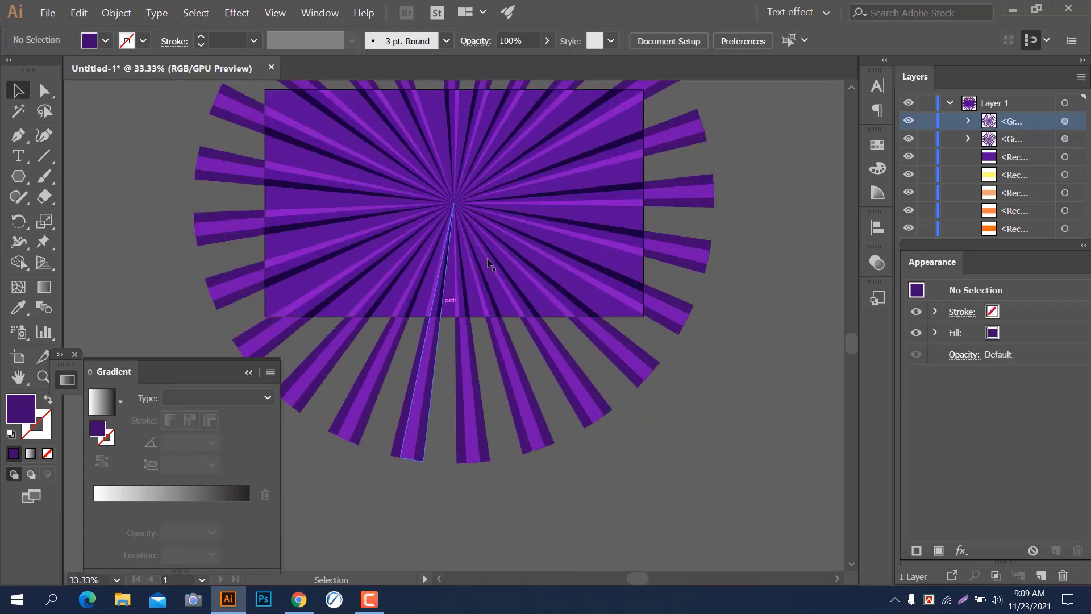
pyautogui.scroll(-1, 492, 240)
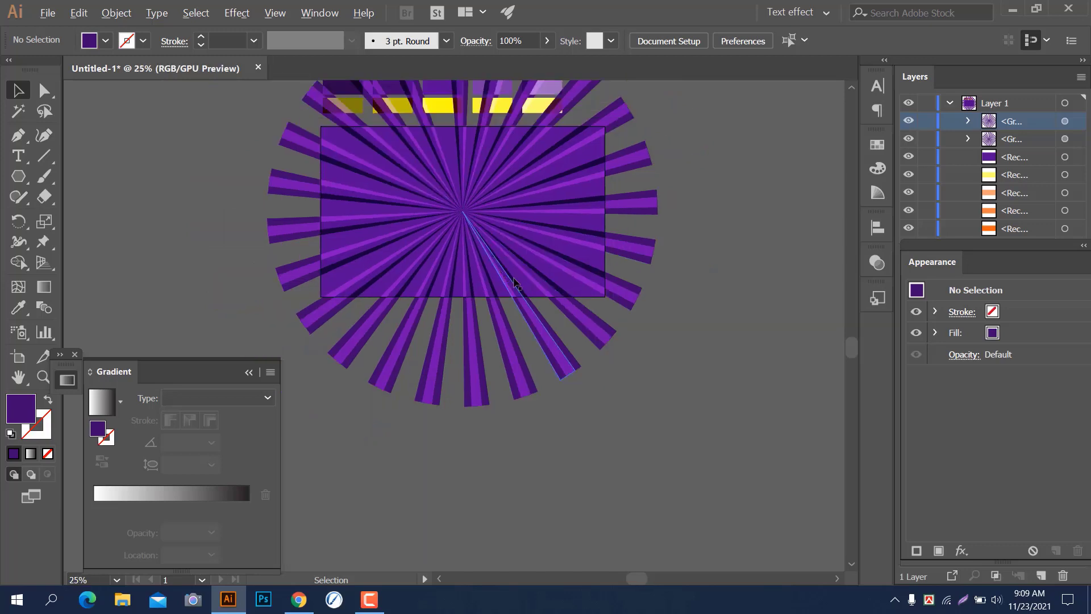
pyautogui.moveTo(756, 257); pyautogui.dragTo(759, 315)
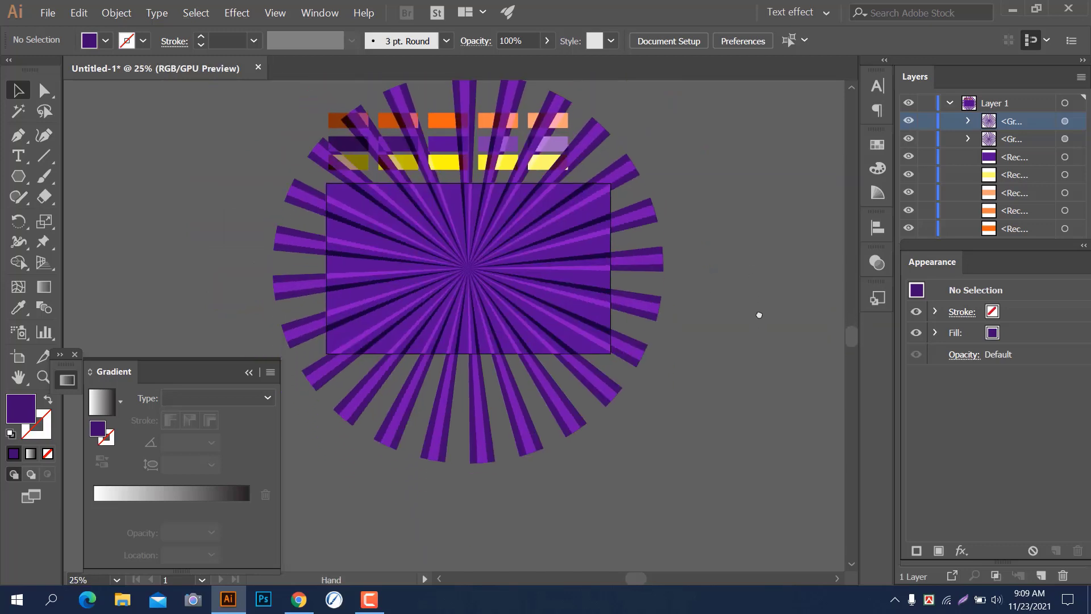
# Lock the yellow swatch rectangle and the three orange ones listed directly beneath the background rectangle
pyautogui.click(927, 175)
pyautogui.moveTo(926, 197); pyautogui.dragTo(926, 238)
pyautogui.scroll(-1, 893, 259)
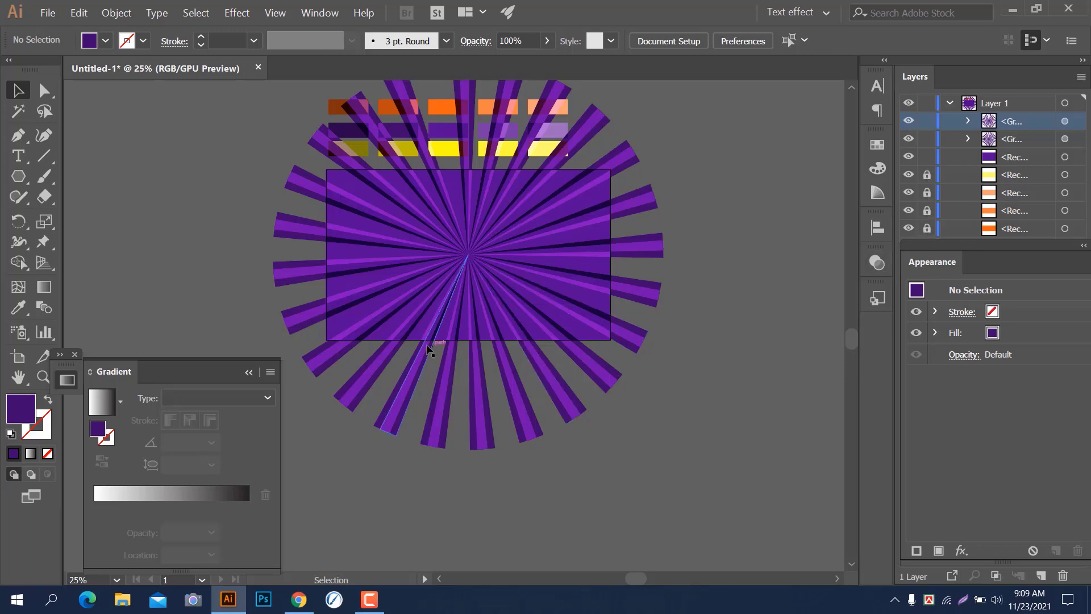
# Select all unlocked artwork and remove the ray parts beyond the background's sides and lower edge with the Shape Builder tool
pyautogui.hotkey('ctrl', 'a')
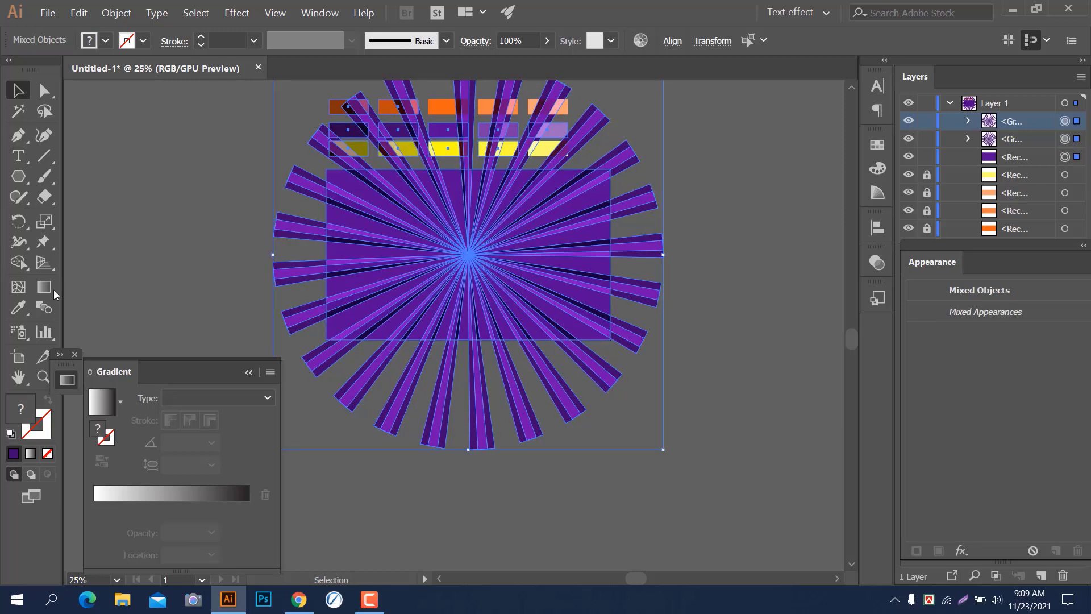
pyautogui.click(18, 262)
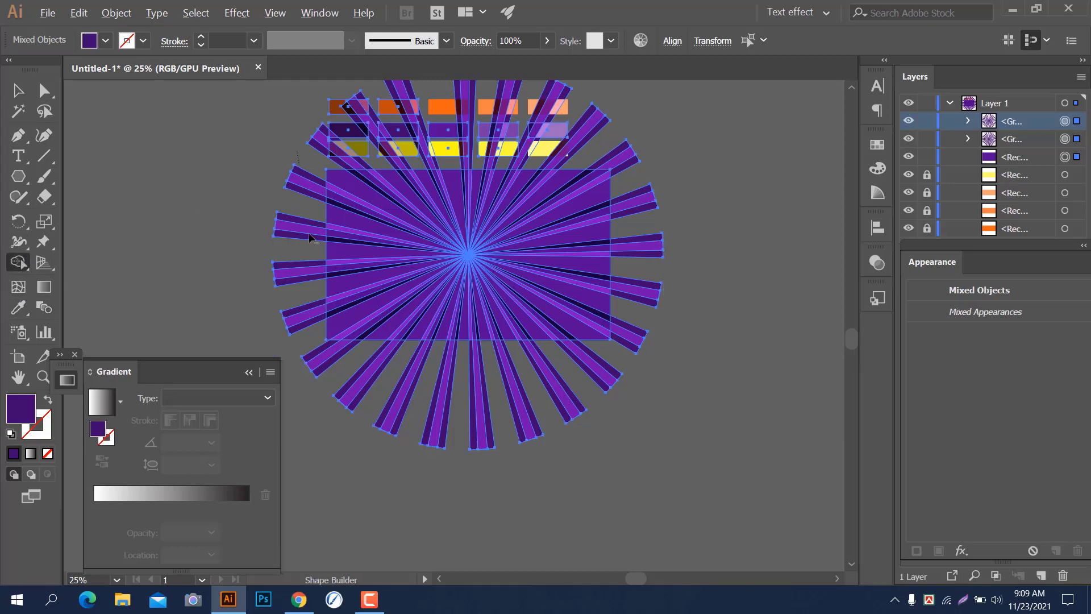
pyautogui.moveTo(308, 233)
pyautogui.mouseDown()
pyautogui.moveTo(328, 361)
pyautogui.moveTo(394, 379)
pyautogui.moveTo(528, 379)
pyautogui.moveTo(619, 342)
pyautogui.moveTo(639, 310)
pyautogui.mouseUp()
pyautogui.moveTo(638, 212); pyautogui.dragTo(611, 140)
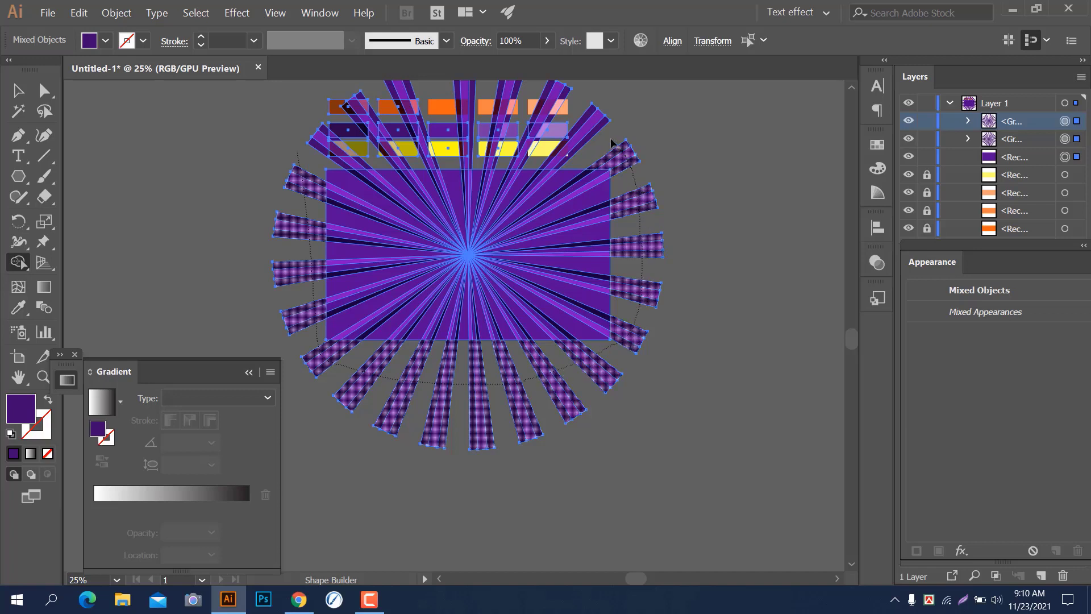
pyautogui.moveTo(558, 165)
pyautogui.mouseDown()
pyautogui.moveTo(328, 170)
pyautogui.moveTo(288, 189)
pyautogui.mouseUp()
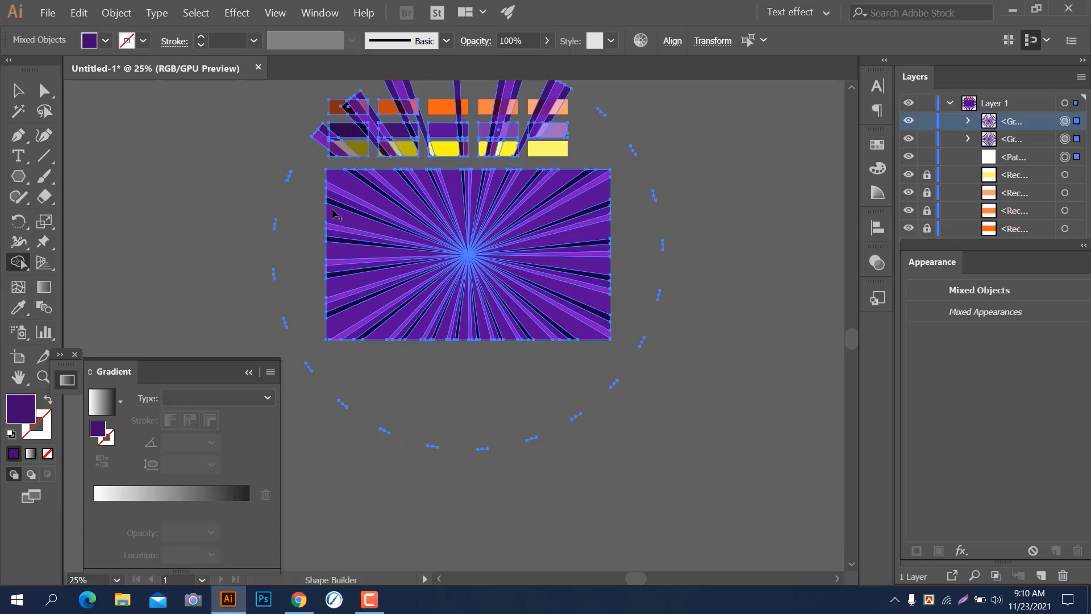
pyautogui.click(18, 90)
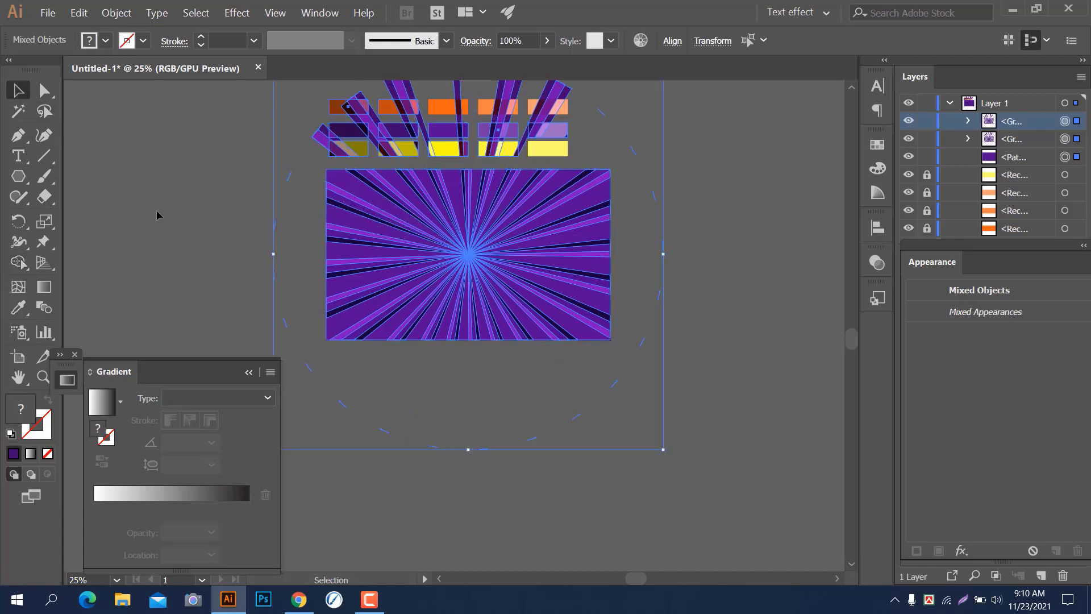
pyautogui.hotkey('ctrl', '-')
pyautogui.hotkey('ctrl', '-')
pyautogui.hotkey('ctrl', '-')
pyautogui.scroll(2, 249, 278)
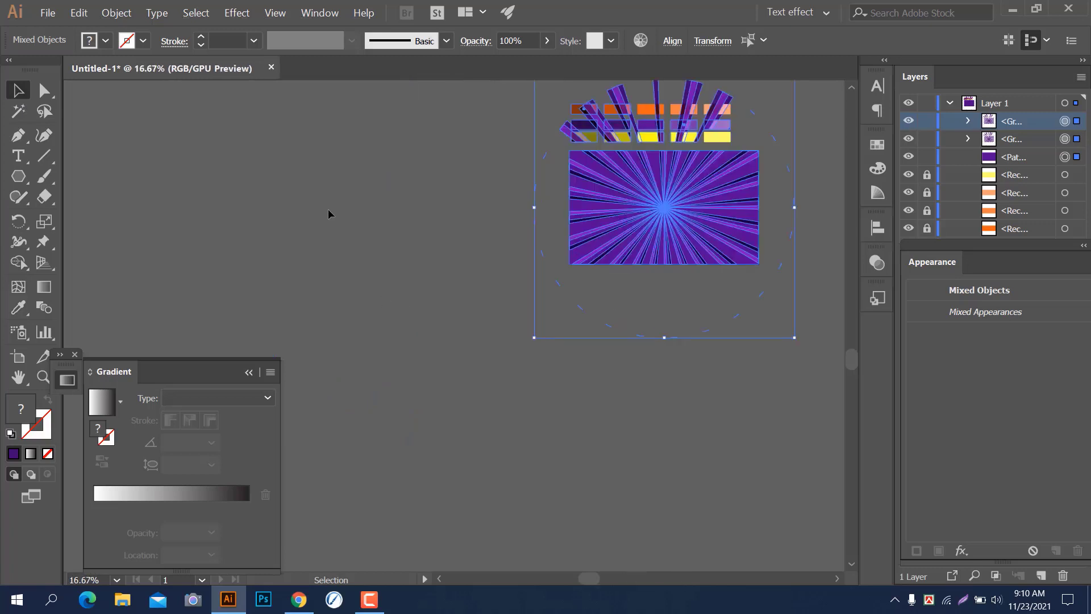
pyautogui.click(677, 364)
pyautogui.scroll(2, 497, 471)
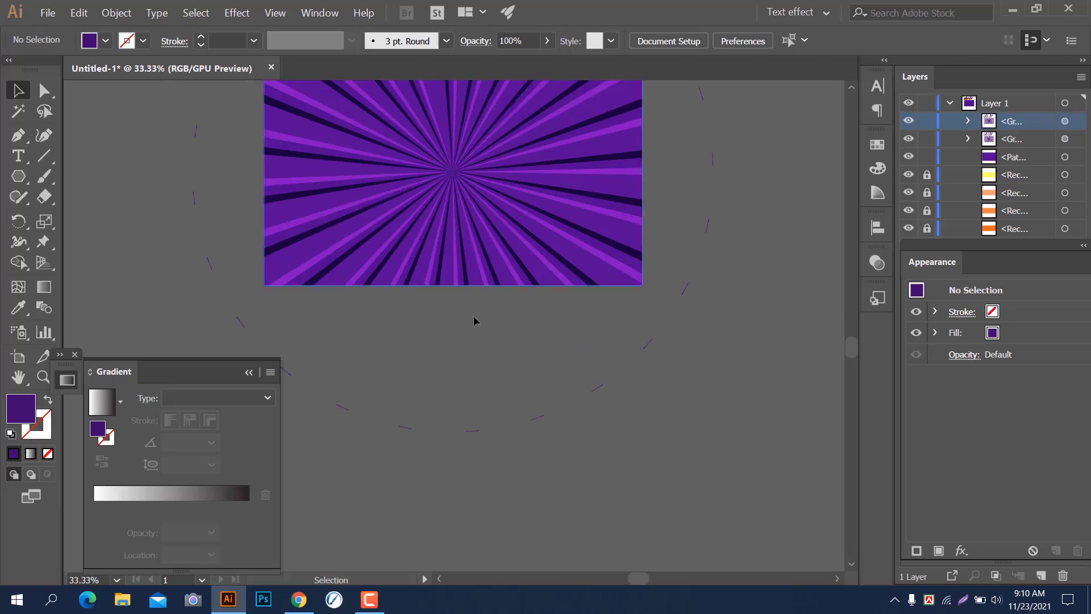
pyautogui.moveTo(430, 402); pyautogui.dragTo(656, 458)
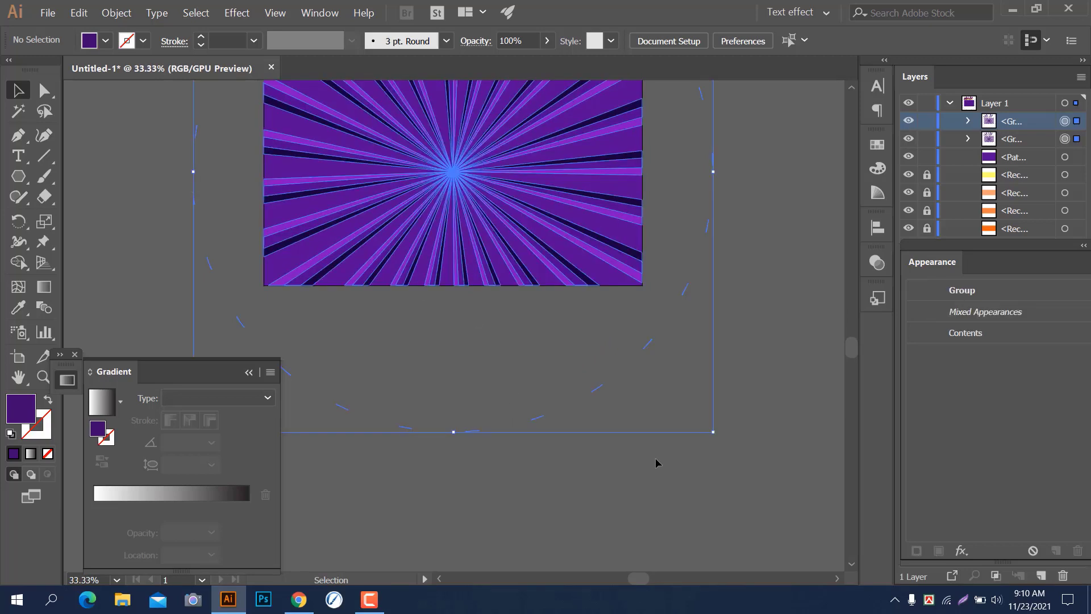
pyautogui.scroll(-2, 656, 458)
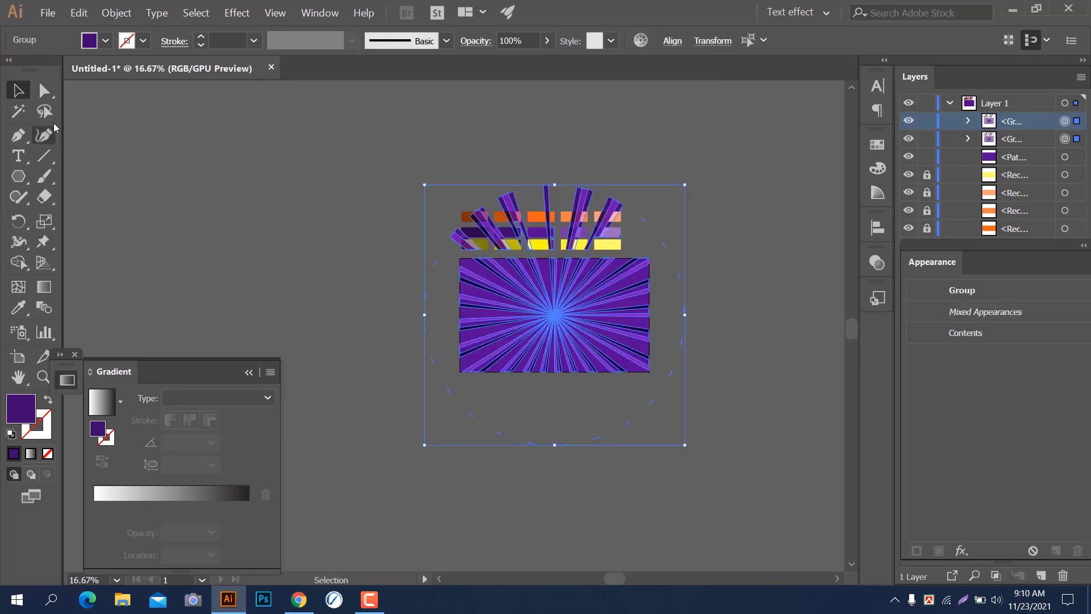
# Delete the stray path slivers left beside and below the background, using direct selection to pick them without the ray groups
pyautogui.click(44, 90)
pyautogui.click(353, 366)
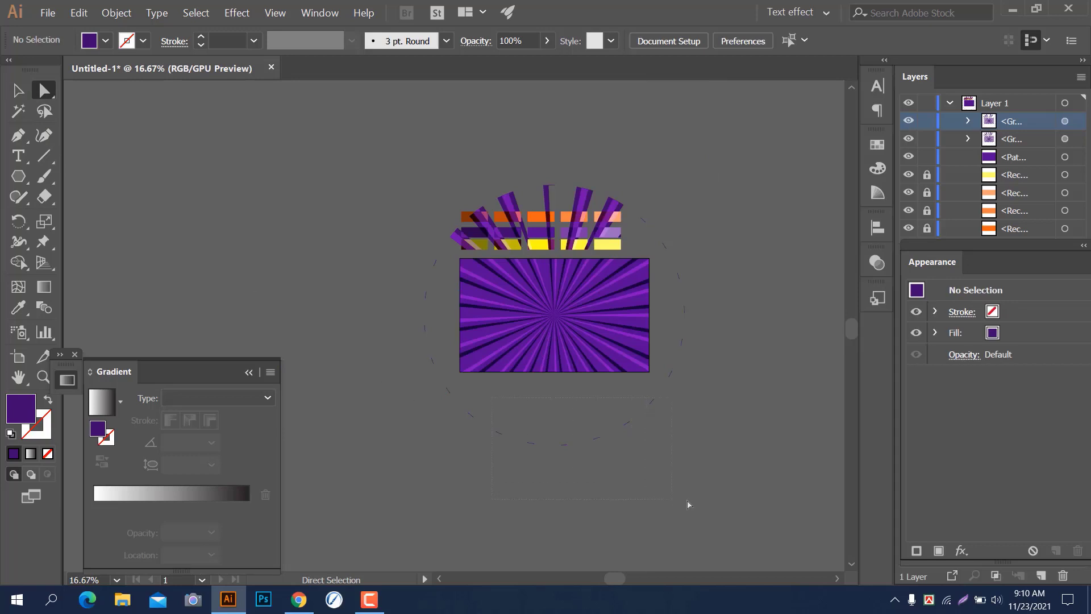
pyautogui.moveTo(688, 502); pyautogui.dragTo(708, 502)
pyautogui.moveTo(758, 376); pyautogui.dragTo(665, 491)
pyautogui.scroll(1, 666, 490)
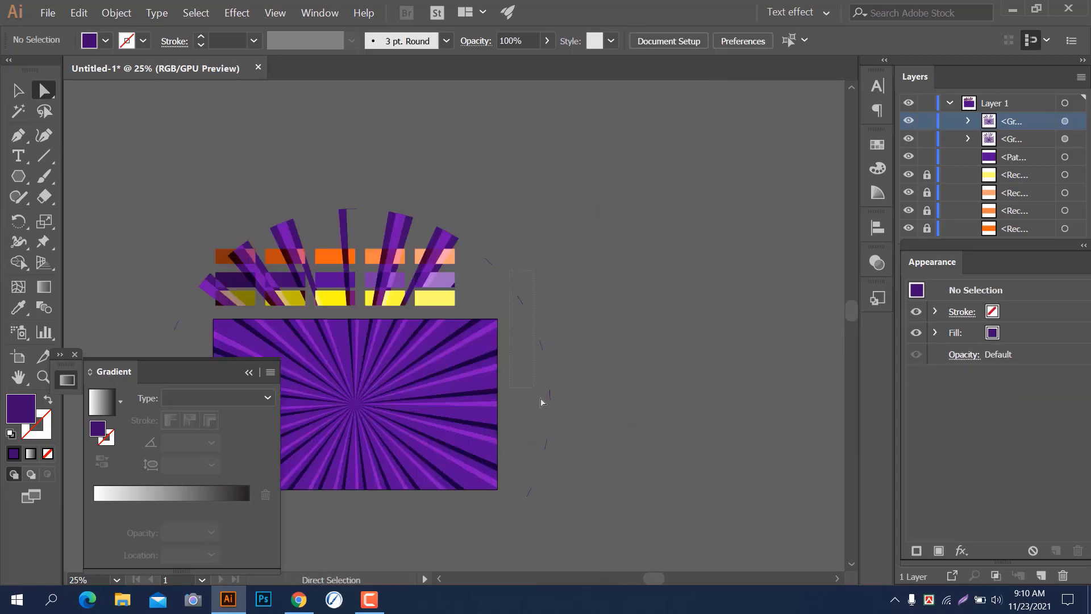
pyautogui.moveTo(600, 522); pyautogui.dragTo(750, 395)
pyautogui.click(599, 523)
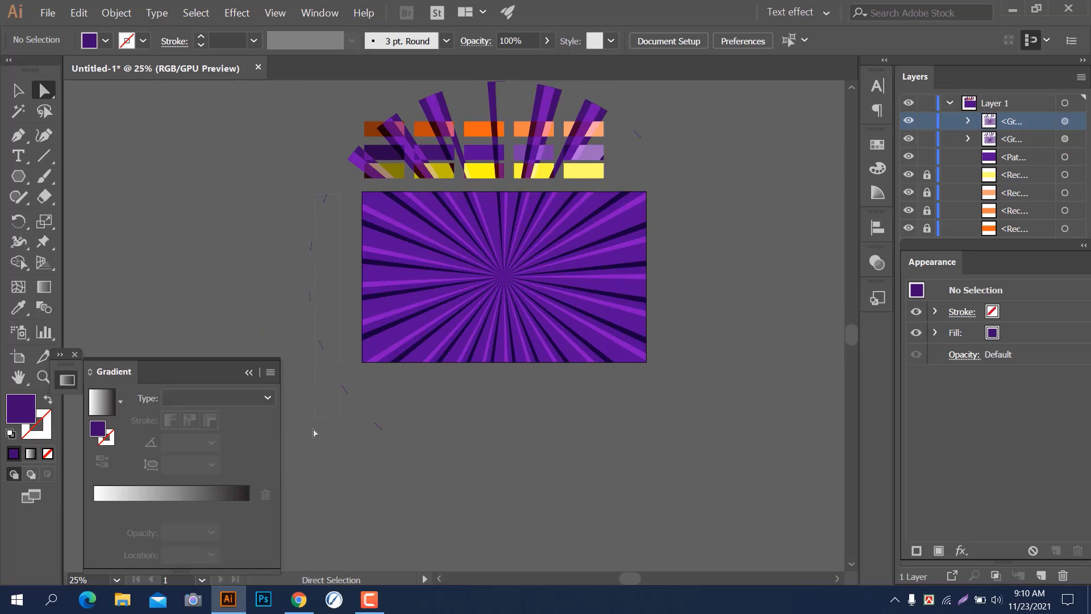
pyautogui.moveTo(297, 439); pyautogui.dragTo(297, 439)
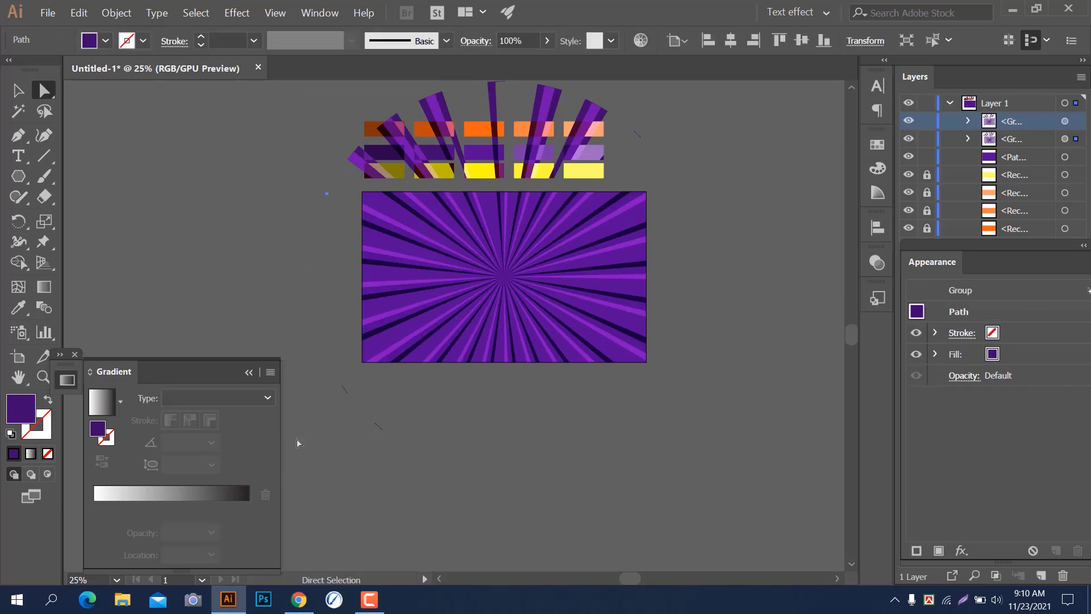
pyautogui.moveTo(309, 380); pyautogui.dragTo(417, 481)
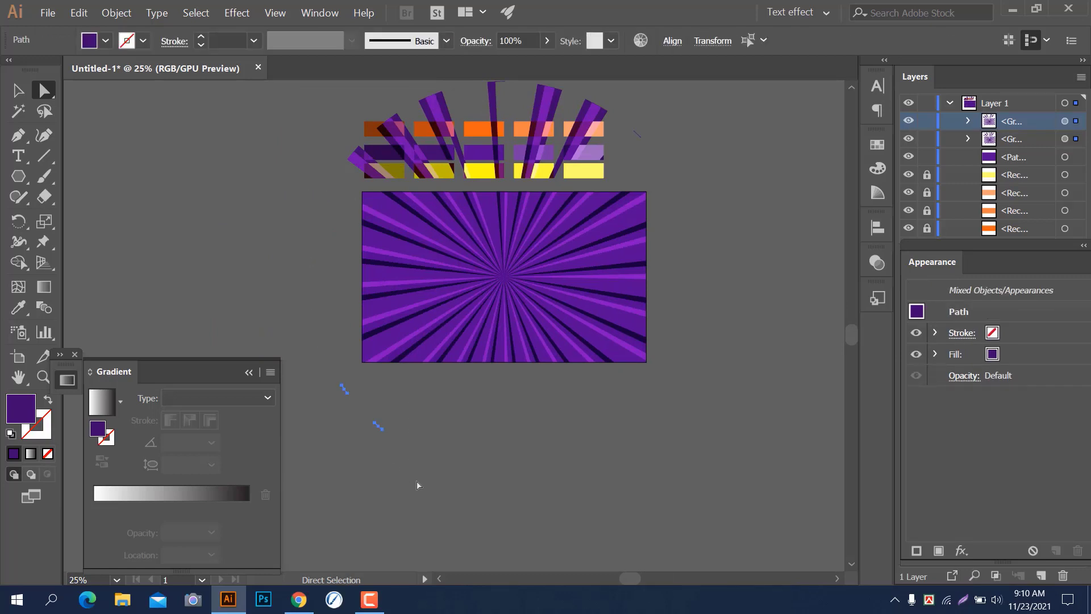
pyautogui.press('Delete')
# Delete the light and dark ray pieces at the far-left end of the swatch rows, directly selecting each one
pyautogui.scroll(1, 418, 484)
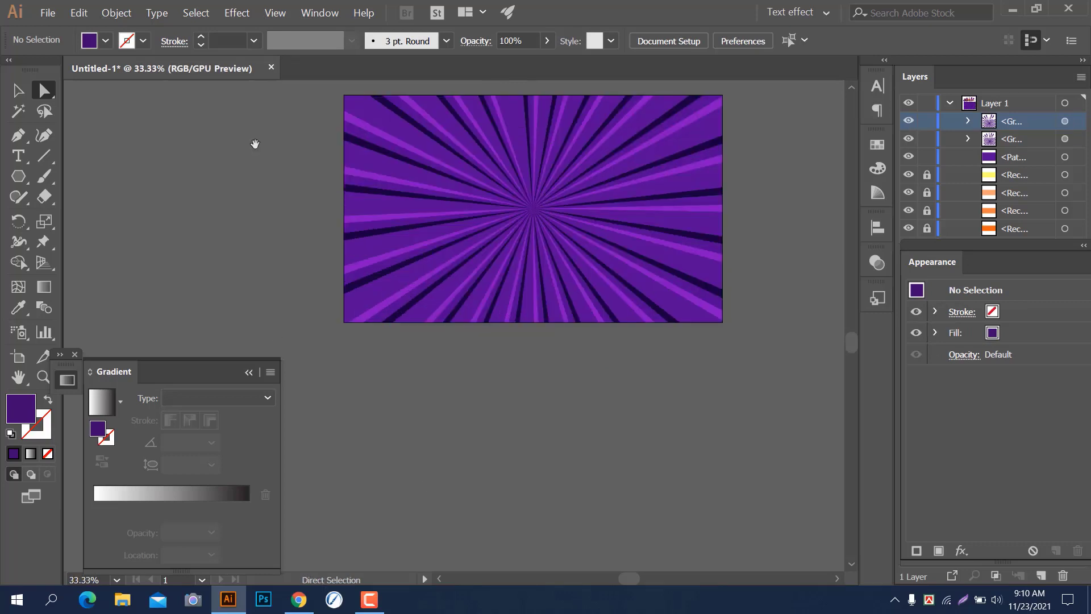
pyautogui.moveTo(256, 146); pyautogui.dragTo(339, 306)
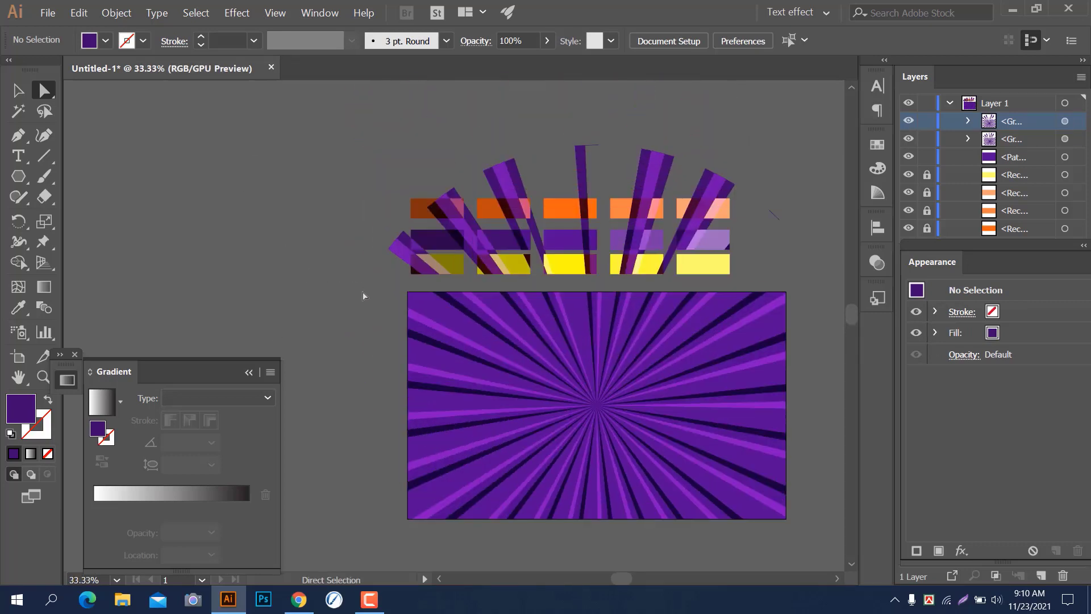
pyautogui.click(401, 259)
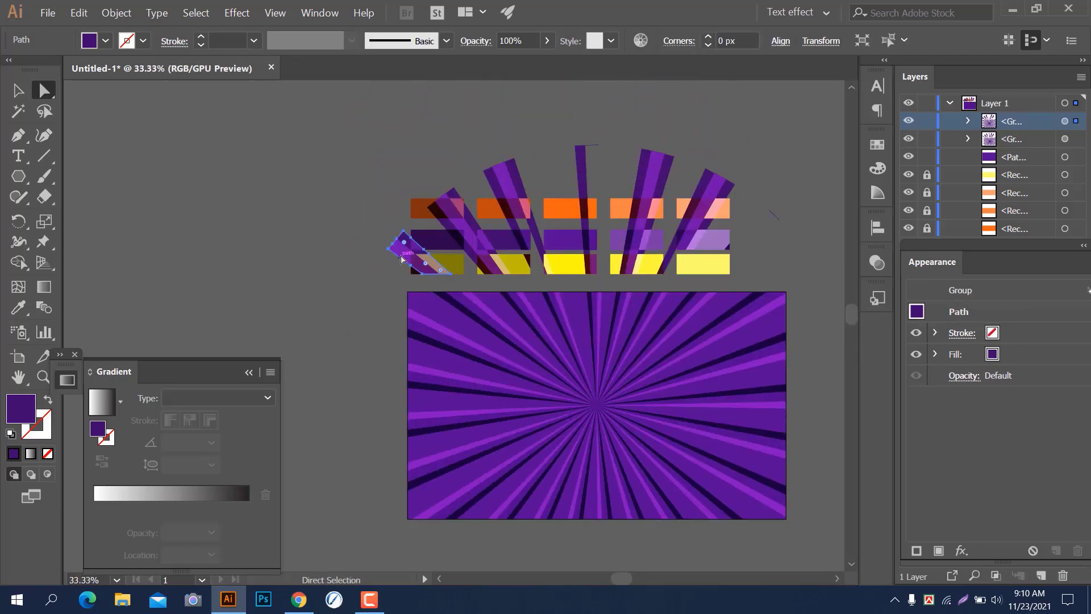
pyautogui.press('Delete')
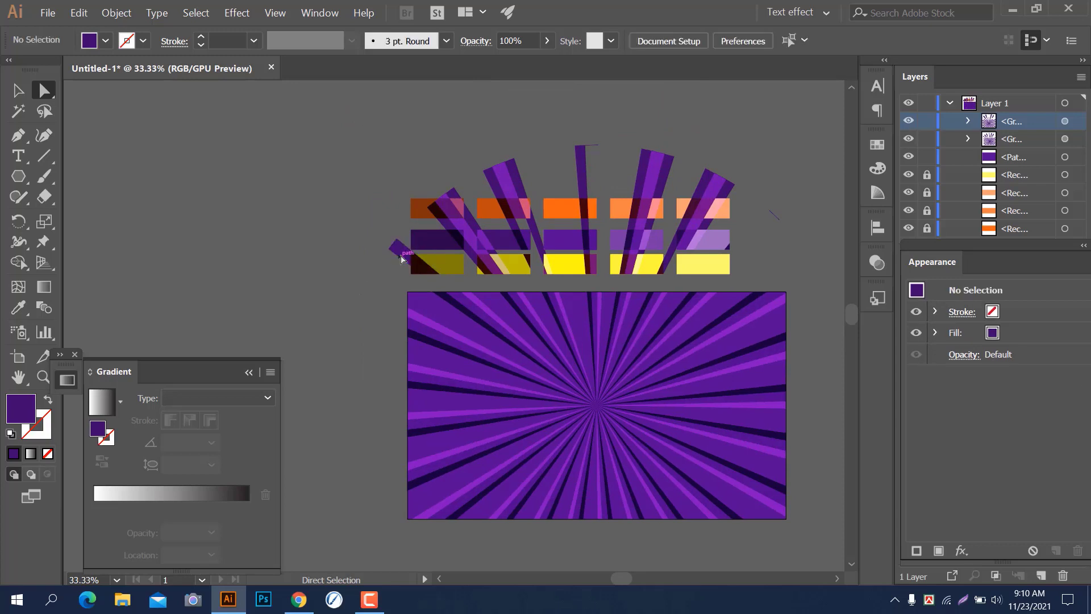
pyautogui.click(402, 259)
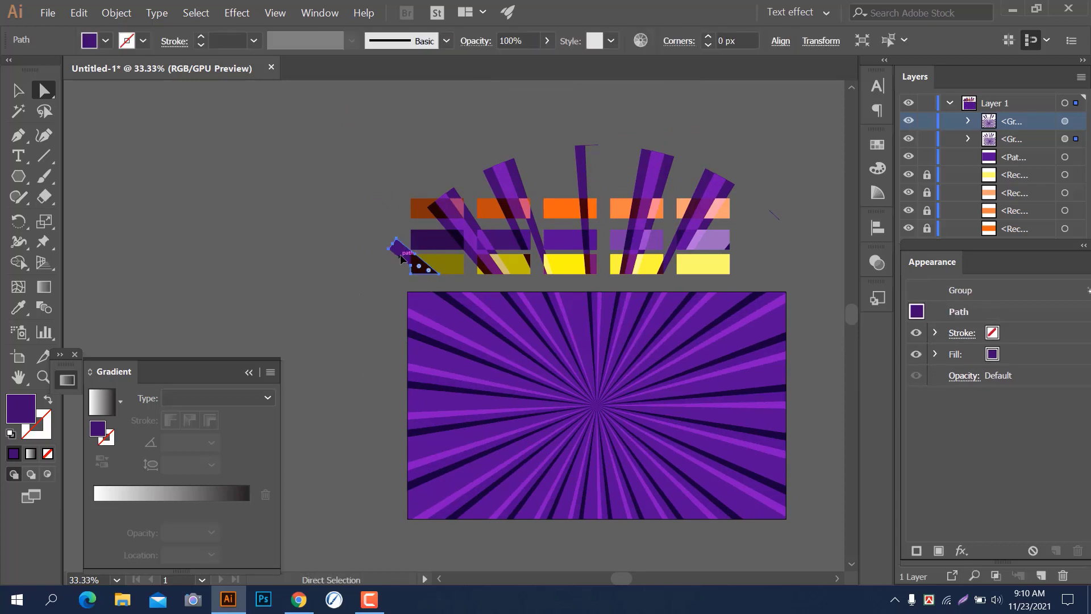
pyautogui.press('Delete')
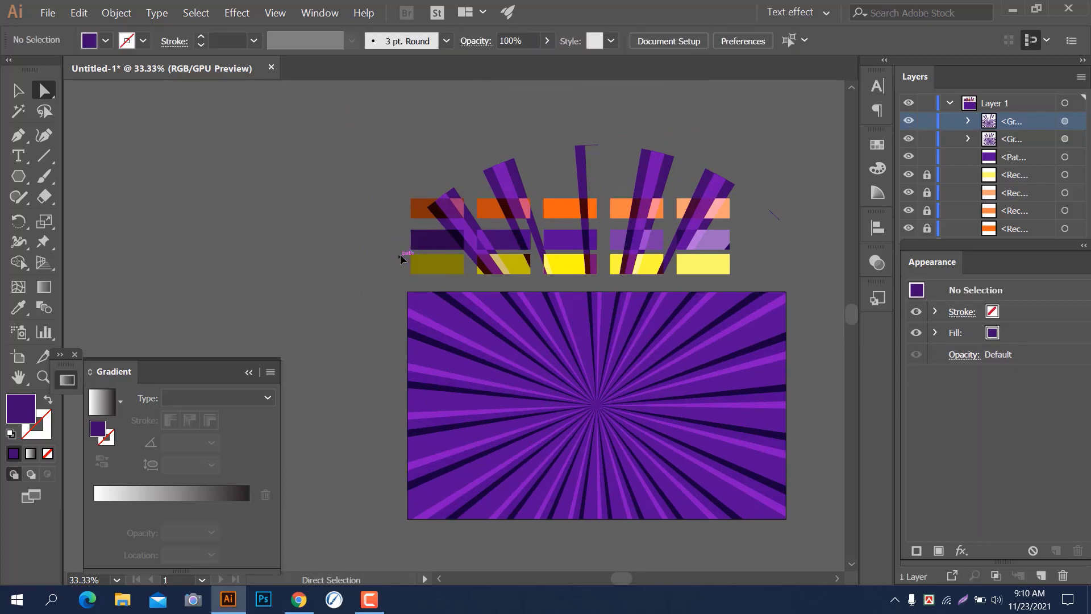
# Delete the two pairs of light and dark ray pieces running down across the first two swatch columns
pyautogui.click(474, 228)
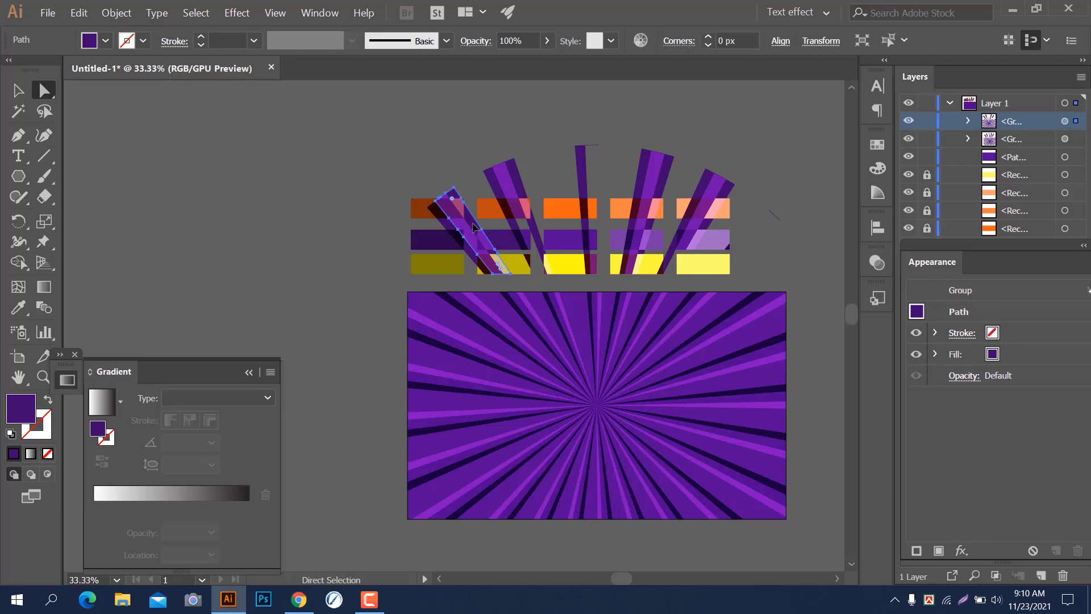
pyautogui.press('Delete')
pyautogui.click(461, 227)
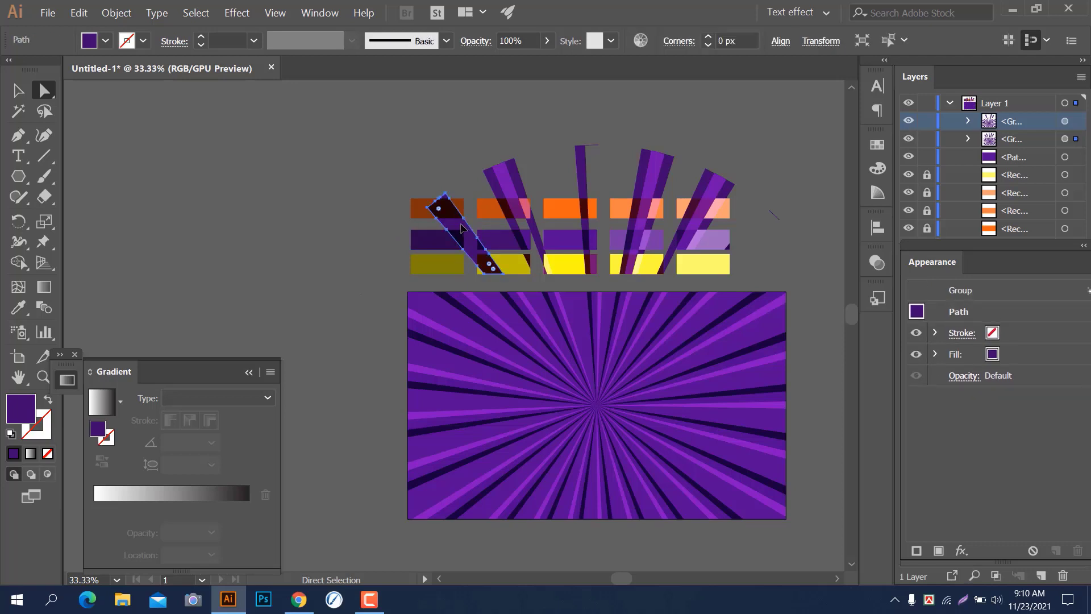
pyautogui.press('Delete')
pyautogui.click(501, 167)
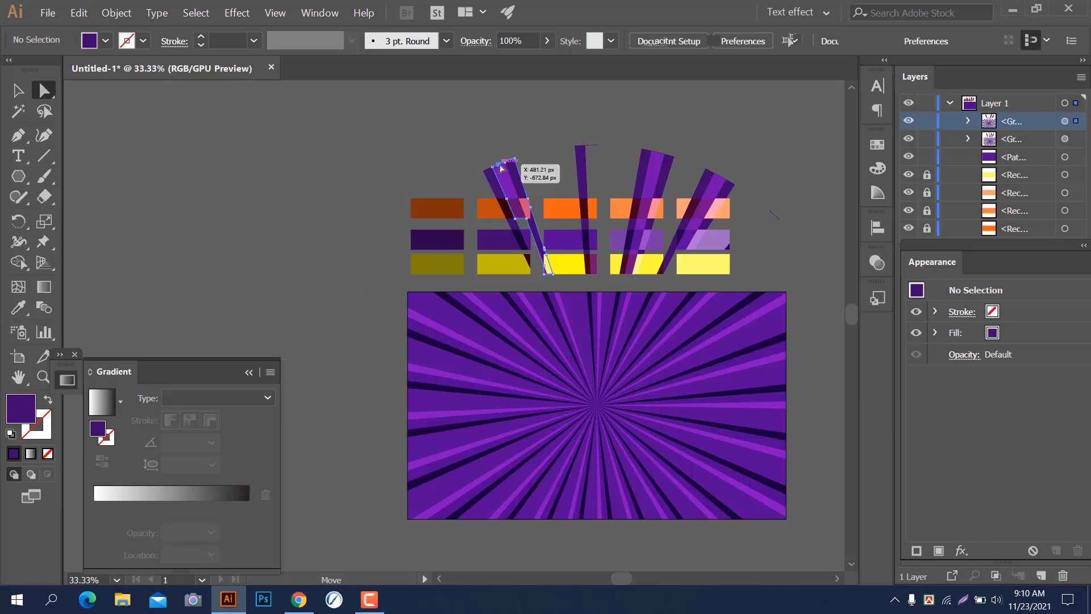
pyautogui.press('Delete')
pyautogui.press('Delete')
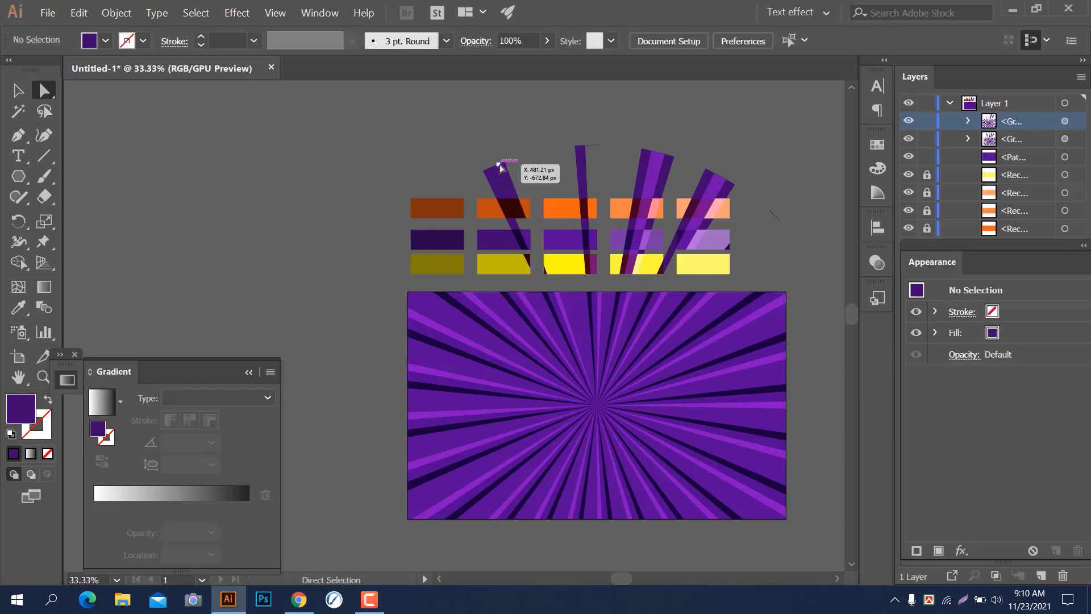
pyautogui.click(499, 167)
pyautogui.press('Delete')
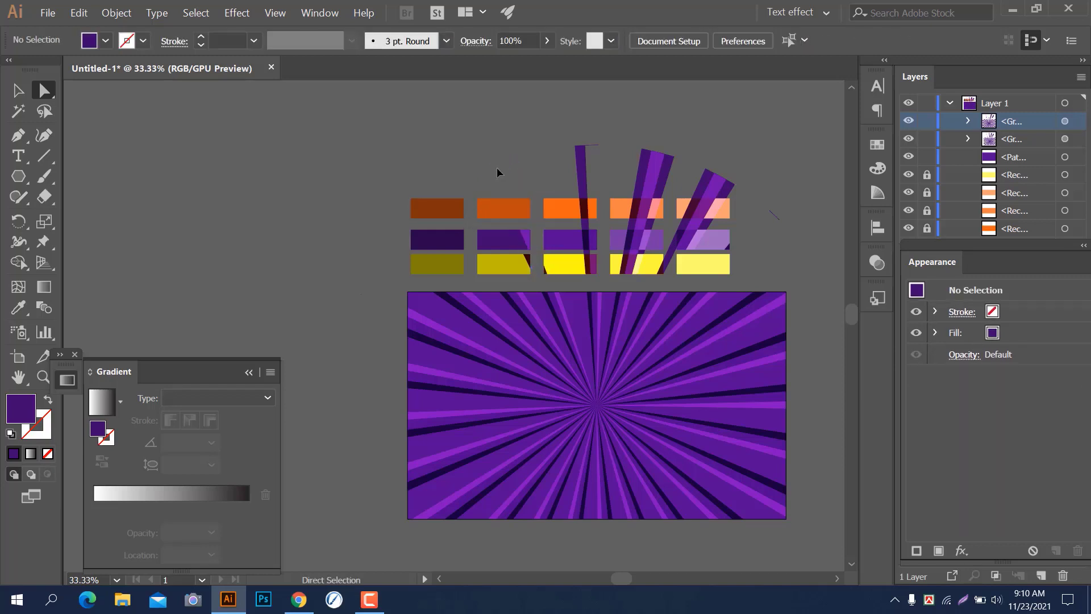
# Delete the small ray fragments left on the second purple, second yellow and middle yellow swatches
pyautogui.scroll(3, 564, 267)
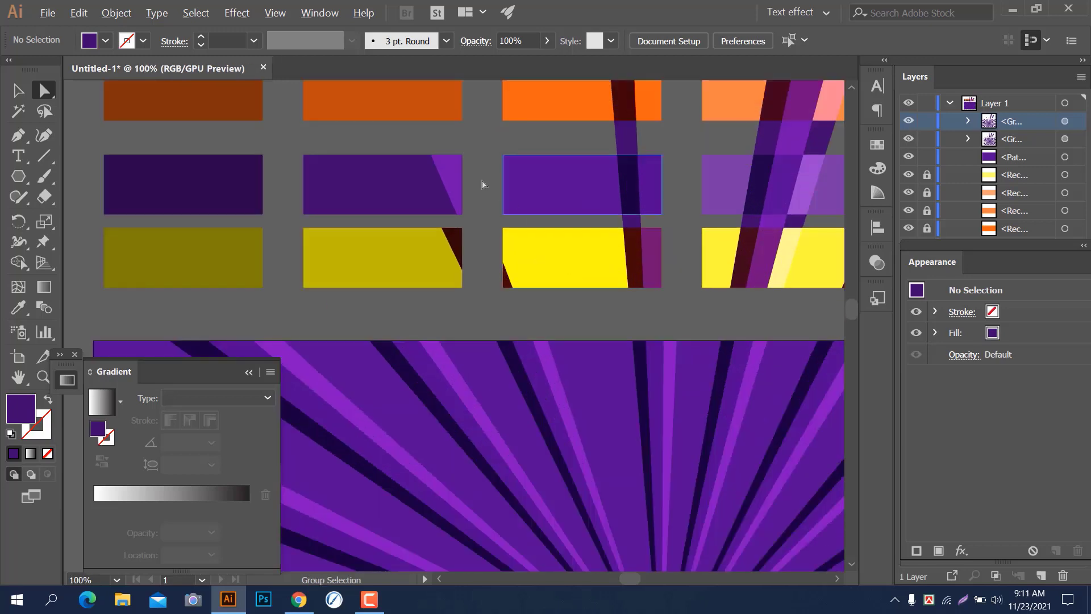
pyautogui.click(458, 166)
pyautogui.press('Delete')
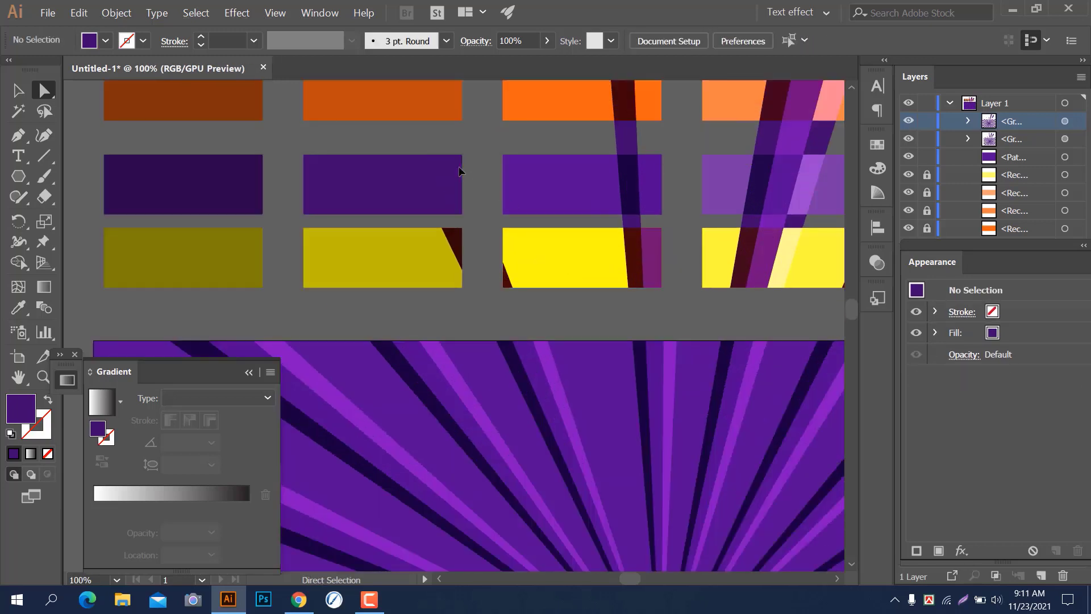
pyautogui.click(455, 240)
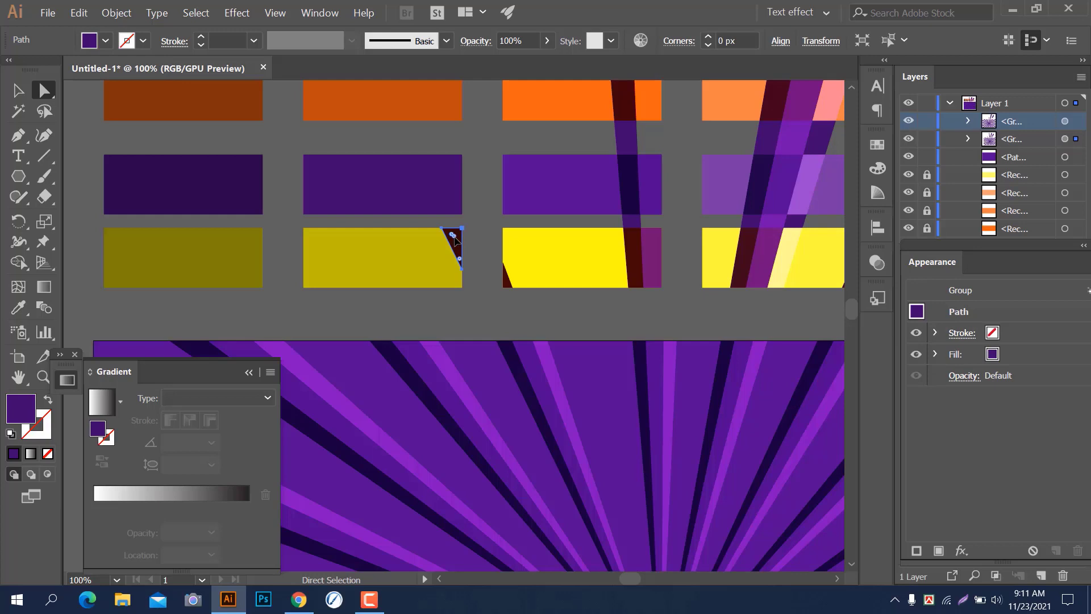
pyautogui.press('Delete')
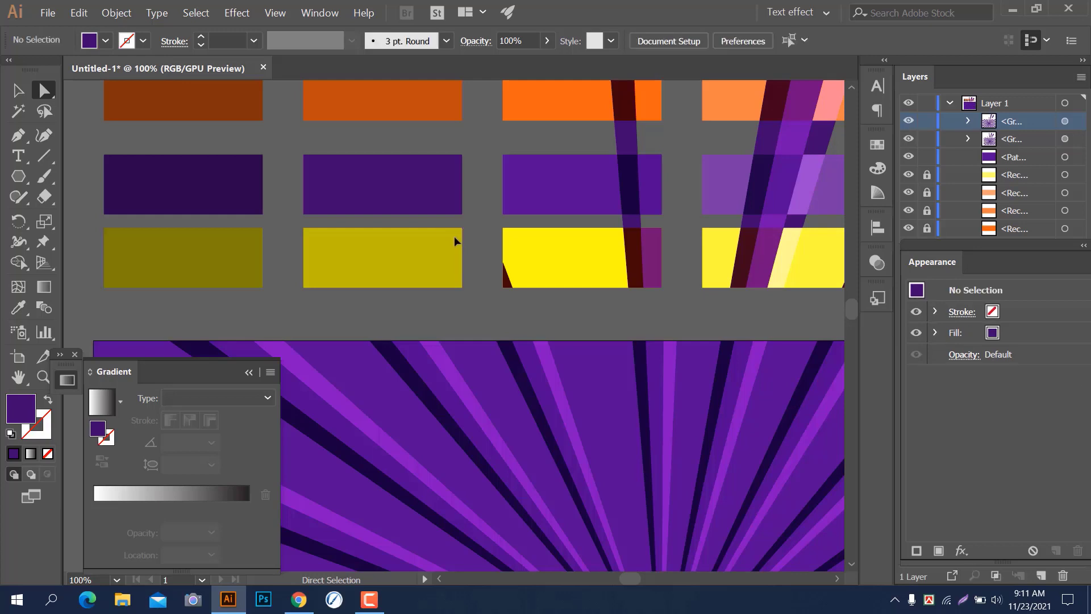
pyautogui.click(510, 285)
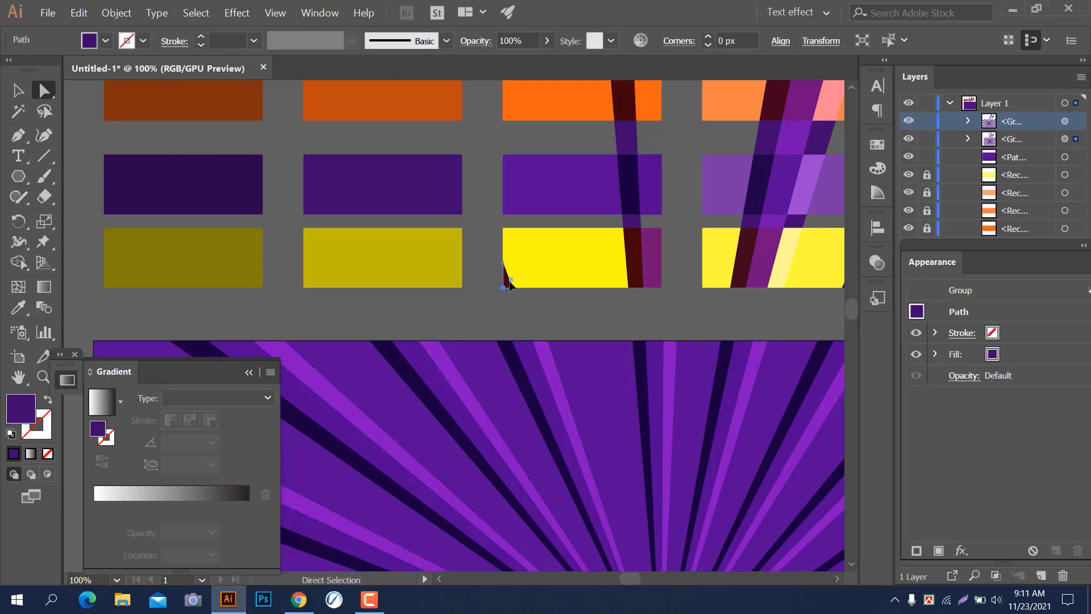
pyautogui.press('Delete')
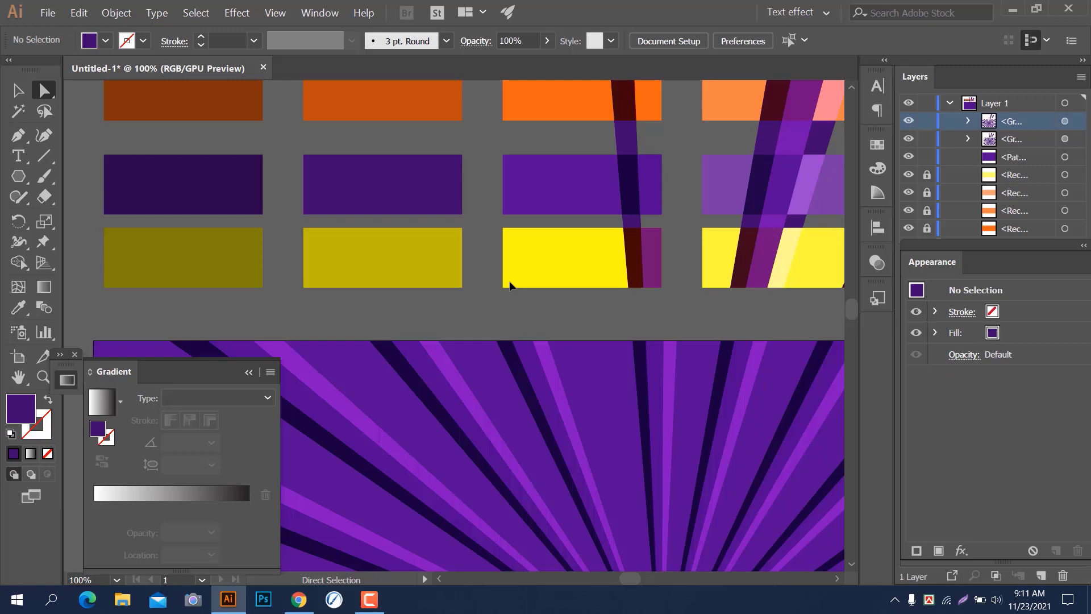
# Delete the long ray piece crossing the middle swatch column and the light fragments left on its purple and yellow swatches
pyautogui.click(637, 255)
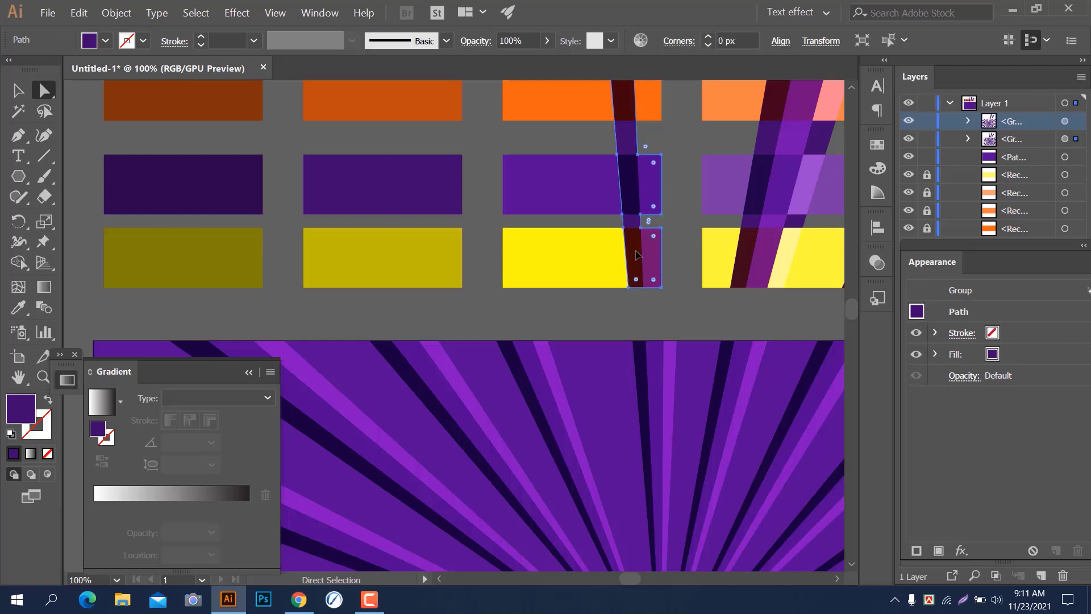
pyautogui.scroll(-2, 637, 255)
pyautogui.click(636, 108)
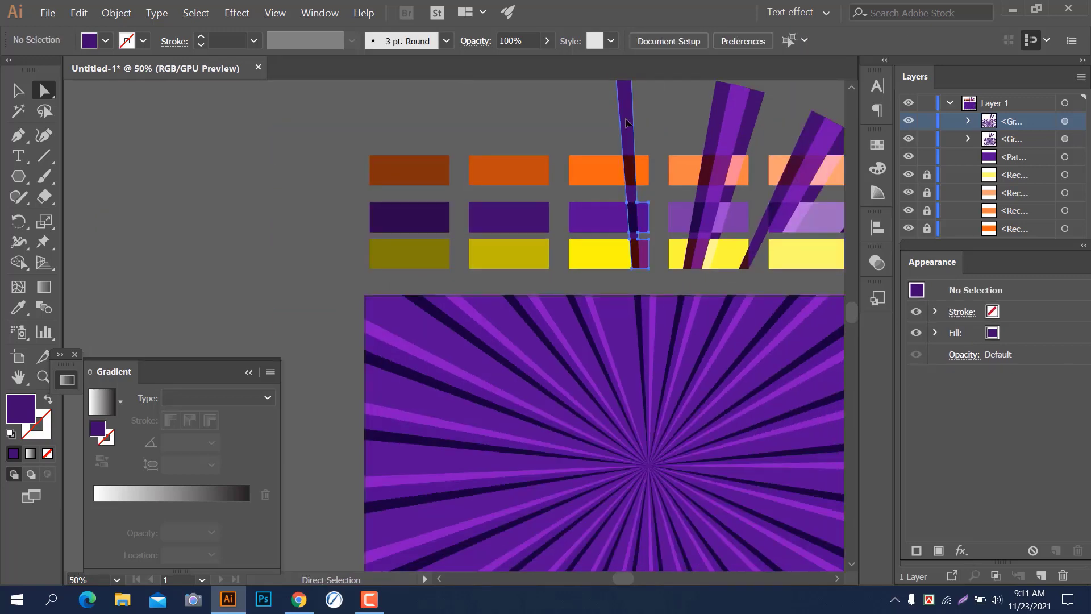
pyautogui.click(625, 120)
pyautogui.press('Delete')
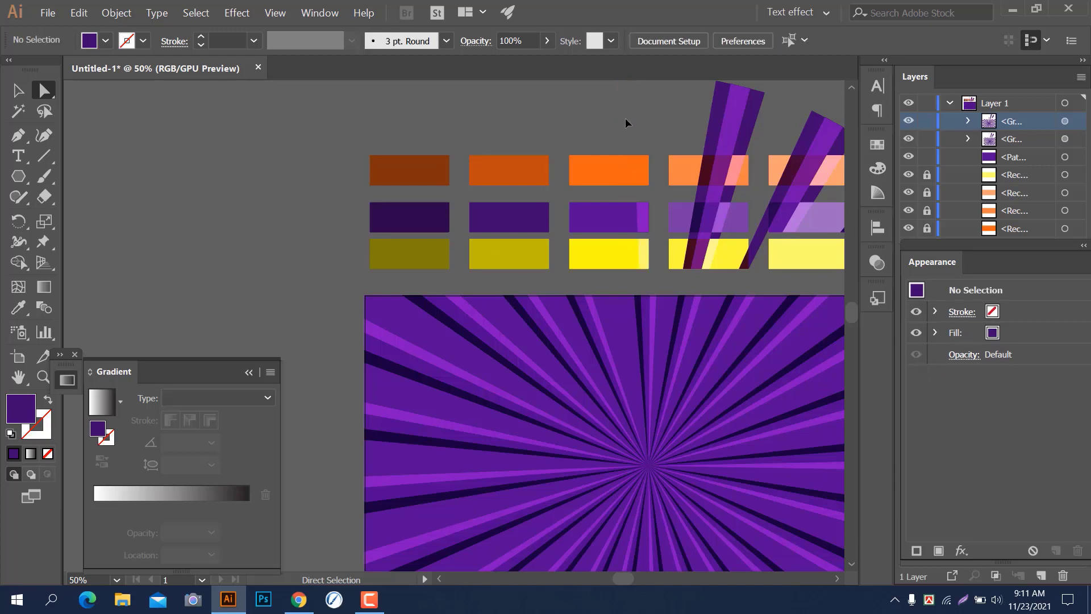
pyautogui.click(645, 221)
pyautogui.press('Delete')
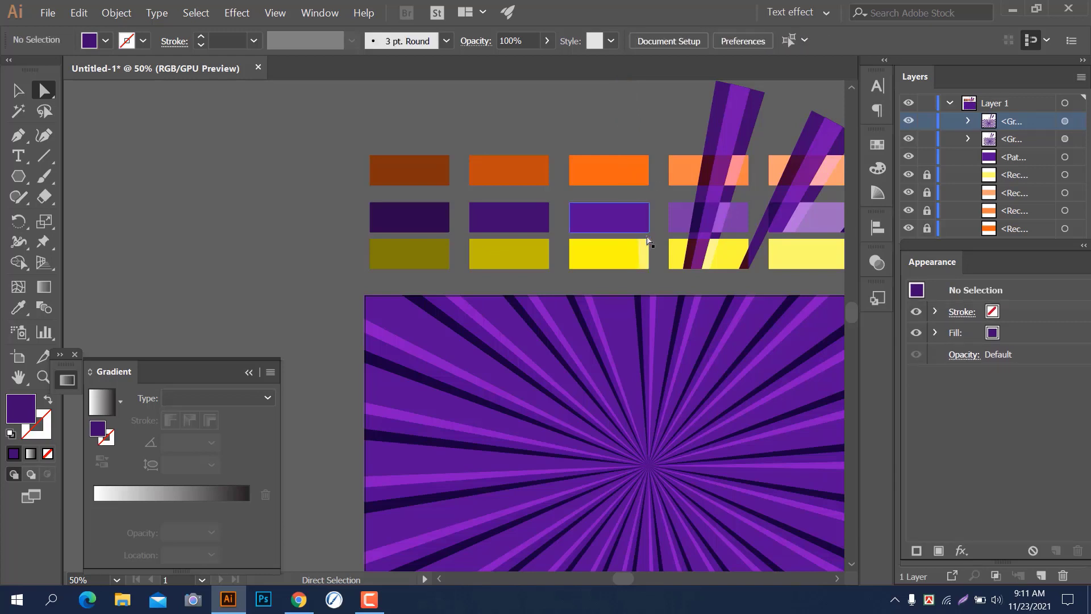
pyautogui.click(648, 250)
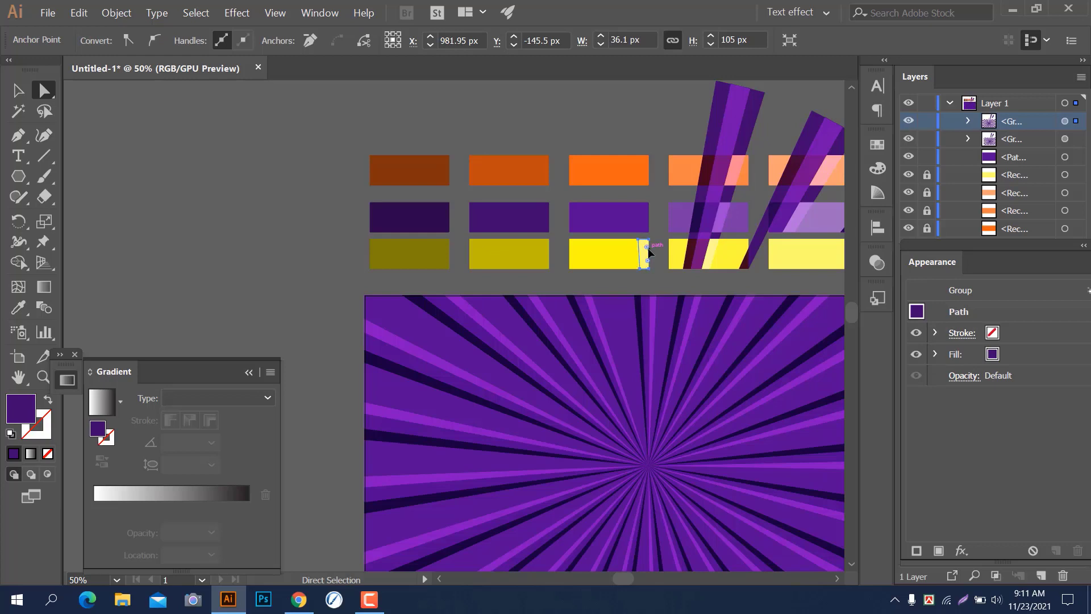
pyautogui.press('Delete')
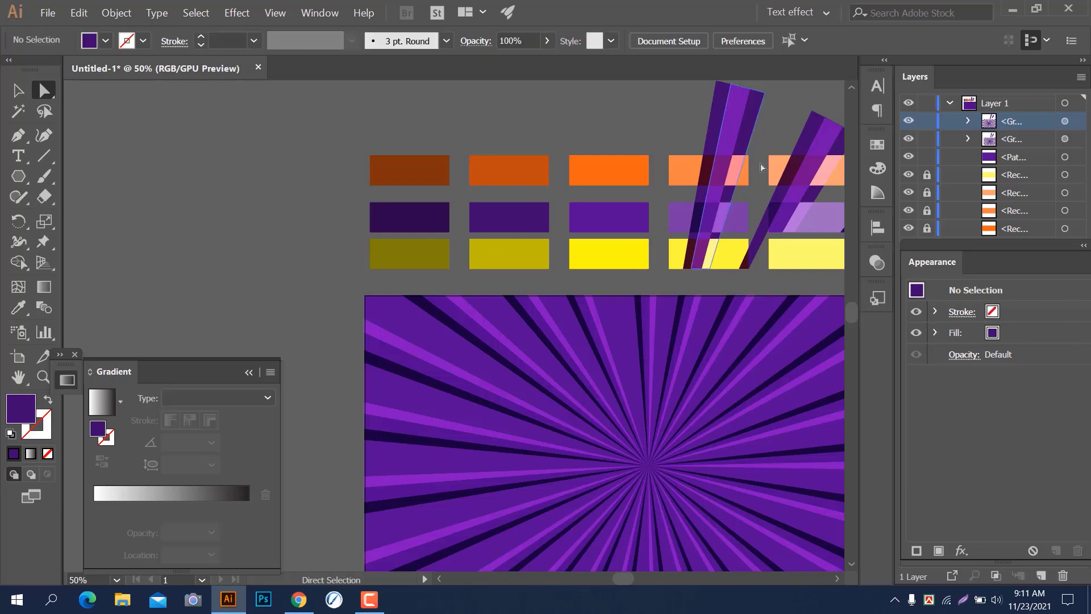
# Delete the light and dark ray pieces crossing the fourth and fifth swatch columns
pyautogui.click(724, 103)
pyautogui.press('Delete')
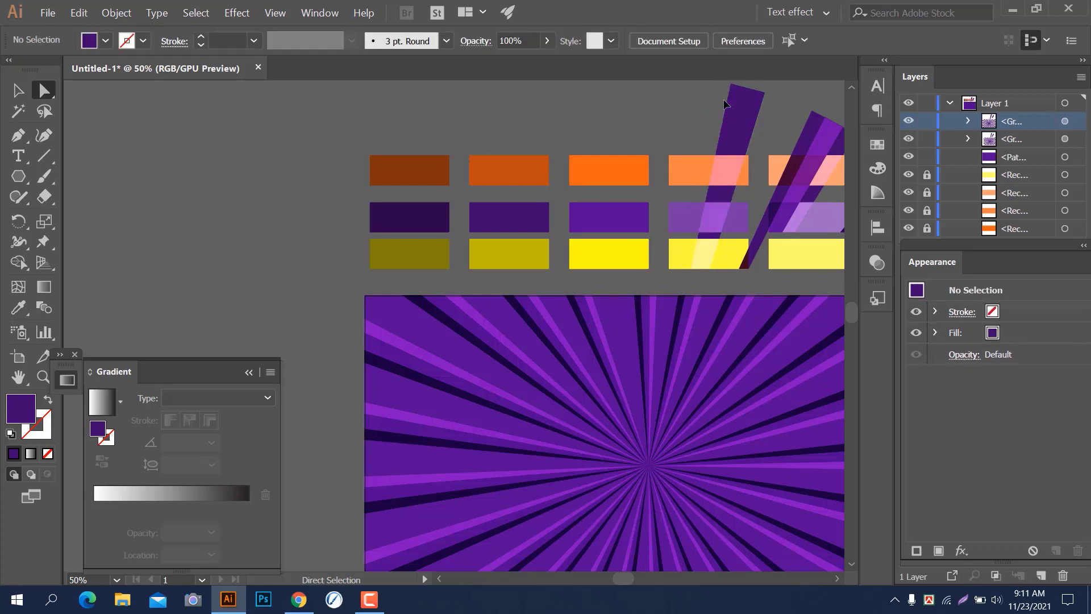
pyautogui.click(745, 113)
pyautogui.press('Delete')
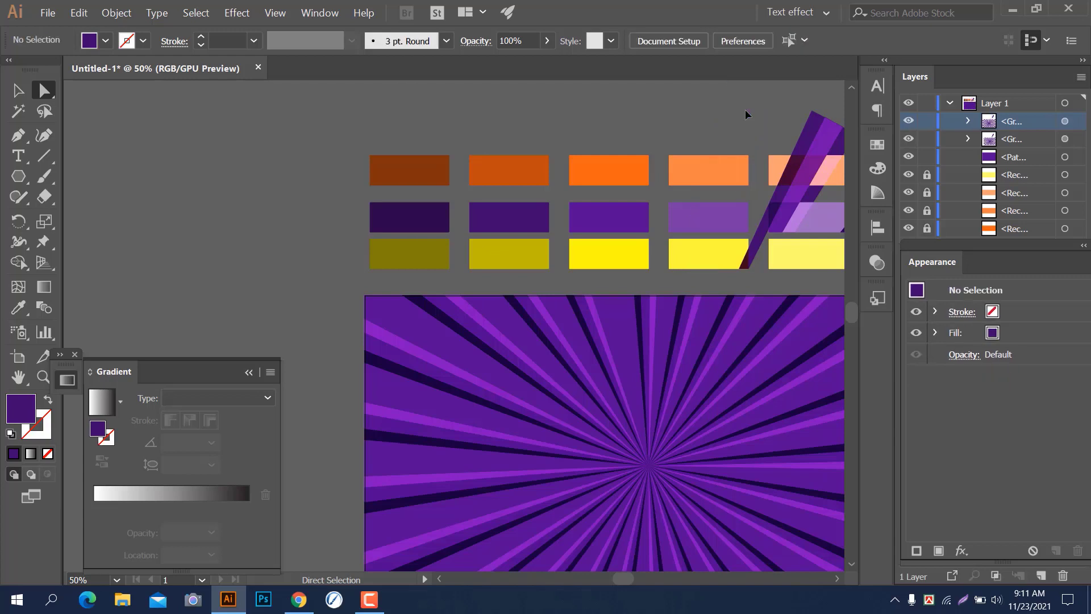
pyautogui.hscroll(5, 745, 109)
pyautogui.click(582, 105)
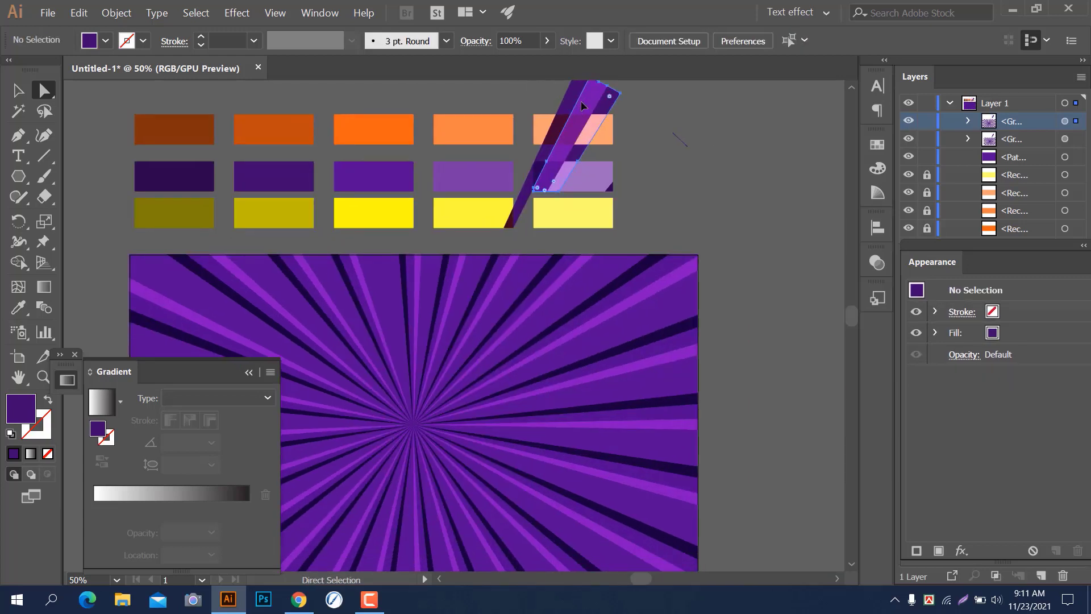
pyautogui.press('Delete')
pyautogui.click(582, 105)
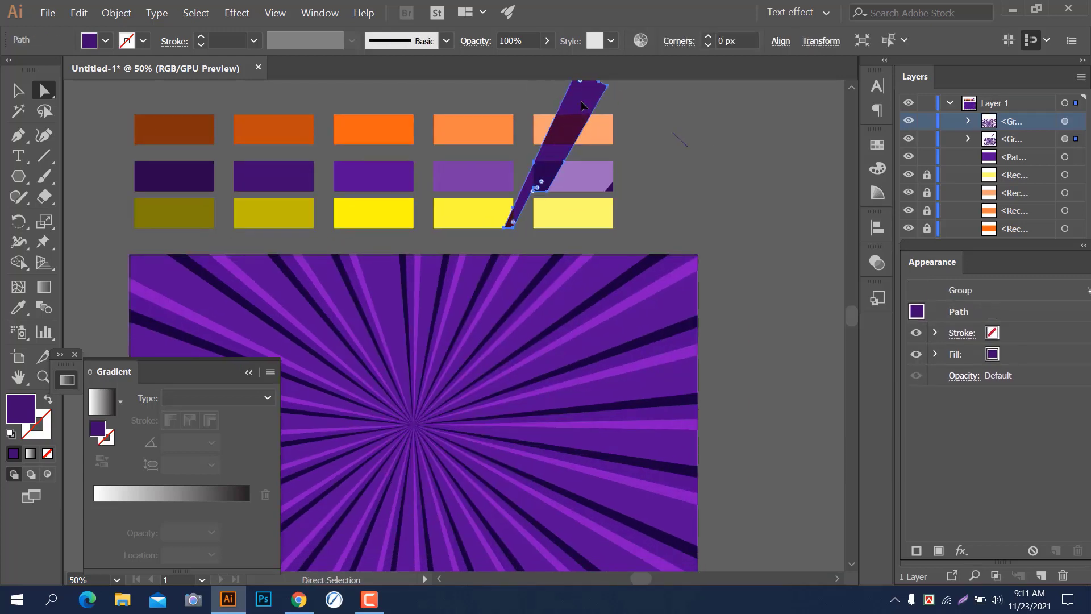
pyautogui.press('Delete')
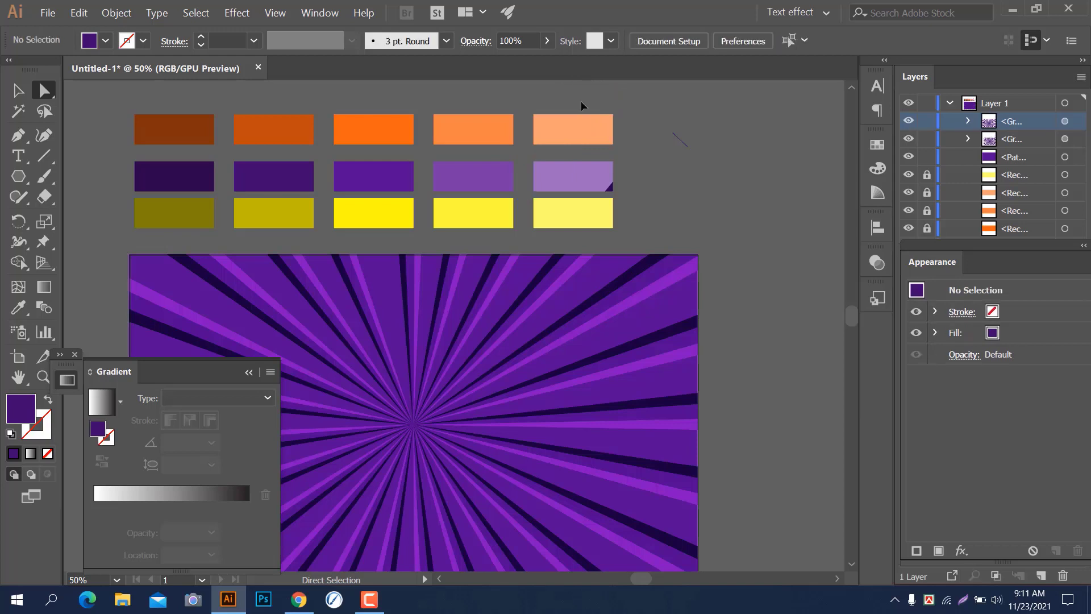
# Delete the ray fragment in the lightest purple swatch's corner and the stray diagonal sliver beside the swatches
pyautogui.click(683, 140)
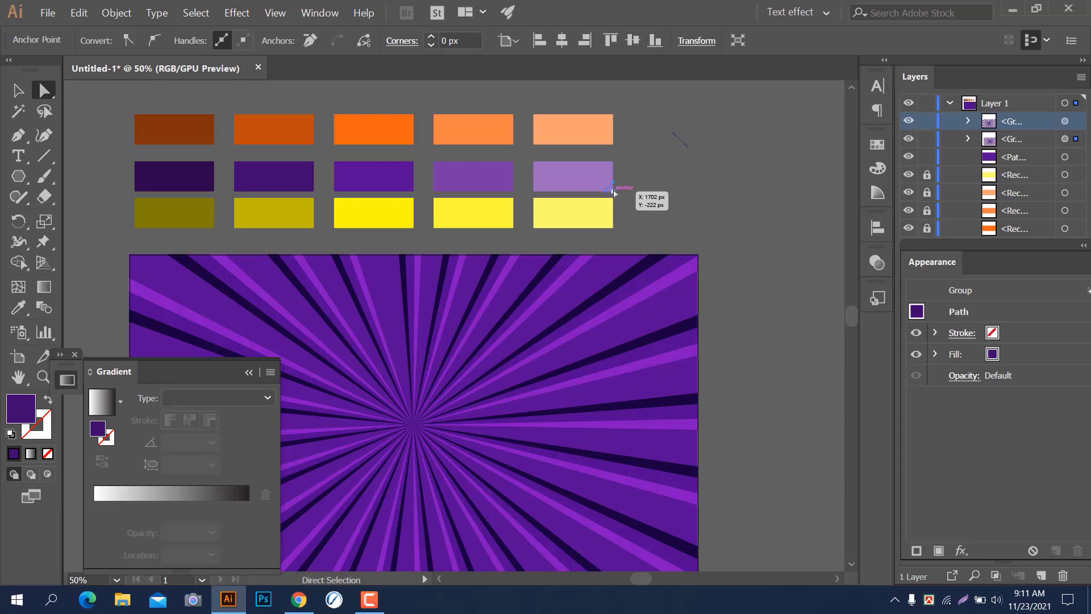
pyautogui.press('Delete')
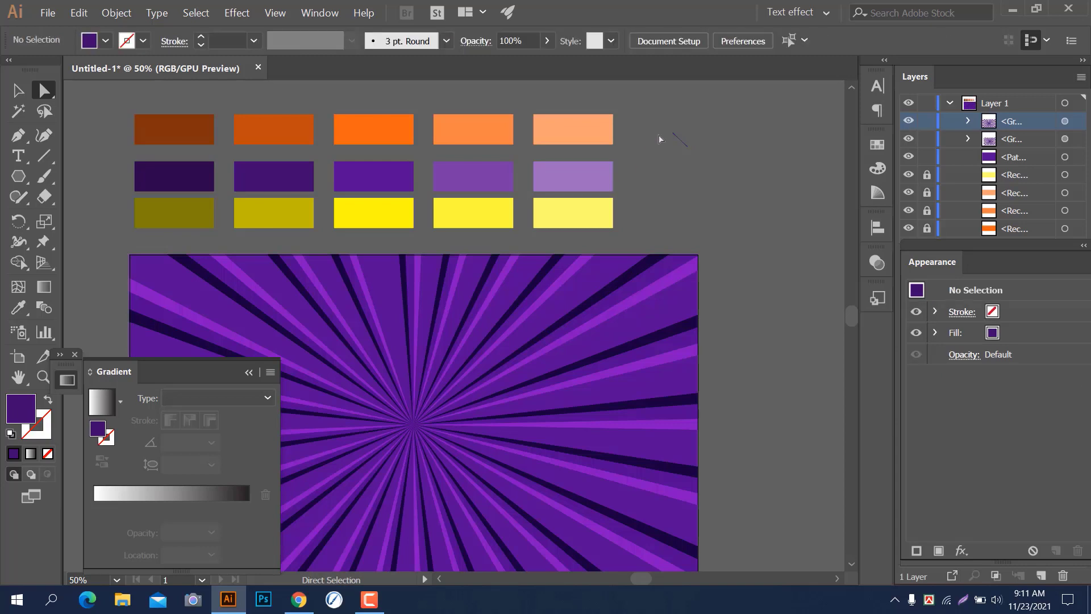
pyautogui.moveTo(659, 135); pyautogui.dragTo(723, 180)
pyautogui.press('Delete')
# Select all artwork to find leftover strays, delete those beside the background and above the swatches, and select everything again to check
pyautogui.hotkey('ctrl', '-')
pyautogui.scroll(-1, 742, 216)
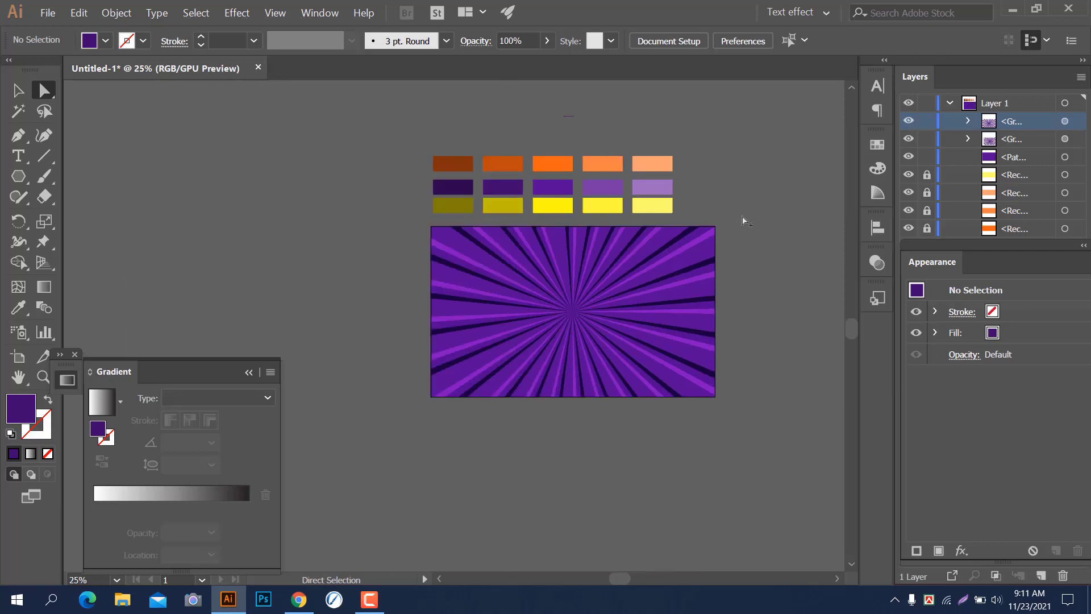
pyautogui.hotkey('ctrl', 'a')
pyautogui.press('a')
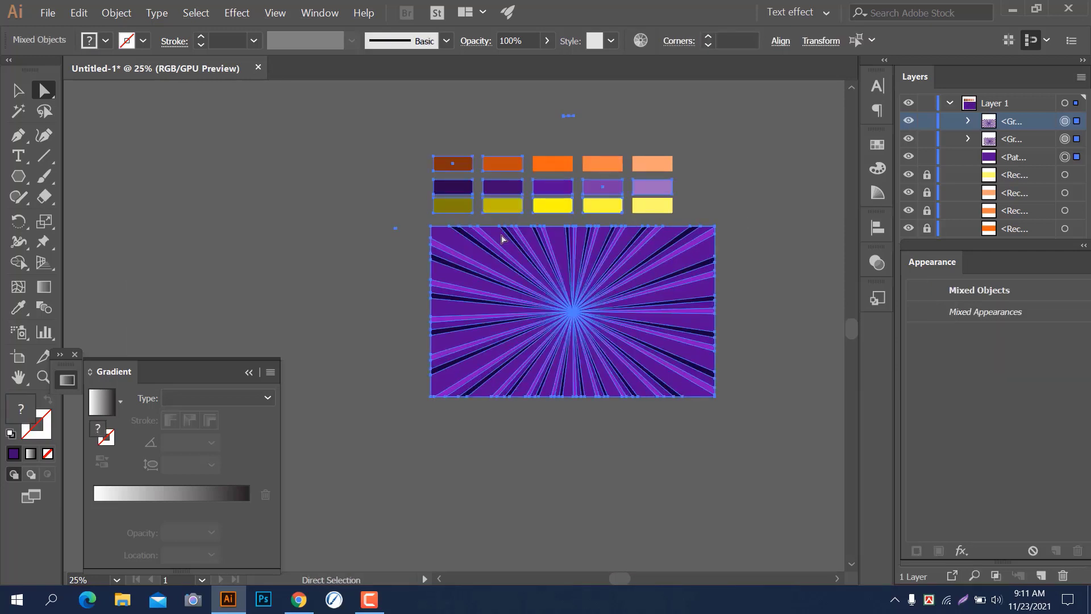
pyautogui.click(361, 179)
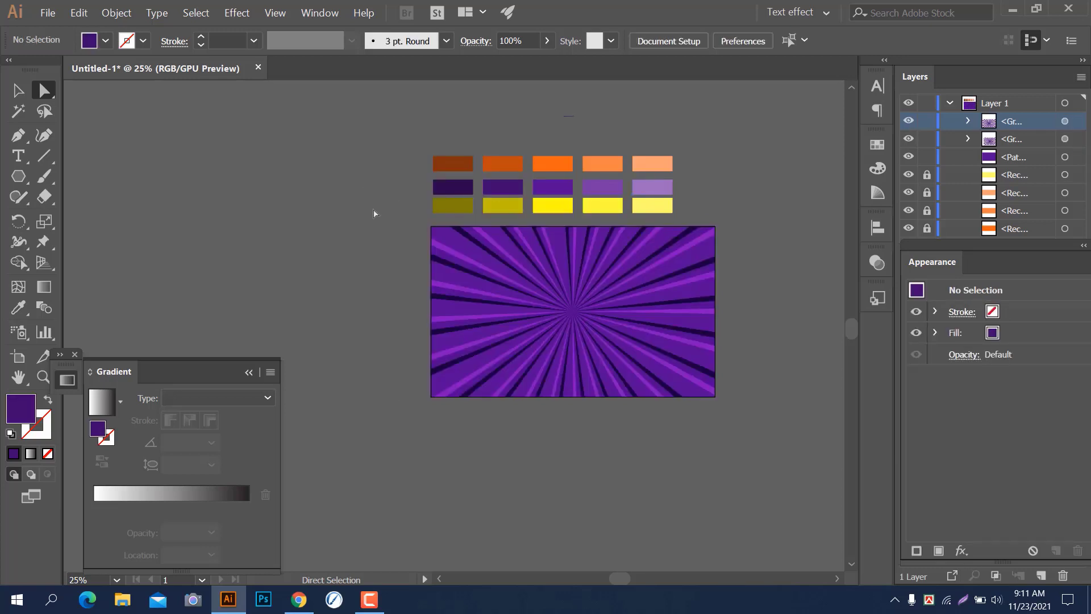
pyautogui.moveTo(415, 260); pyautogui.dragTo(416, 265)
pyautogui.press('Delete')
pyautogui.moveTo(442, 100); pyautogui.dragTo(617, 131)
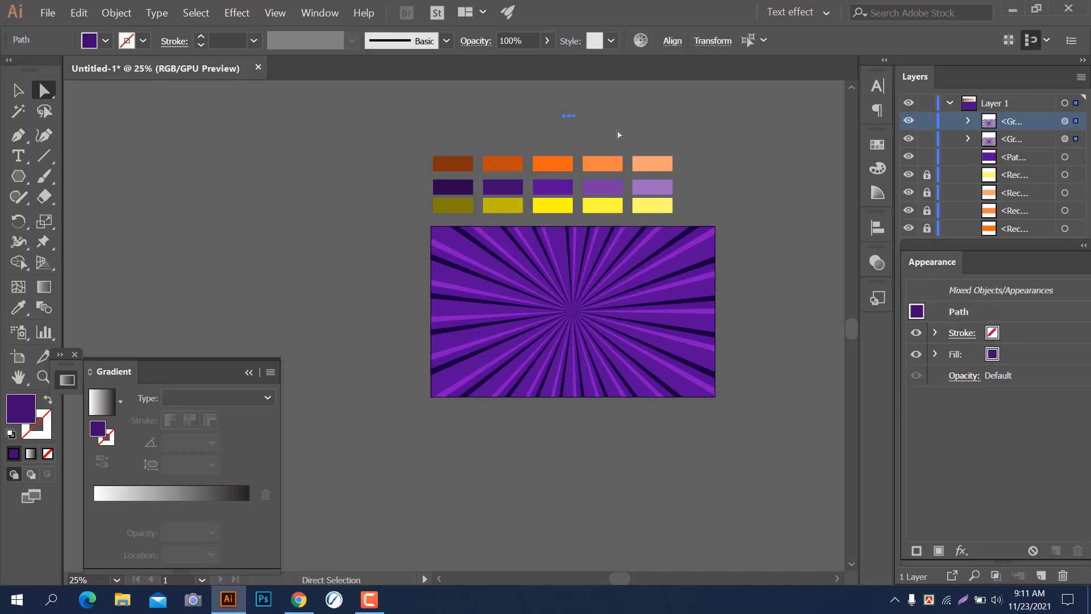
pyautogui.press('Delete')
pyautogui.hotkey('ctrl', 'a')
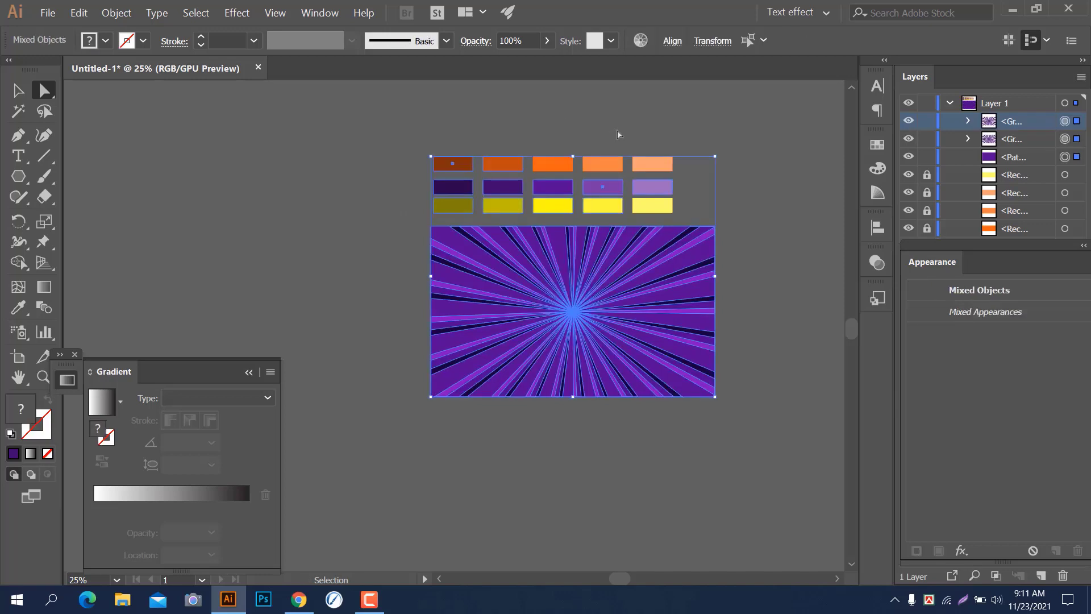
# Deselect all artwork and set the Type tool's font to Riffic Free Bold
pyautogui.click(396, 134)
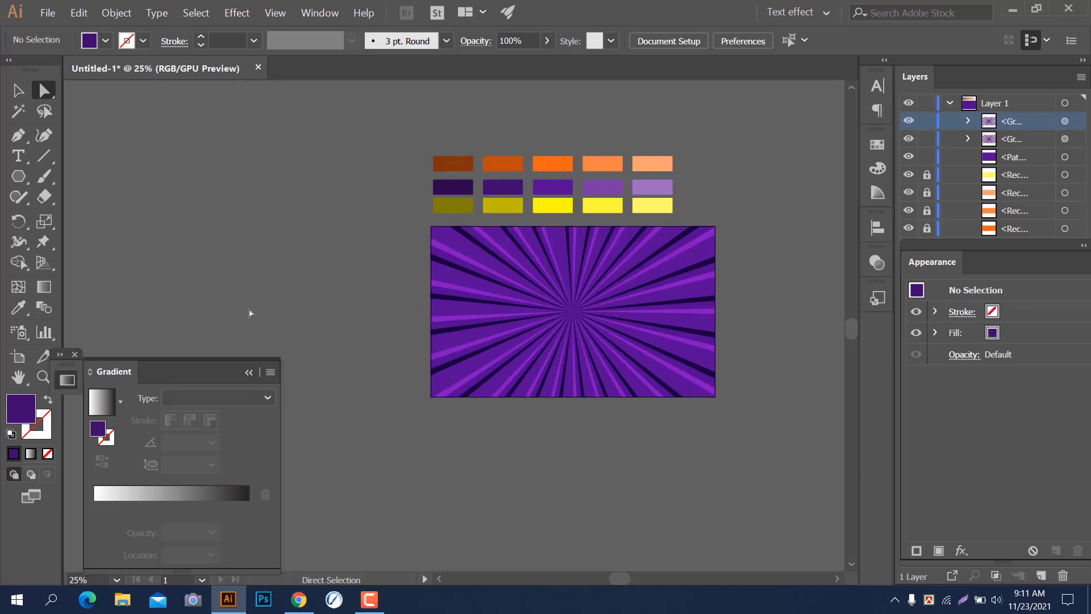
pyautogui.press('v')
pyautogui.hotkey('ctrl', '+')
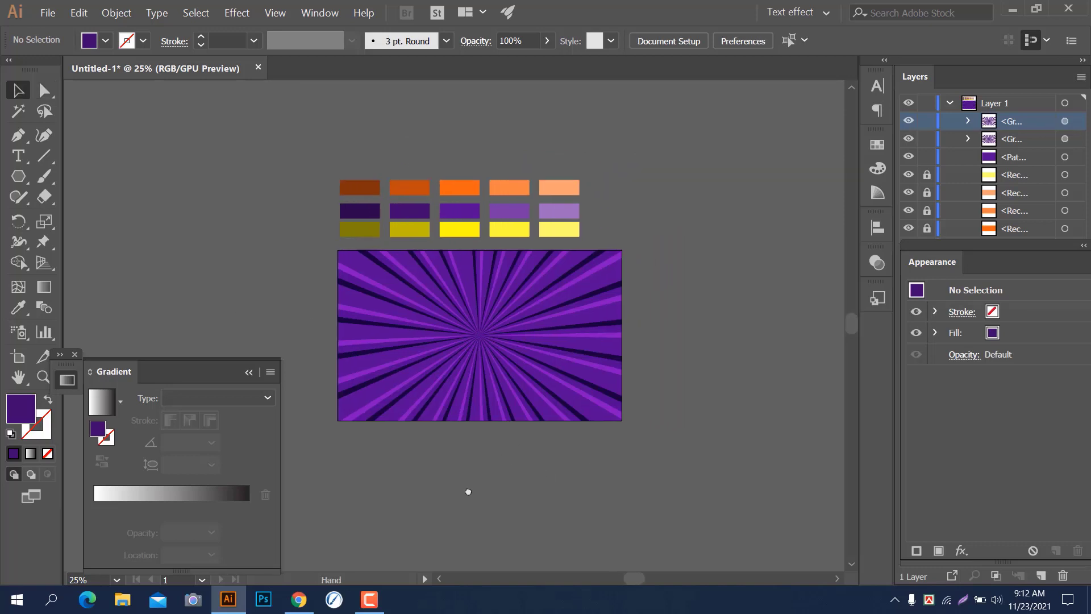
pyautogui.scroll(1, 471, 488)
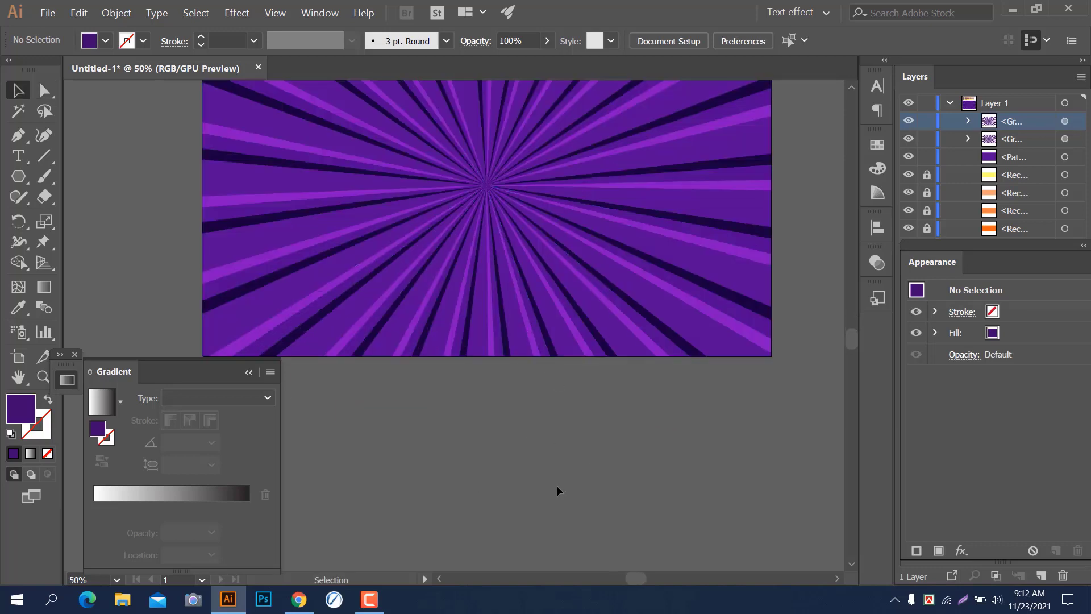
pyautogui.moveTo(550, 461); pyautogui.dragTo(583, 500)
pyautogui.scroll(-1, 565, 516)
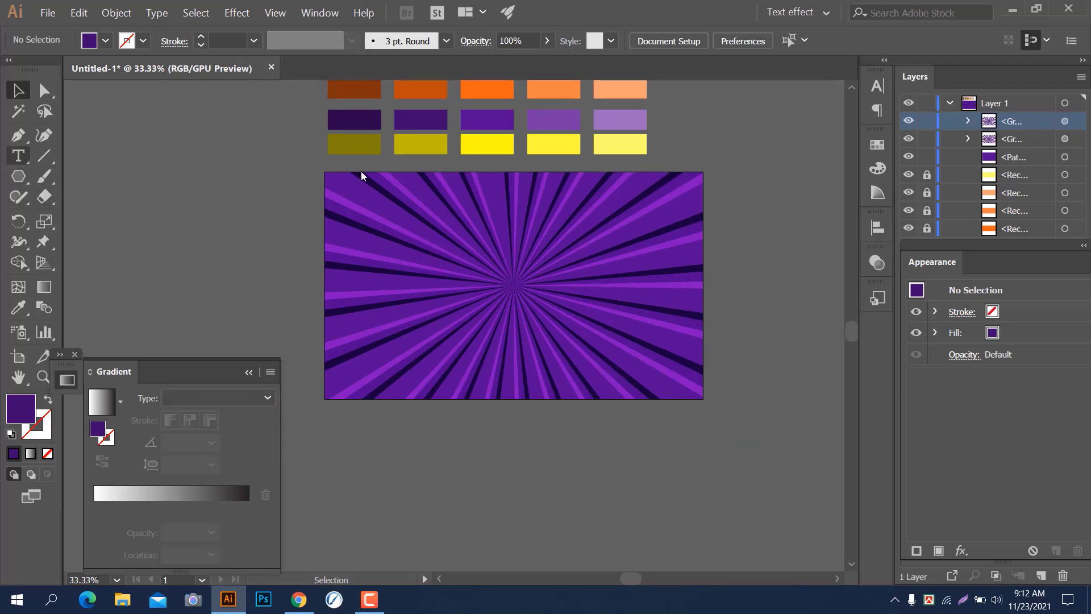
pyautogui.press('t')
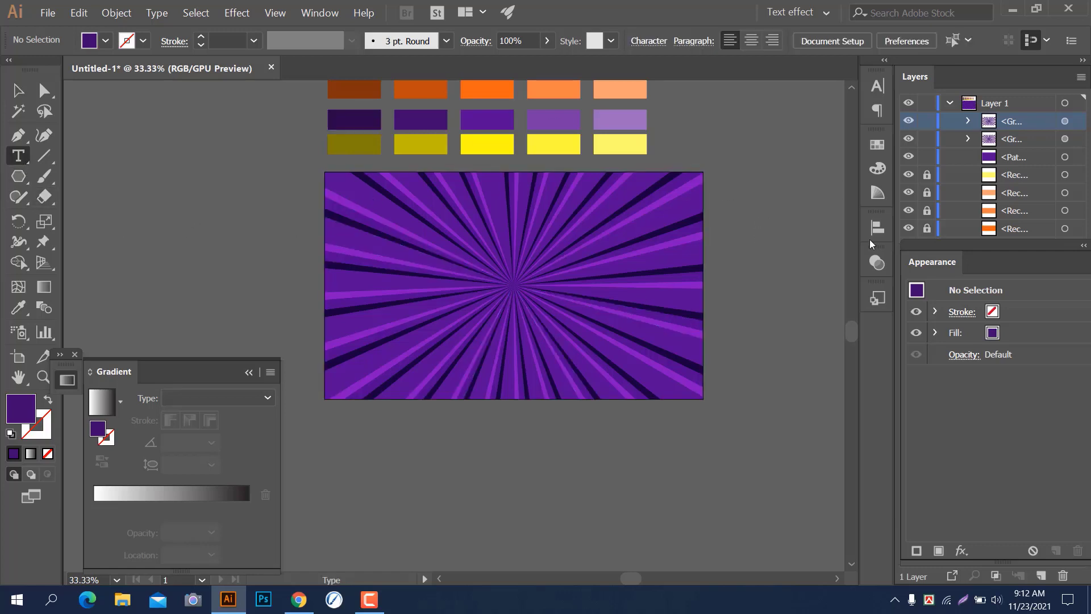
pyautogui.click(877, 89)
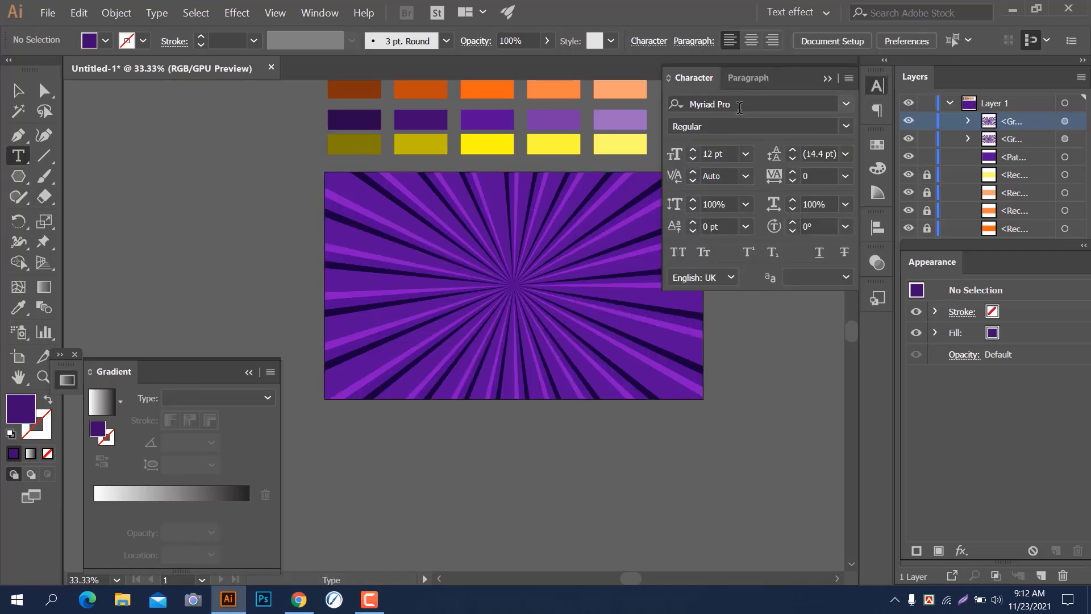
pyautogui.click(739, 105)
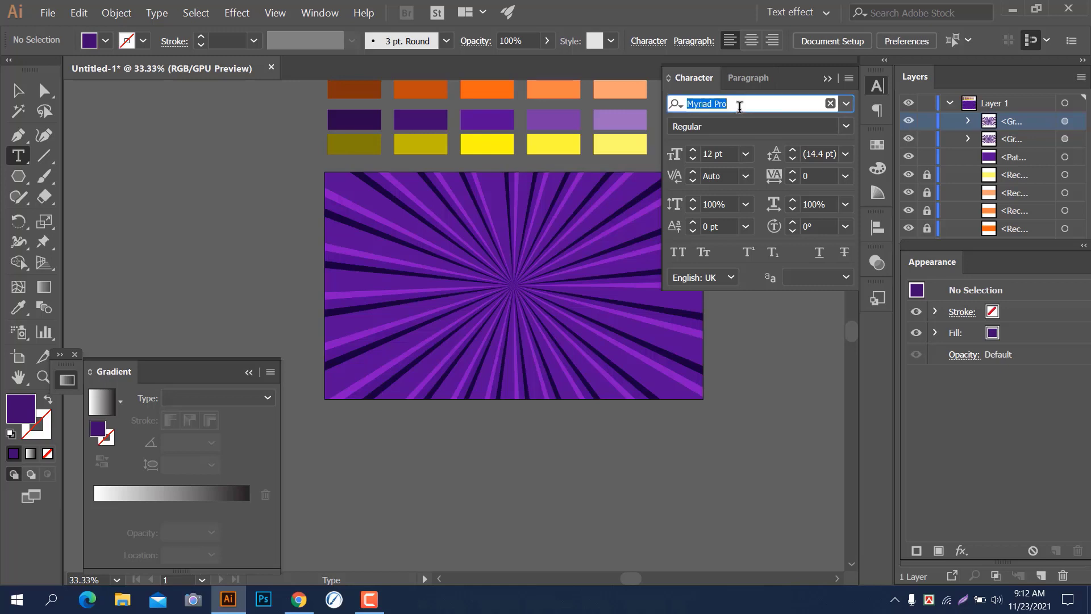
pyautogui.write('ri')
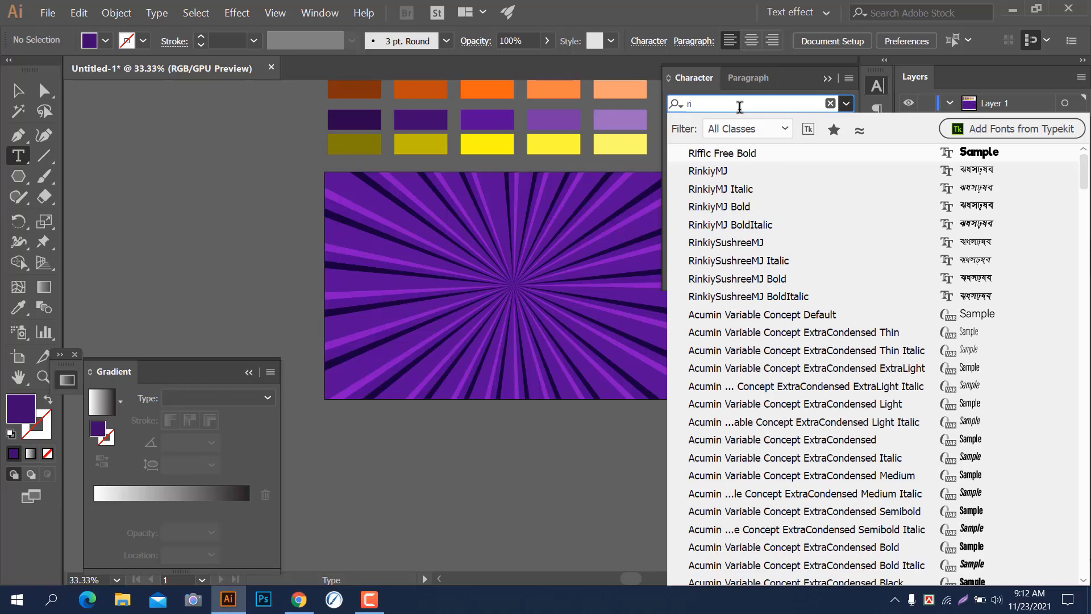
pyautogui.click(765, 153)
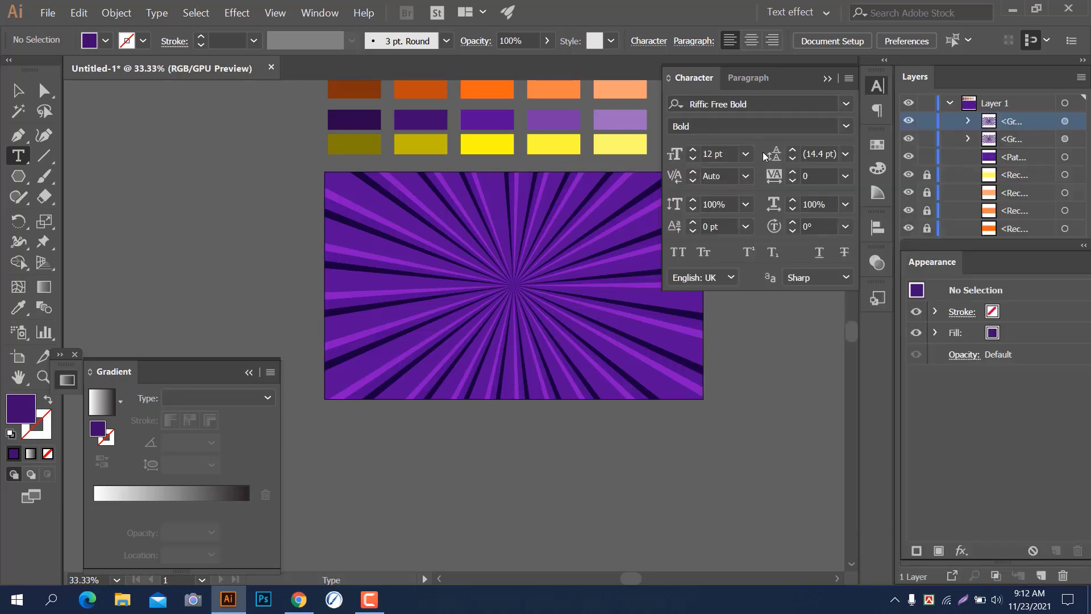
# Add the point text "kids" beside the background with centred alignment at 60 pt
pyautogui.click(752, 40)
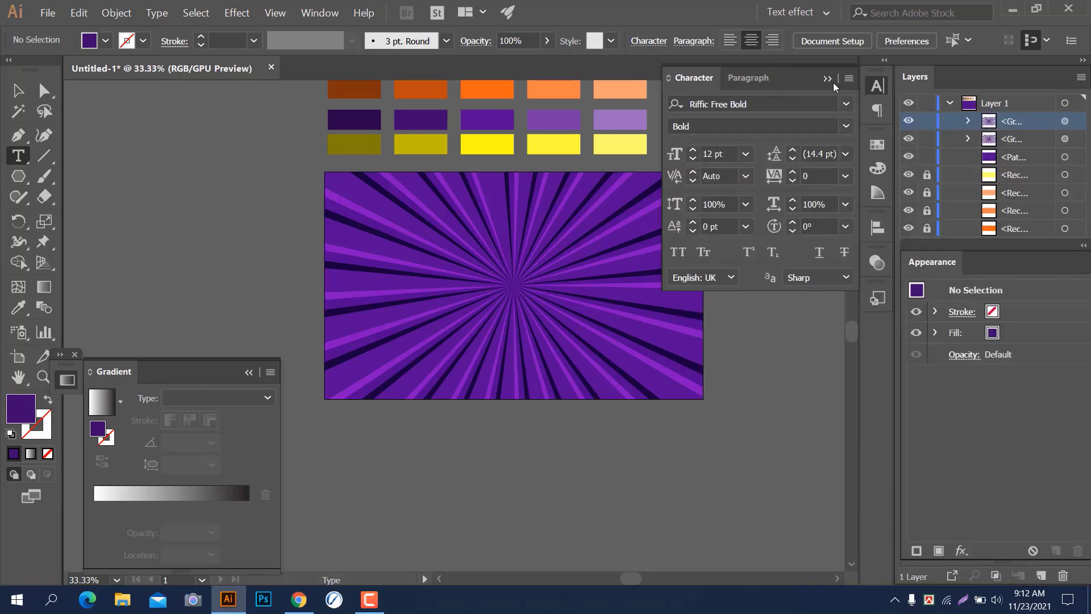
pyautogui.click(828, 78)
pyautogui.click(878, 86)
pyautogui.click(744, 155)
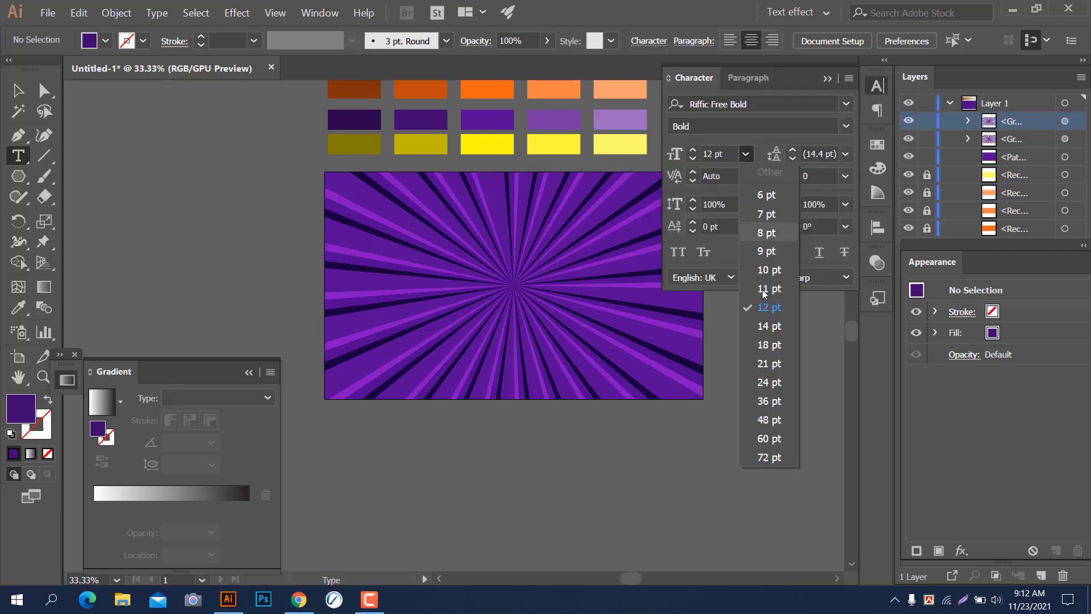
pyautogui.click(770, 438)
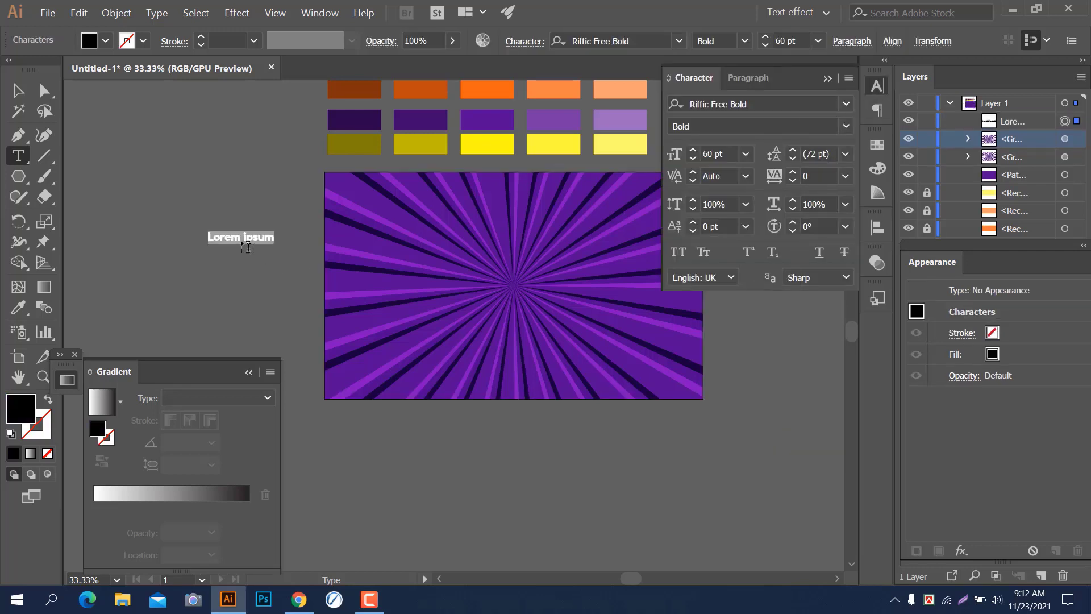
pyautogui.write('kids')
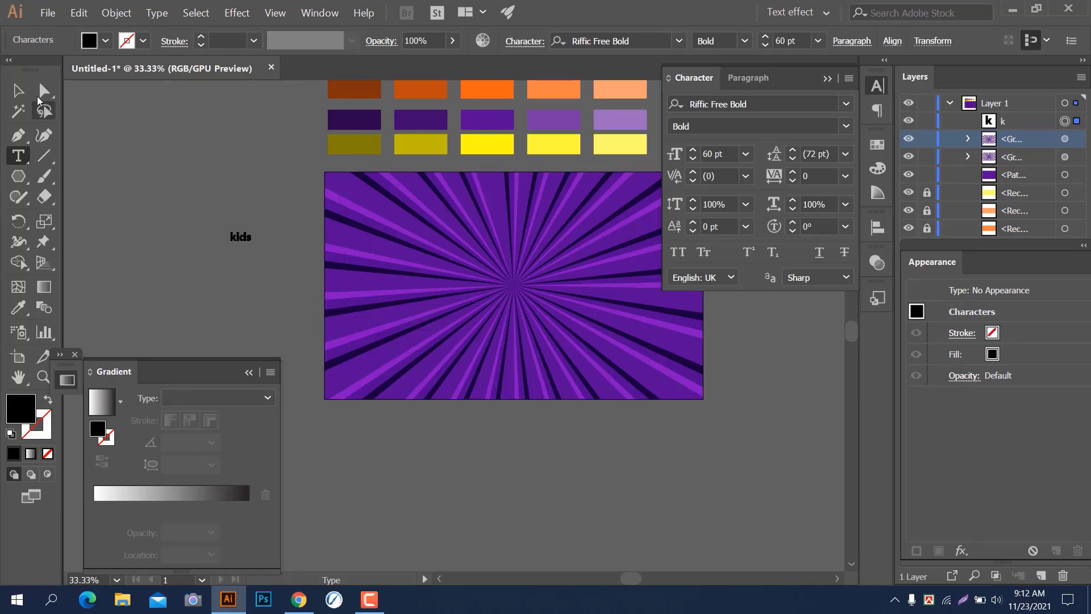
pyautogui.click(17, 90)
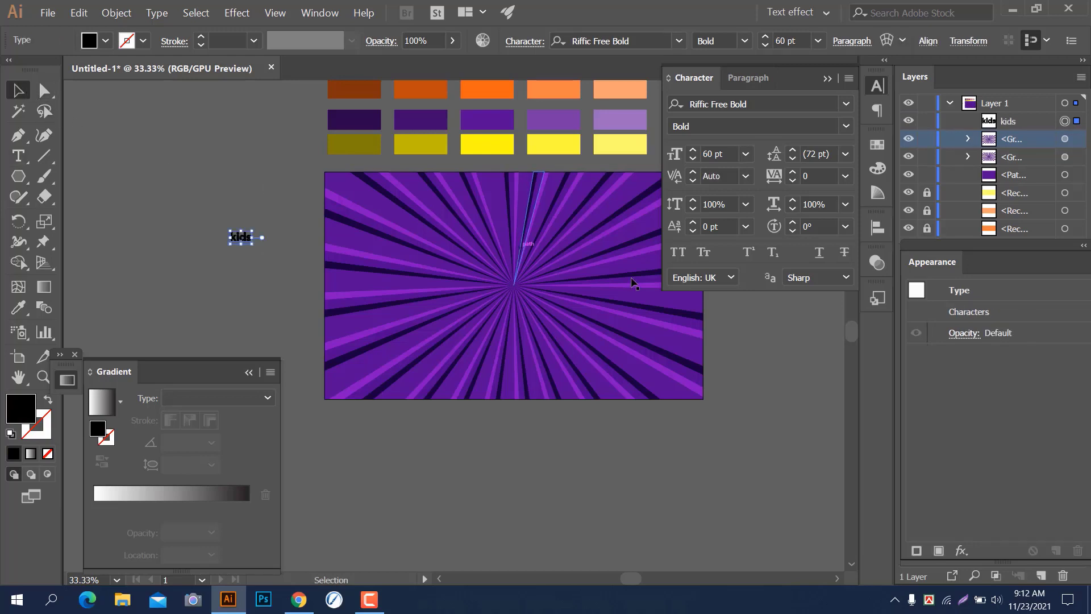
# Apply All Caps to the kids text and enlarge it to 400 pt and then to 450 pt
pyautogui.click(688, 253)
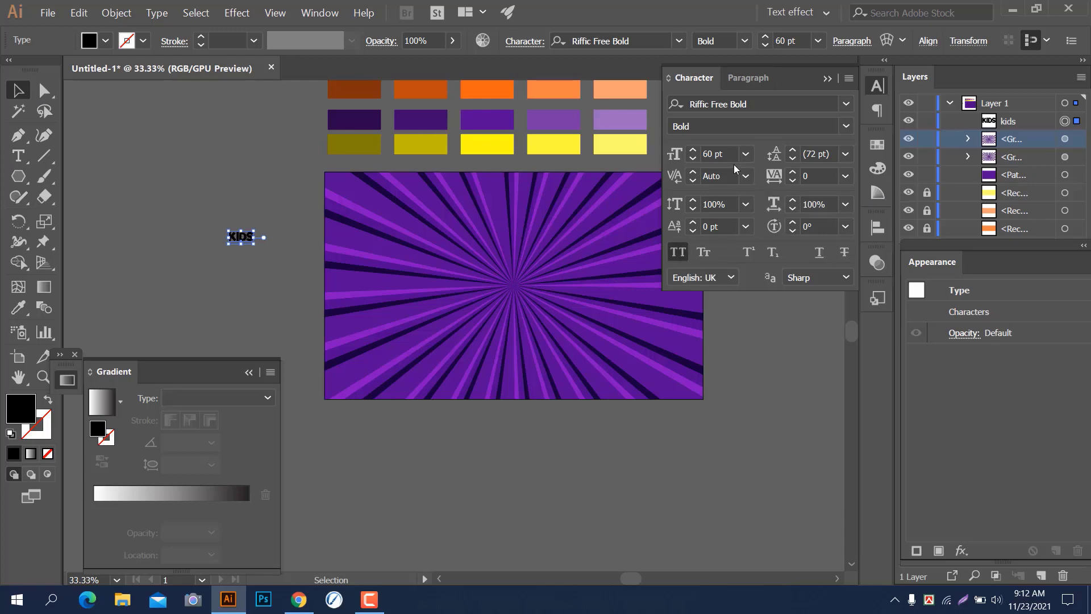
pyautogui.click(721, 154)
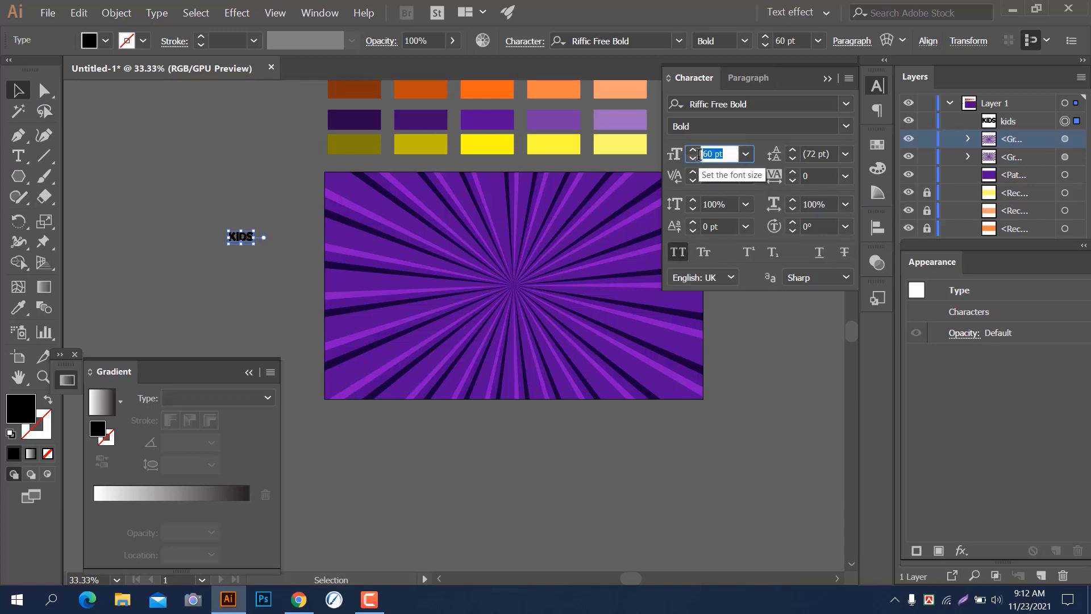
pyautogui.write('400')
pyautogui.press('Return')
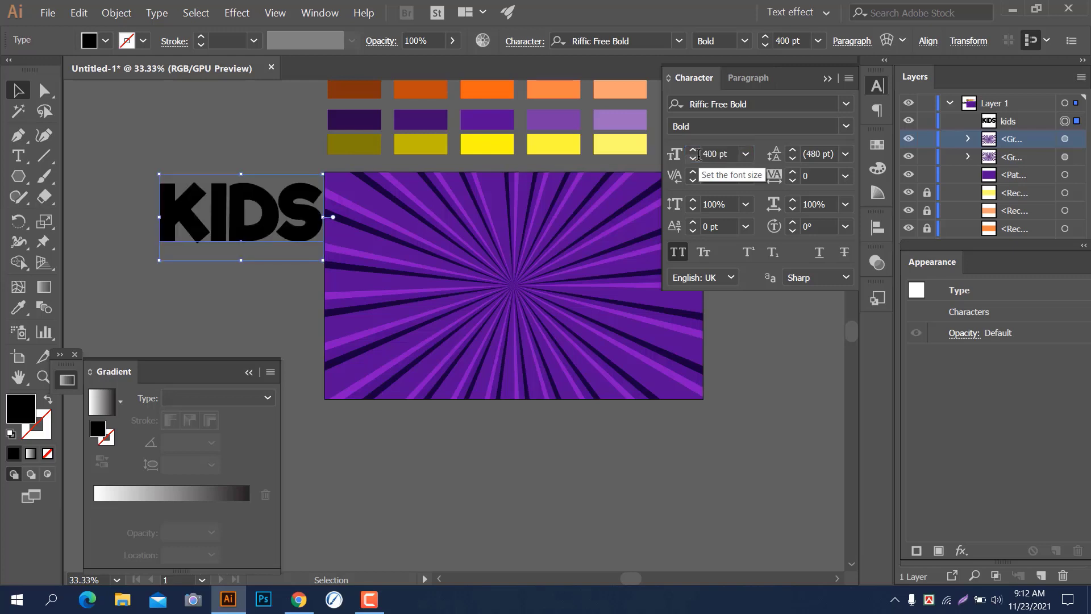
pyautogui.click(703, 154)
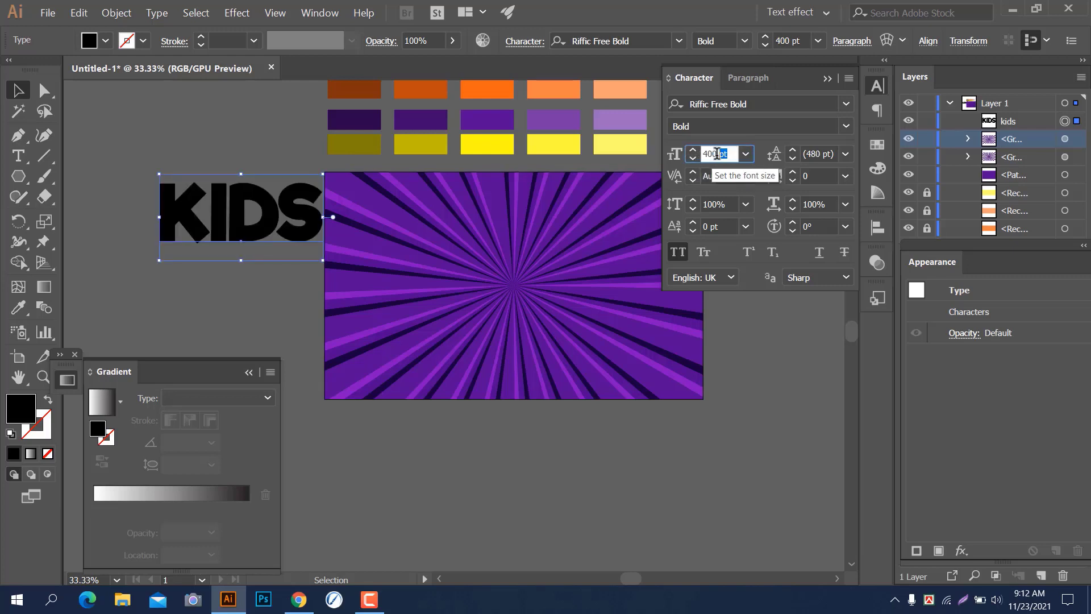
pyautogui.write('450')
pyautogui.press('Return')
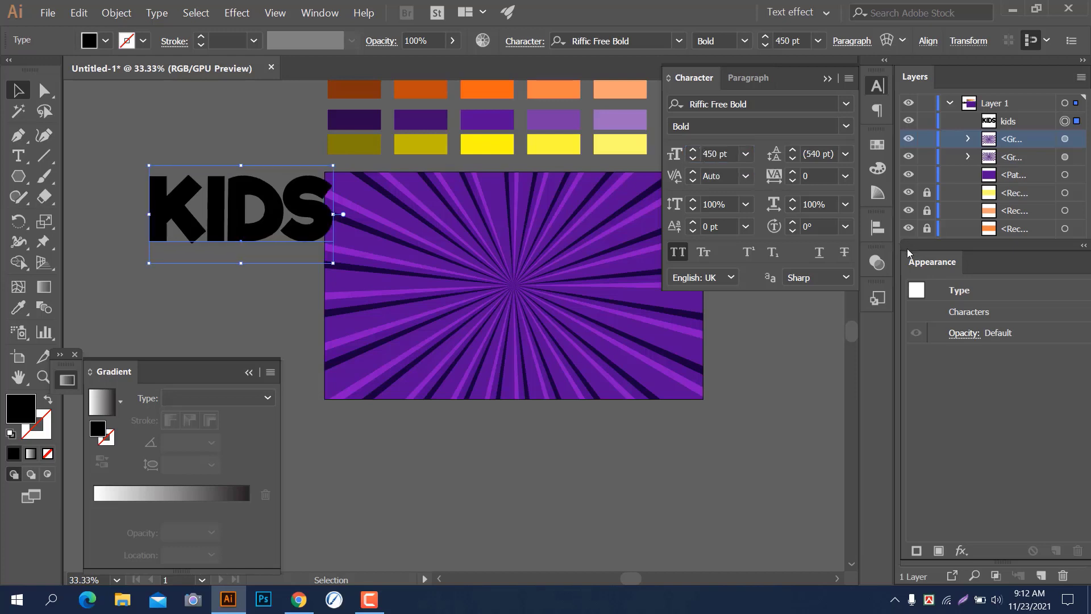
# Centre the KIDS text horizontally and vertically on the artboard and scale it up from its centre to about 577 pt
pyautogui.click(878, 228)
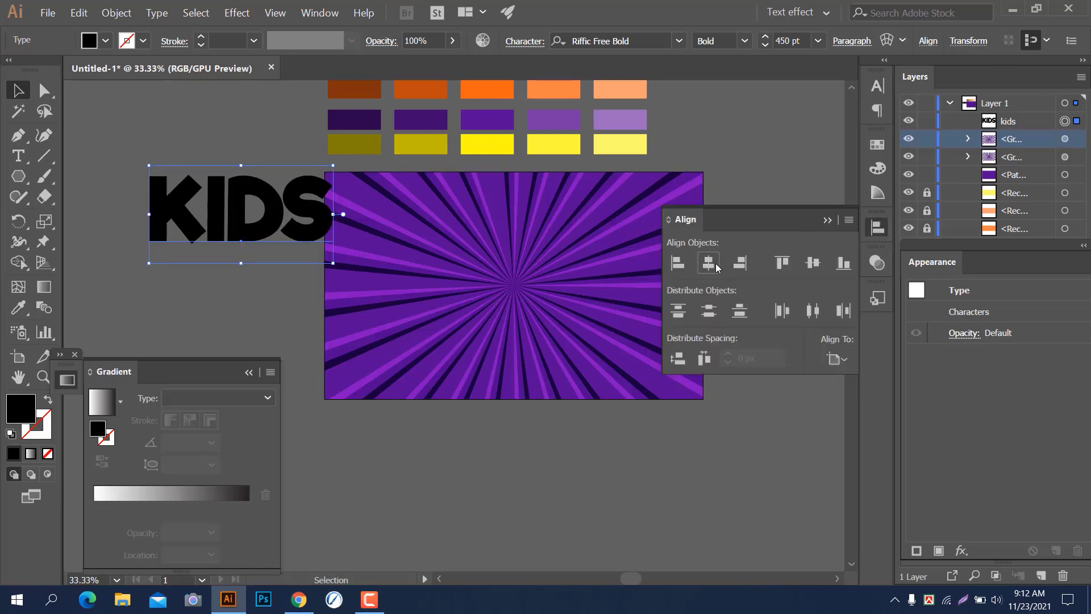
pyautogui.click(711, 263)
pyautogui.click(812, 263)
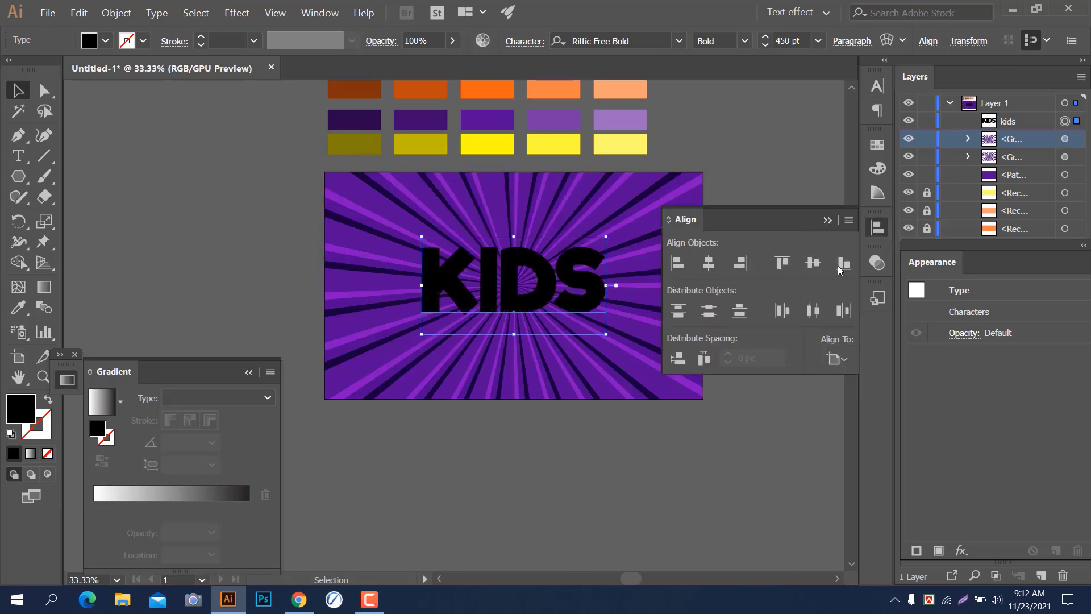
pyautogui.click(830, 220)
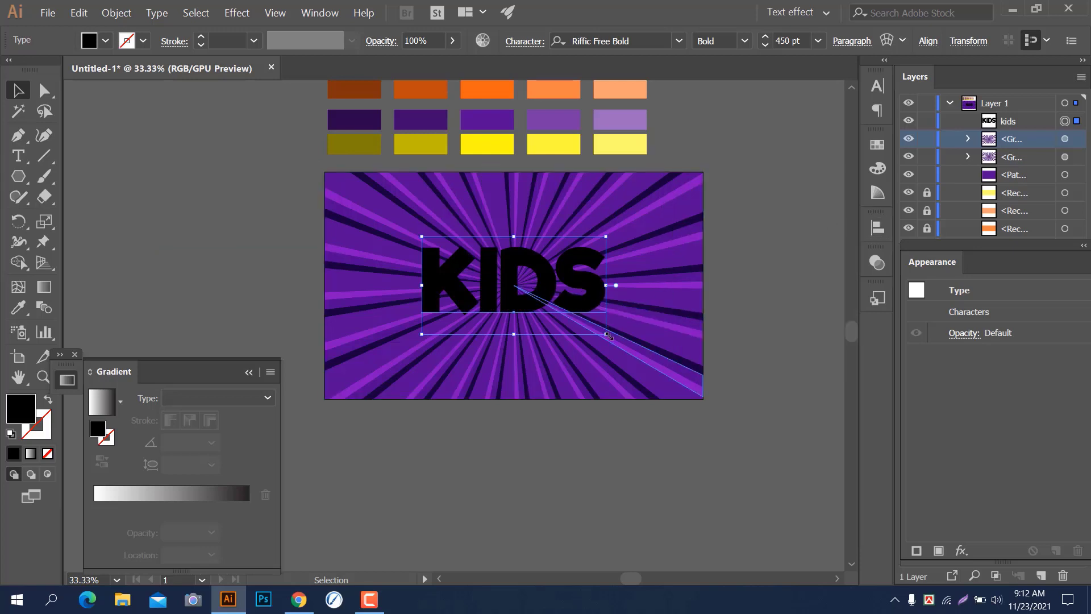
pyautogui.moveTo(608, 334); pyautogui.dragTo(632, 347)
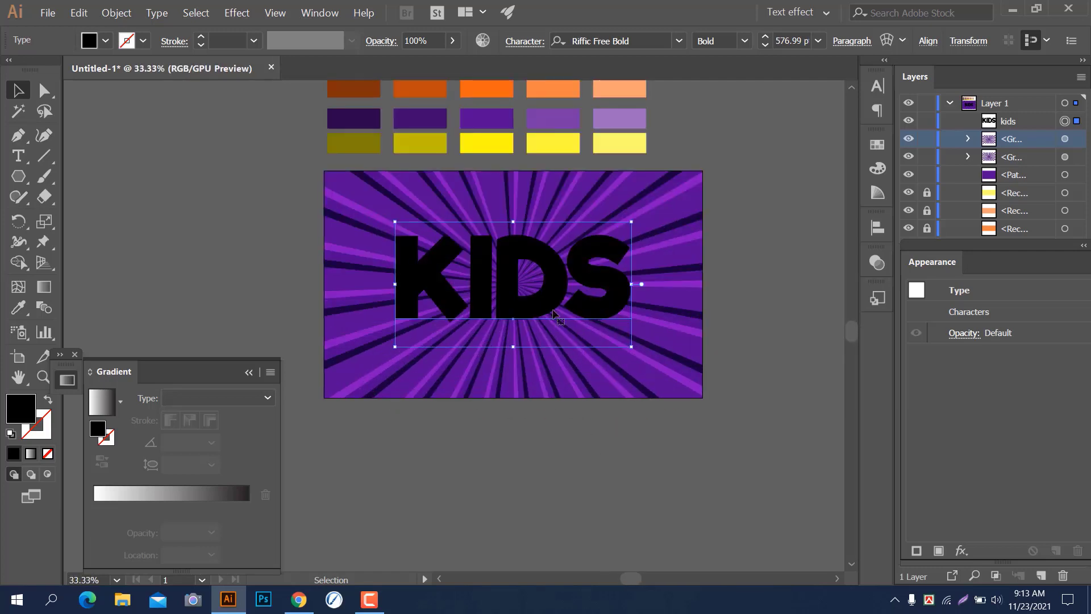
# Add a new fill to the KIDS text in its appearance and apply the White, Black linear gradient to it
pyautogui.click(961, 317)
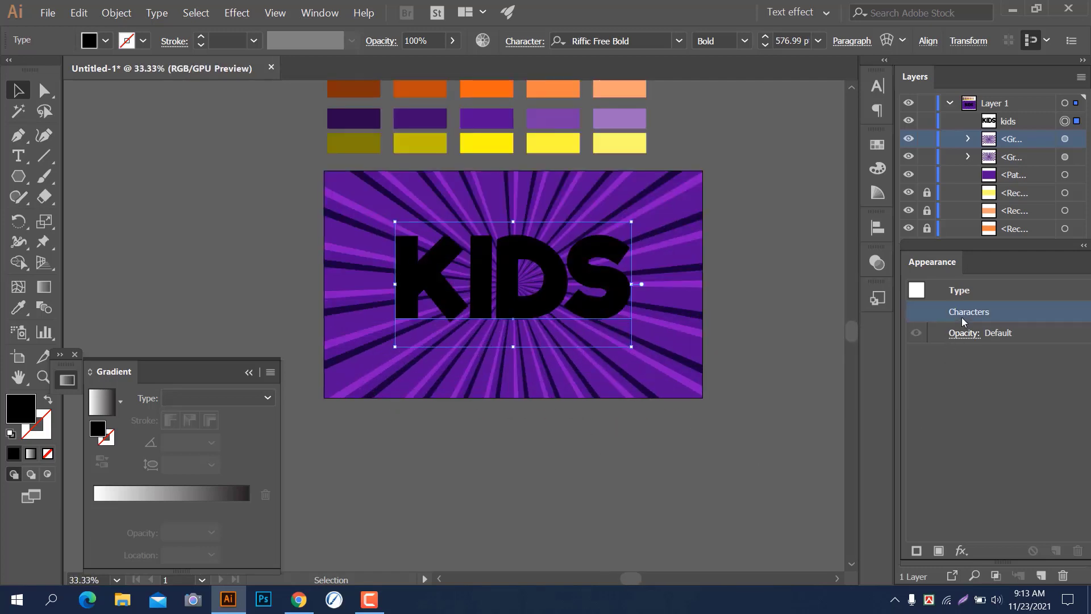
pyautogui.click(938, 550)
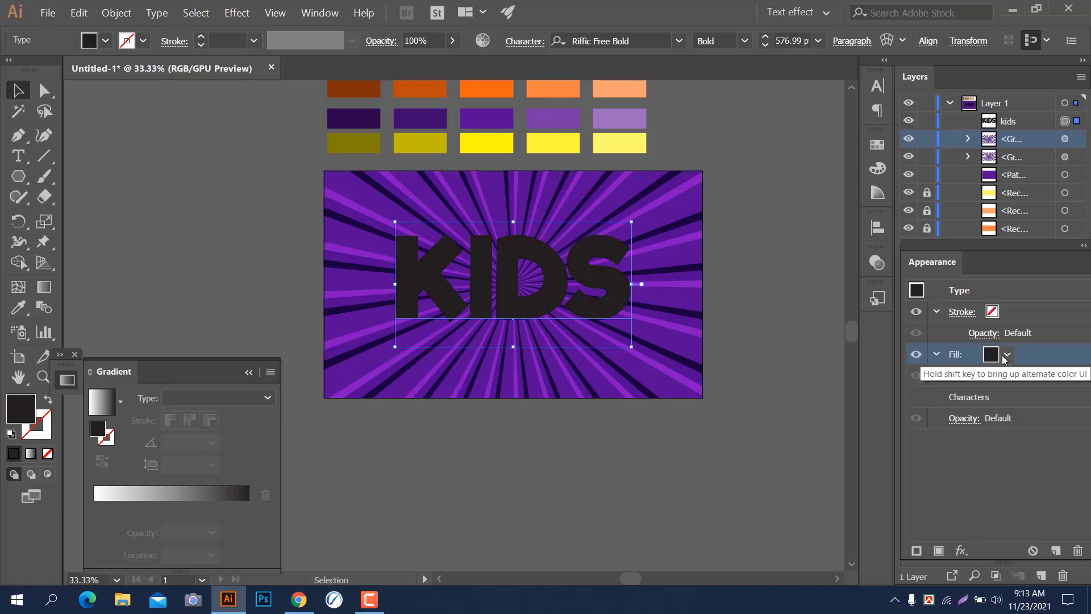
pyautogui.click(1006, 355)
pyautogui.click(1006, 356)
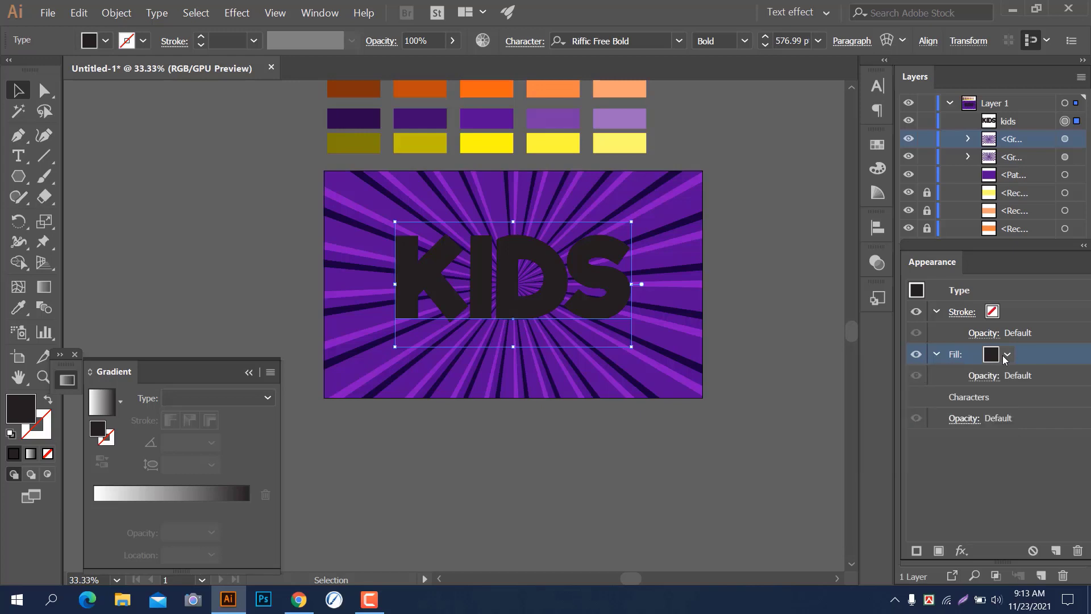
pyautogui.click(1005, 356)
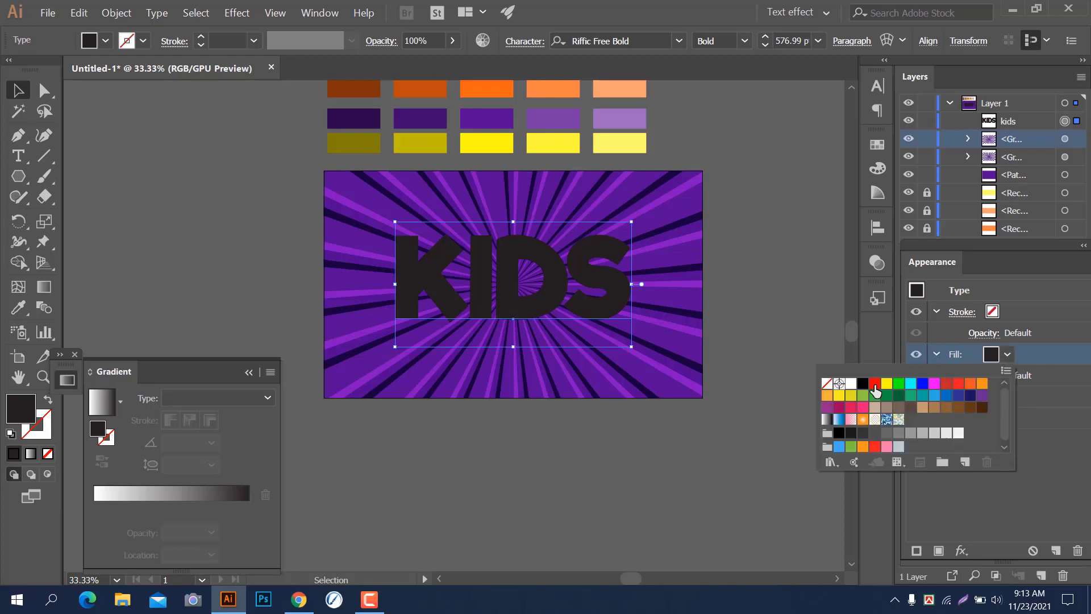
pyautogui.click(119, 402)
pyautogui.click(117, 405)
pyautogui.scroll(1, 105, 442)
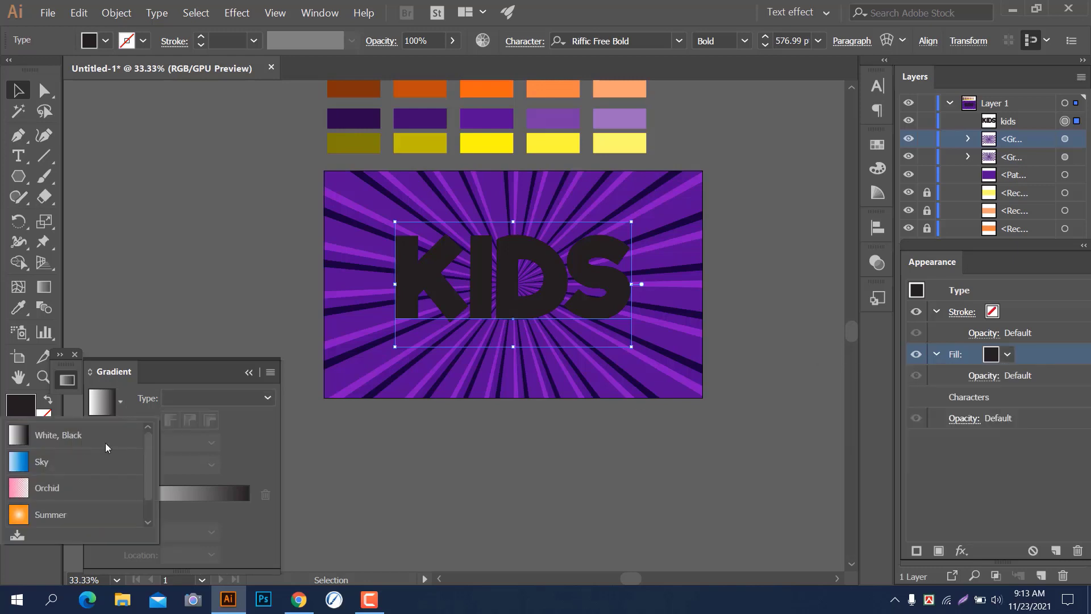
pyautogui.click(103, 441)
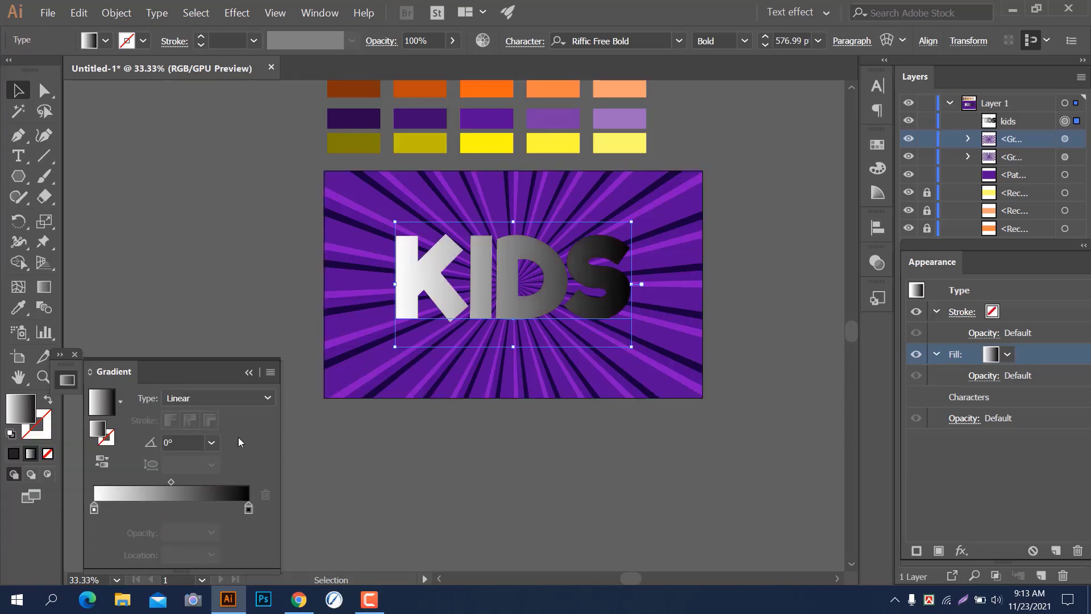
# Copy the hex colour code of the bright yellow swatch in the middle column
pyautogui.scroll(1, 546, 141)
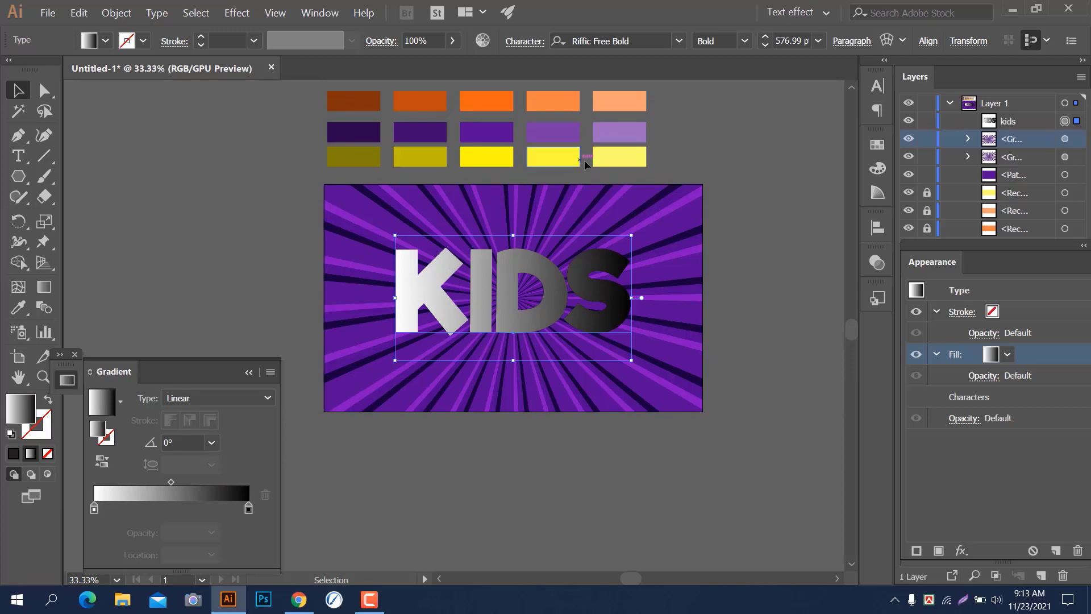
pyautogui.click(478, 164)
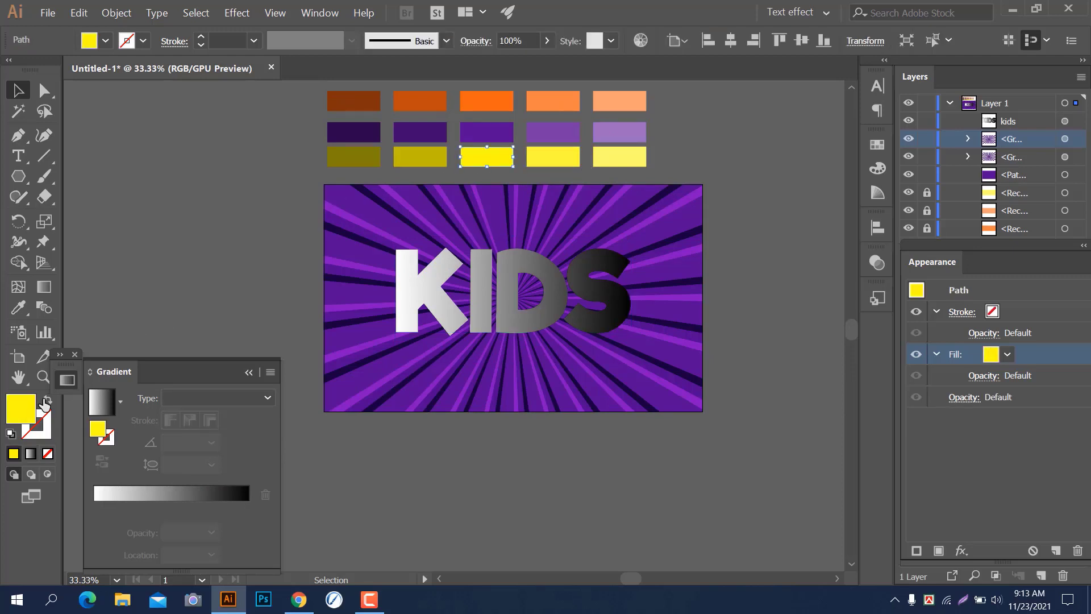
pyautogui.doubleClick(20, 408)
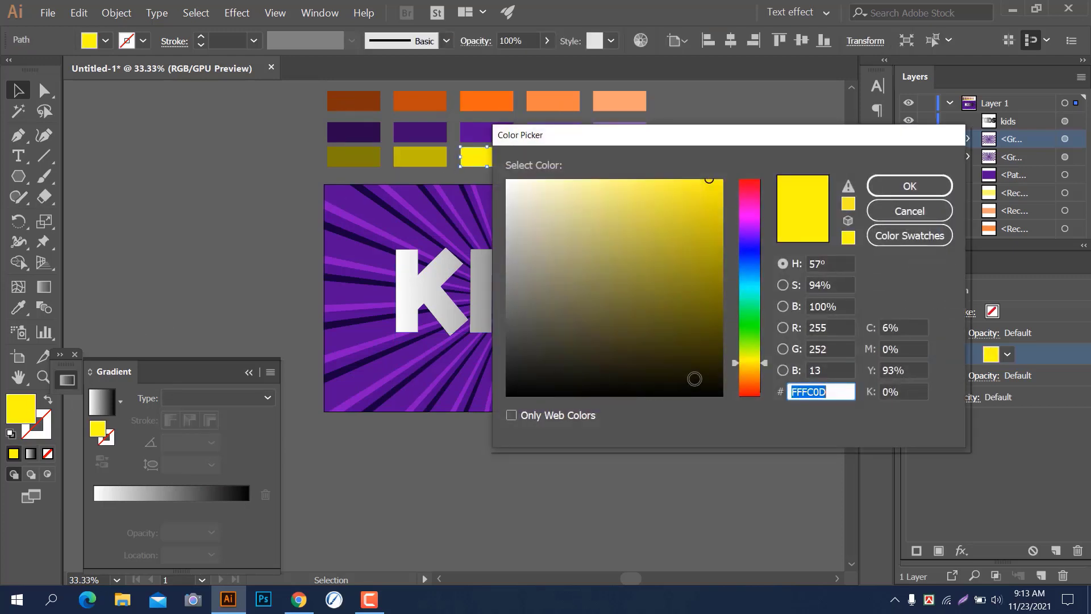
pyautogui.click(909, 186)
# Set the start colour of the KIDS text's gradient to the bright yellow FFFC0D
pyautogui.click(462, 266)
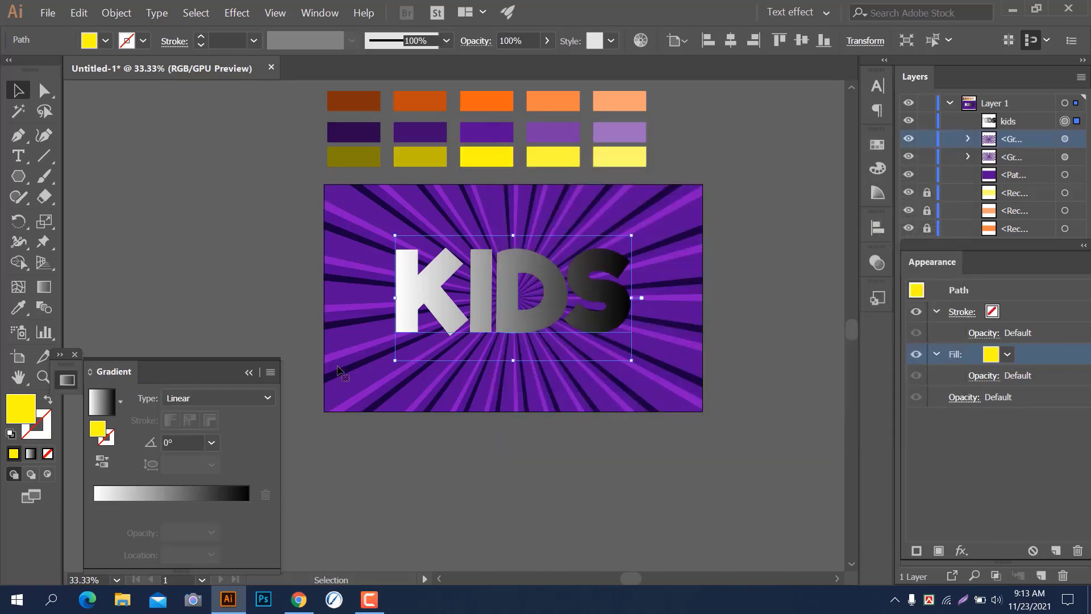
pyautogui.click(94, 507)
pyautogui.doubleClick(94, 507)
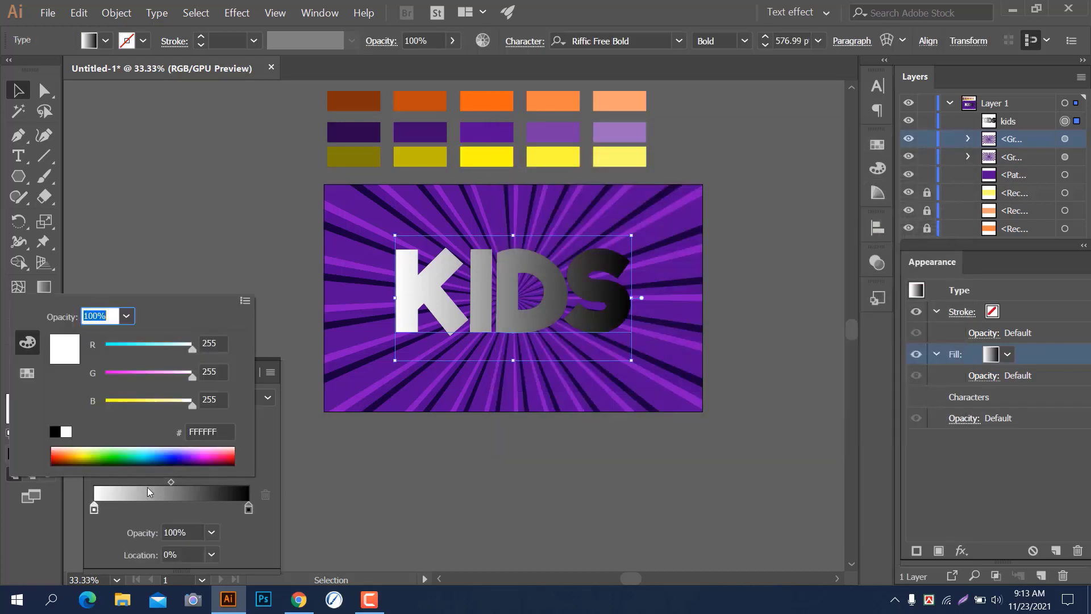
pyautogui.click(230, 432)
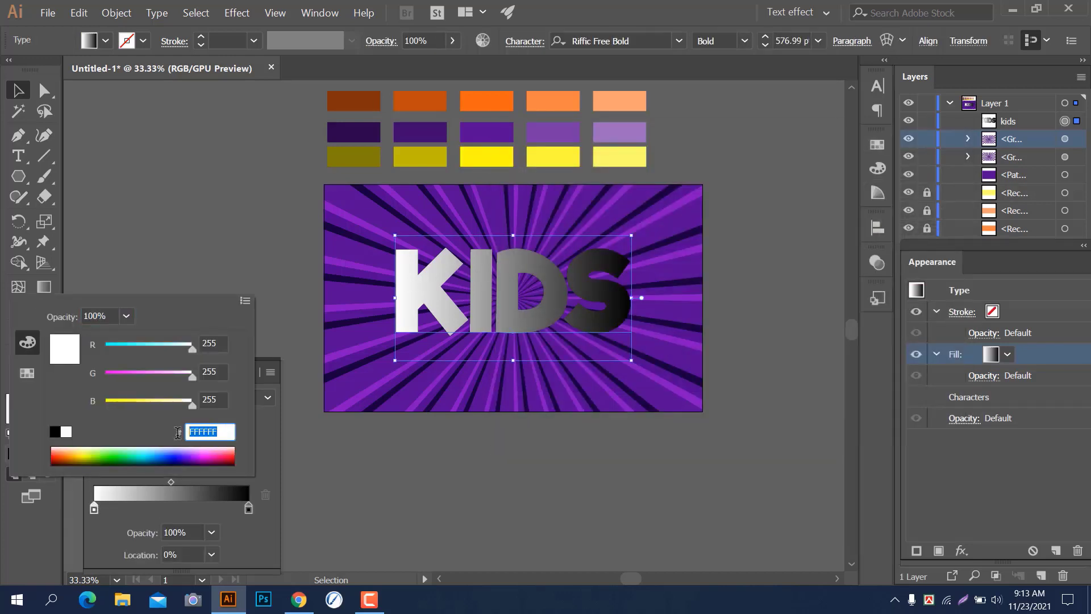
pyautogui.write('FFFC0D')
pyautogui.press('Return')
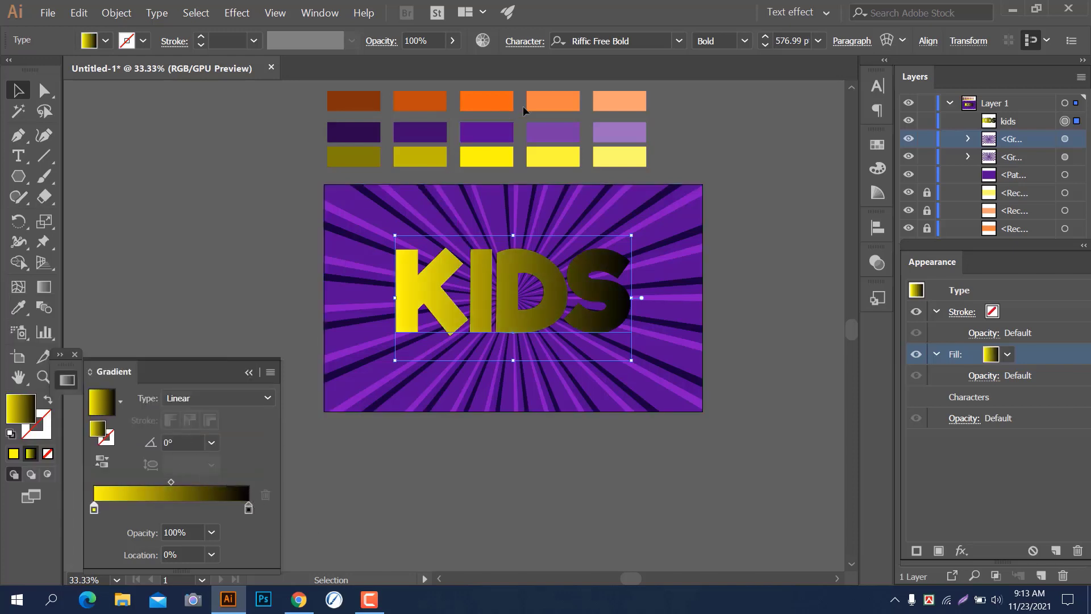
# Unlock the four locked colour swatch rectangles in Layer 1 so they can be selected
pyautogui.click(492, 107)
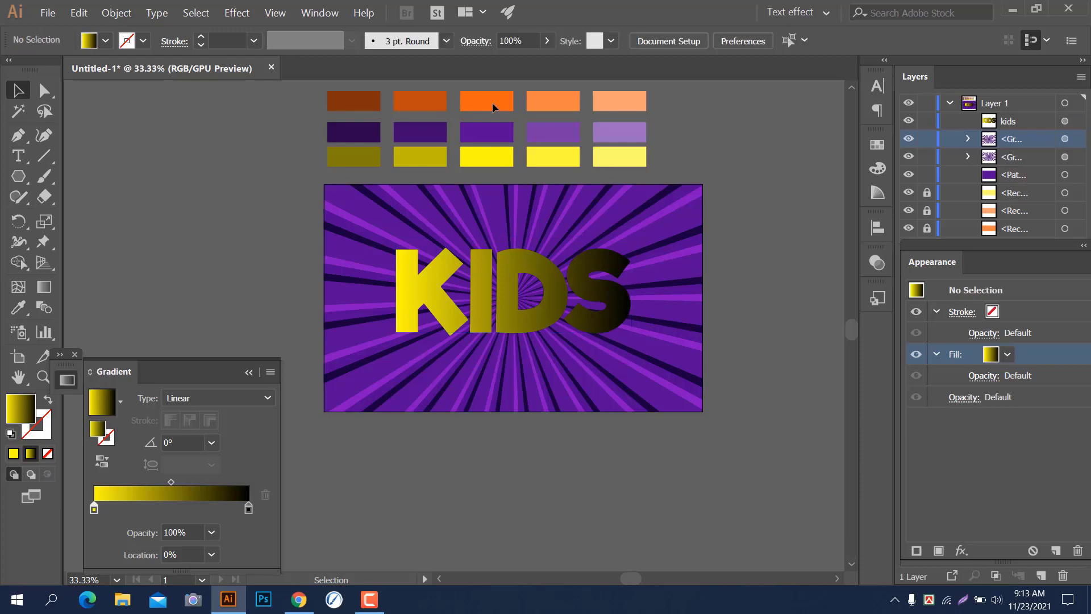
pyautogui.click(45, 93)
pyautogui.click(19, 93)
pyautogui.keyDown('alt'); pyautogui.scroll(-1, 592, 497); pyautogui.keyUp('alt')
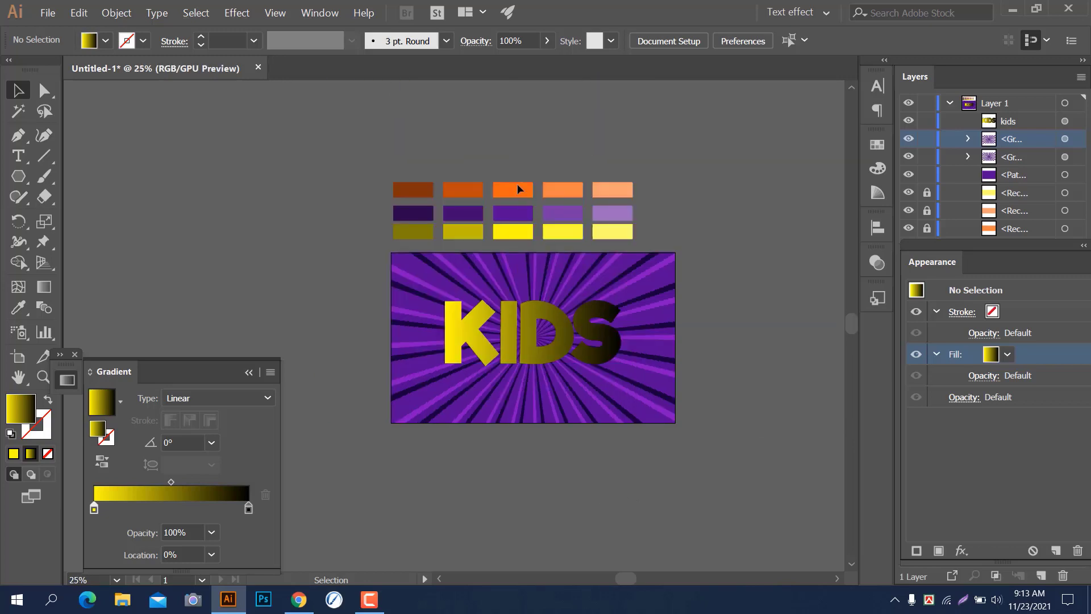
pyautogui.click(927, 211)
pyautogui.click(927, 229)
pyautogui.click(927, 193)
pyautogui.moveTo(1031, 250); pyautogui.dragTo(884, 321)
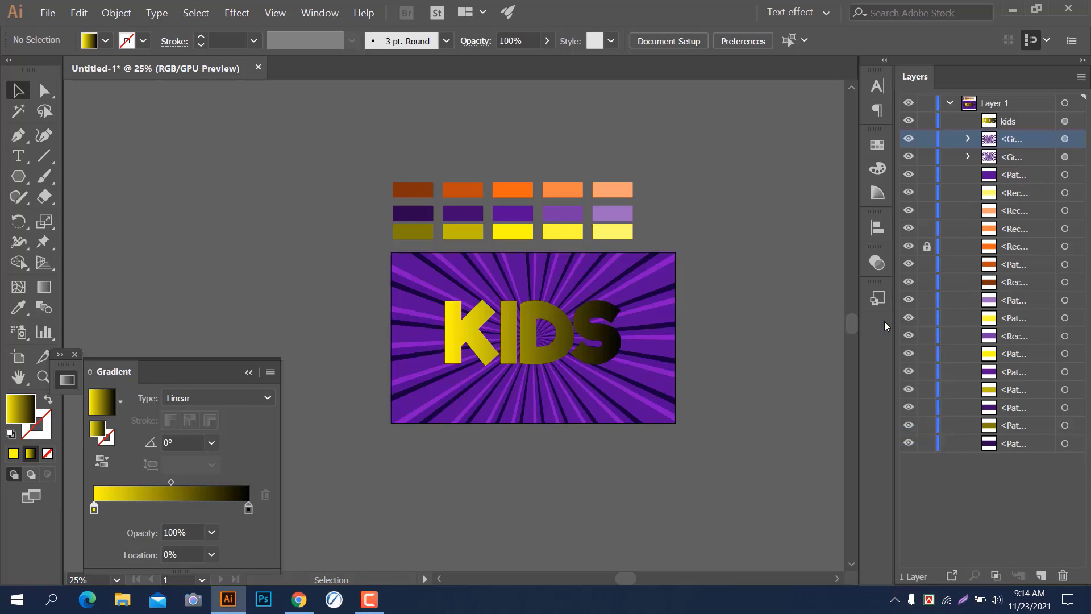
pyautogui.click(927, 246)
pyautogui.click(877, 333)
pyautogui.click(824, 276)
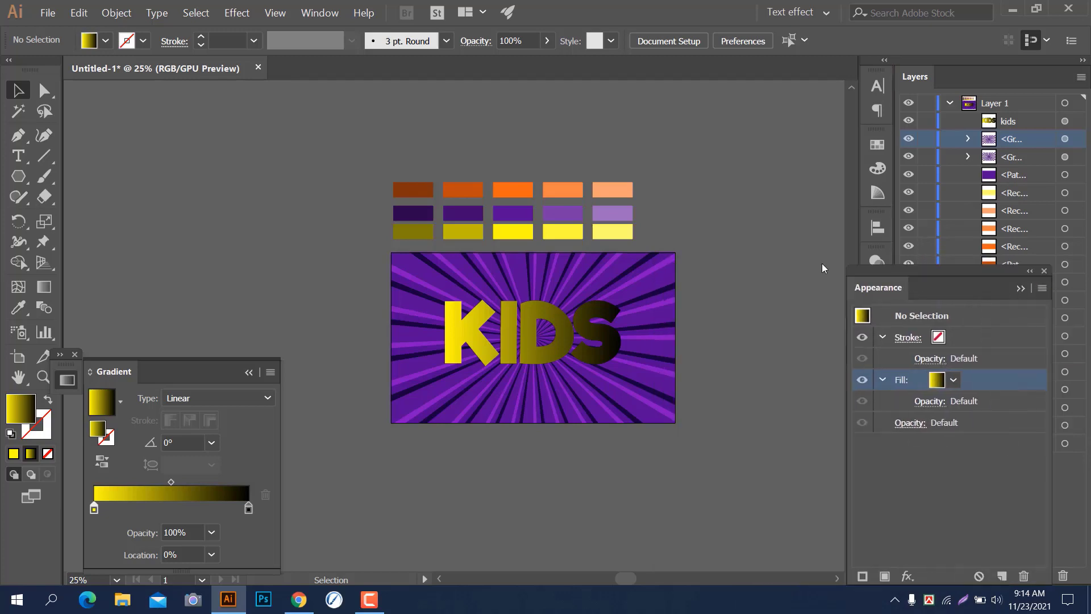
# Copy the hex code FF6414 from the middle orange swatch and apply it as the end colour of the KIDS gradient
pyautogui.click(500, 190)
pyautogui.doubleClick(21, 410)
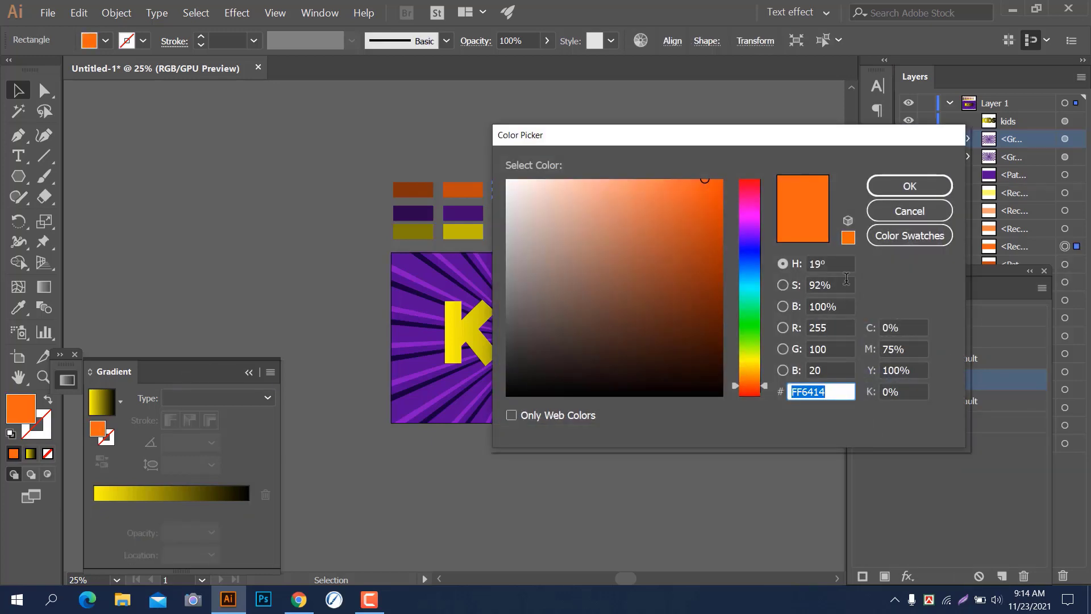
pyautogui.click(894, 217)
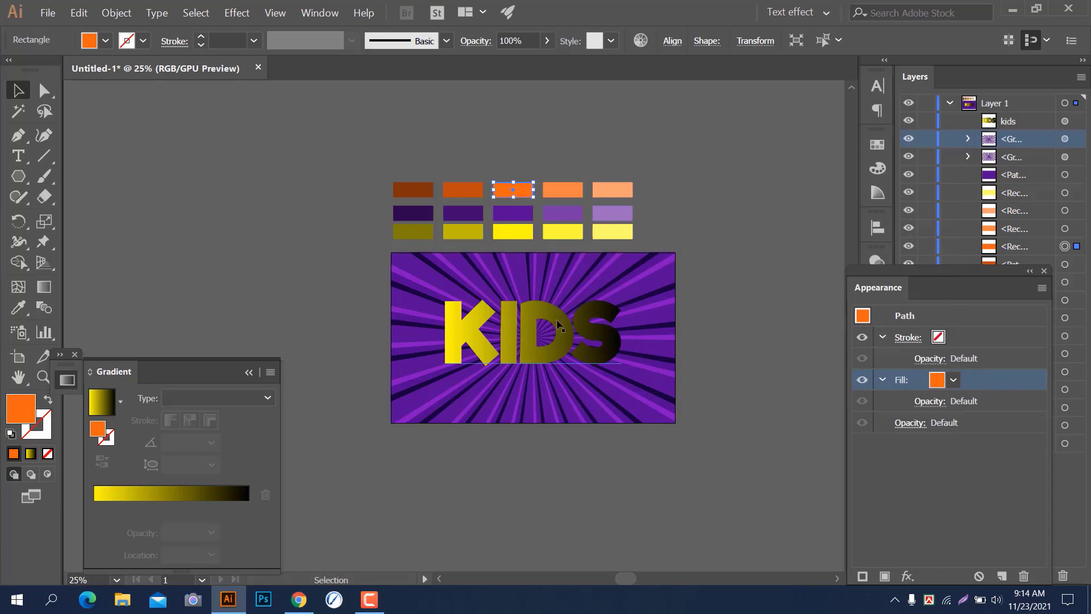
pyautogui.click(558, 323)
pyautogui.doubleClick(248, 508)
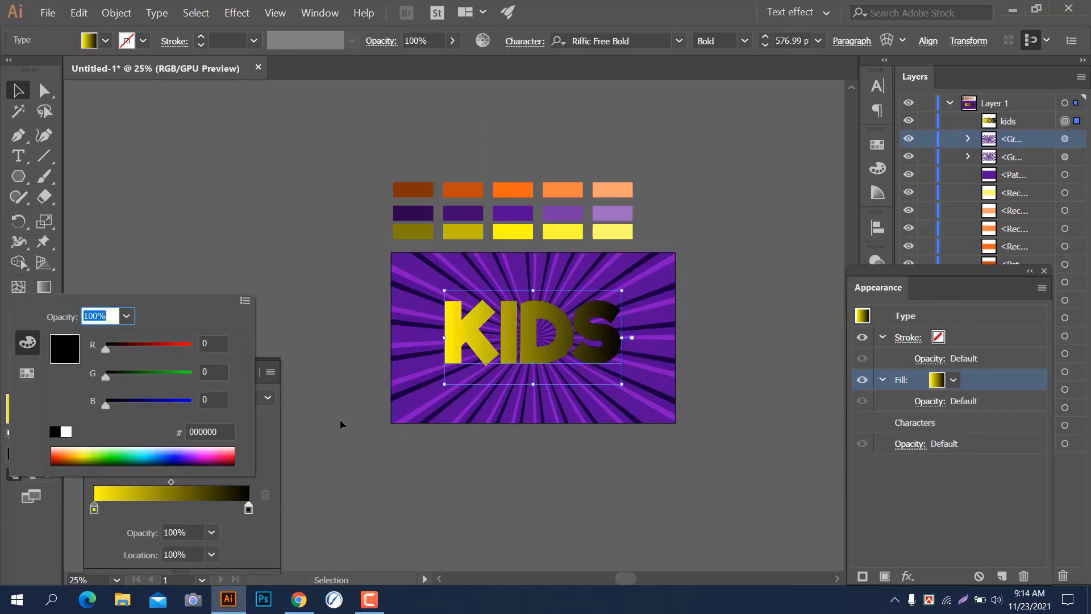
pyautogui.click(215, 431)
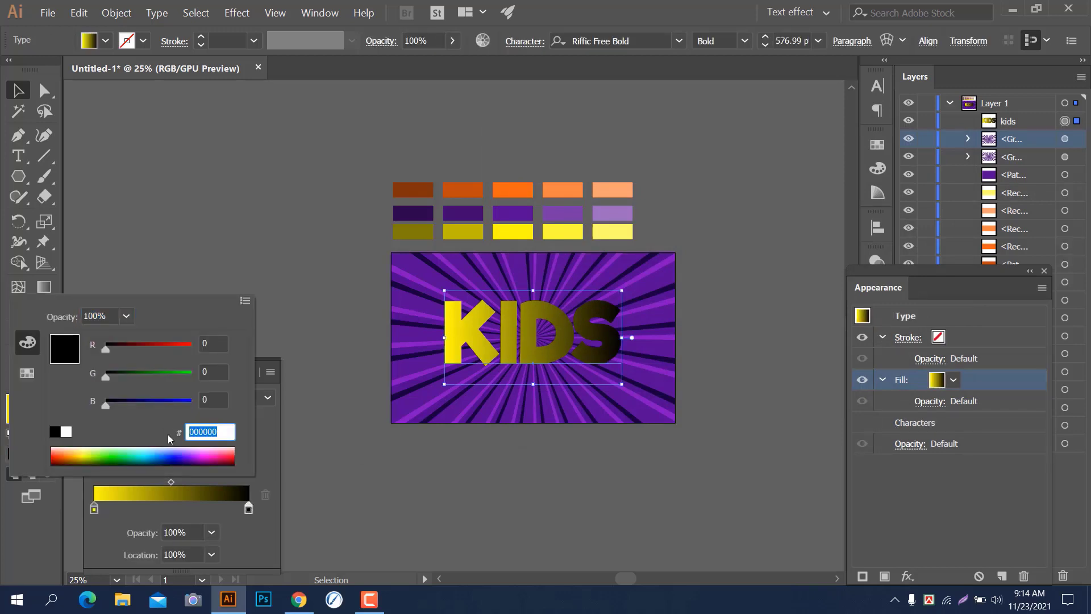
pyautogui.hotkey('ctrl', 'v')
pyautogui.press('Return')
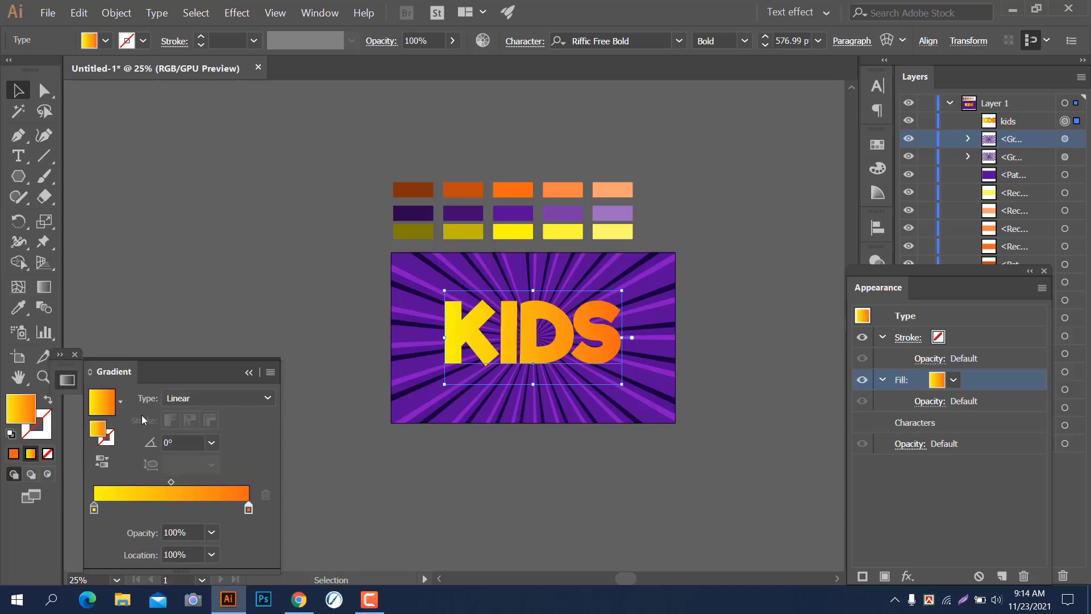
# Redirect the KIDS gradient vertically at -90° with the Gradient tool, running from yellow at the letters' top to orange at their base
pyautogui.click(43, 286)
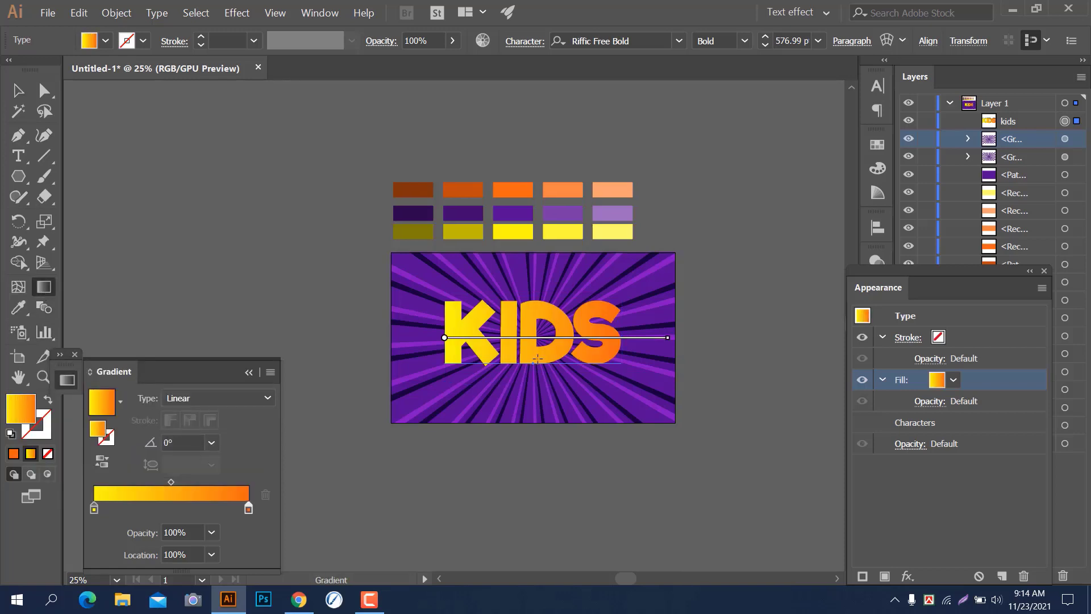
pyautogui.moveTo(537, 304); pyautogui.dragTo(556, 364)
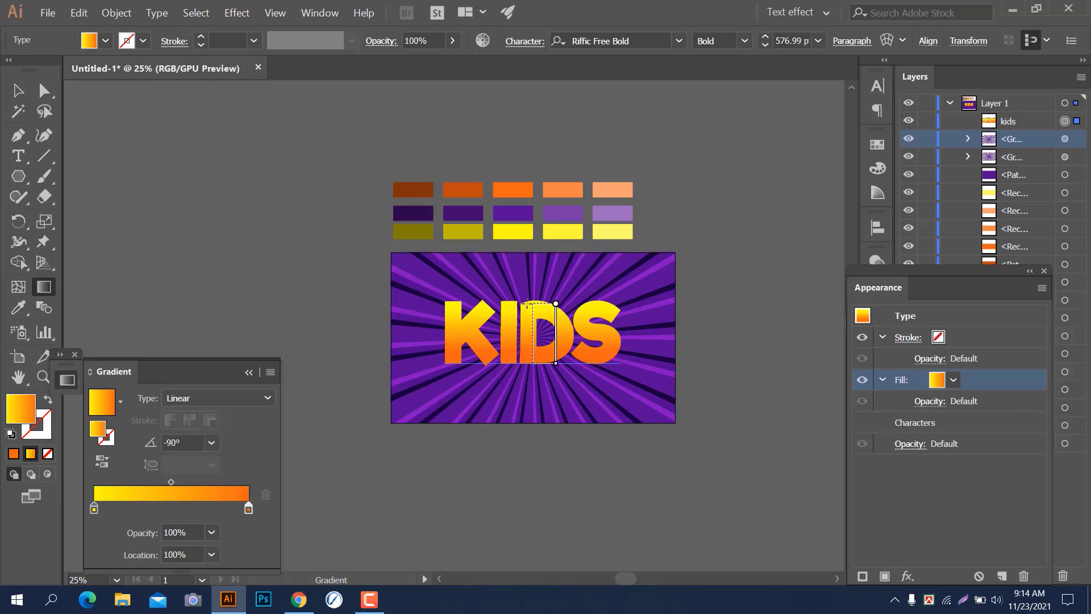
pyautogui.moveTo(529, 302); pyautogui.dragTo(528, 364)
pyautogui.click(19, 91)
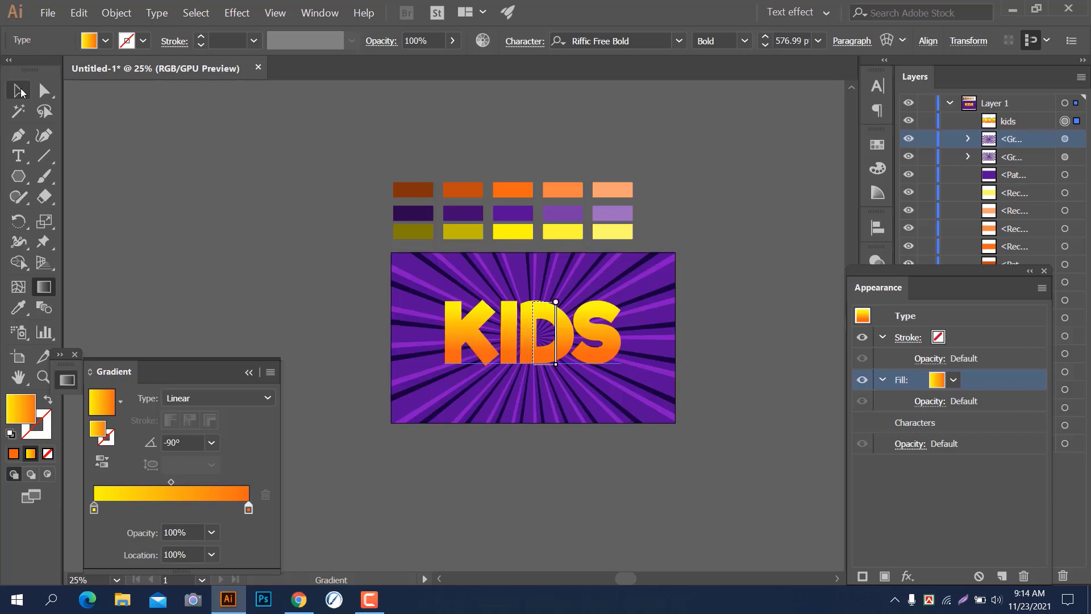
pyautogui.scroll(1, 609, 436)
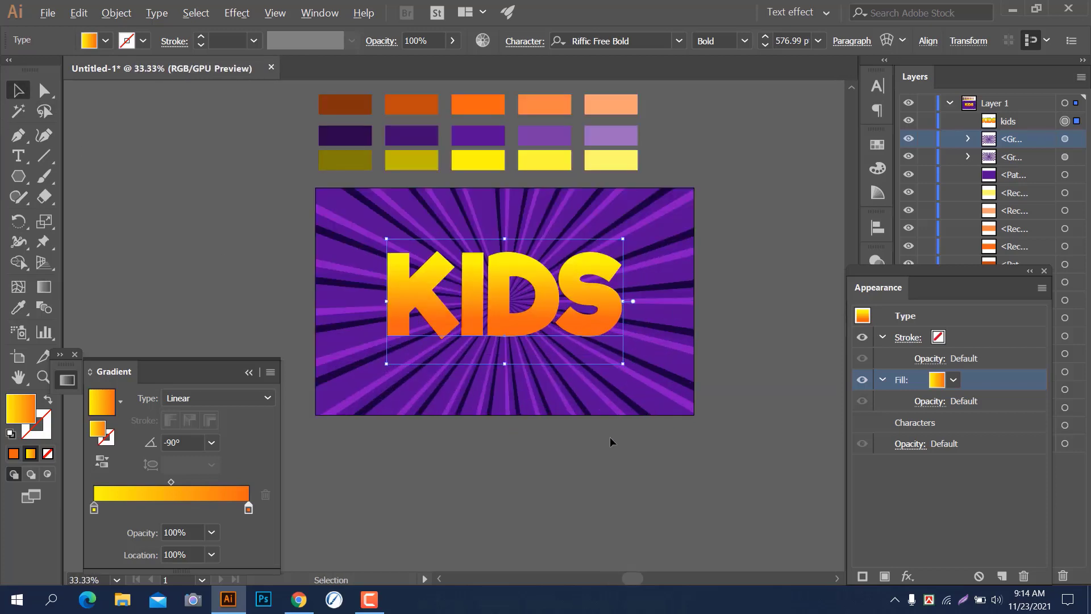
pyautogui.moveTo(674, 433)
pyautogui.mouseDown()
pyautogui.moveTo(664, 423)
pyautogui.moveTo(674, 418)
pyautogui.mouseUp()
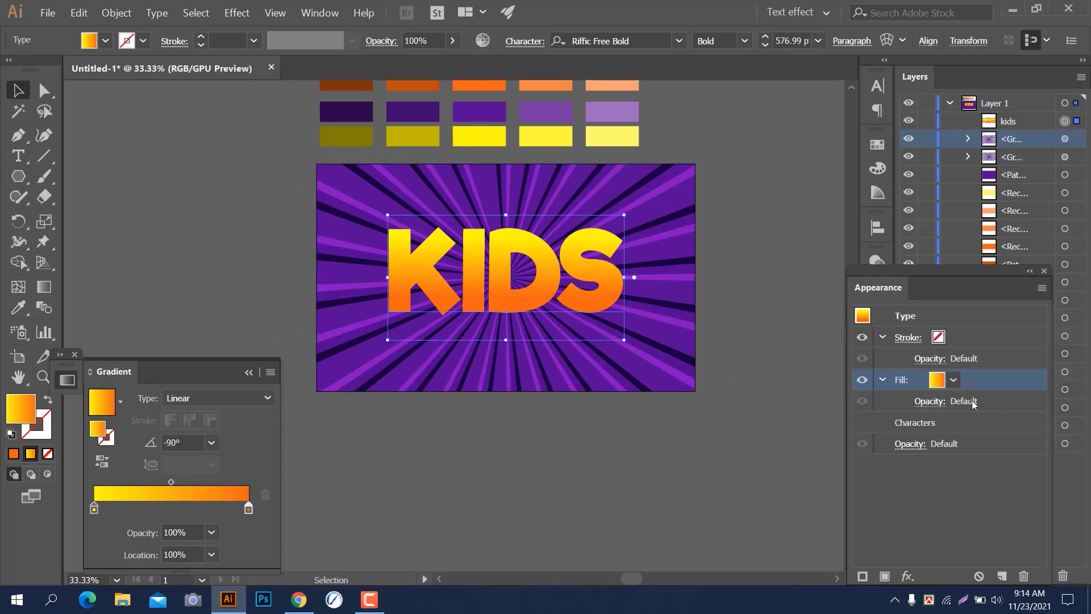
# Add a second fill beneath the first on the KIDS text and set its gradient's start colour to 40086D, copied from the second purple swatch
pyautogui.click(932, 421)
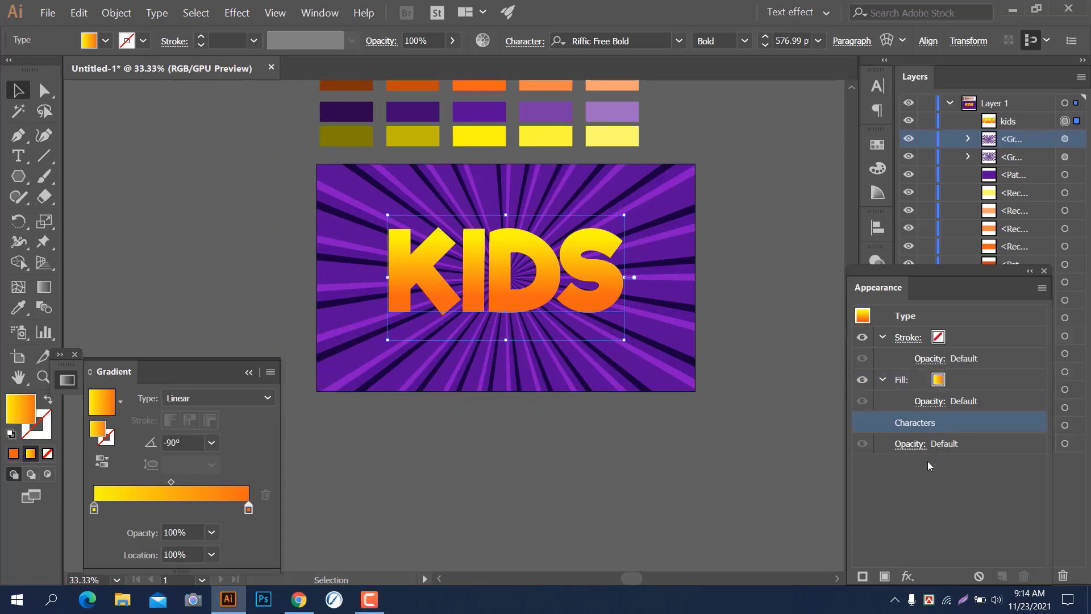
pyautogui.click(888, 576)
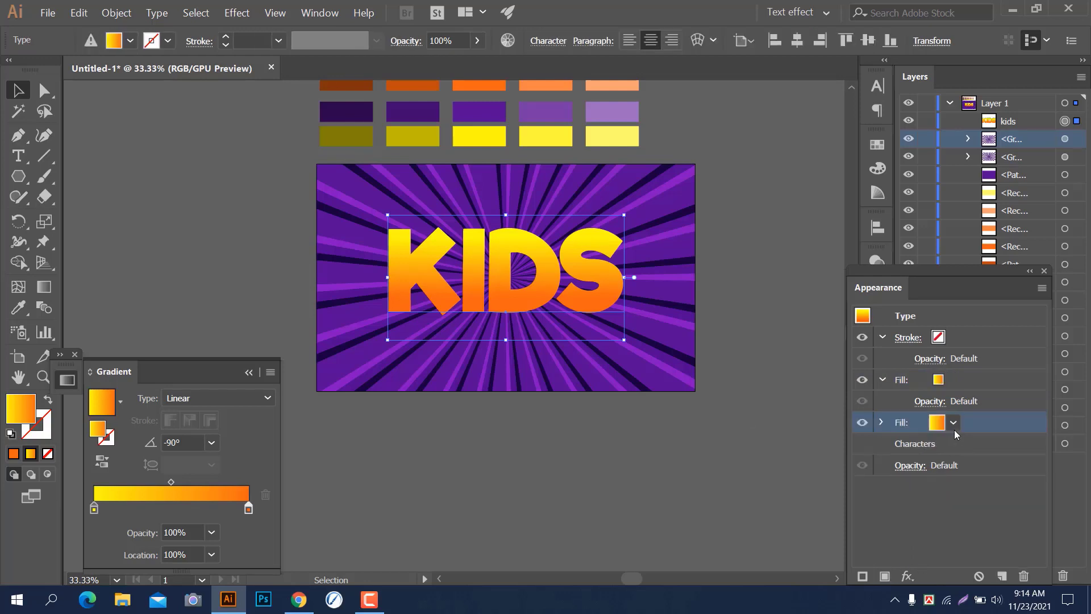
pyautogui.click(427, 118)
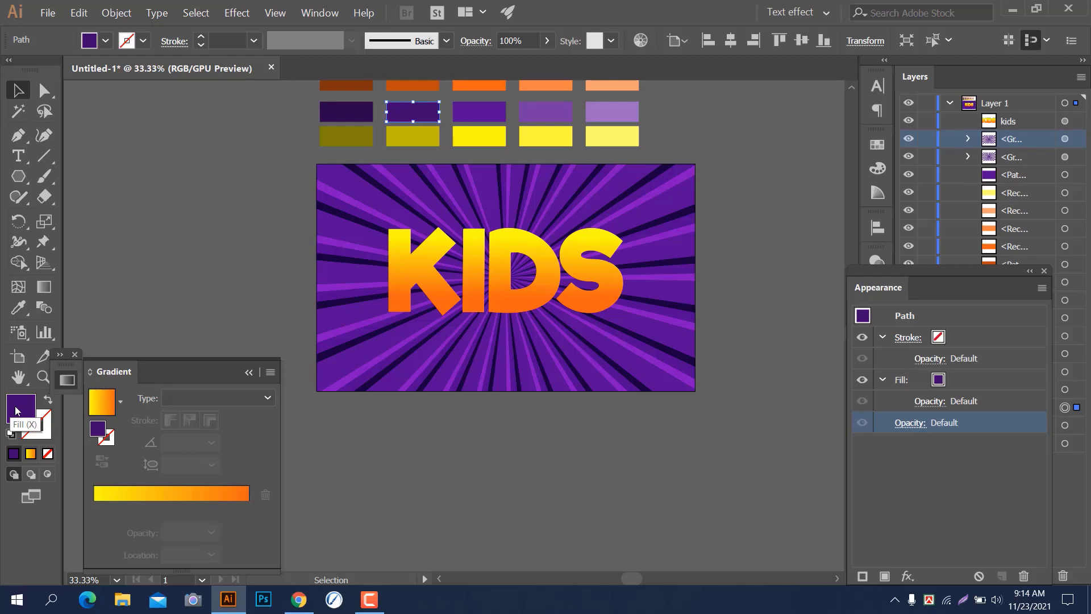
pyautogui.doubleClick(16, 410)
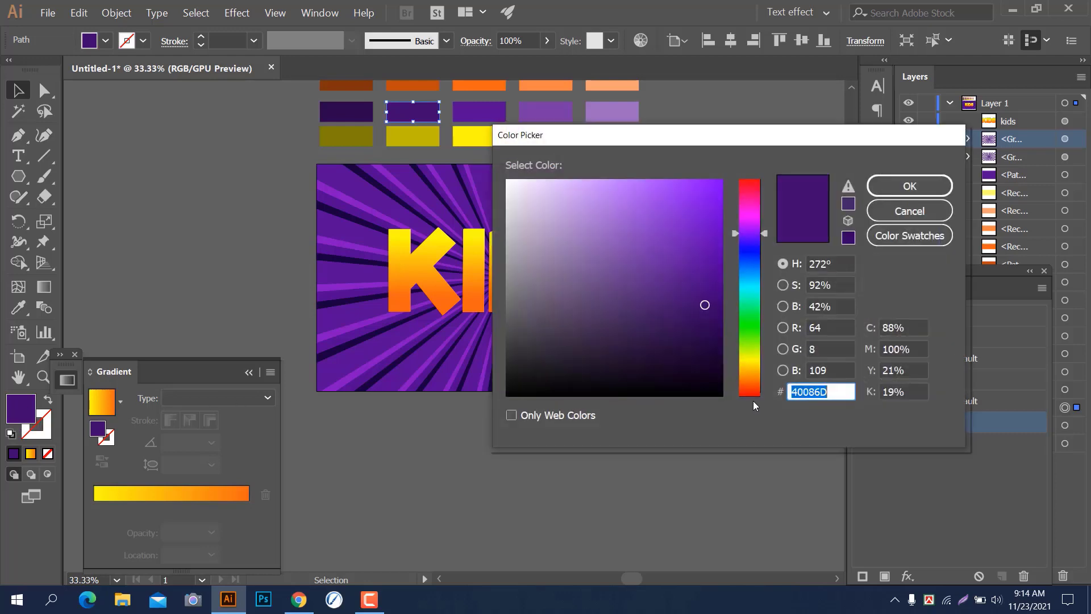
pyautogui.click(912, 216)
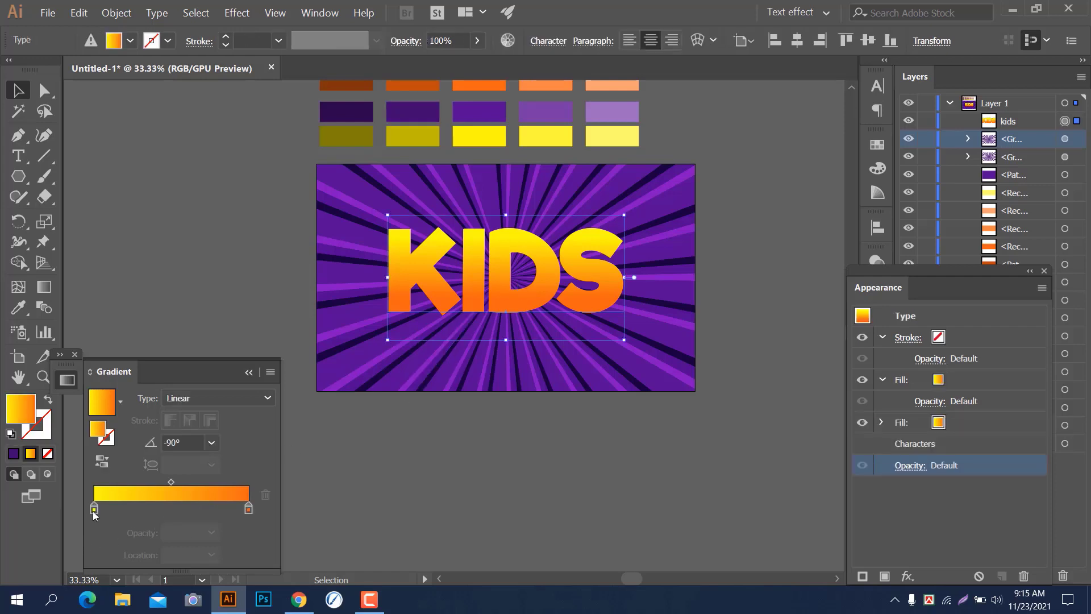
pyautogui.click(94, 510)
pyautogui.doubleClick(94, 509)
pyautogui.click(227, 433)
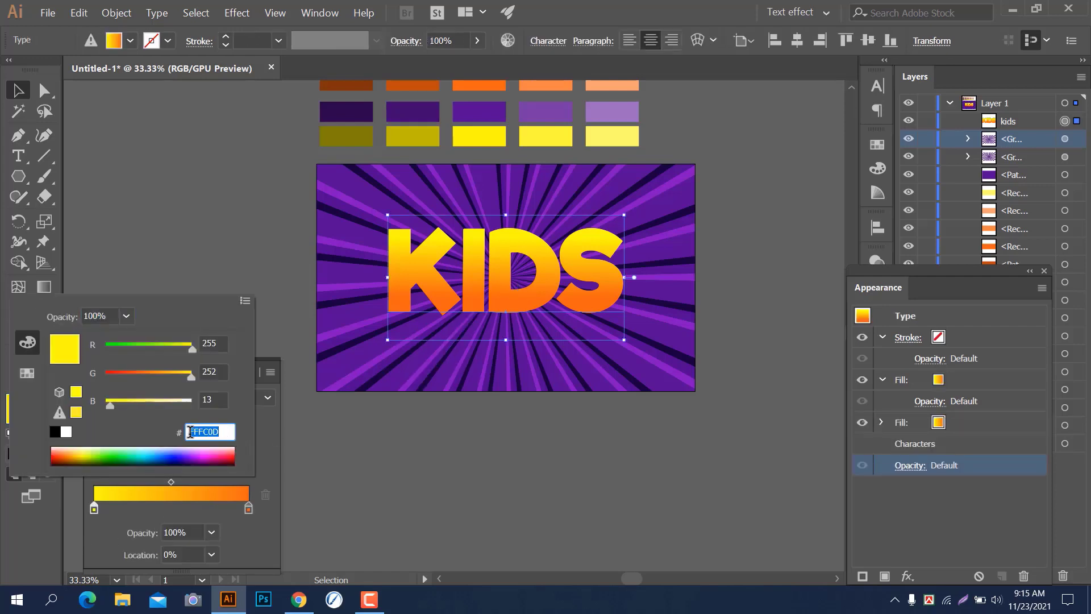
pyautogui.write('40086D')
pyautogui.press('Return')
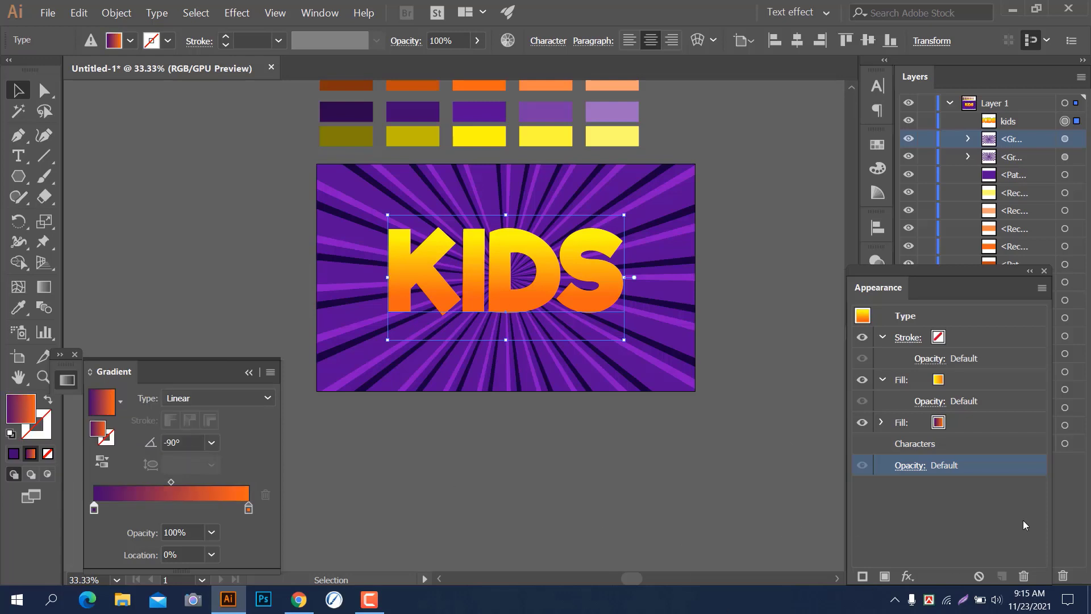
# Copy the hex code 550B91 from the middle purple swatch and set it as the end colour of the second fill's gradient
pyautogui.scroll(1, 529, 182)
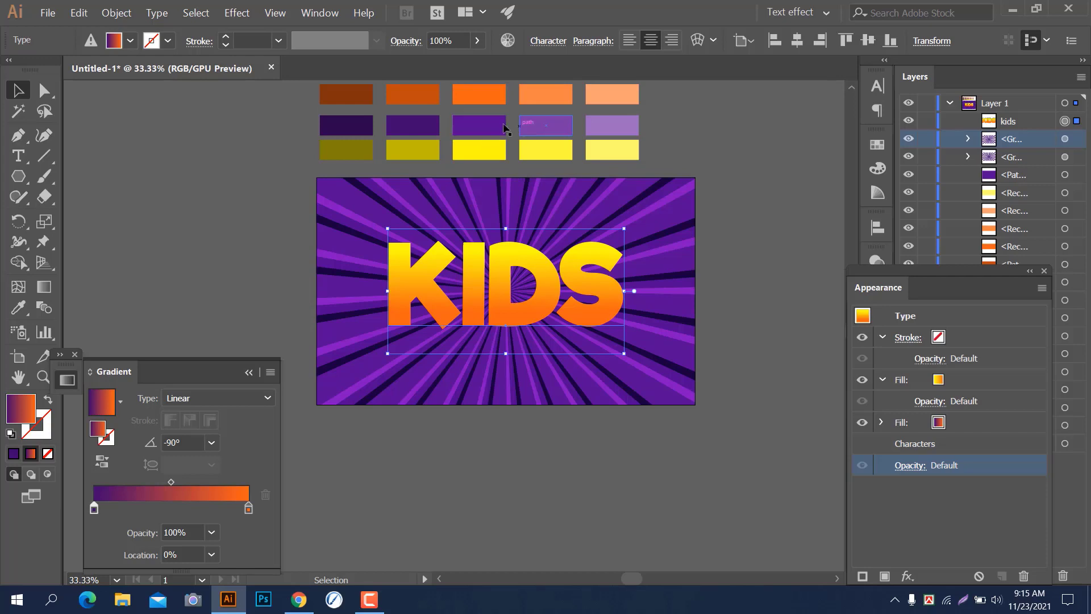
pyautogui.click(486, 130)
pyautogui.doubleClick(22, 405)
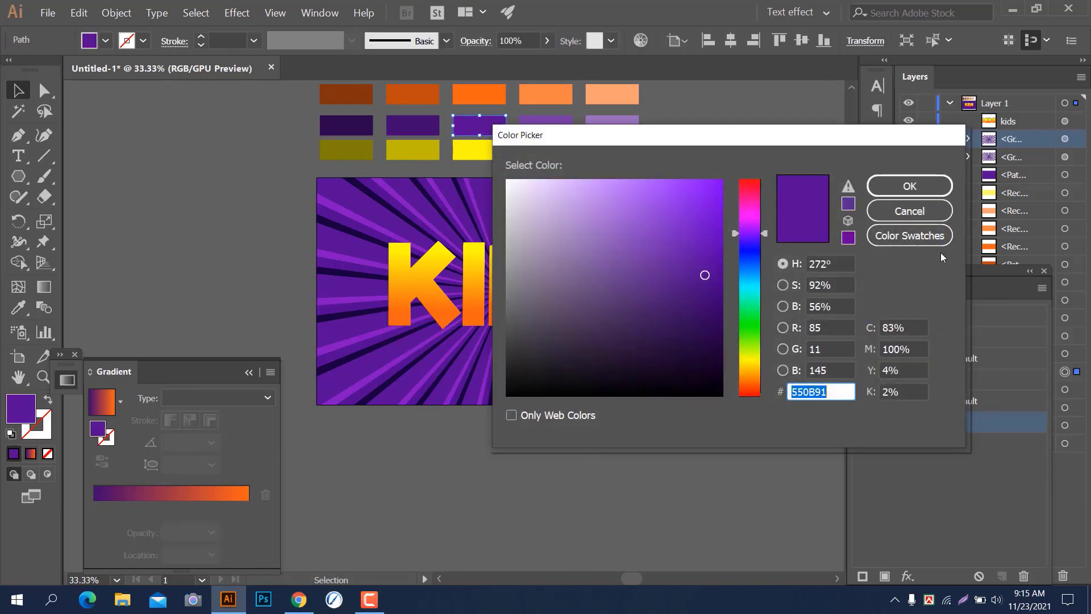
pyautogui.click(909, 211)
pyautogui.click(558, 311)
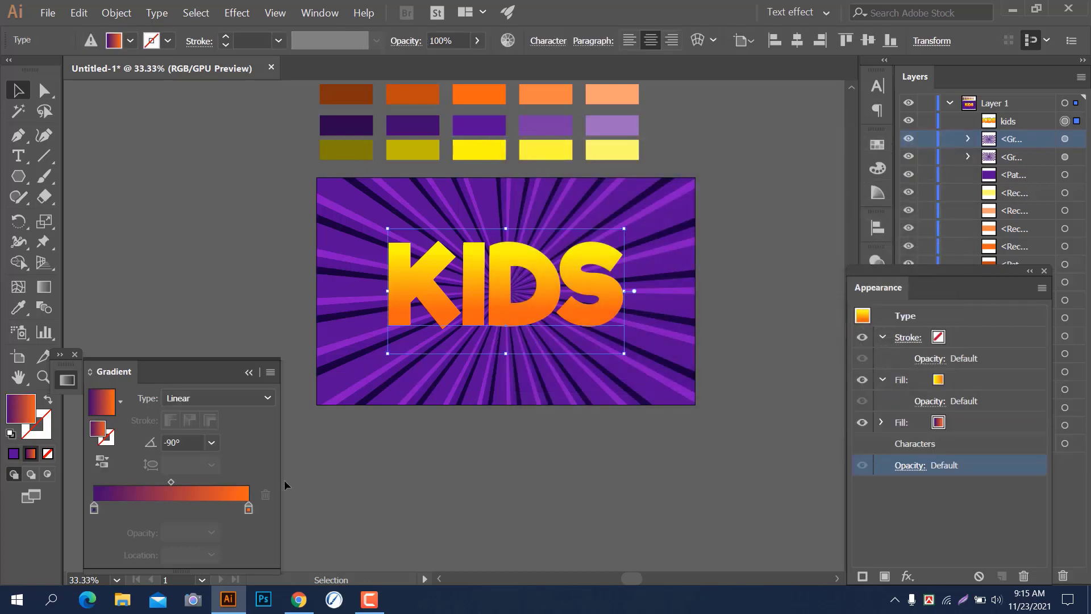
pyautogui.doubleClick(248, 508)
pyautogui.click(228, 432)
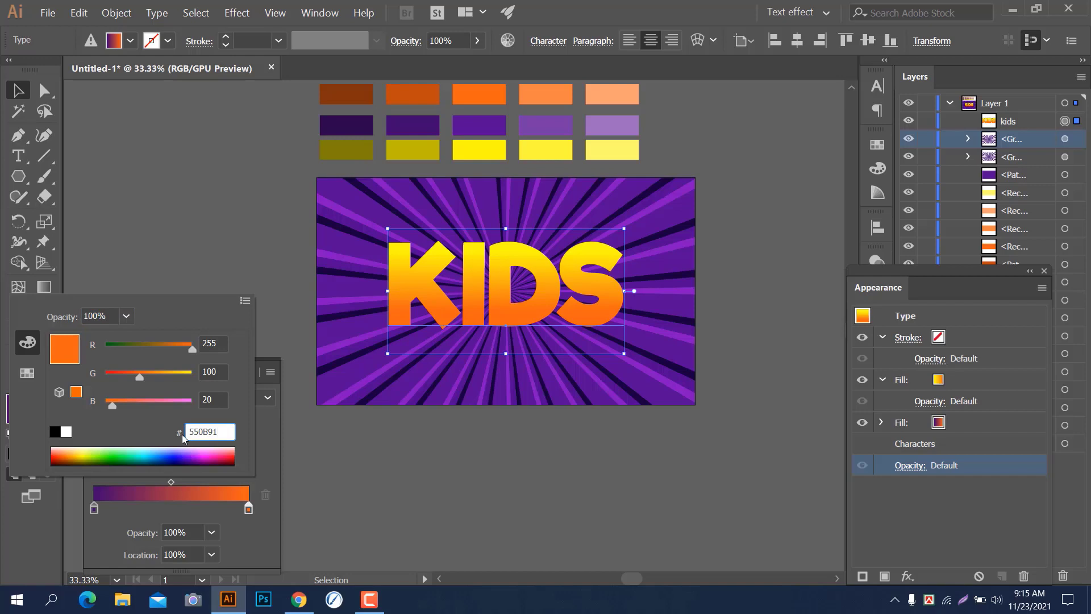
pyautogui.press('Return')
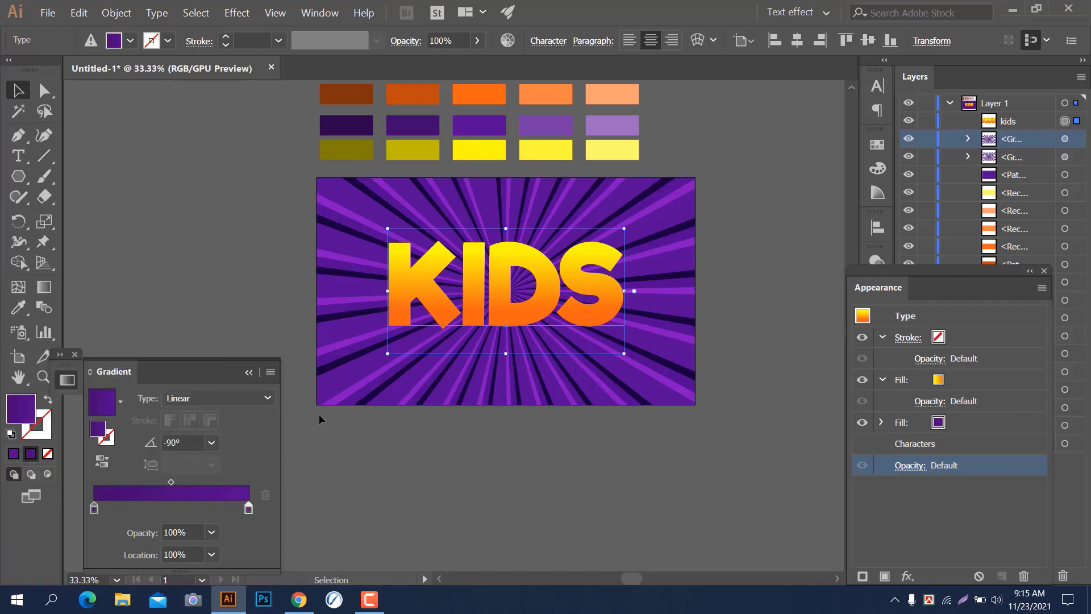
# Add a Transform effect with preview to the KIDS text's purple fill, with 99.9% horizontal scale and a 0.9 px vertical move
pyautogui.click(919, 428)
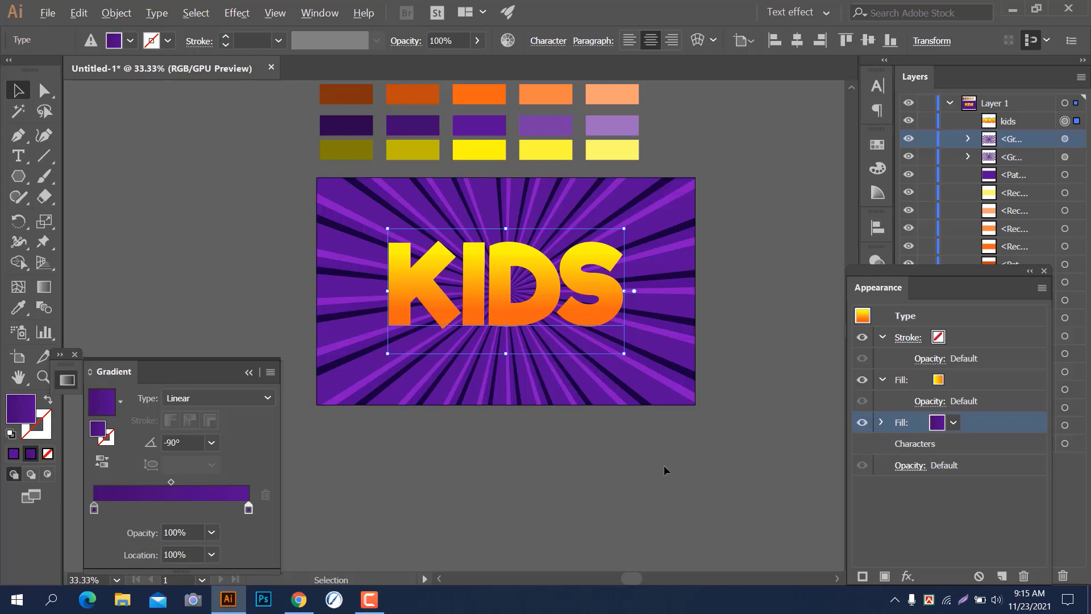
pyautogui.scroll(-1, 664, 465)
pyautogui.scroll(1, 663, 464)
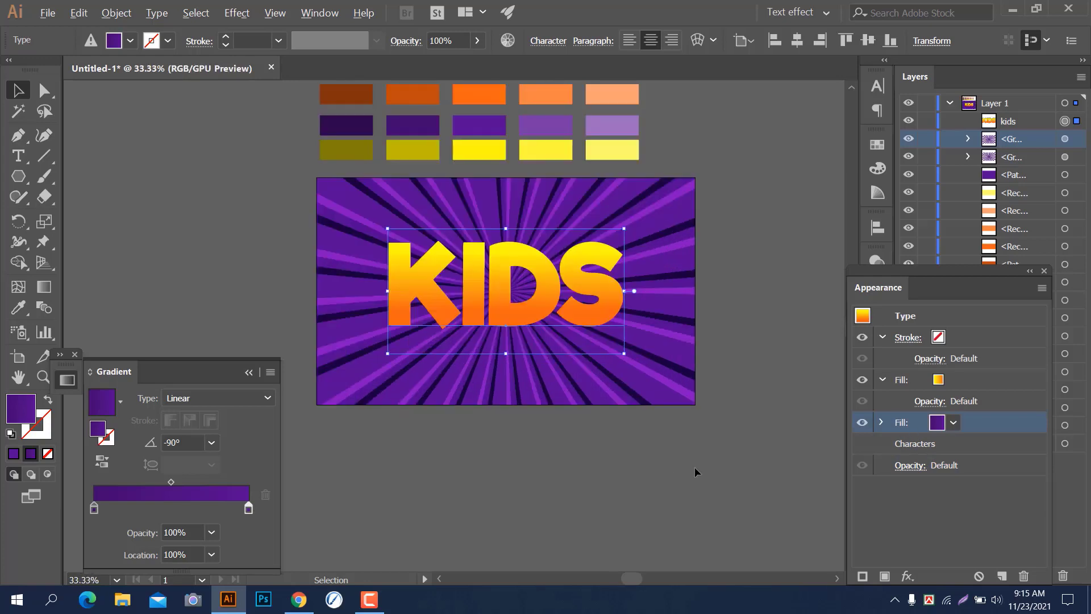
pyautogui.click(908, 575)
pyautogui.moveTo(966, 328)
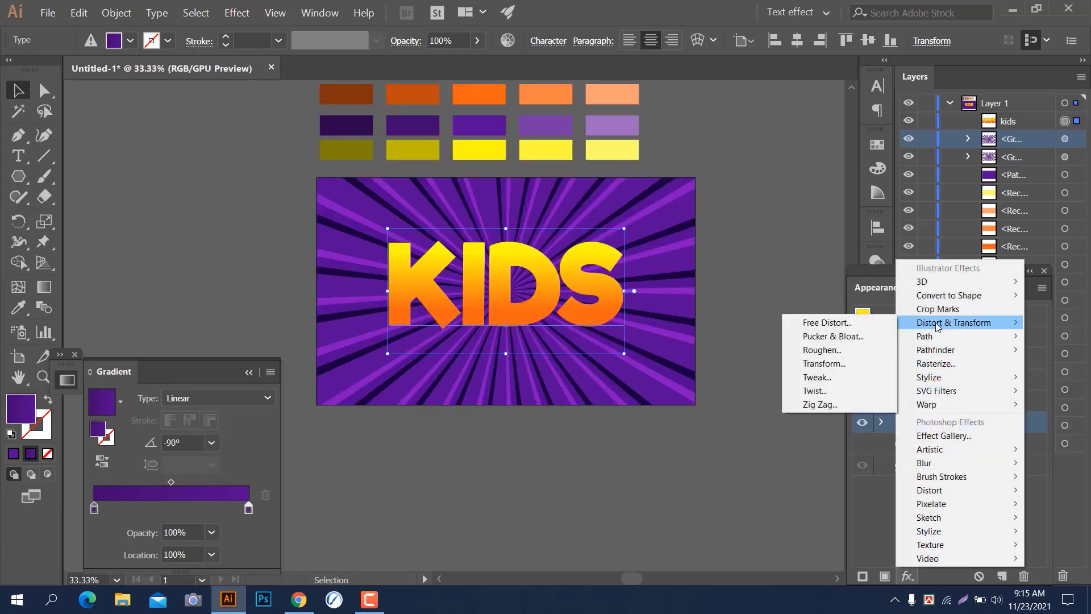
pyautogui.click(832, 364)
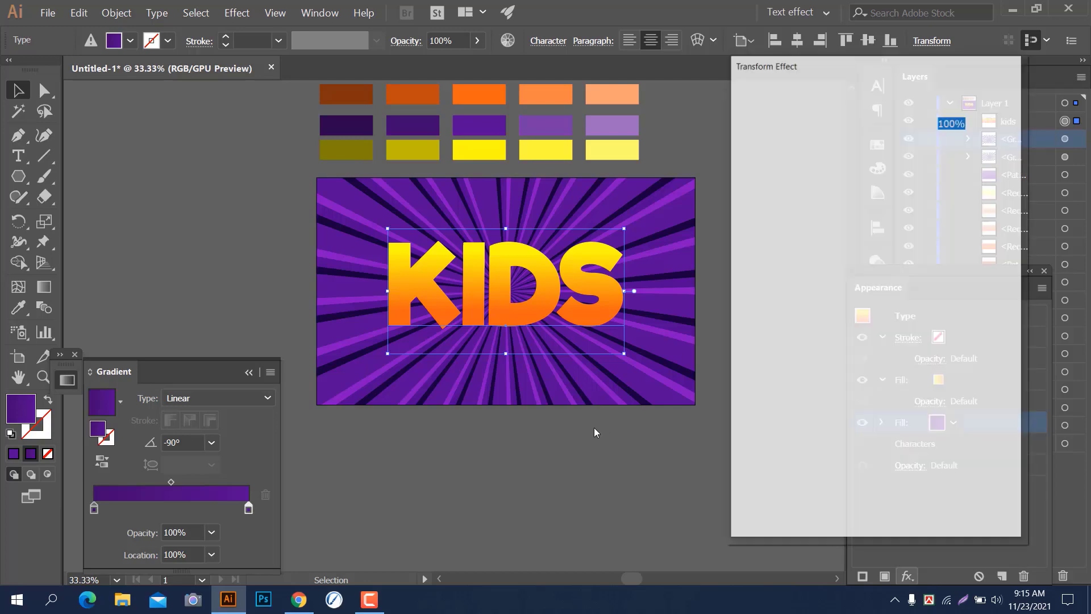
pyautogui.click(747, 502)
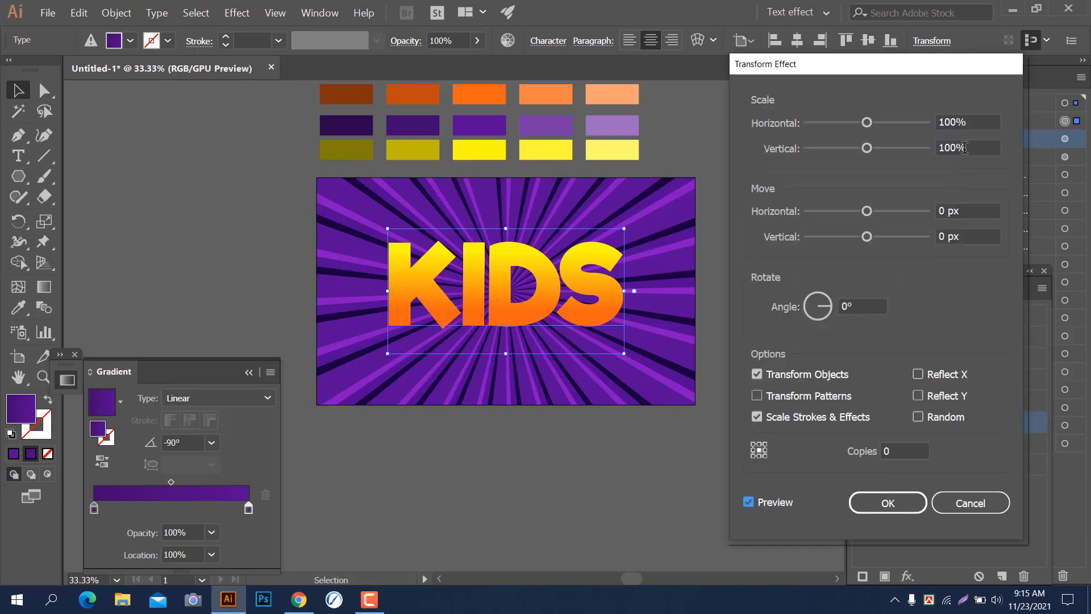
pyautogui.click(936, 123)
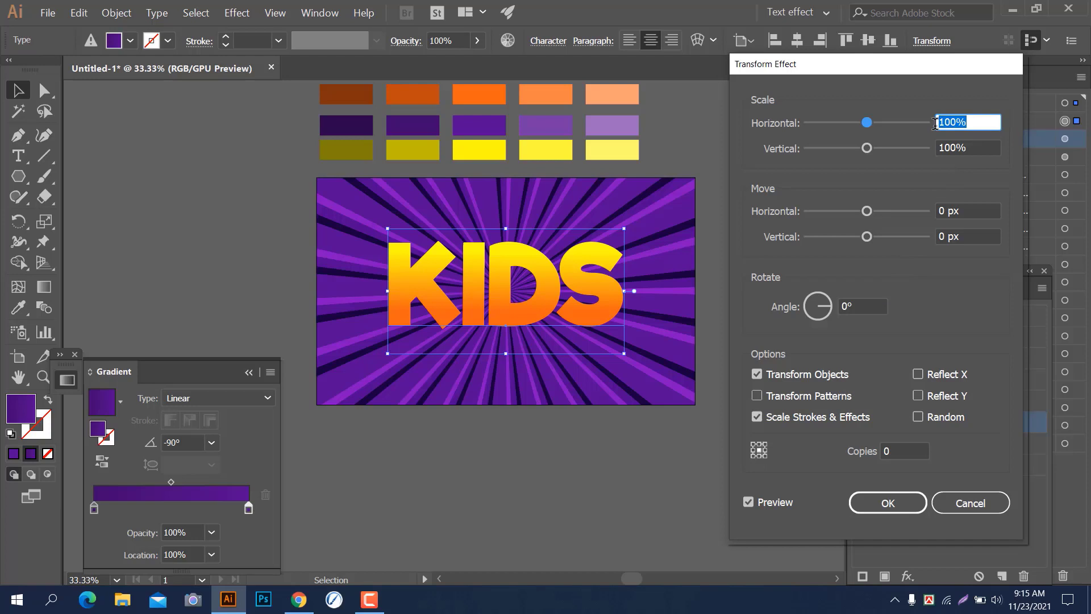
pyautogui.write('99.9')
pyautogui.click(936, 236)
pyautogui.write('0')
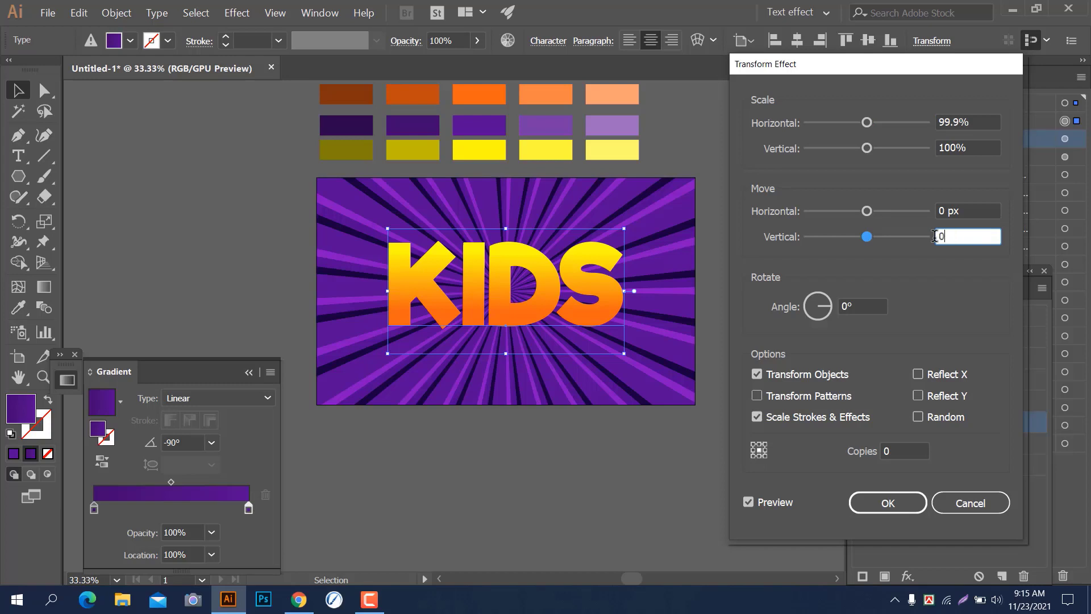
pyautogui.write('.9')
# Set the Transform effect's copies to 50 and apply it to the purple fill
pyautogui.click(906, 452)
pyautogui.press('Up')
pyautogui.press('Up')
pyautogui.press('Up')
pyautogui.press('Up')
pyautogui.press('Up')
pyautogui.press('Up')
pyautogui.press('Up')
pyautogui.press('Up')
pyautogui.press('Up')
pyautogui.press('Up')
pyautogui.press('Up')
pyautogui.press('Up')
pyautogui.press('Up')
pyautogui.press('Up')
pyautogui.press('Up')
pyautogui.press('Up')
pyautogui.press('Up')
pyautogui.press('Up')
pyautogui.press('Up')
pyautogui.press('Up')
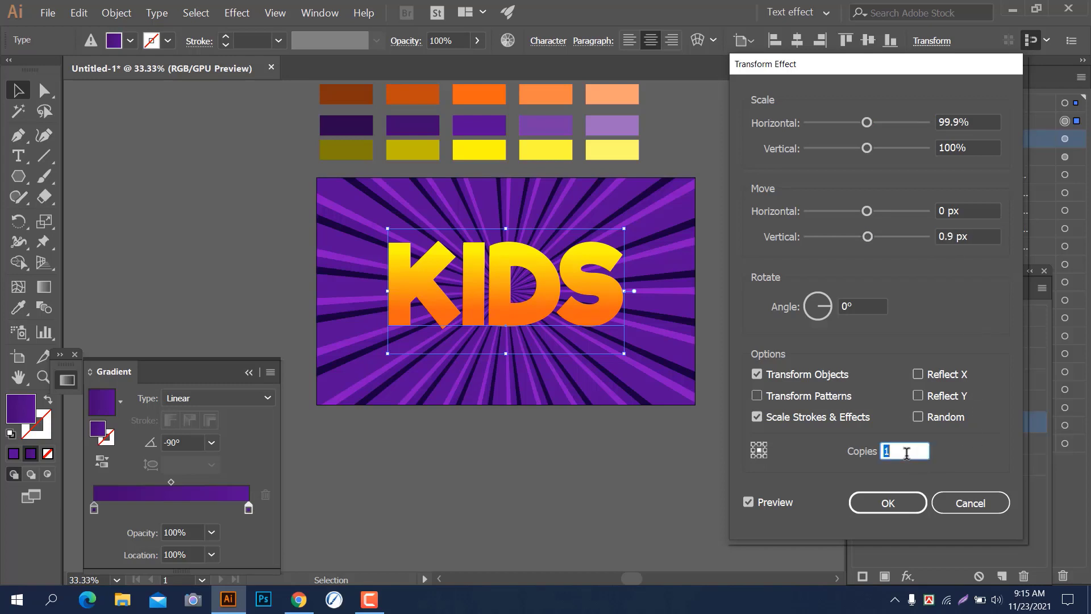
pyautogui.press('Up')
pyautogui.press('Up')
pyautogui.press('Up')
pyautogui.press('Up')
pyautogui.press('Up')
pyautogui.press('Up')
pyautogui.press('Up')
pyautogui.press('Up')
pyautogui.press('Up')
pyautogui.press('Up')
pyautogui.press('Up')
pyautogui.press('Up')
pyautogui.press('Up')
pyautogui.press('Up')
pyautogui.press('Up')
pyautogui.press('Up')
pyautogui.press('Up')
pyautogui.press('Up')
pyautogui.press('Up')
pyautogui.press('Up')
pyautogui.press('Up')
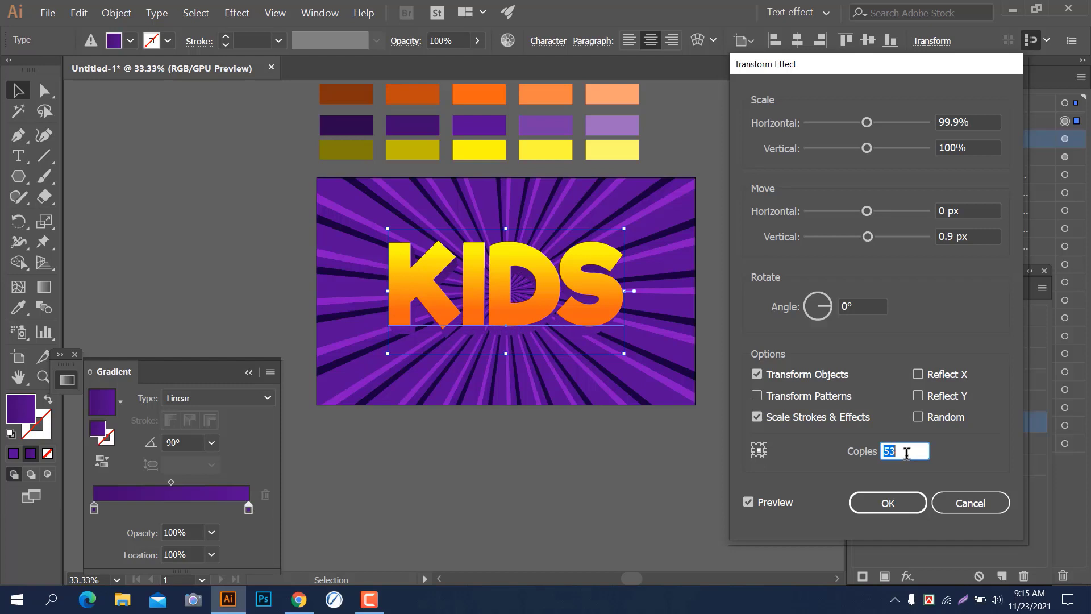
pyautogui.press('Down')
pyautogui.press('Down')
pyautogui.press('Down')
pyautogui.click(873, 511)
# Examine the purple extrusion beneath the KIDS letters against the sunburst background
pyautogui.scroll(3, 631, 459)
pyautogui.scroll(-2, 638, 410)
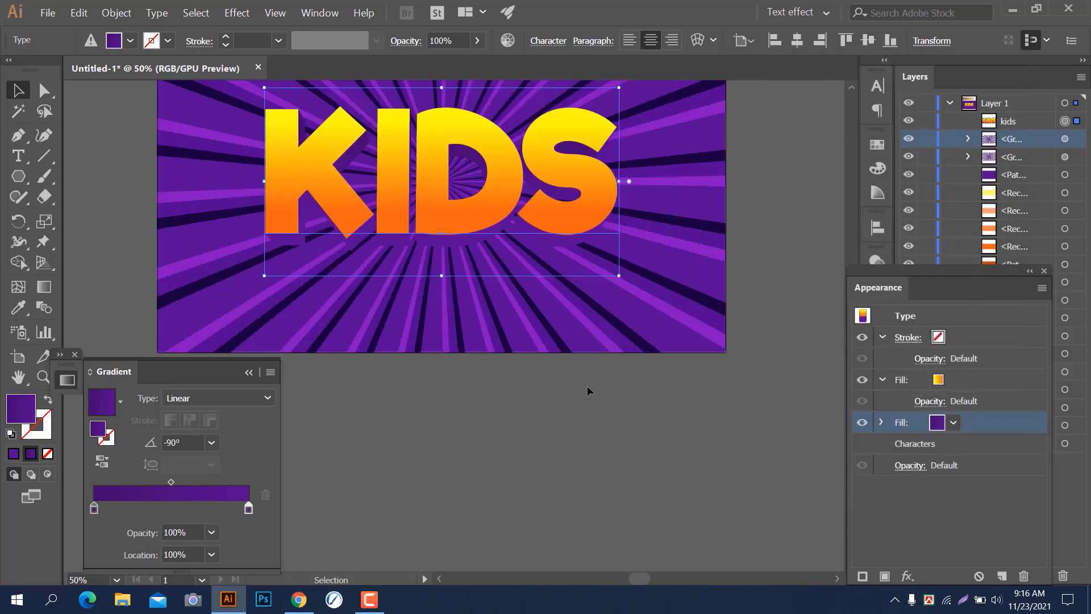
pyautogui.click(577, 403)
pyautogui.scroll(-2, 580, 399)
pyautogui.scroll(1, 584, 400)
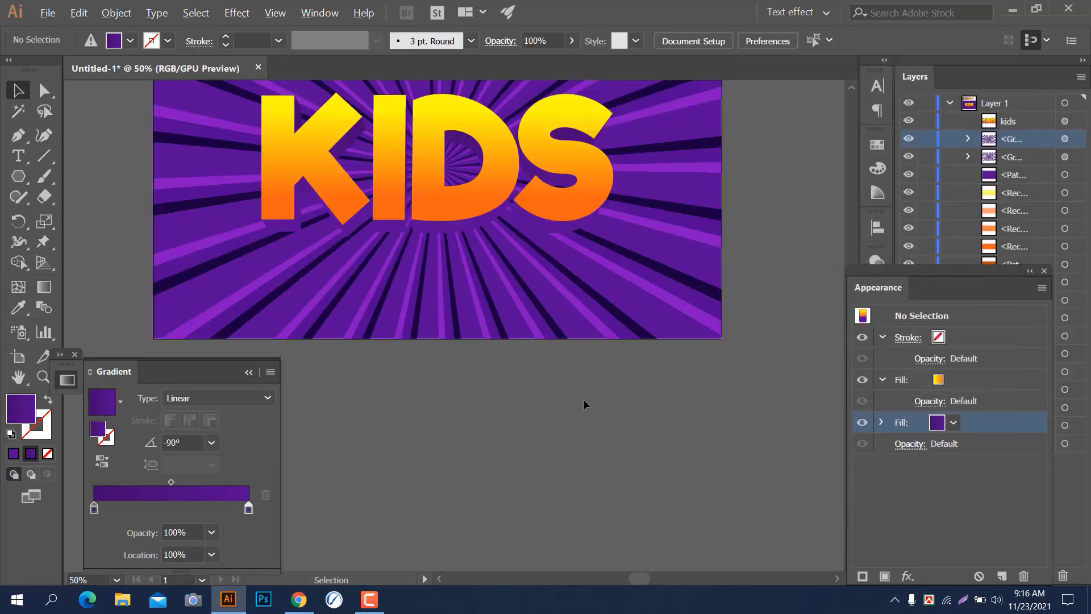
pyautogui.moveTo(536, 397); pyautogui.dragTo(611, 489)
pyautogui.scroll(-1, 625, 469)
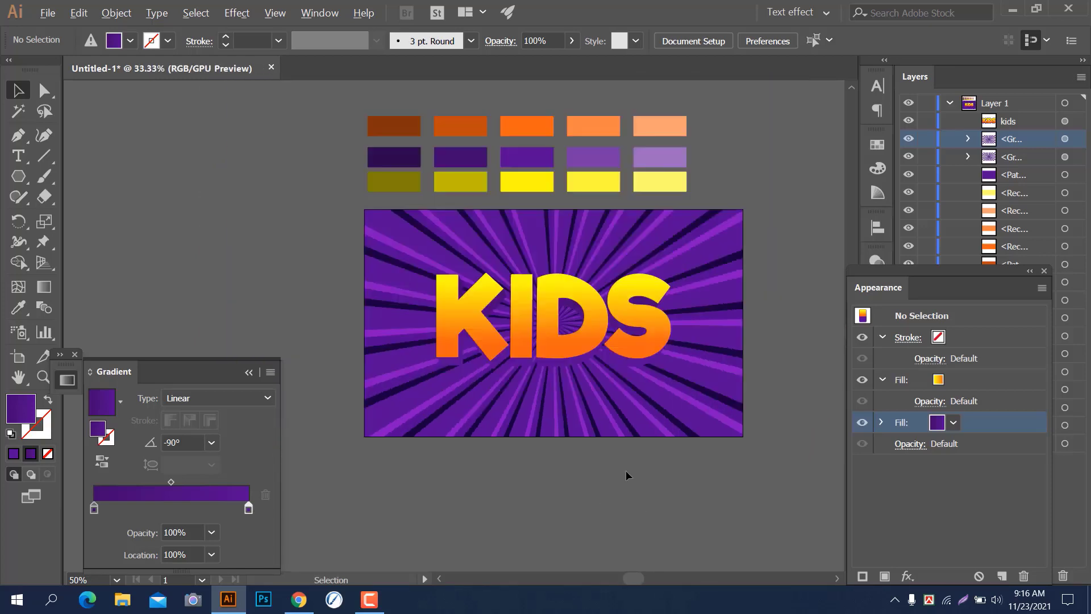
pyautogui.click(564, 341)
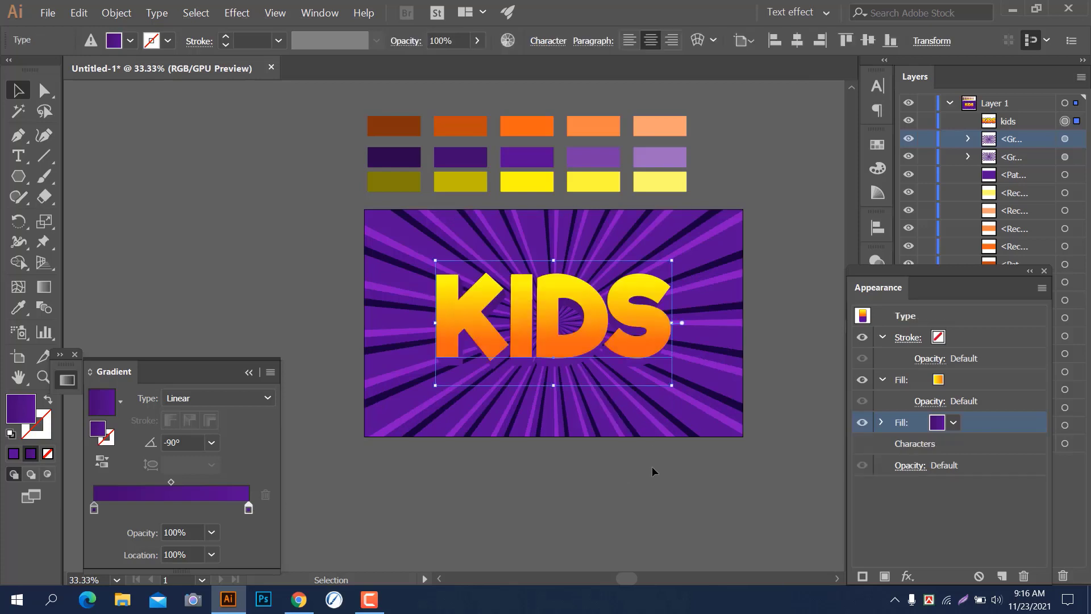
pyautogui.scroll(1, 652, 466)
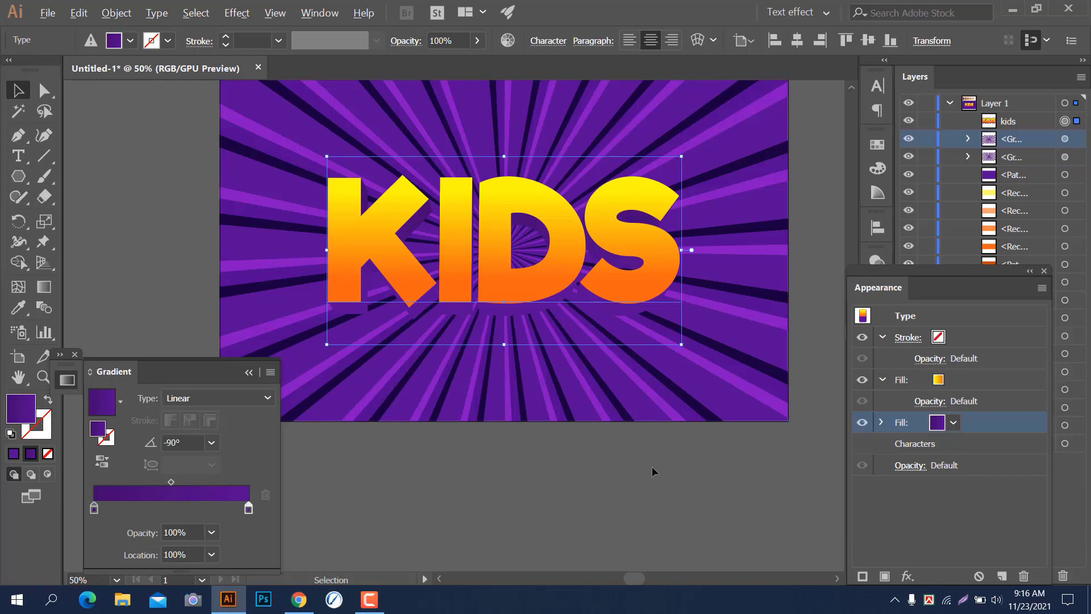
pyautogui.scroll(-1, 653, 466)
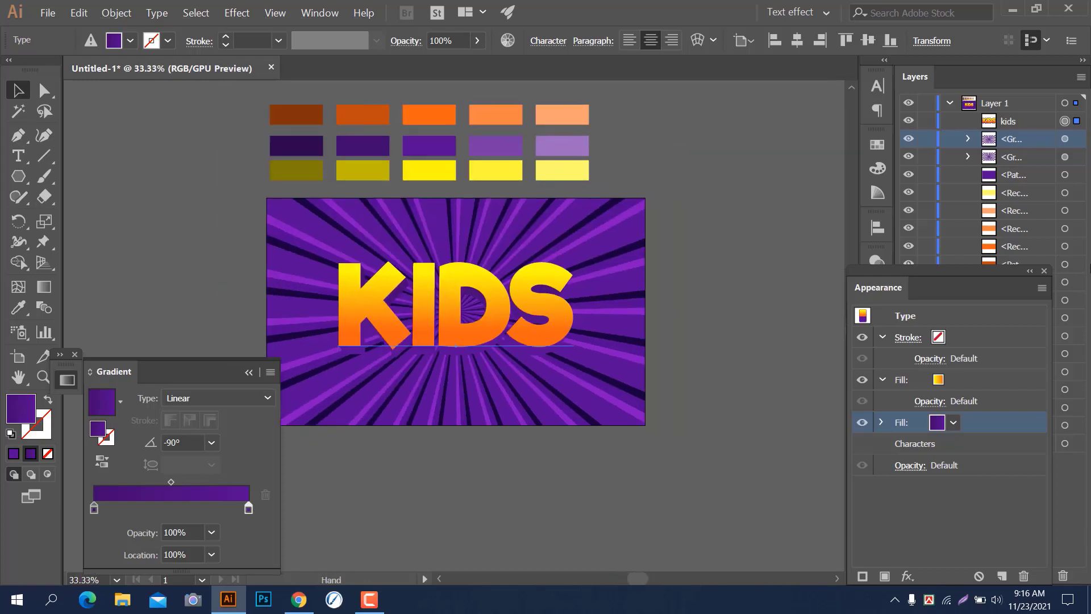
# Recolour the lower sunburst ray group with the fourth purple swatch, after trying the lightest one
pyautogui.click(1064, 157)
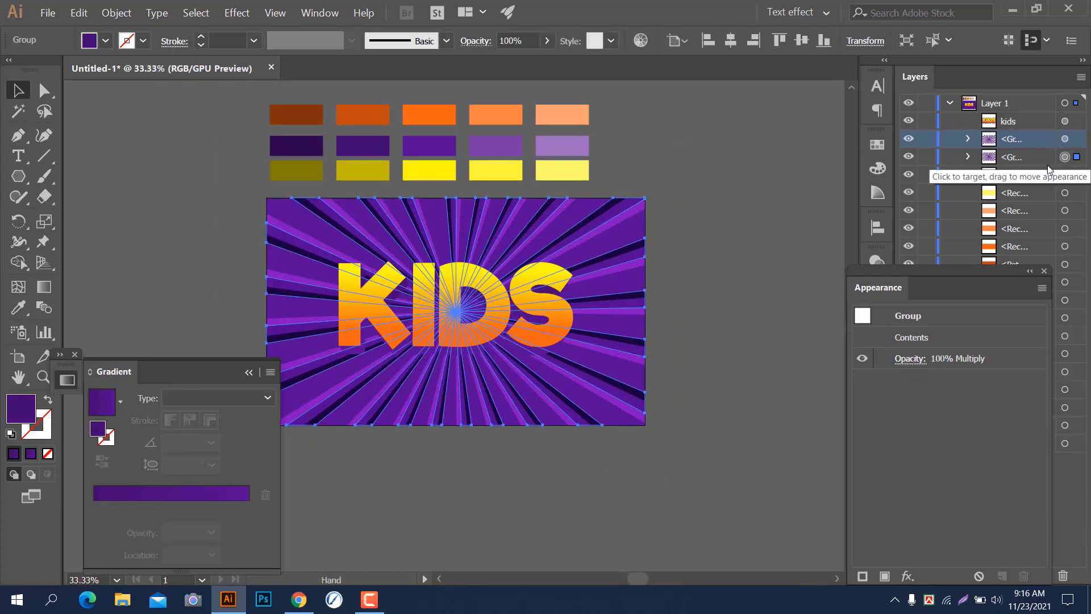
pyautogui.click(18, 307)
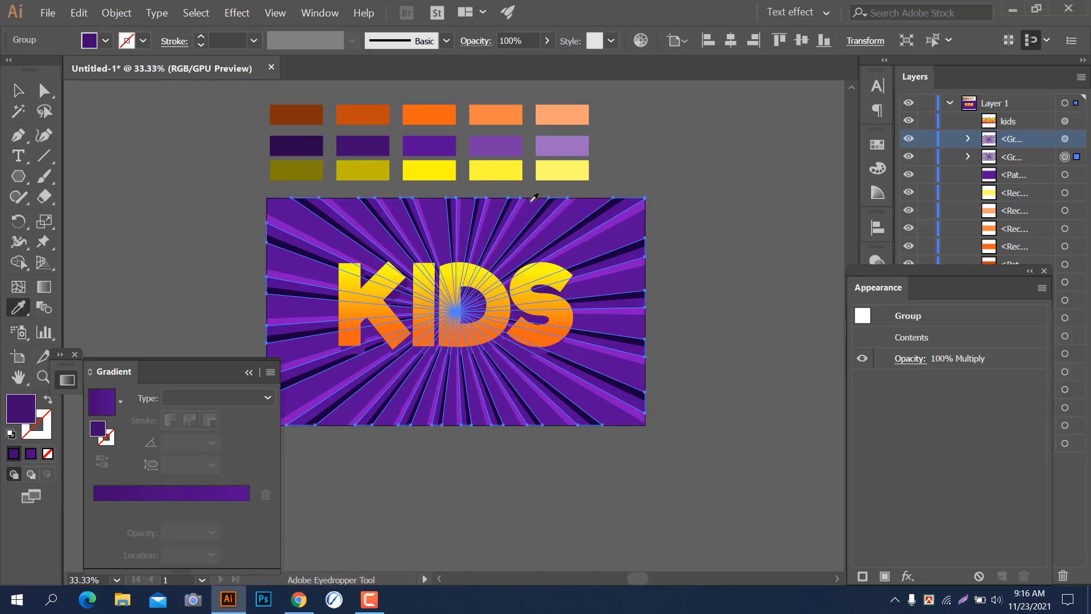
pyautogui.click(519, 142)
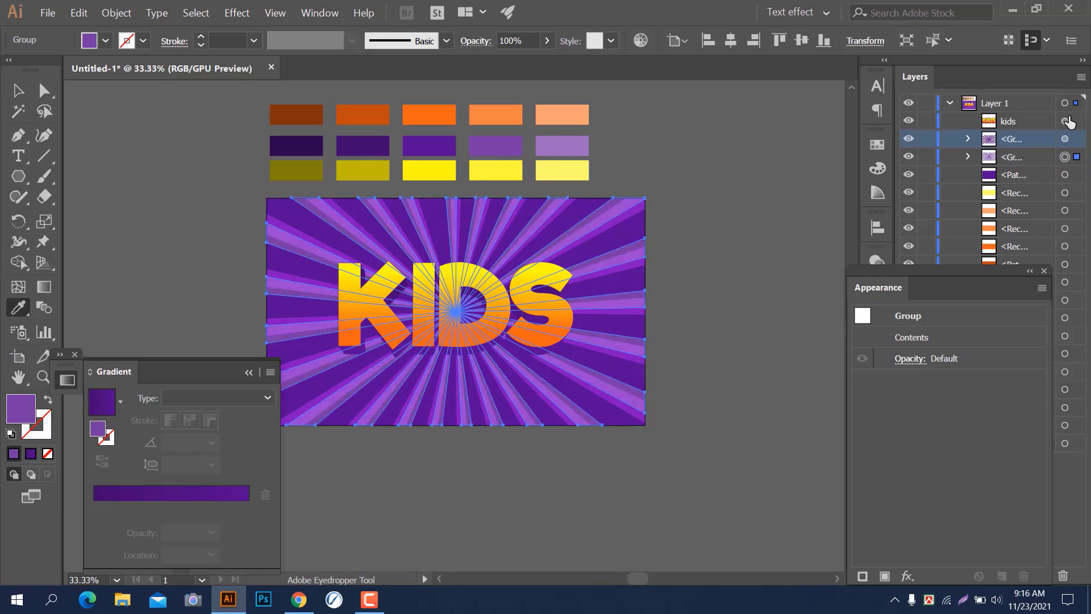
pyautogui.click(567, 145)
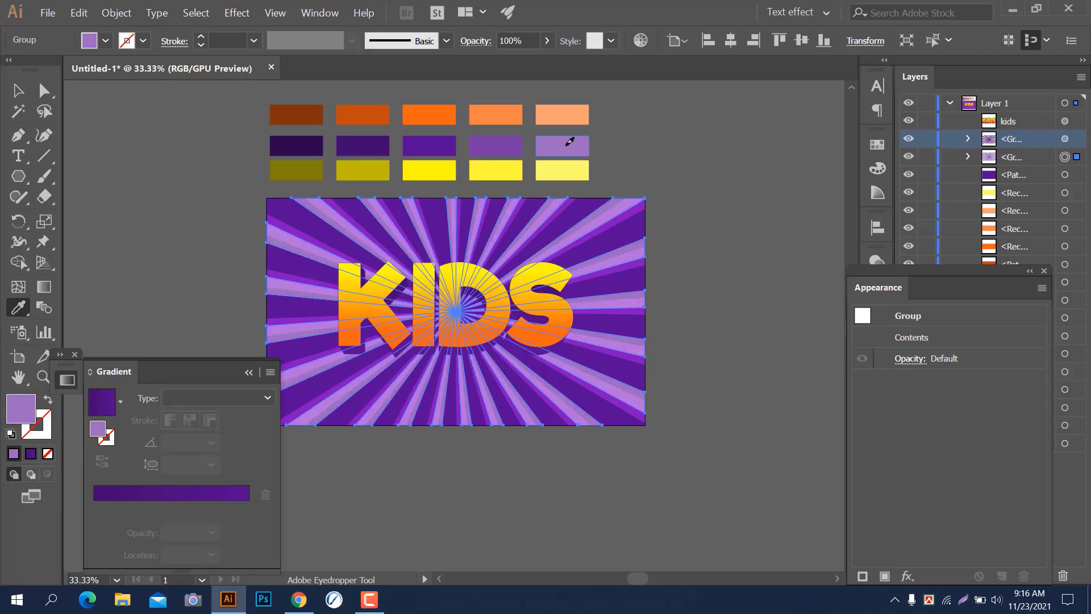
pyautogui.click(513, 145)
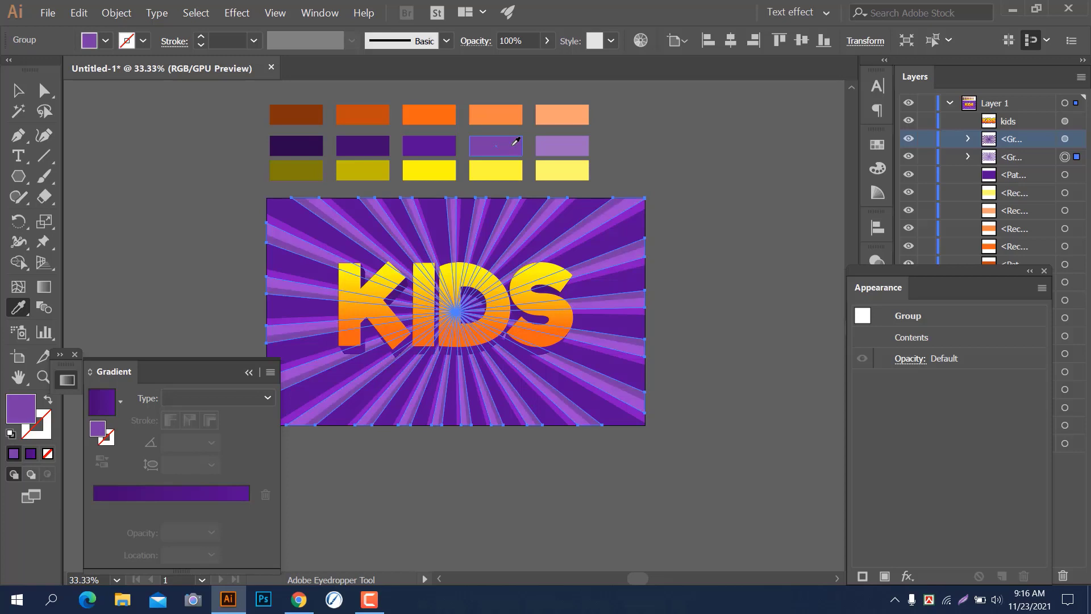
# Recolour the upper sunburst ray group with the middle purple swatch and deselect it
pyautogui.click(1064, 139)
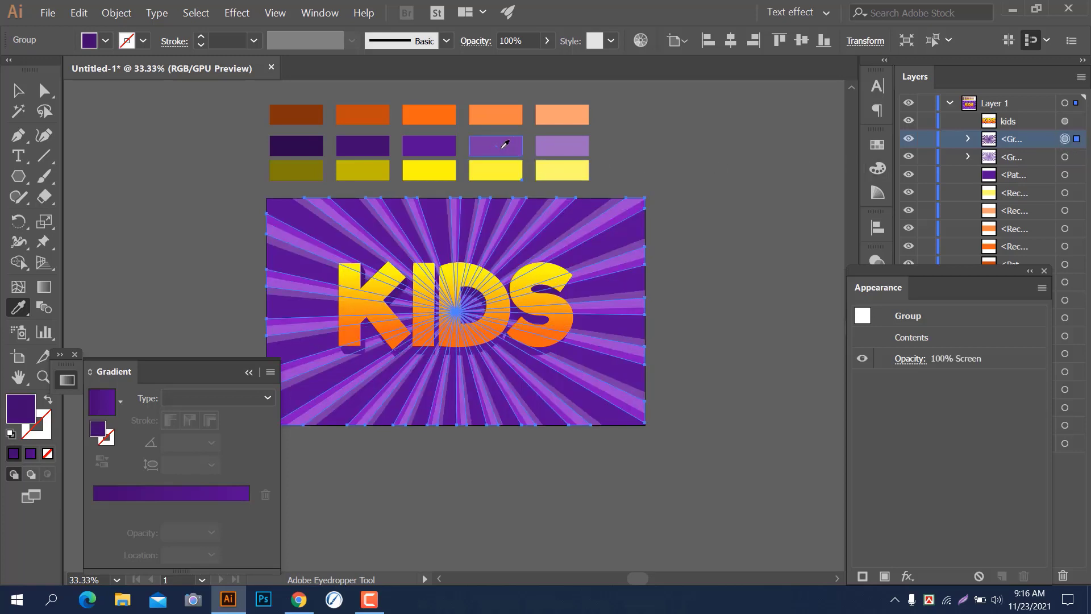
pyautogui.click(444, 149)
pyautogui.click(18, 90)
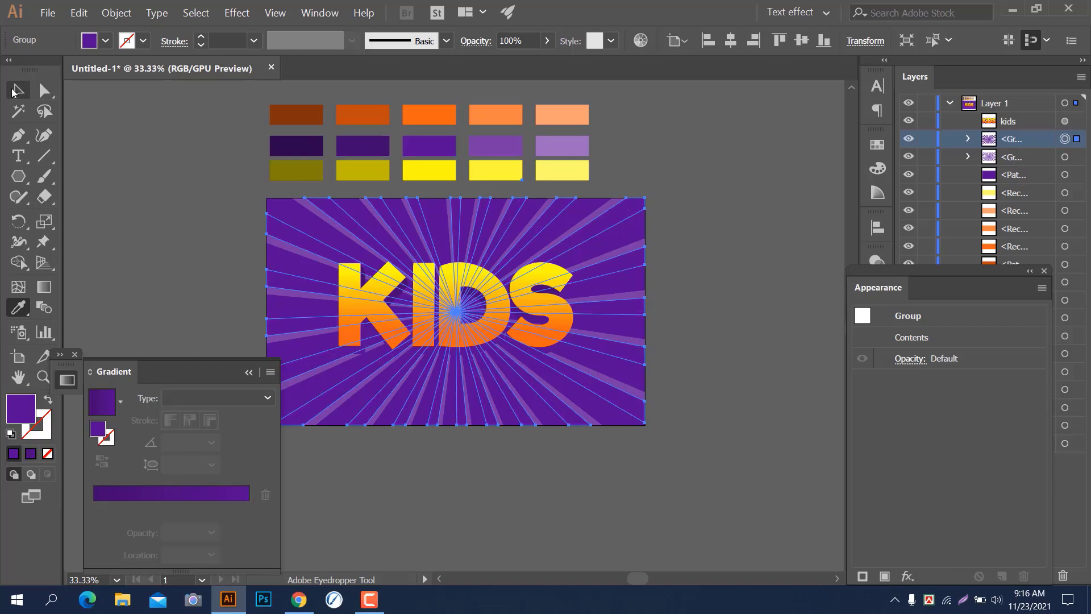
pyautogui.click(630, 487)
pyautogui.scroll(-3, 659, 498)
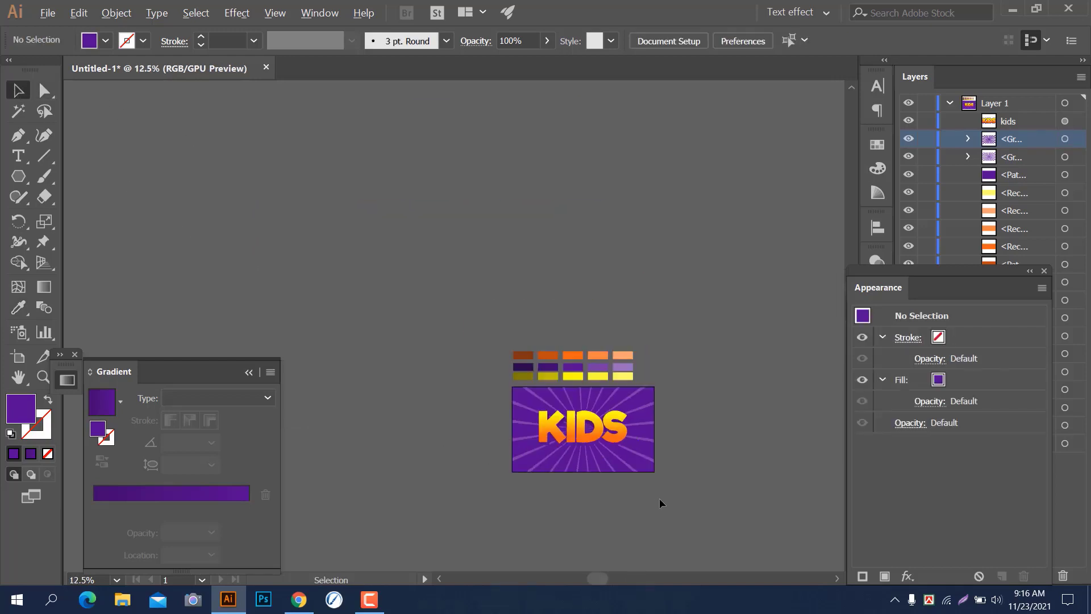
pyautogui.scroll(3, 659, 498)
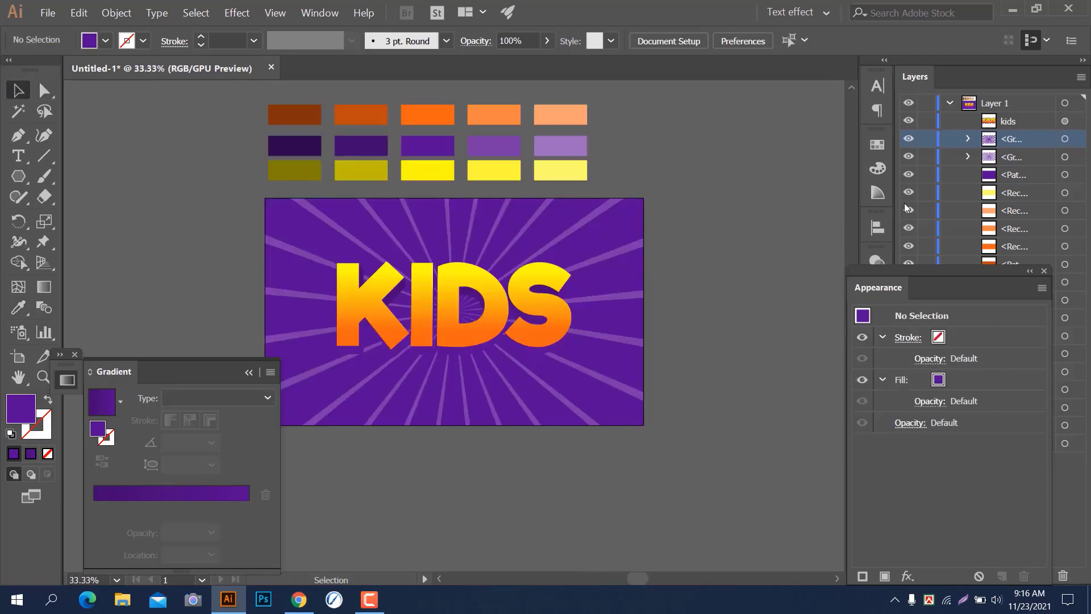
# Set the upper sunburst ray group's blending mode to Multiply
pyautogui.click(1067, 140)
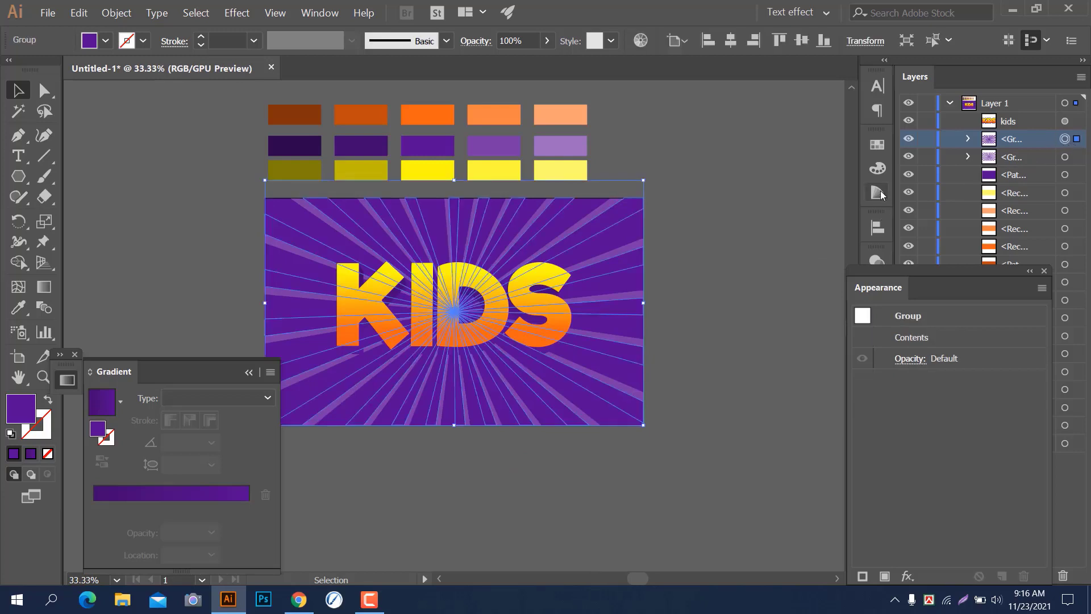
pyautogui.click(885, 257)
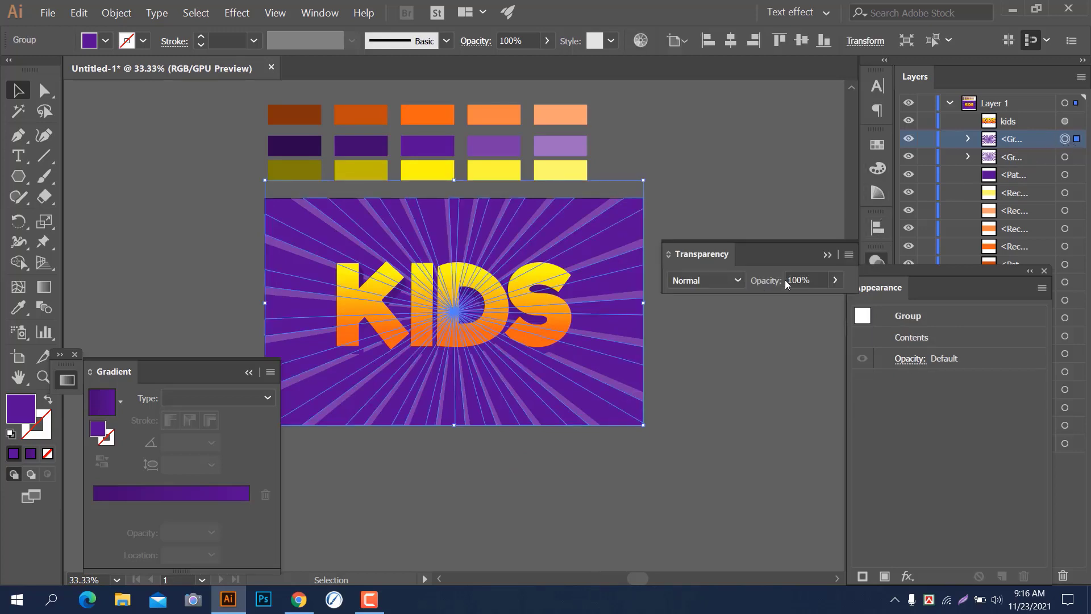
pyautogui.click(740, 280)
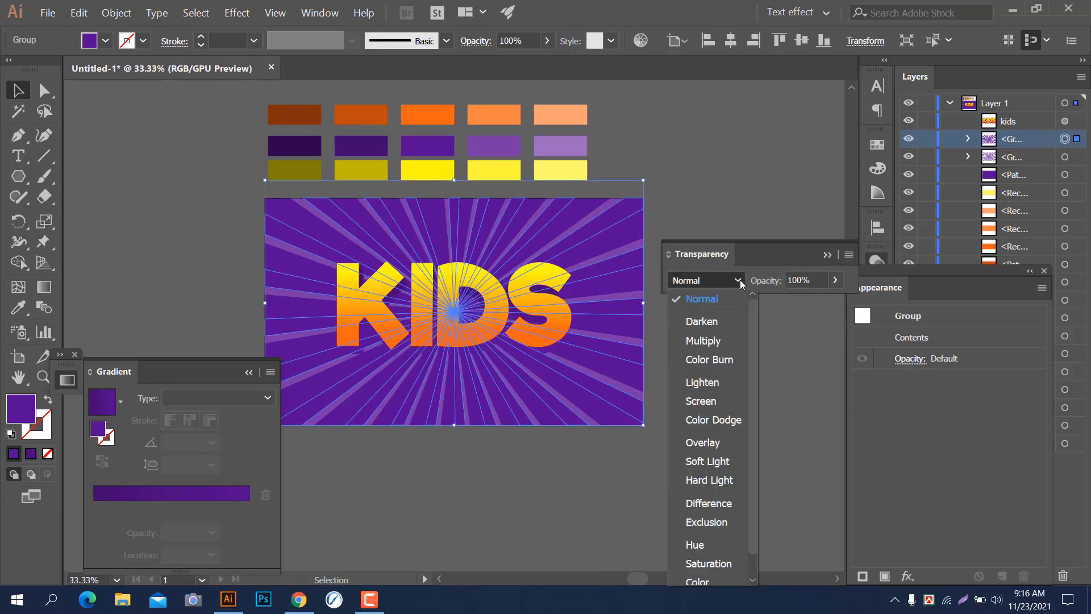
pyautogui.click(717, 338)
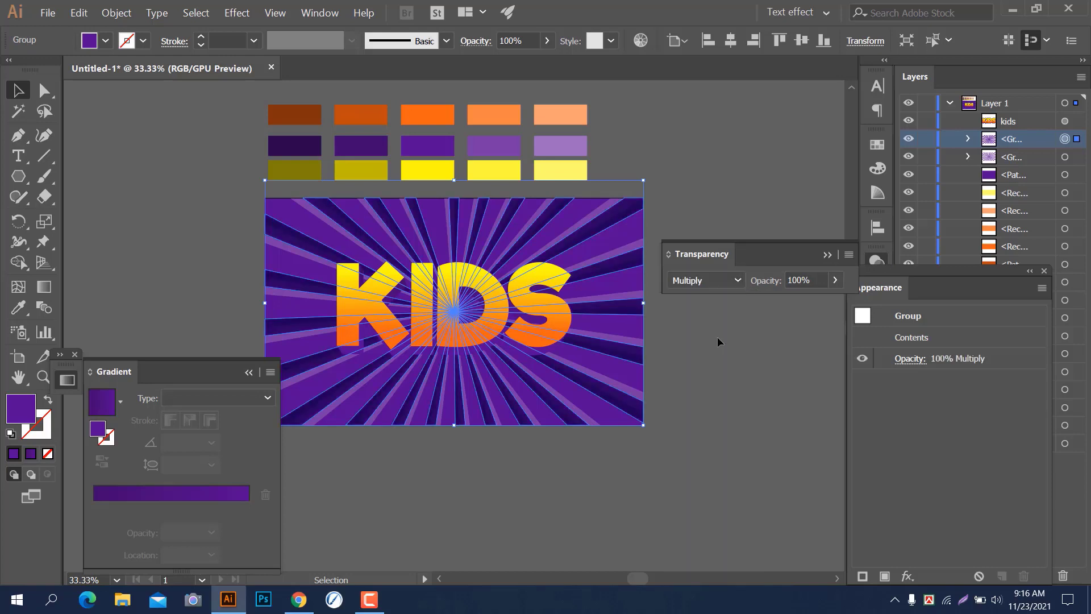
# Set the lower sunburst ray group's blending mode to Screen and deselect it
pyautogui.click(1065, 157)
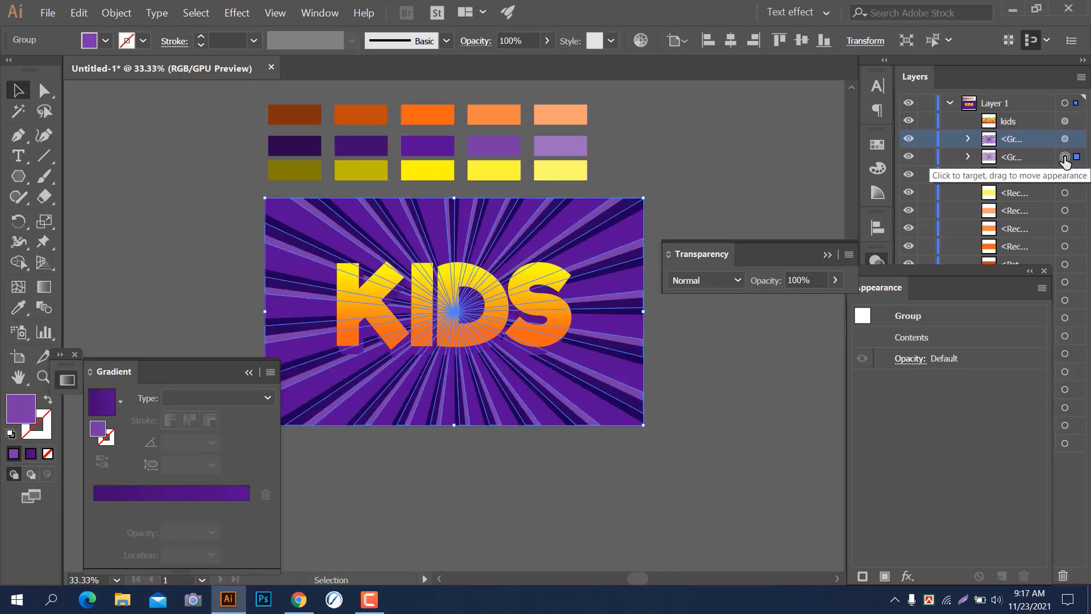
pyautogui.click(732, 276)
pyautogui.click(707, 398)
pyautogui.click(701, 379)
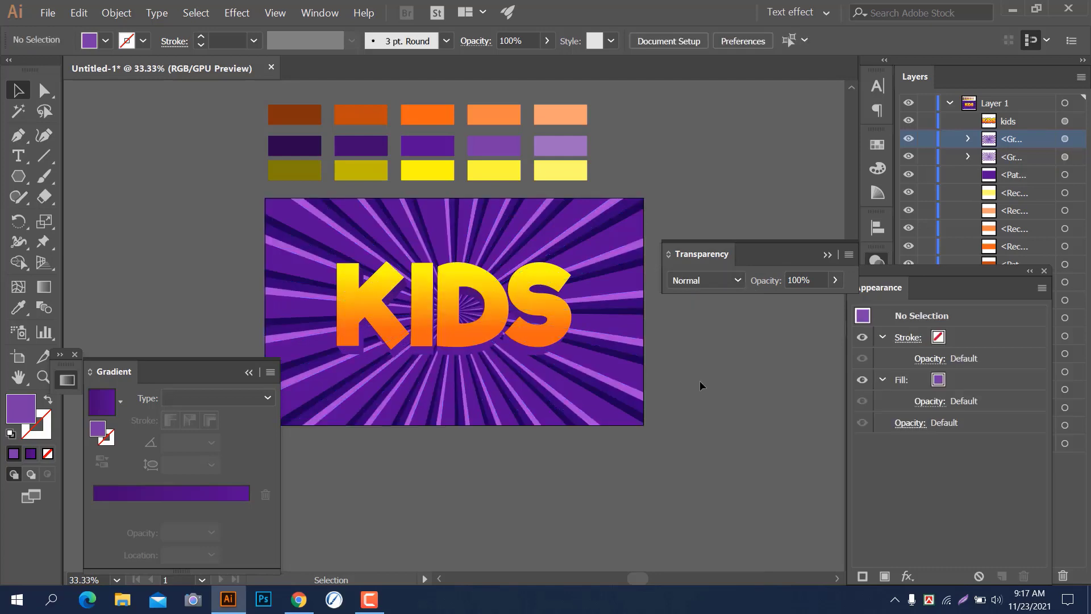
# Set the number of copies in the Transform effect on the KIDS text's purple fill to 15
pyautogui.moveTo(701, 387); pyautogui.dragTo(715, 315)
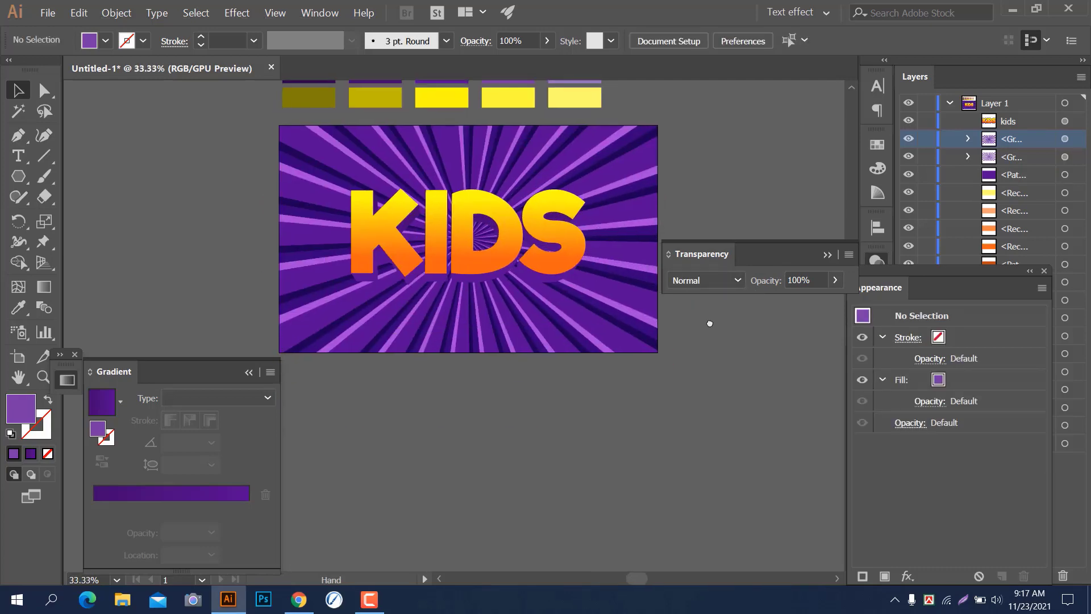
pyautogui.click(810, 281)
pyautogui.scroll(1, 770, 310)
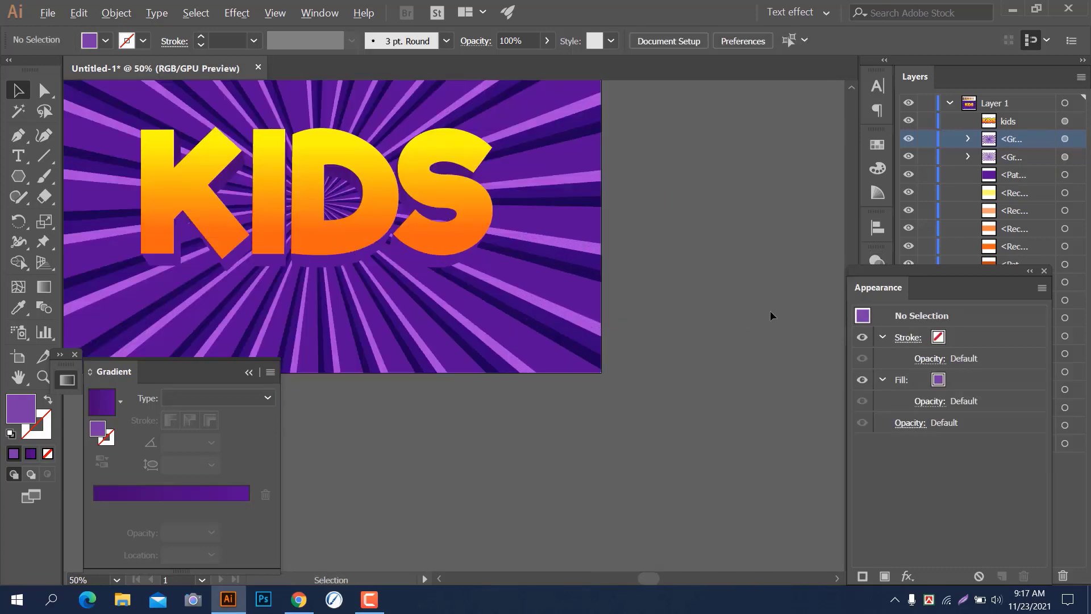
pyautogui.moveTo(608, 429); pyautogui.dragTo(753, 428)
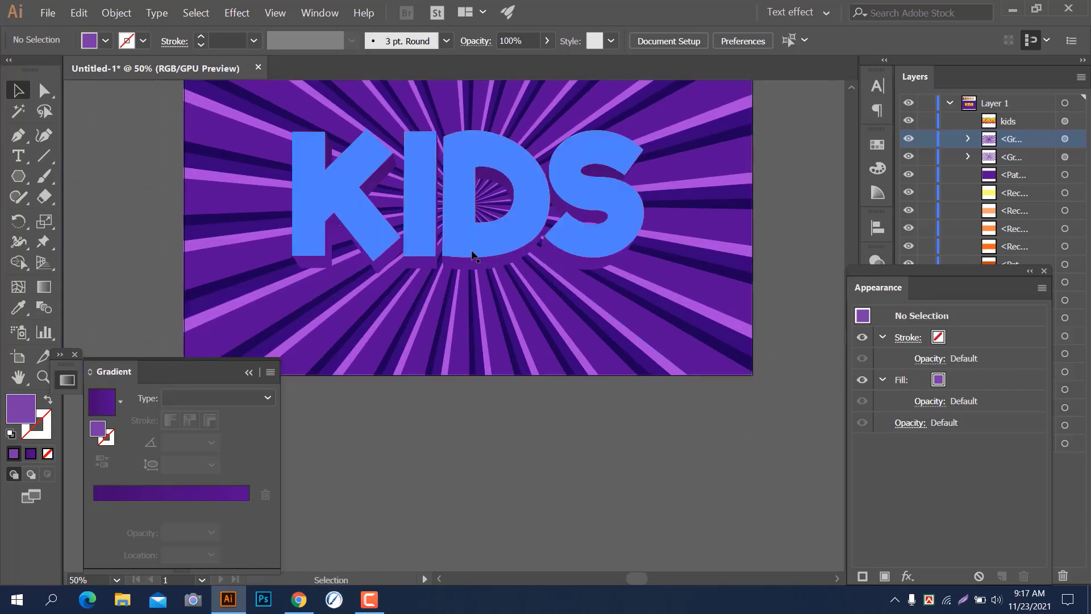
pyautogui.click(499, 248)
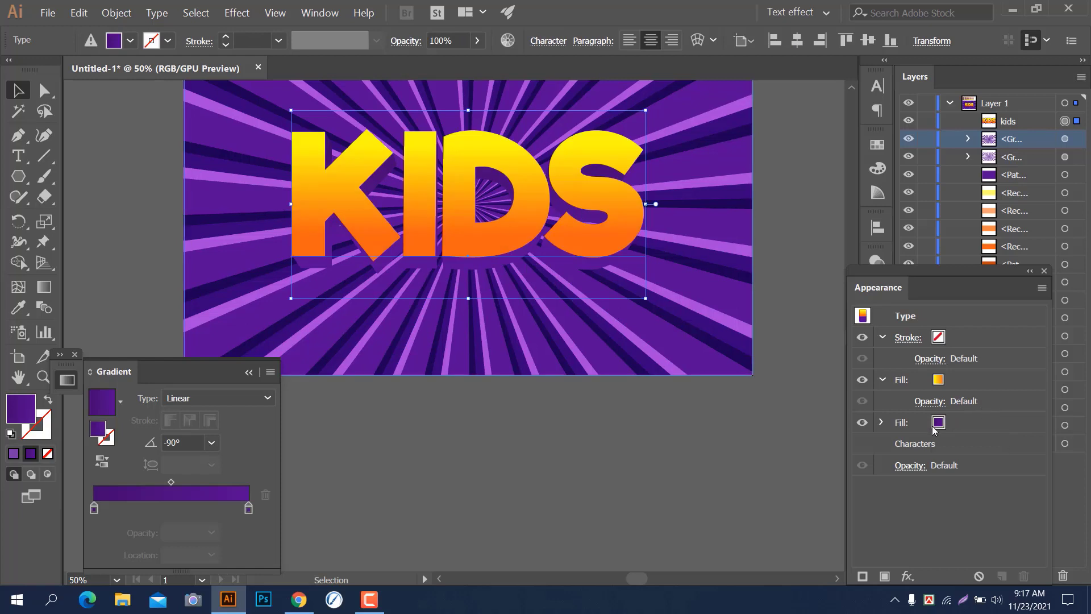
pyautogui.click(906, 424)
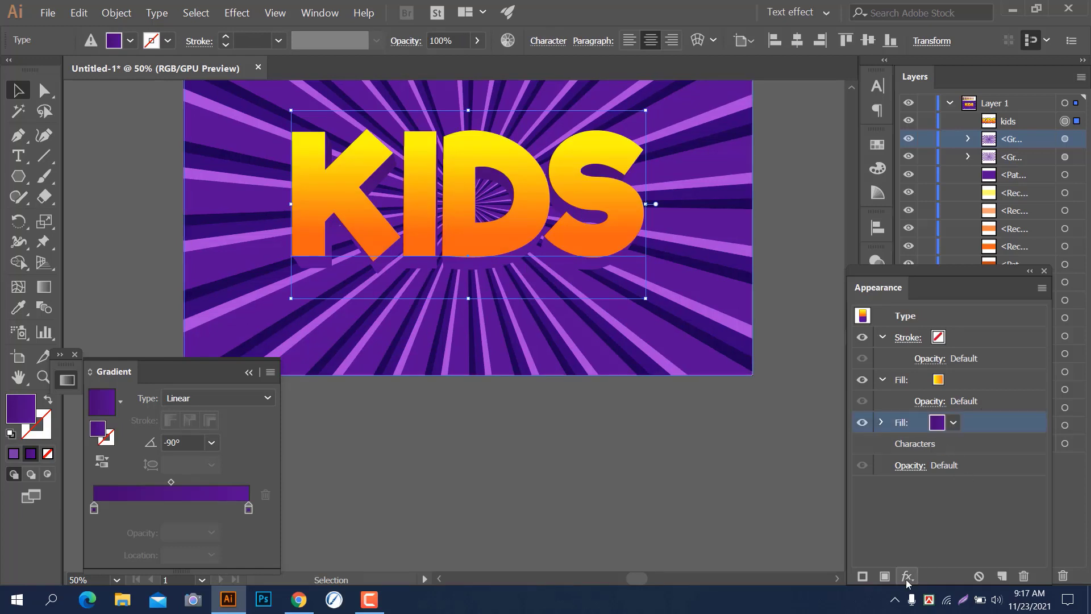
pyautogui.click(883, 423)
pyautogui.click(933, 444)
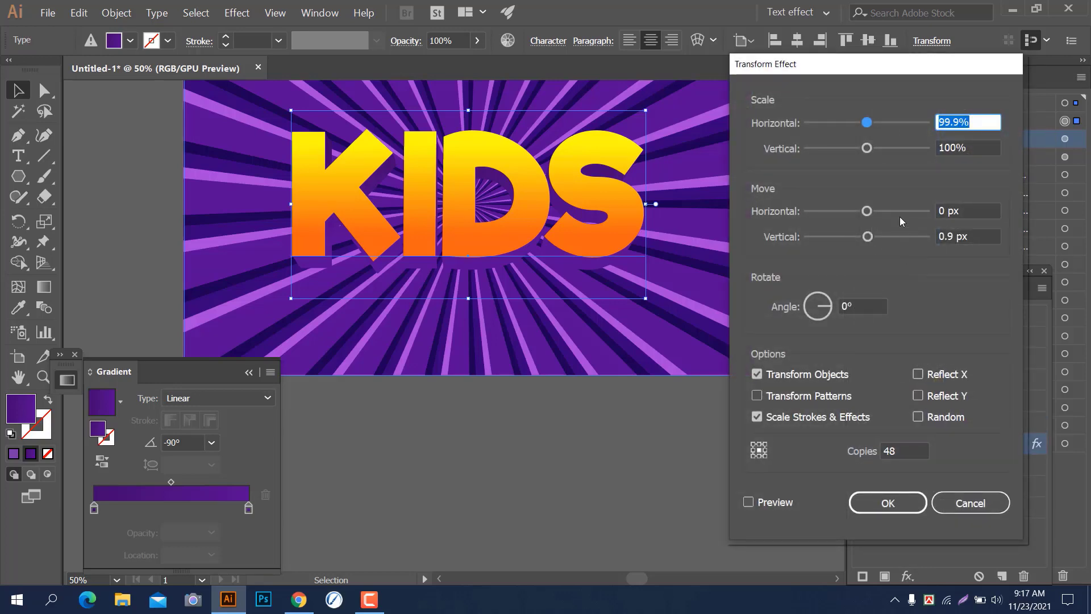
pyautogui.click(911, 449)
pyautogui.moveTo(911, 449); pyautogui.dragTo(879, 451)
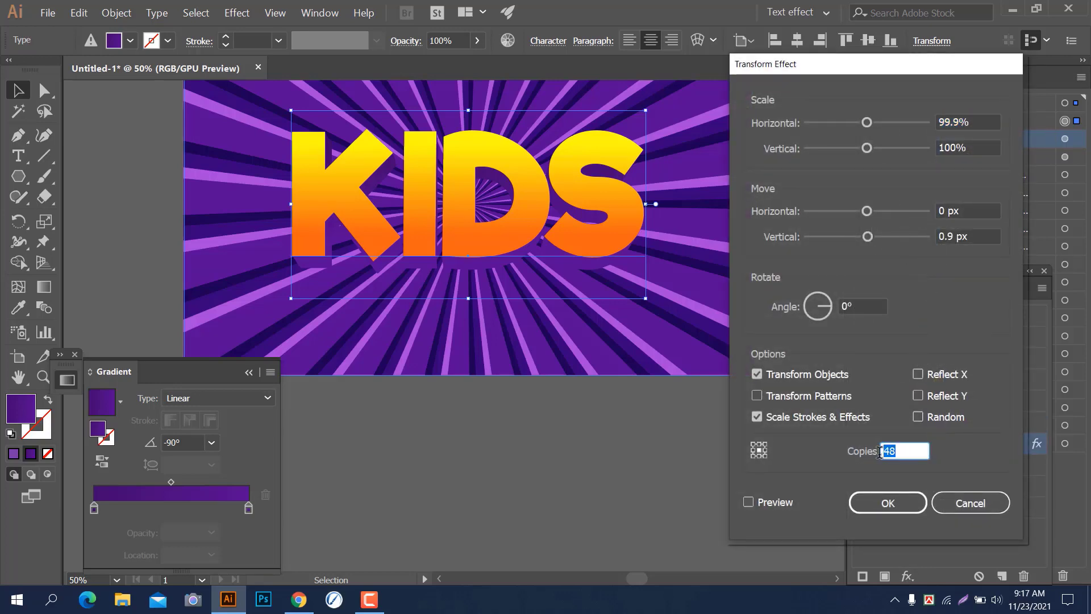
pyautogui.write('15')
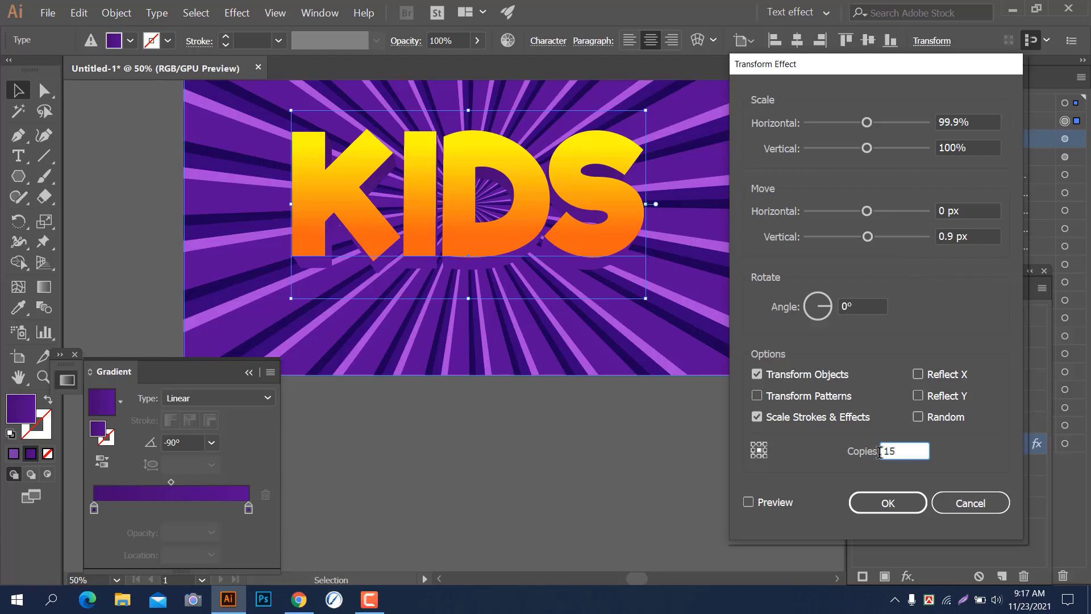
pyautogui.click(766, 503)
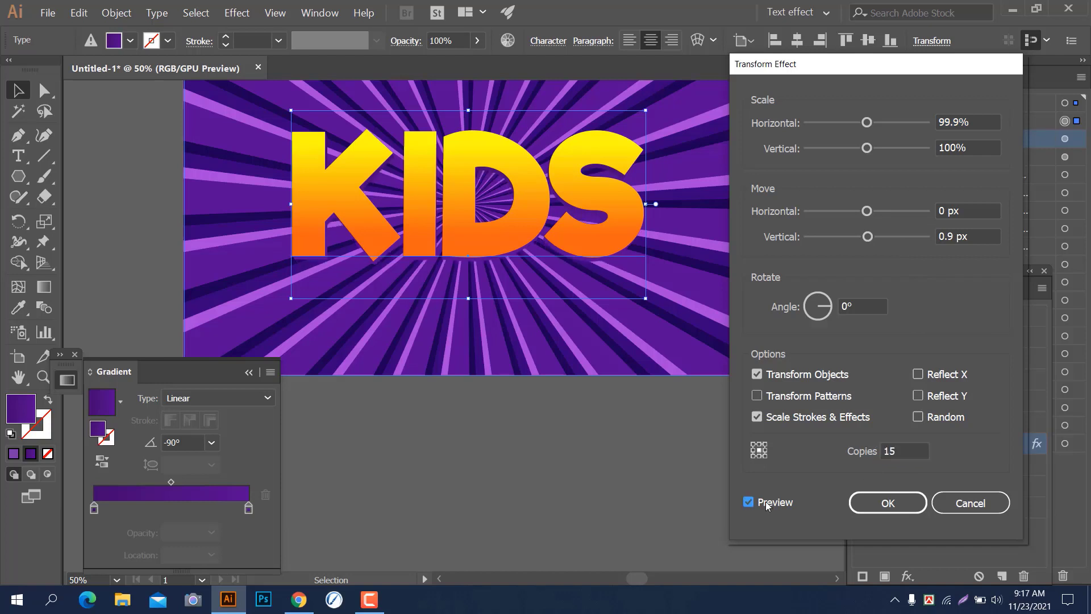
pyautogui.click(883, 510)
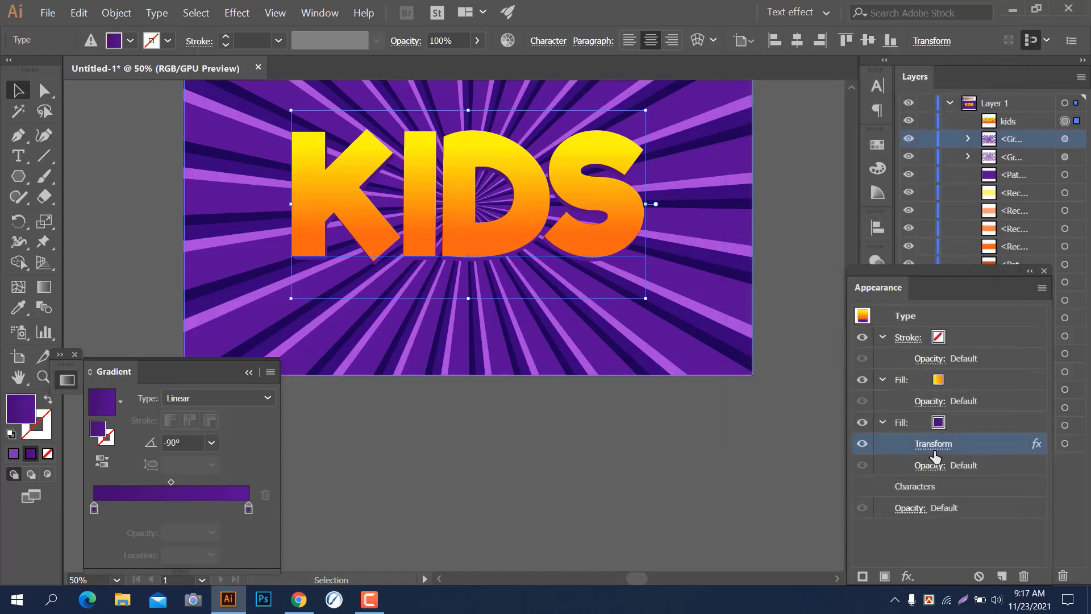
# Add a new fill beneath the KIDS text's purple fill and colour it light grey, R=204 G=204 B=204
pyautogui.click(914, 488)
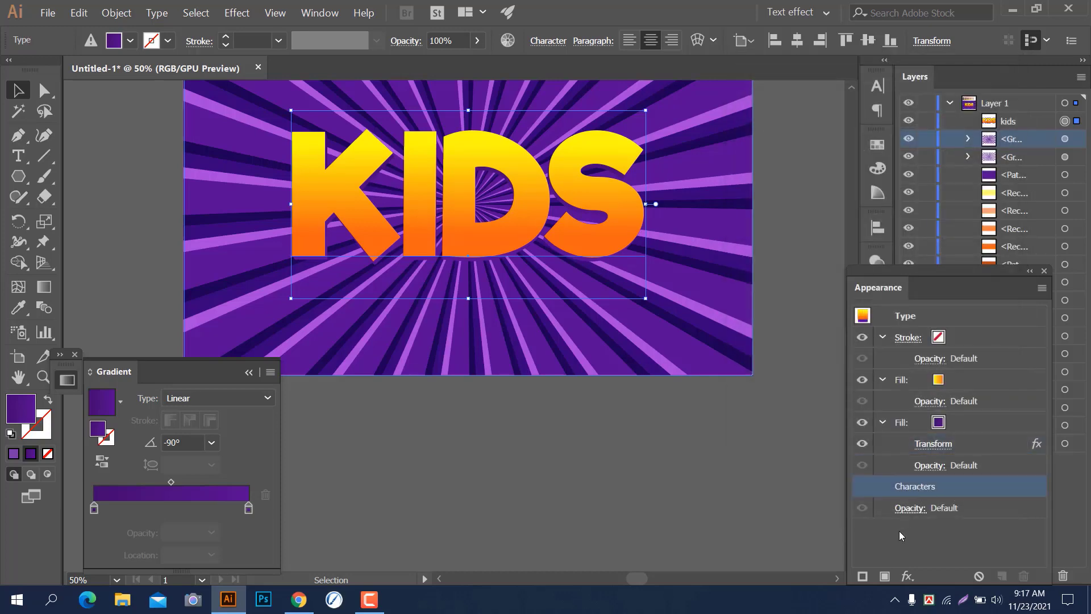
pyautogui.click(888, 577)
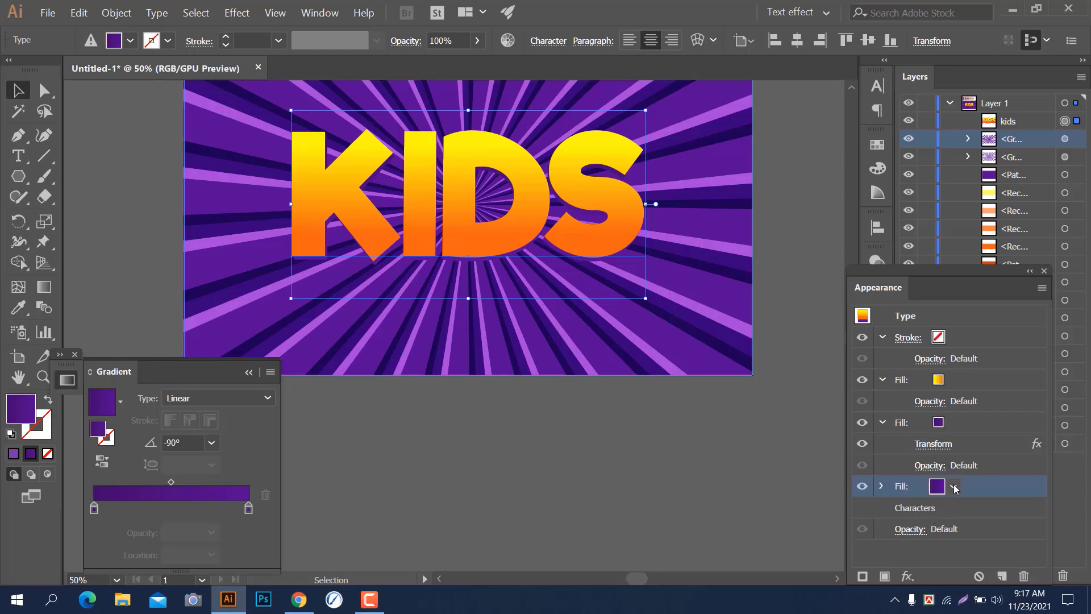
pyautogui.click(954, 487)
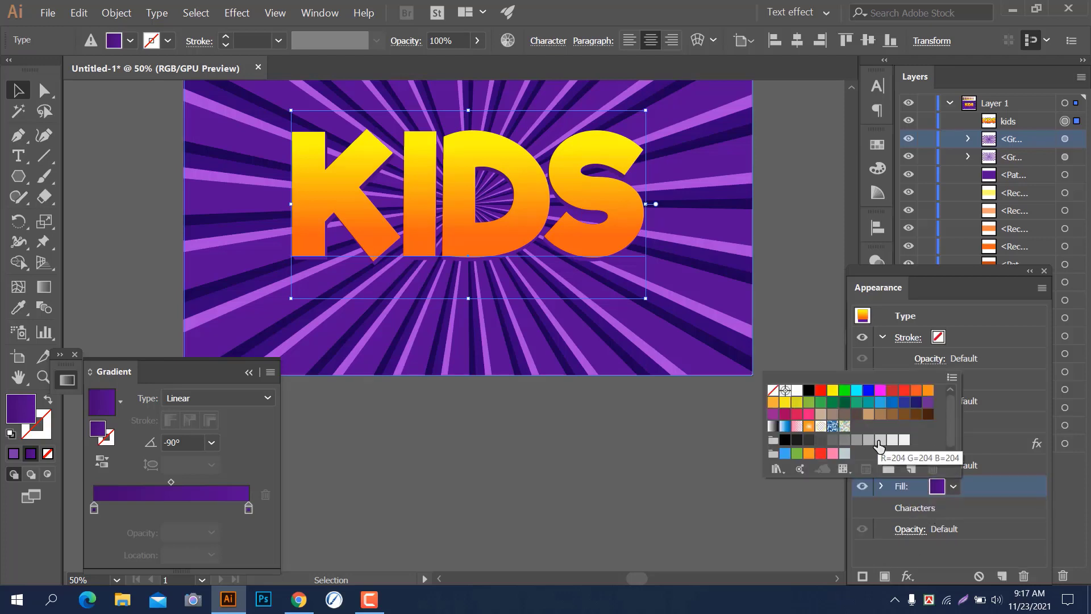
pyautogui.click(881, 440)
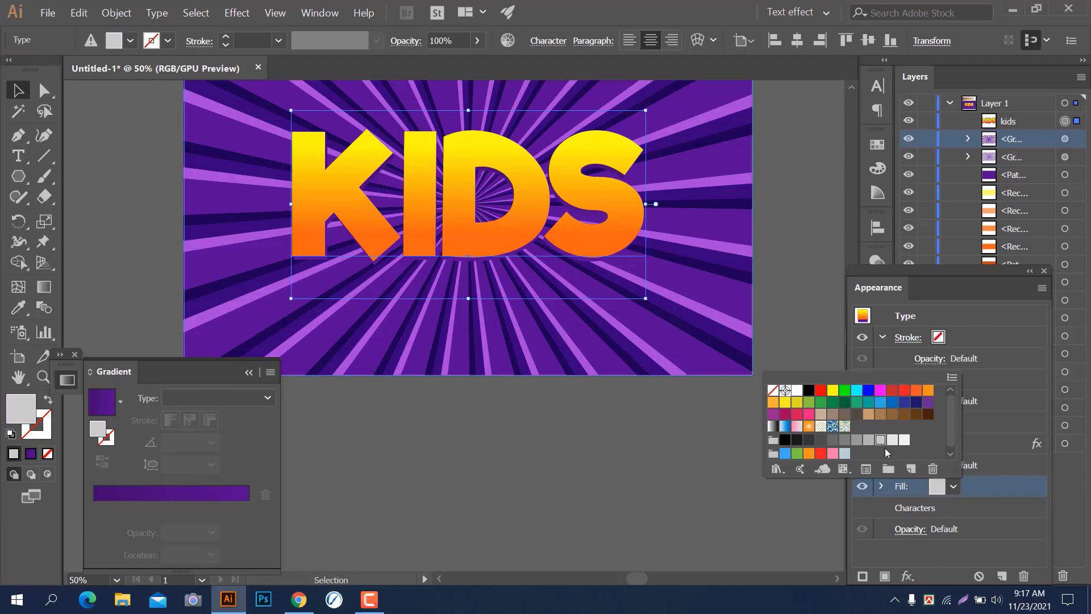
pyautogui.click(980, 503)
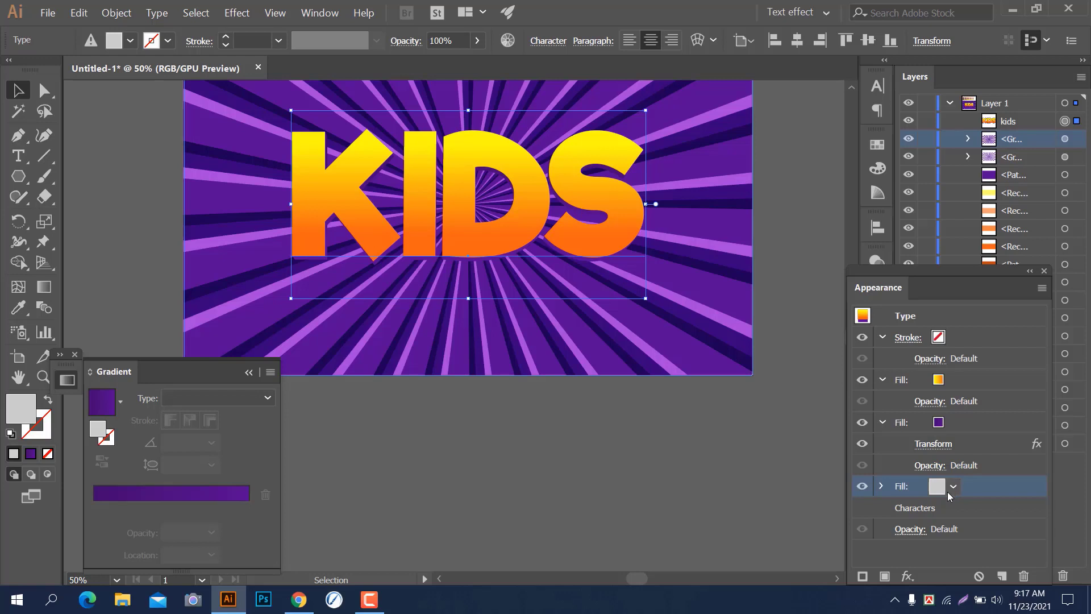
# Apply an Offset Path effect to the light grey fill with a 15 px offset and Round joins
pyautogui.click(907, 576)
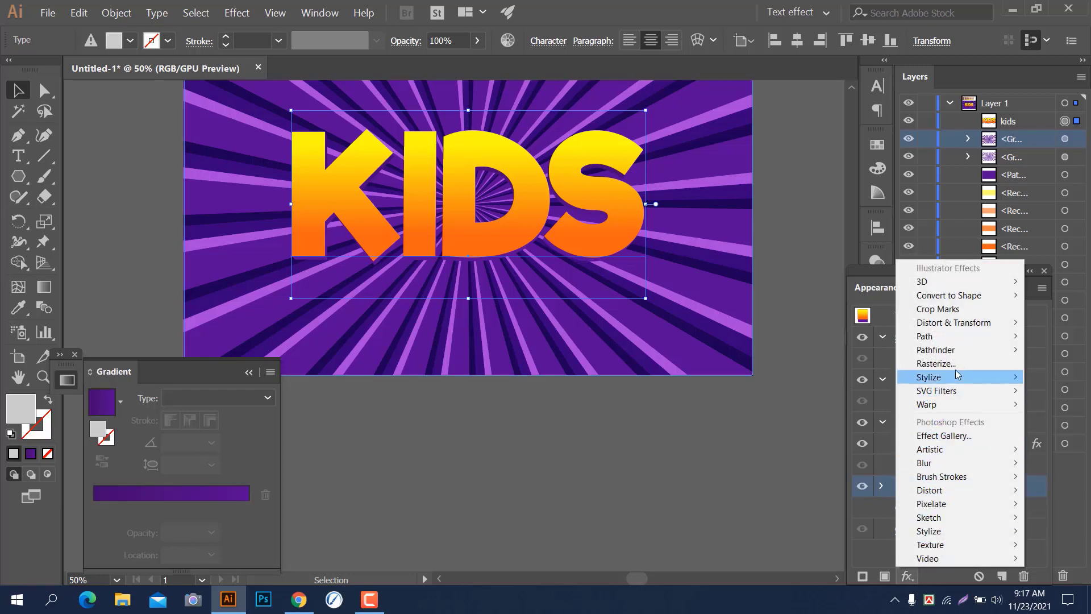
pyautogui.moveTo(964, 344)
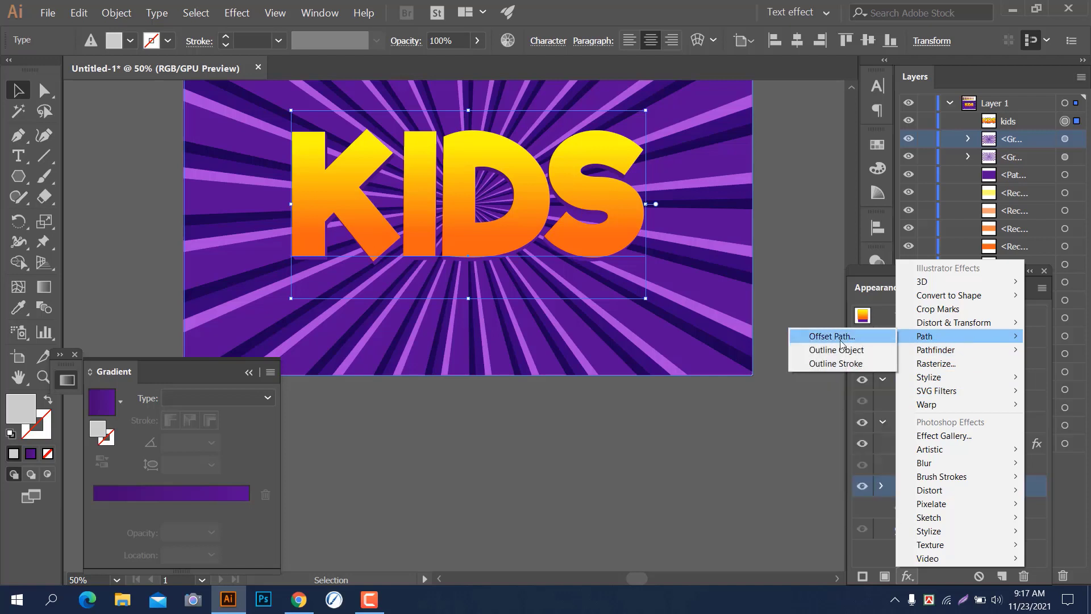
pyautogui.click(843, 338)
pyautogui.click(731, 276)
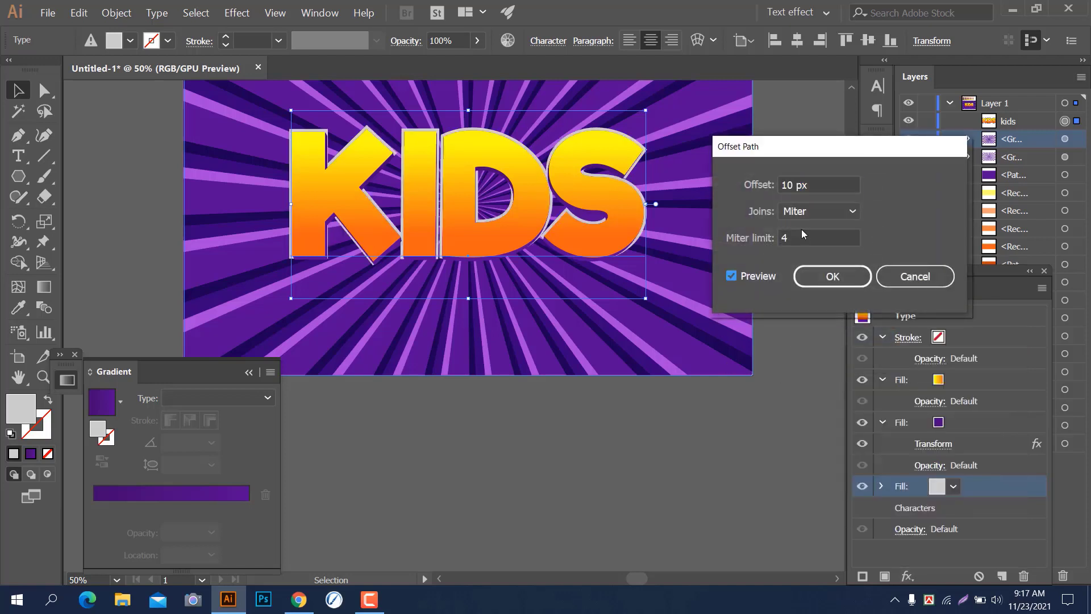
pyautogui.click(810, 215)
pyautogui.click(824, 247)
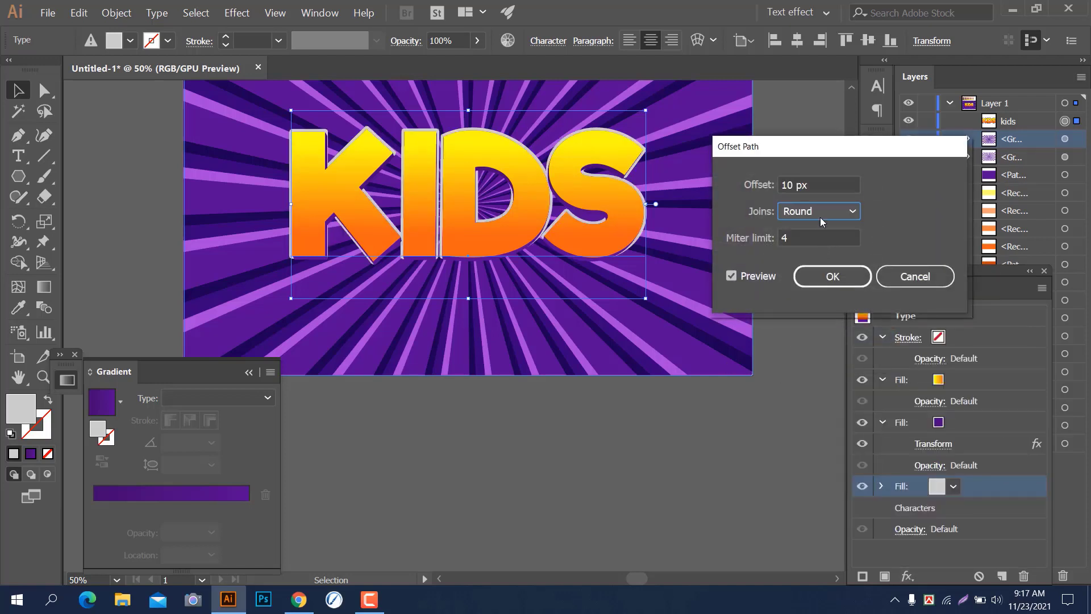
pyautogui.click(830, 187)
pyautogui.press('Up')
pyautogui.press('Up')
pyautogui.press('Up')
pyautogui.press('Up')
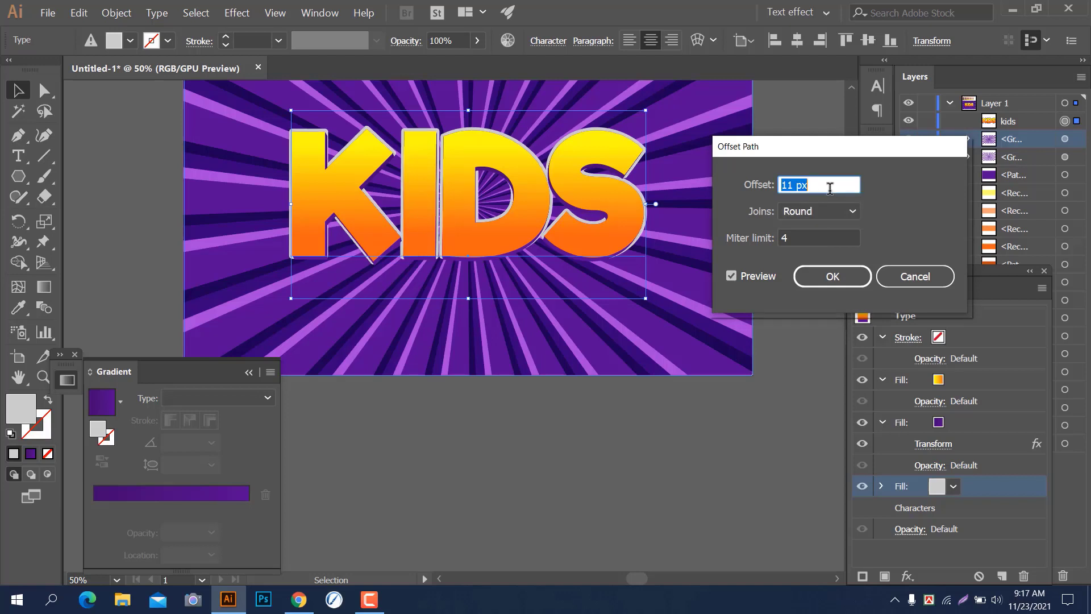
pyautogui.press('Up')
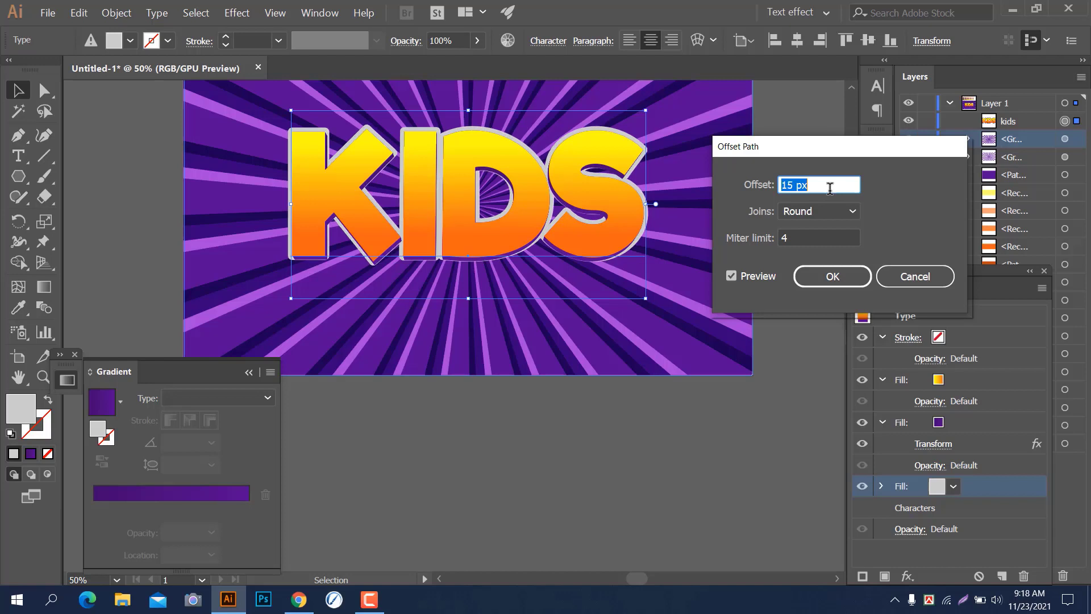
pyautogui.click(832, 276)
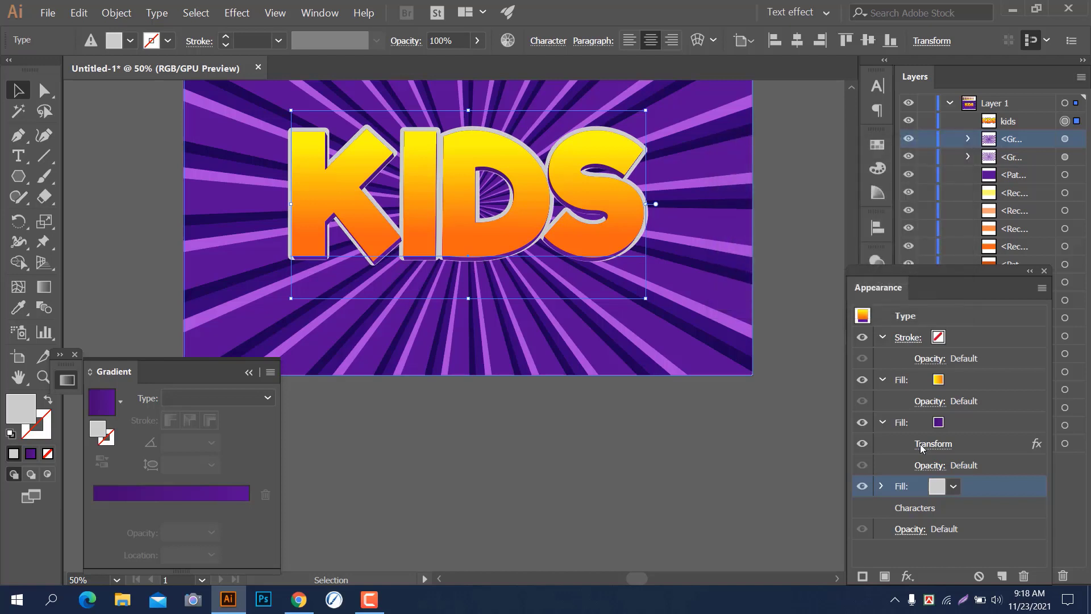
# Add a Transform effect to the light grey fill and set its horizontal scale to 96% with the preview on
pyautogui.click(909, 576)
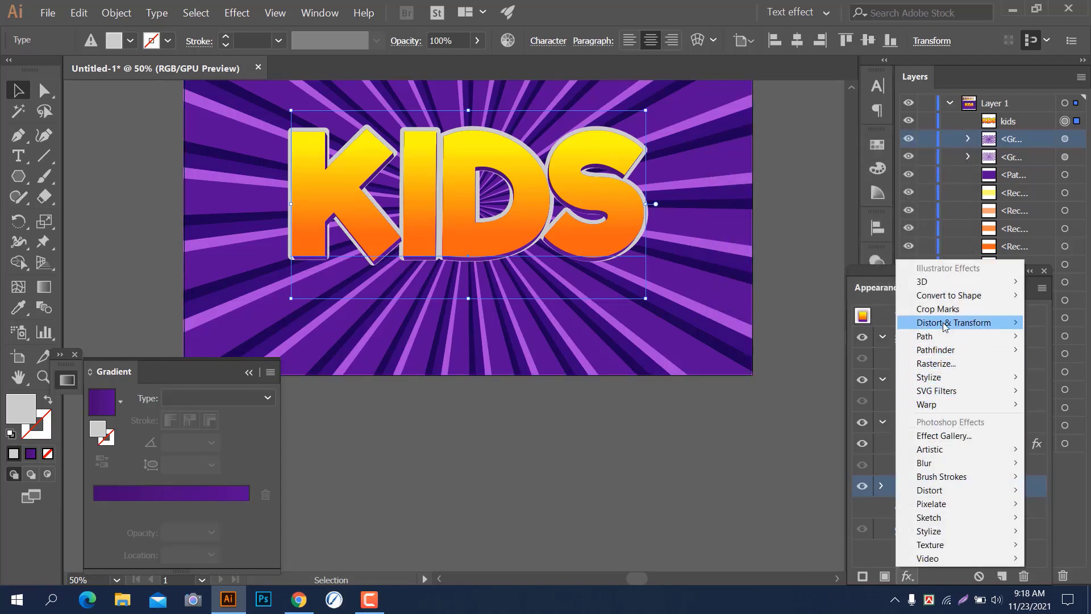
pyautogui.moveTo(932, 323)
pyautogui.click(822, 364)
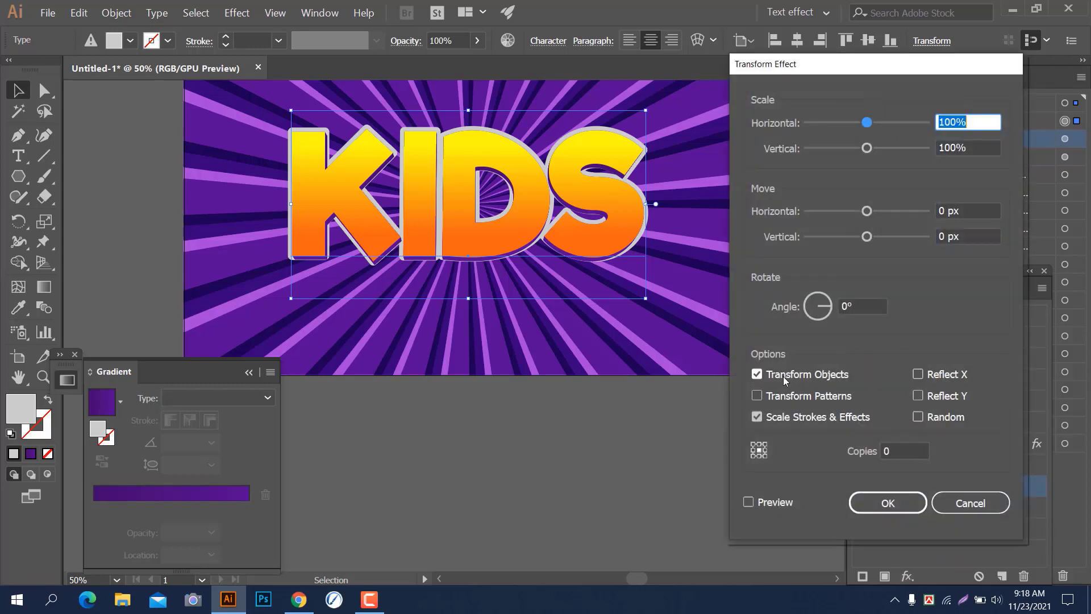
pyautogui.click(750, 503)
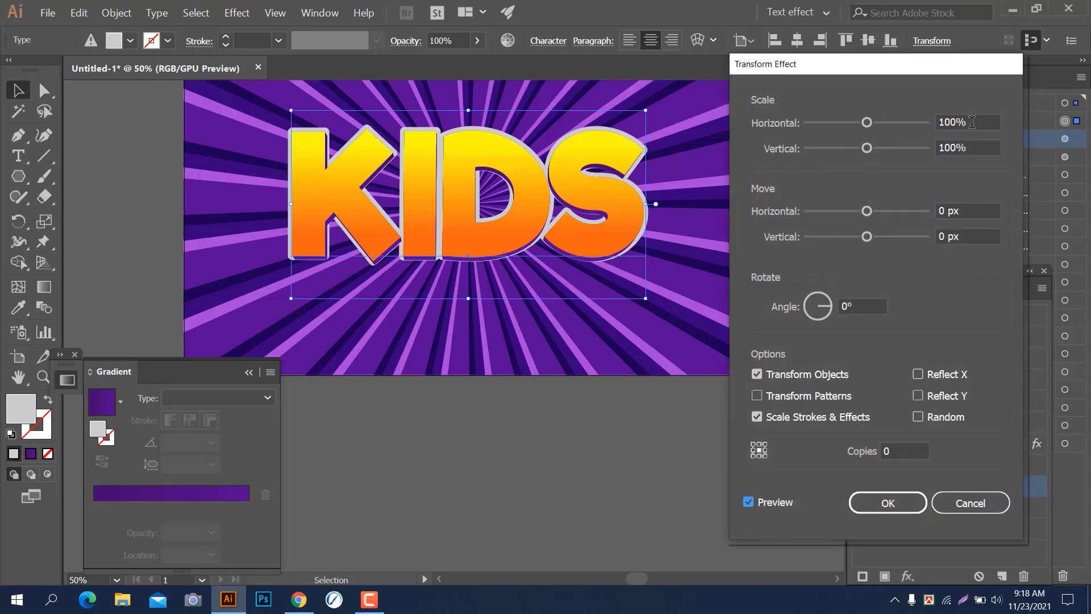
pyautogui.press('Down')
pyautogui.press('Down')
pyautogui.press('Down')
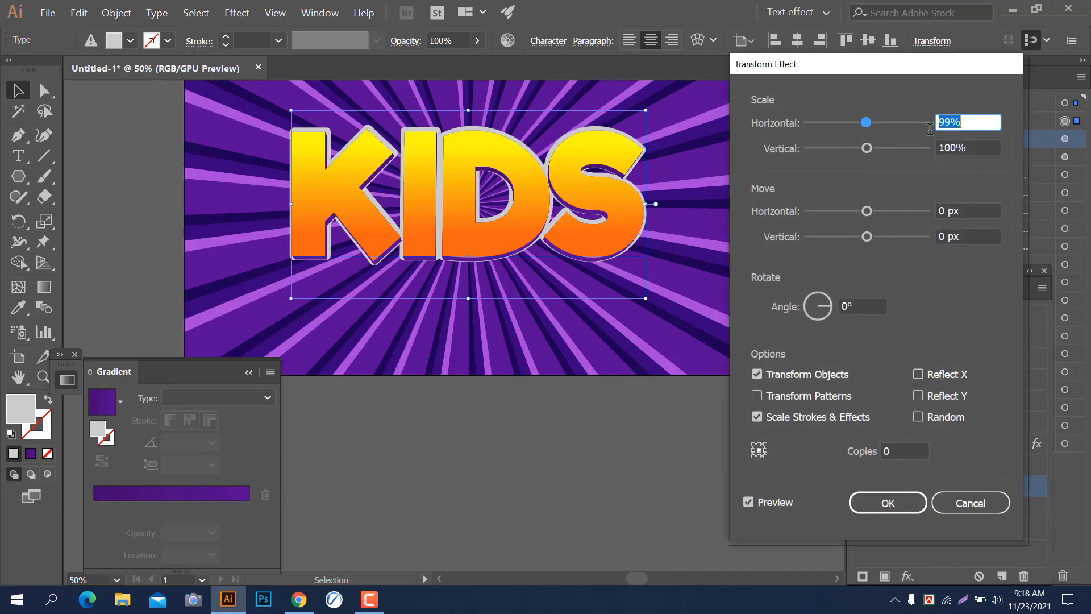
pyautogui.press('Down')
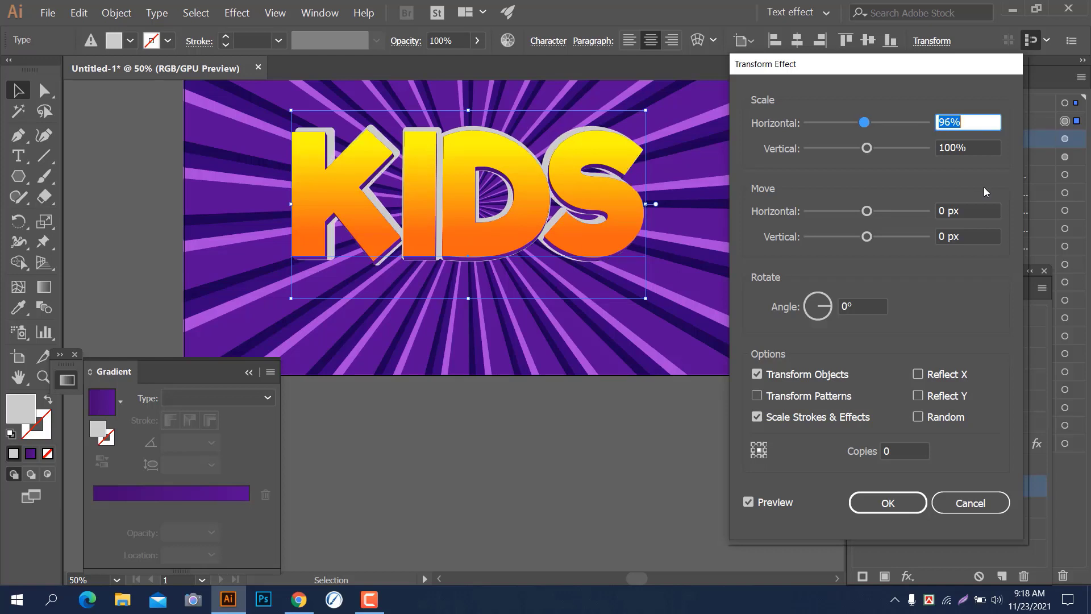
# Set the vertical move of the light grey fill's Transform effect to 14 px and apply the effect
pyautogui.click(972, 238)
pyautogui.press('Up')
pyautogui.press('Up')
pyautogui.press('Up')
pyautogui.press('Up')
pyautogui.press('Up')
pyautogui.press('Up')
pyautogui.press('Up')
pyautogui.press('Up')
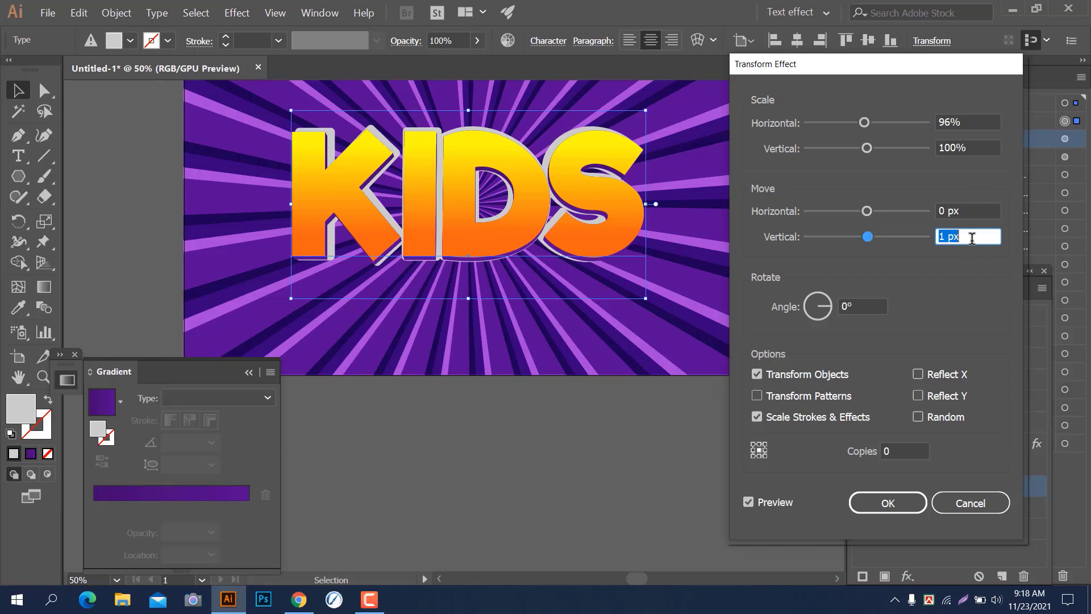
pyautogui.press('Up')
pyautogui.press('Up')
pyautogui.press('Up')
pyautogui.press('Up')
pyautogui.press('Up')
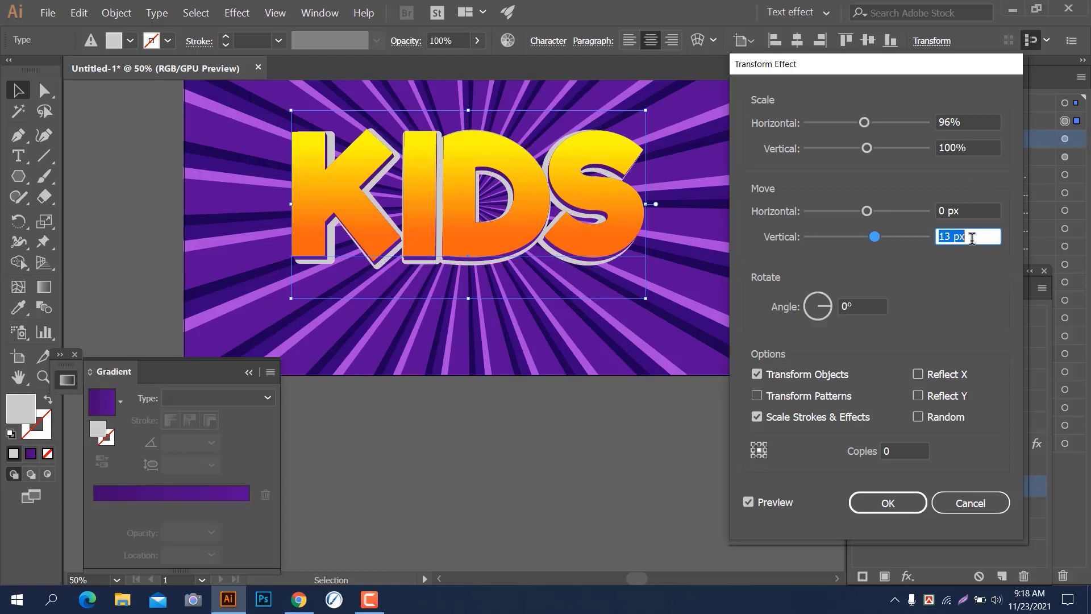
pyautogui.press('Up')
pyautogui.click(889, 503)
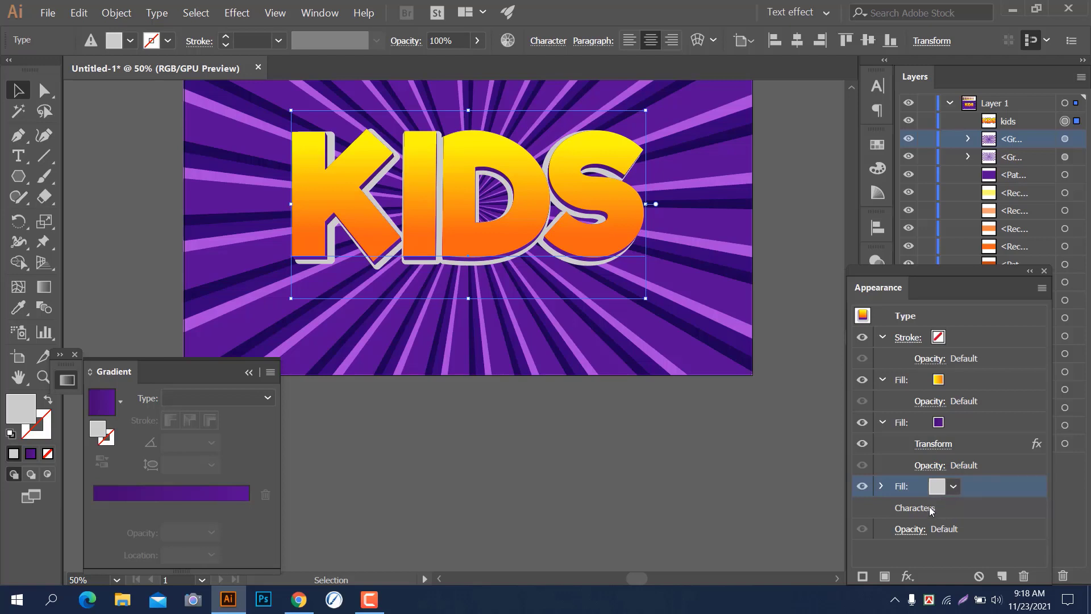
# Increase the offset in the light grey fill's Offset Path effect to 20 px
pyautogui.click(882, 487)
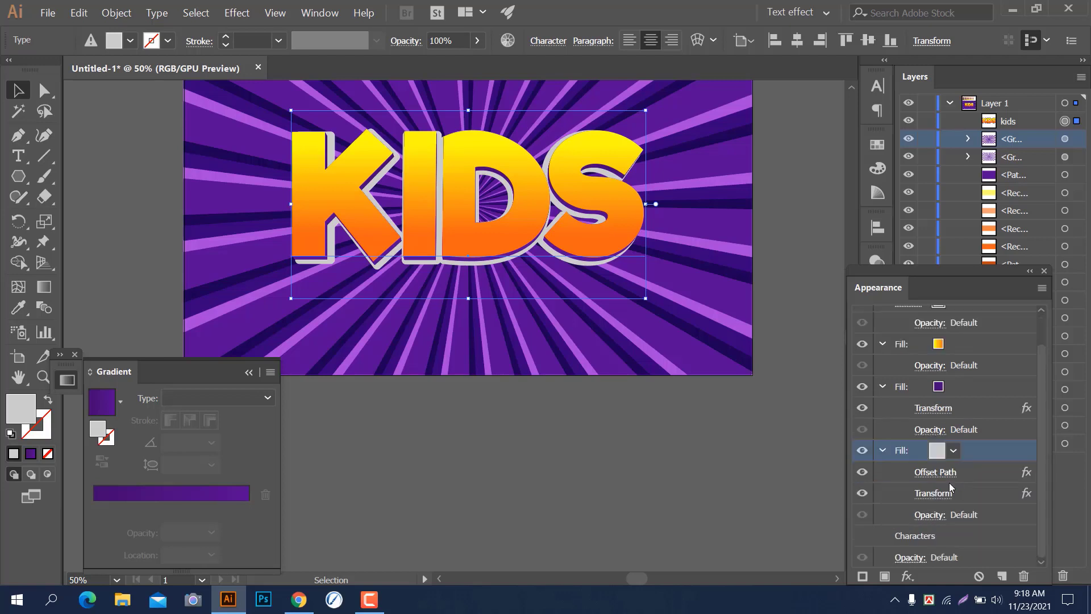
pyautogui.click(941, 475)
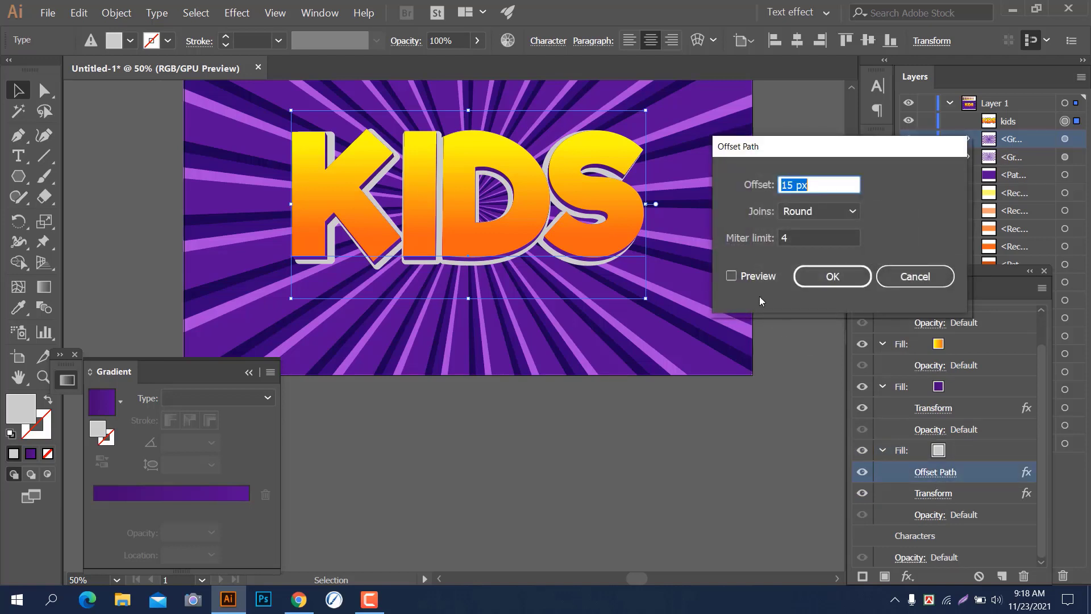
pyautogui.click(731, 276)
pyautogui.click(824, 185)
pyautogui.press('Up')
pyautogui.press('Up')
pyautogui.press('Up')
pyautogui.press('Up')
pyautogui.press('Up')
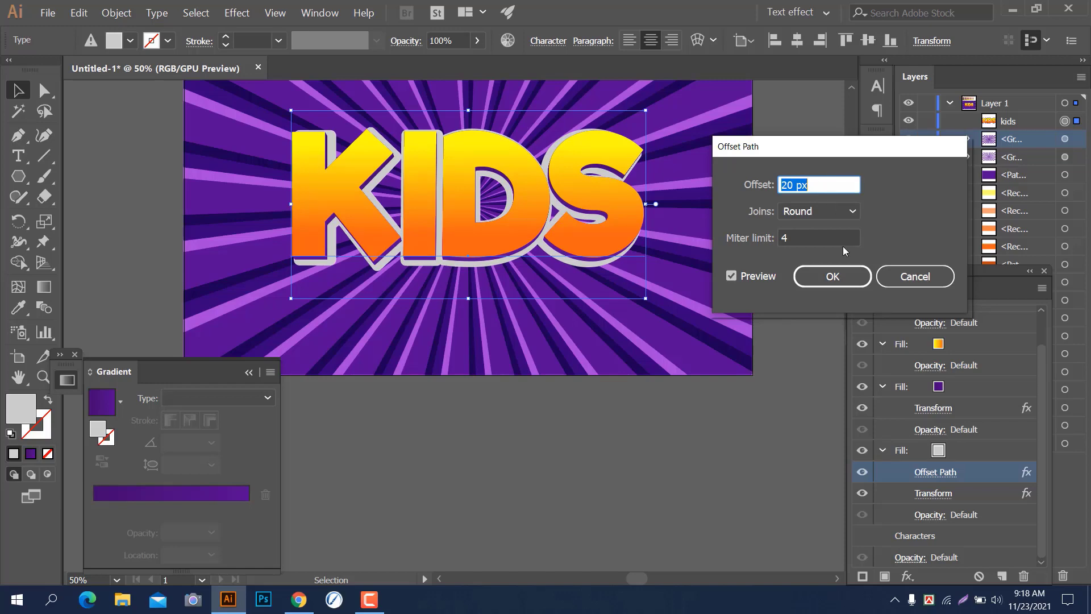
pyautogui.click(832, 276)
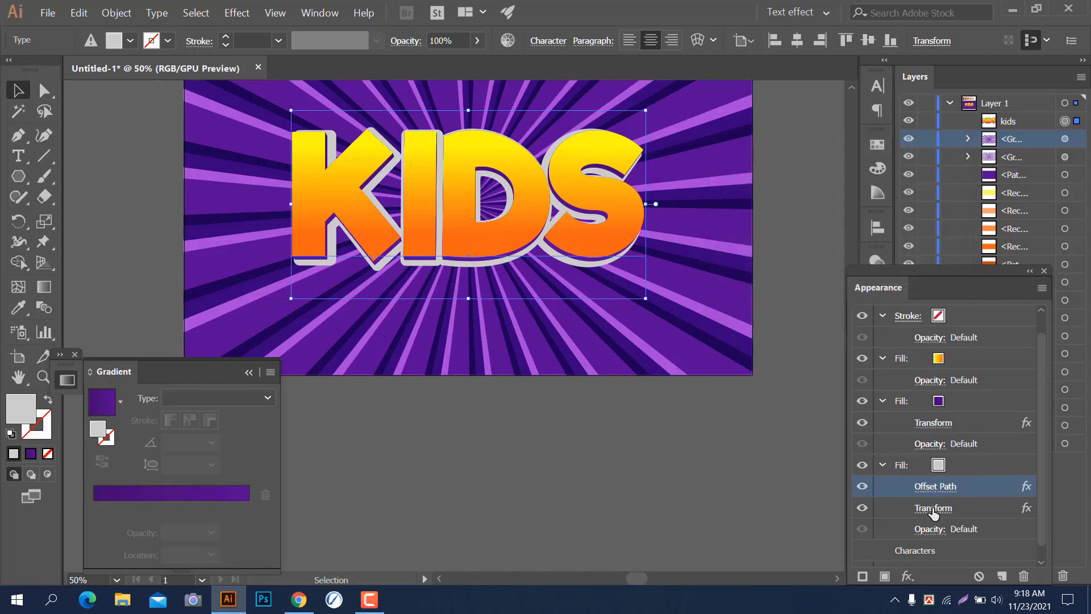
# Set the vertical move of the light grey fill's Transform effect to 18 px and apply it
pyautogui.click(934, 506)
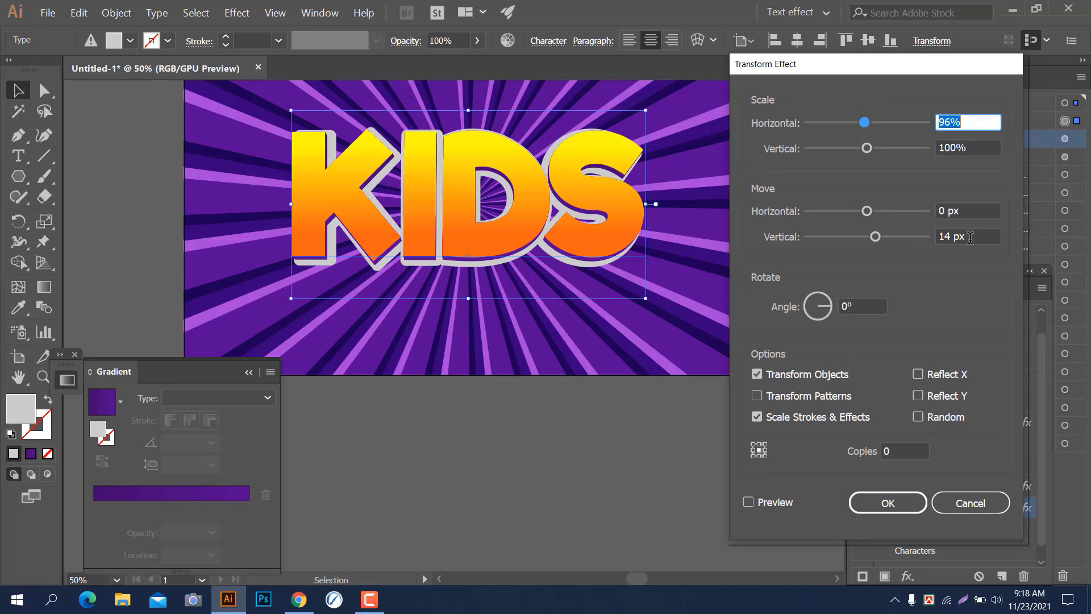
pyautogui.click(970, 237)
pyautogui.press('Up')
pyautogui.press('Up')
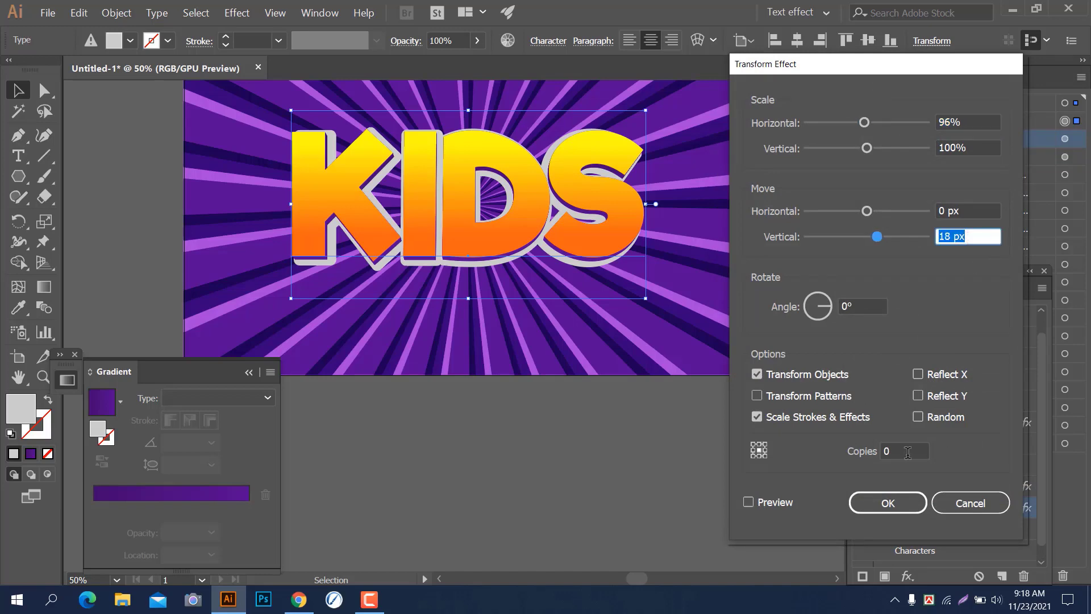
pyautogui.click(864, 505)
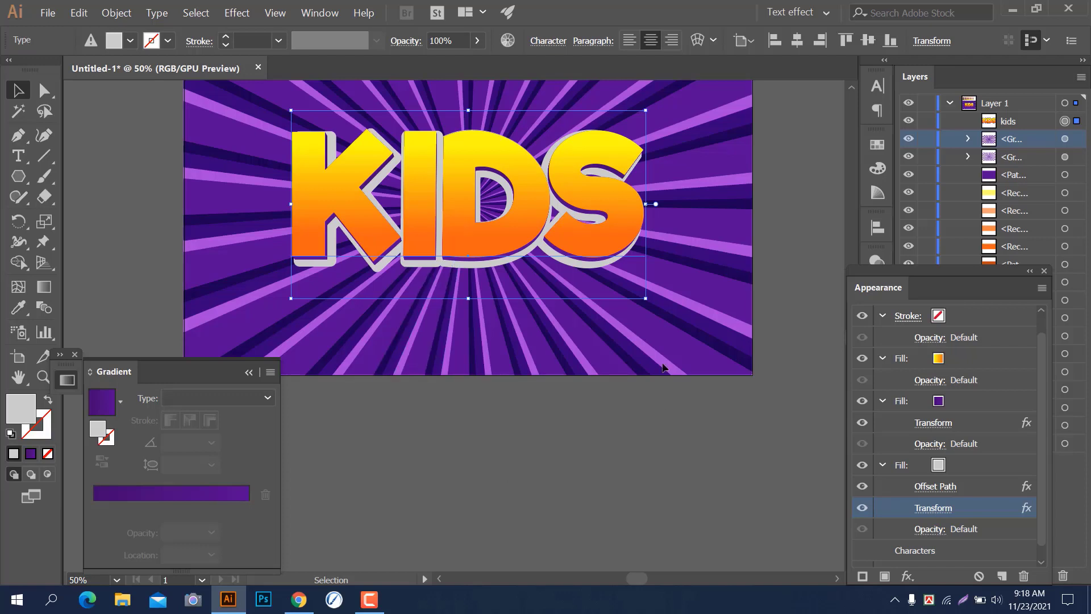
# Add another fill beneath the KIDS text's characters in its appearance stack
pyautogui.scroll(-1, 948, 536)
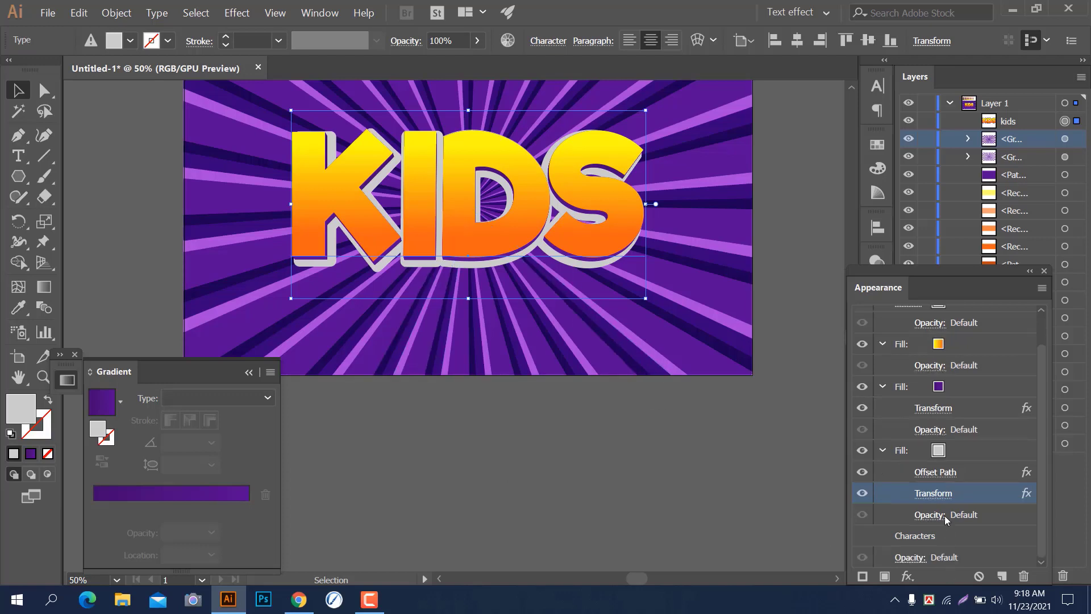
pyautogui.click(927, 540)
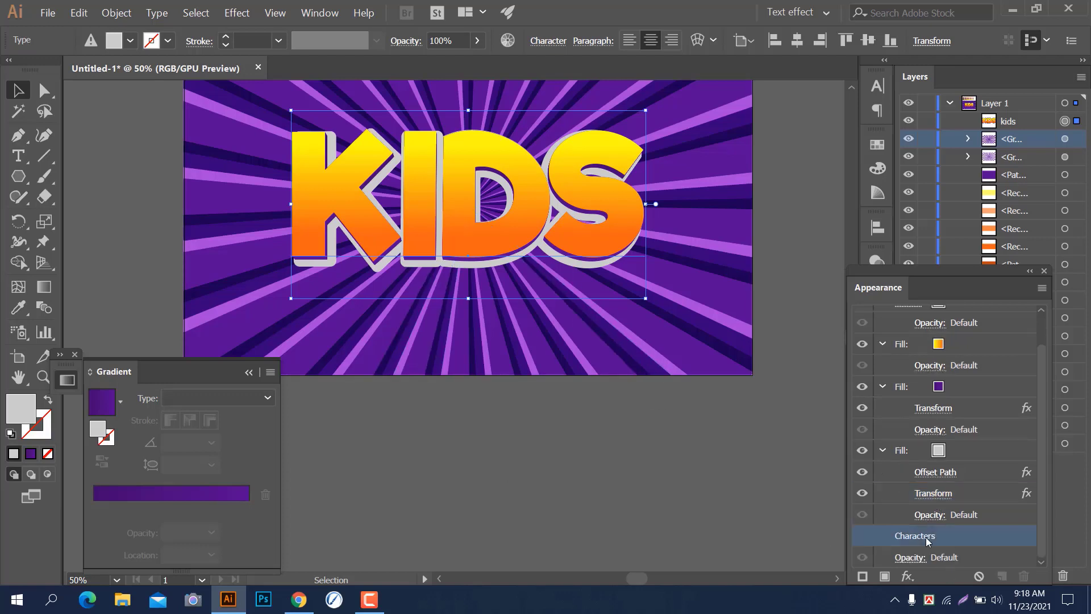
pyautogui.click(884, 577)
pyautogui.scroll(-2, 946, 536)
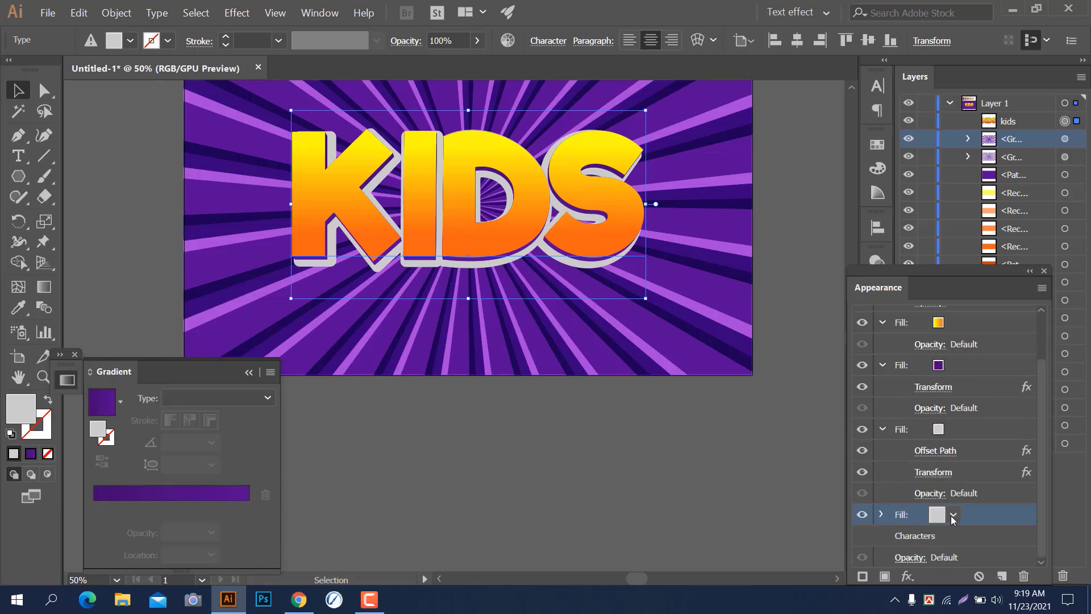
pyautogui.click(907, 576)
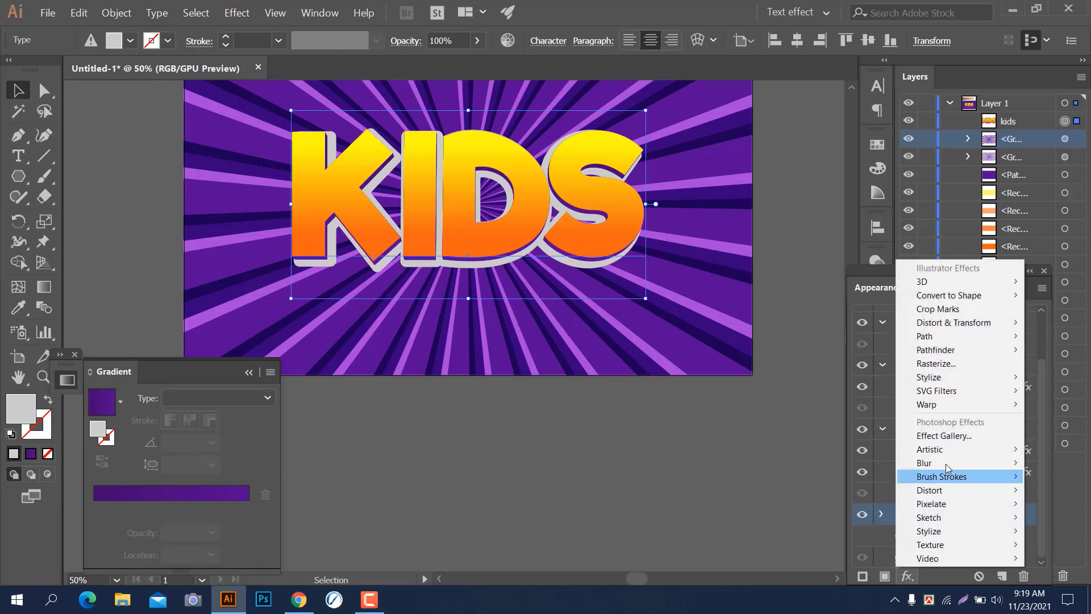
pyautogui.click(837, 472)
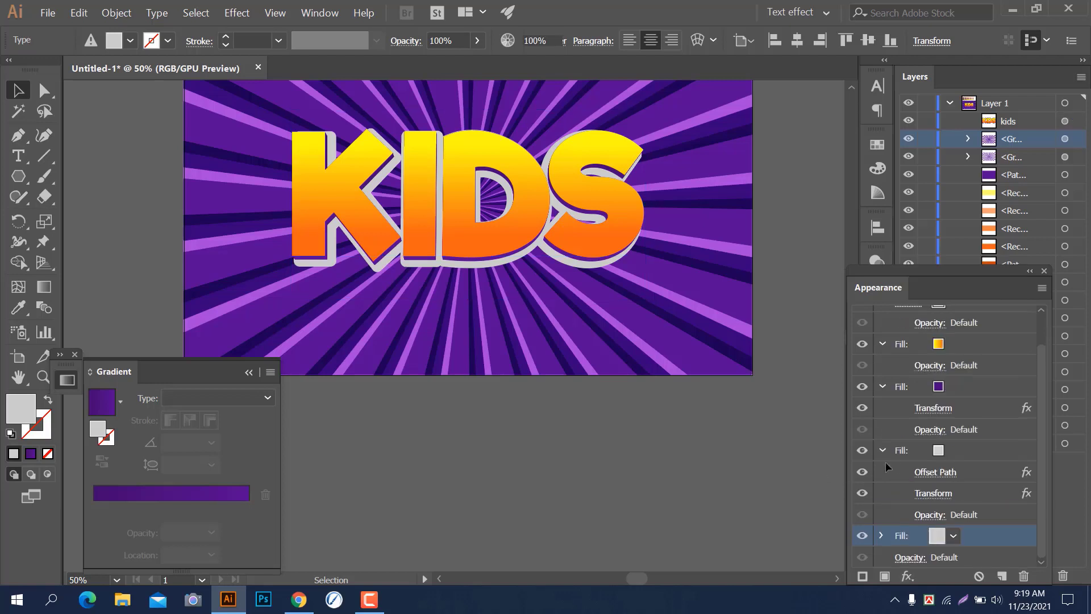
# Apply an Offset Path effect to the new bottom fill with a 20 px offset and Round joins, matching the light grey fill above
pyautogui.click(927, 473)
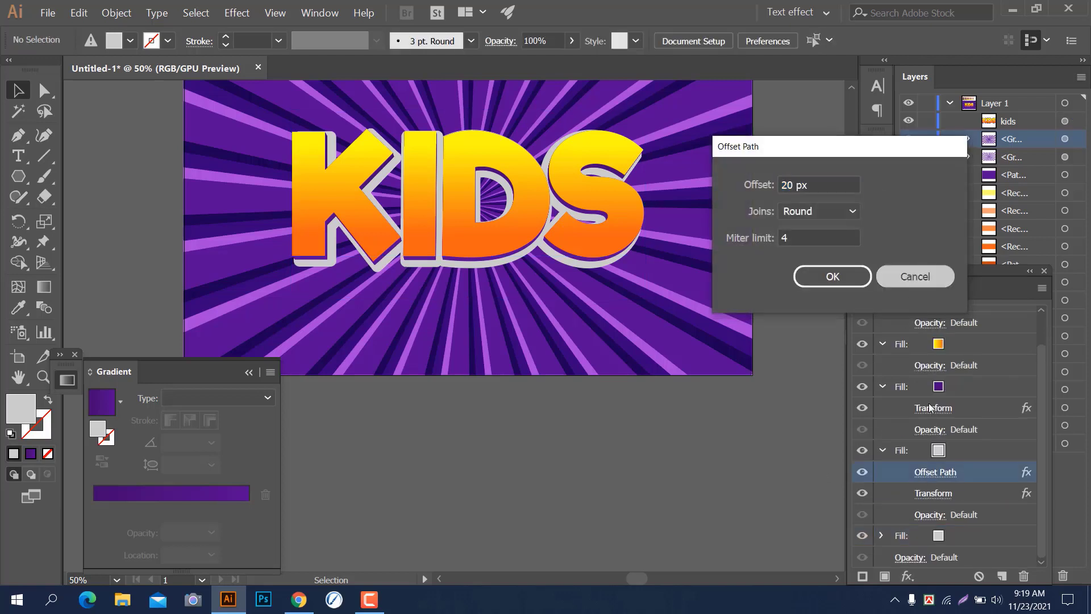
pyautogui.click(907, 276)
pyautogui.click(902, 535)
pyautogui.click(916, 575)
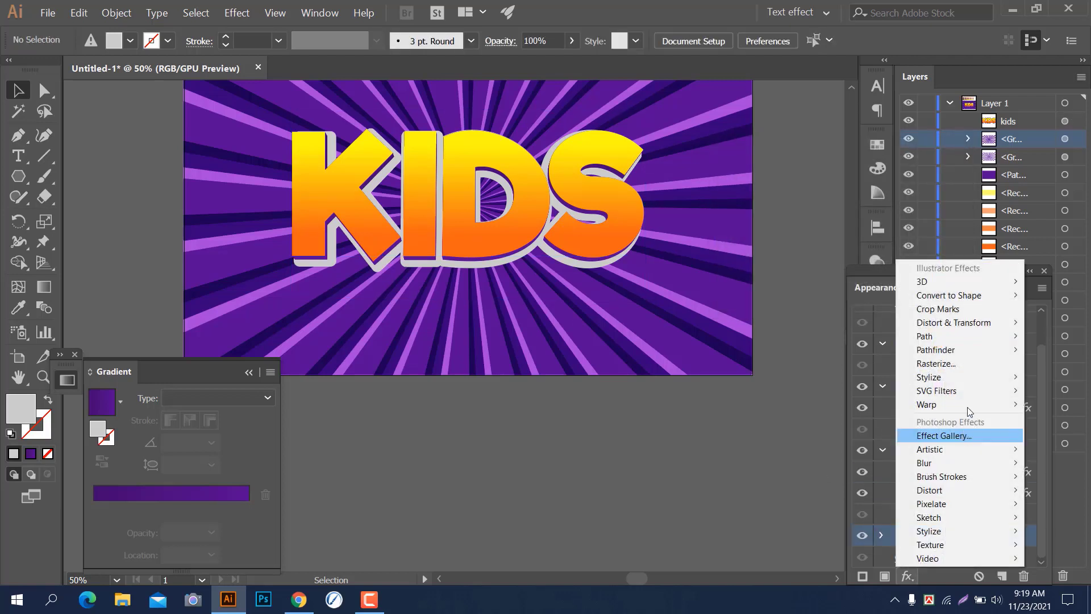
pyautogui.moveTo(898, 336)
pyautogui.click(836, 337)
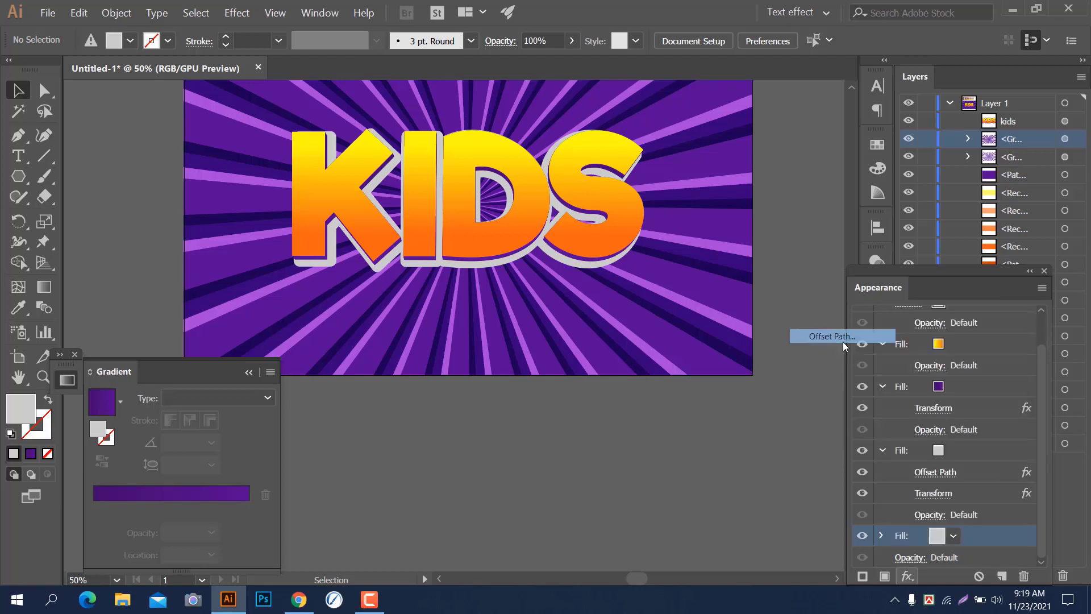
pyautogui.click(819, 216)
pyautogui.click(826, 247)
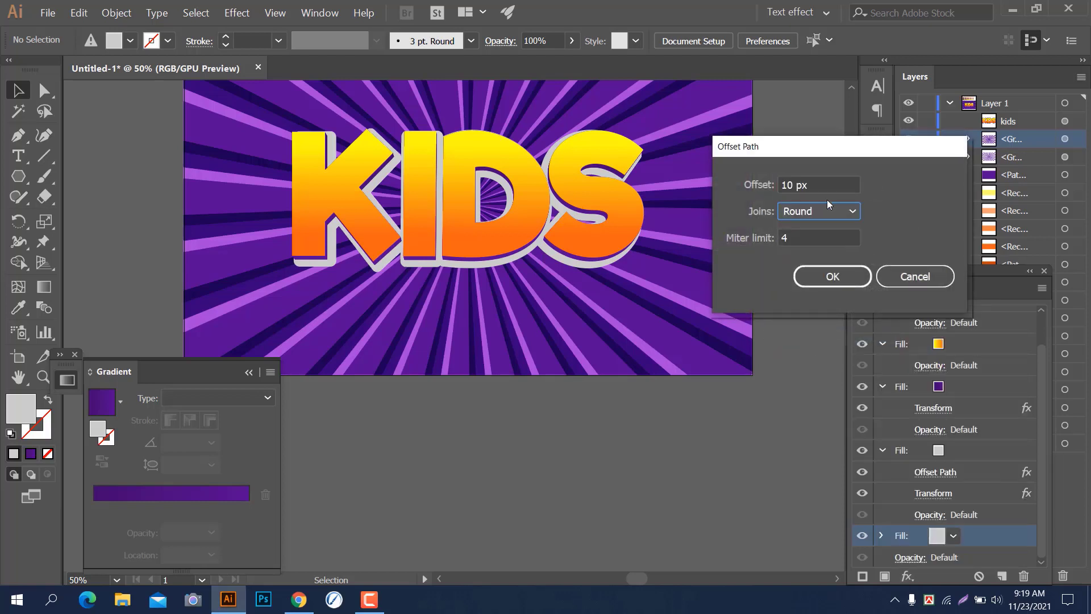
pyautogui.moveTo(831, 185); pyautogui.dragTo(771, 184)
pyautogui.write('20')
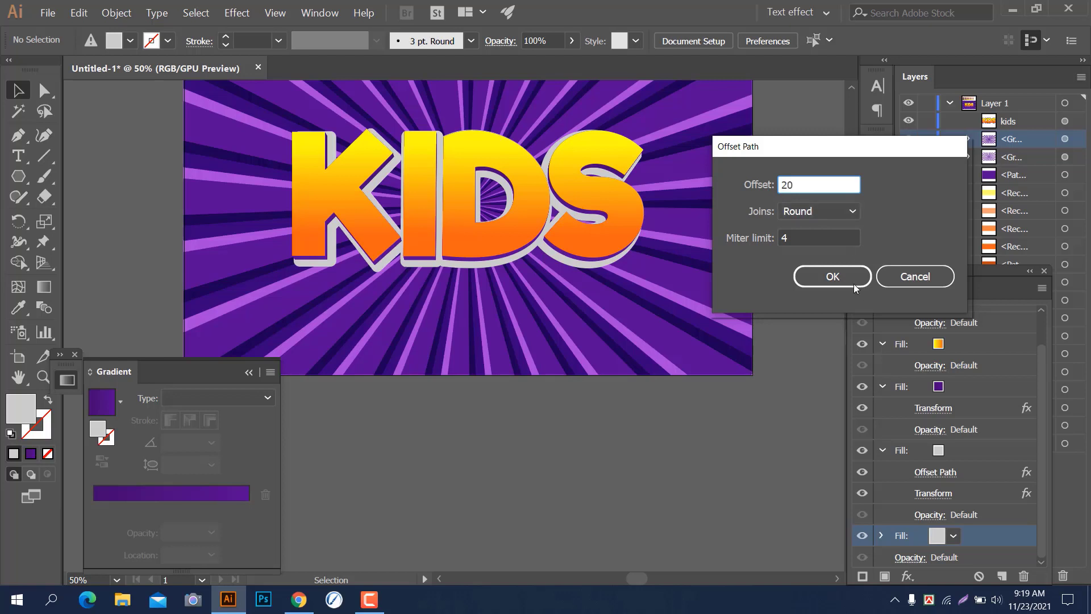
pyautogui.press('Return')
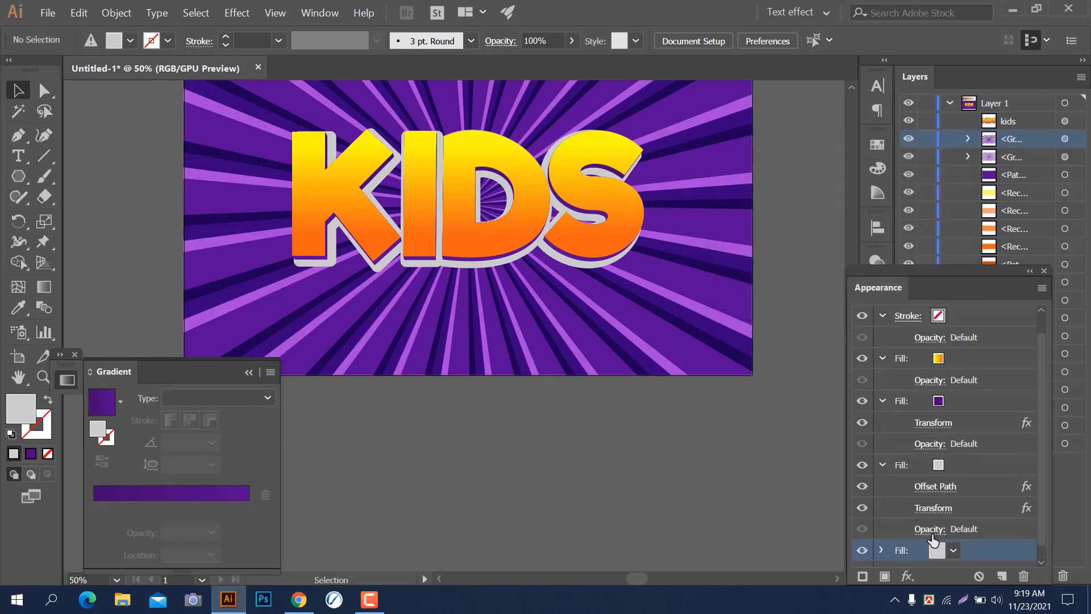
# Add a Transform effect to the bottom fill with 94% horizontal scale and a 14 px vertical move
pyautogui.click(908, 575)
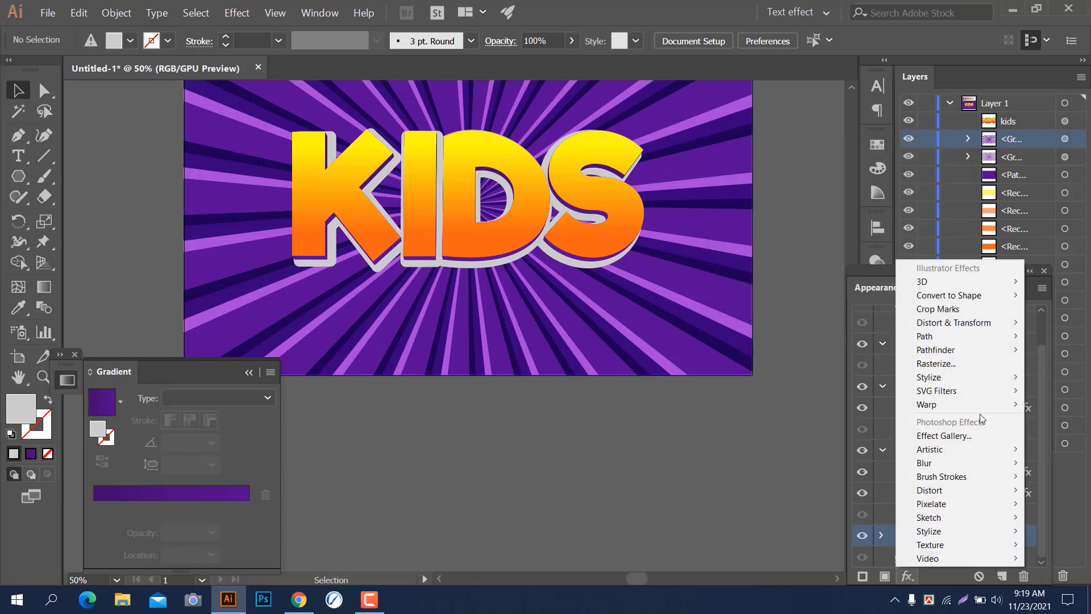
pyautogui.moveTo(975, 324)
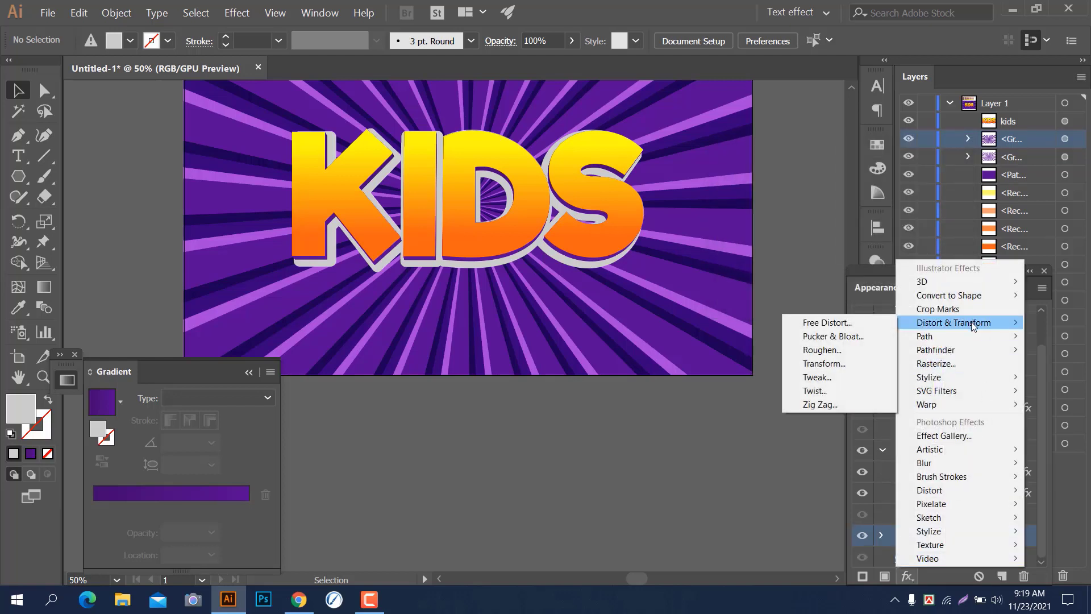
pyautogui.click(824, 363)
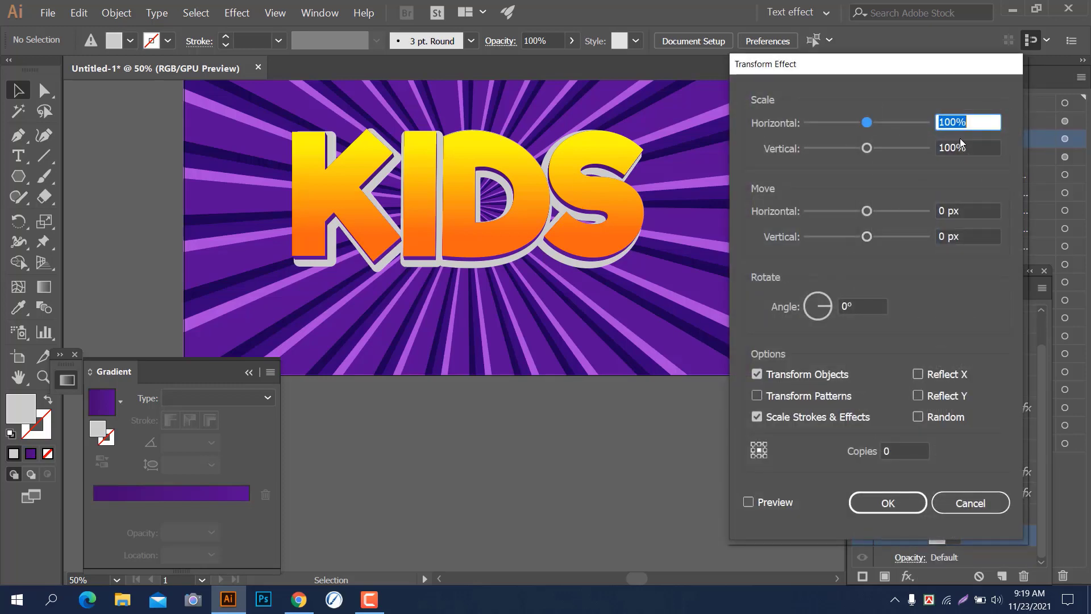
pyautogui.press('Down')
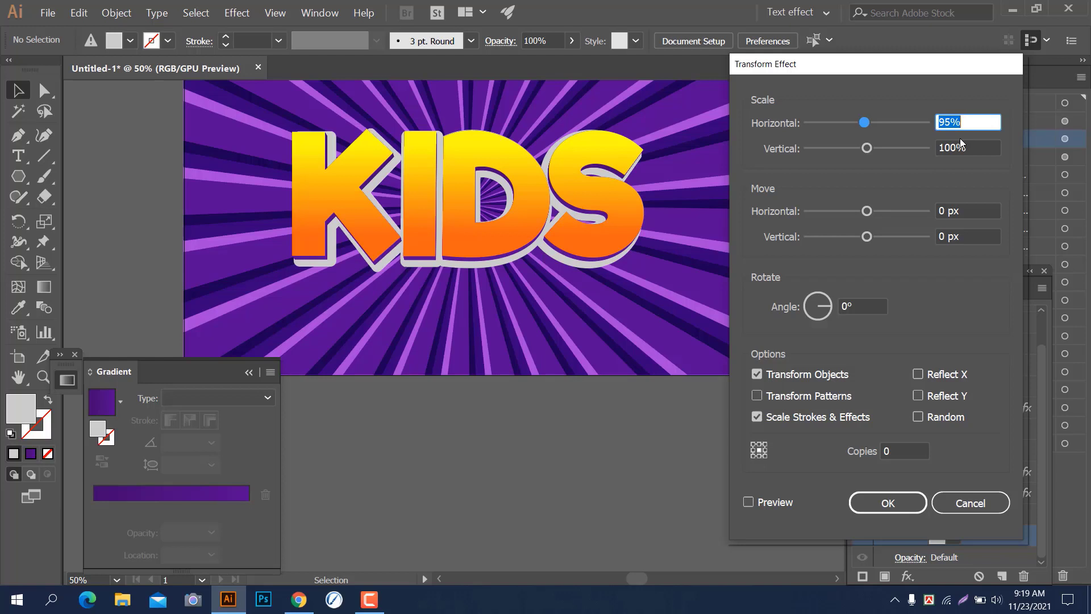
pyautogui.click(968, 235)
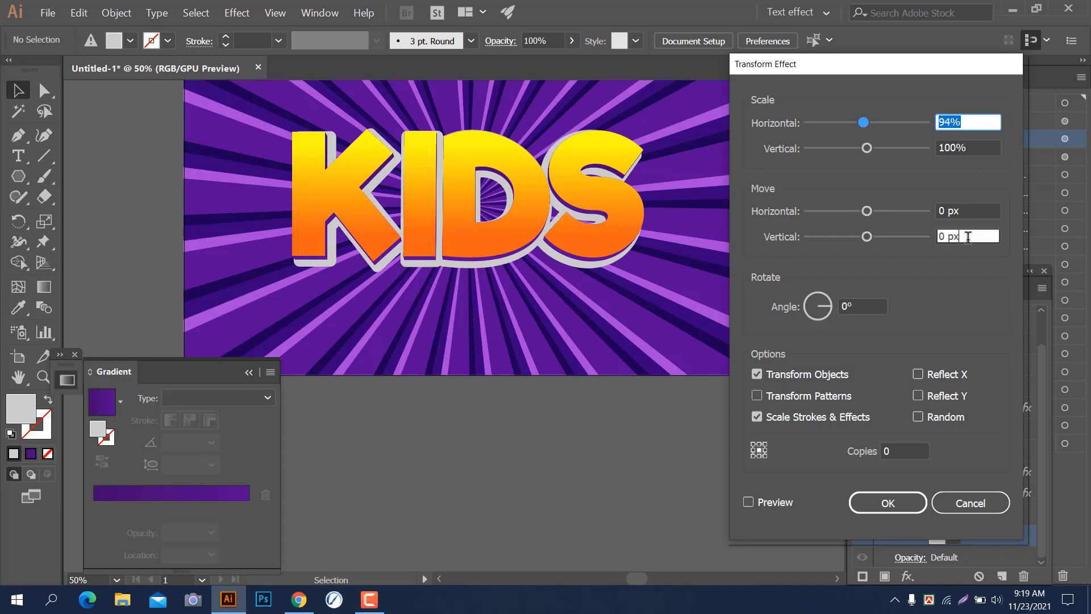
pyautogui.press('Up')
pyautogui.press('Up')
pyautogui.press('Up')
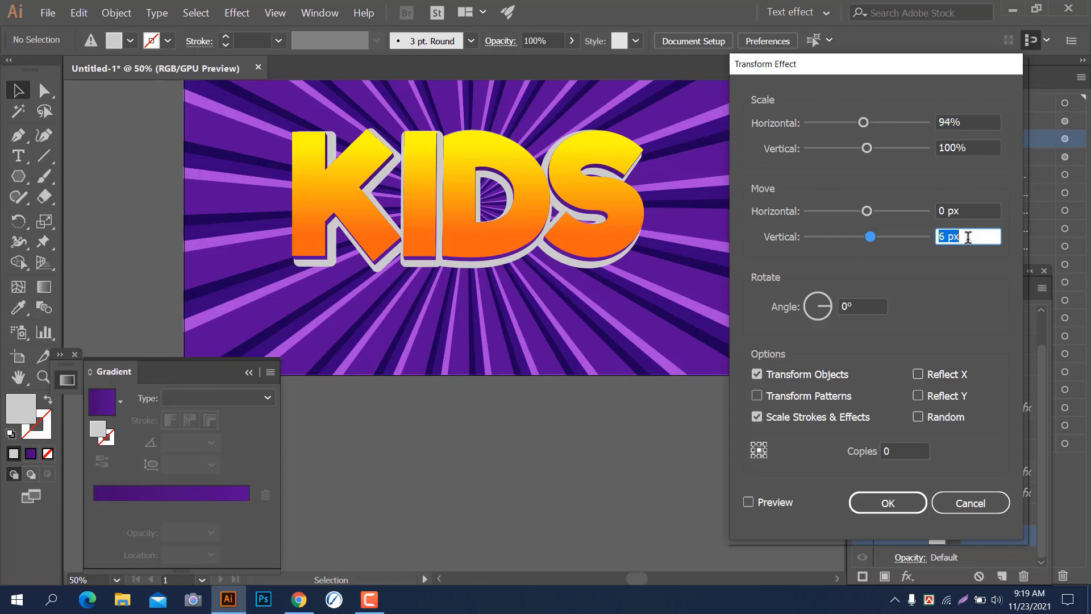
pyautogui.press('Up')
pyautogui.click(888, 503)
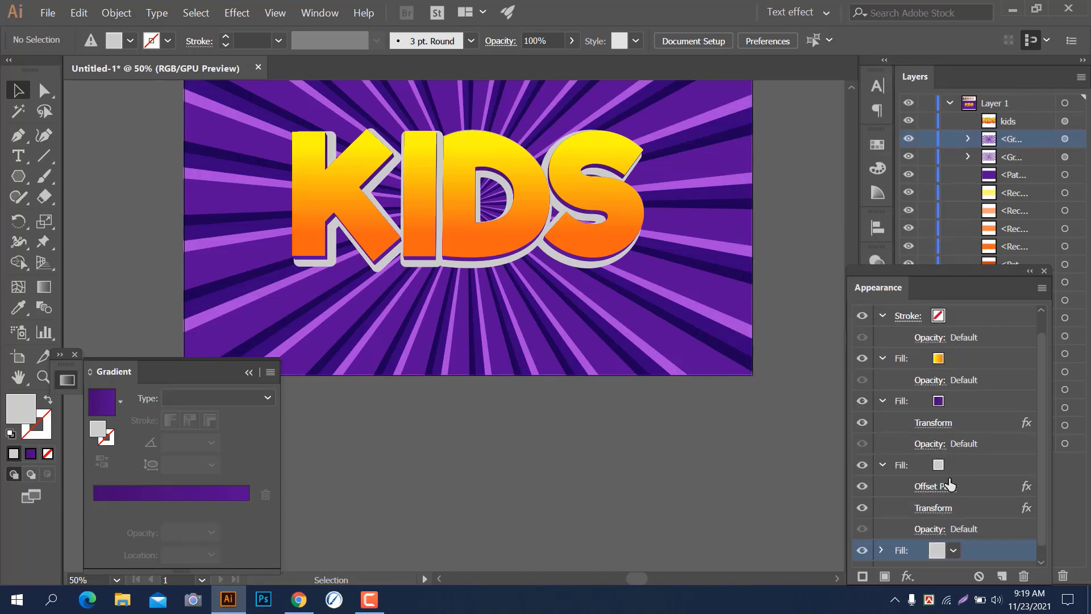
# Match the bottom fill's Transform effect to the grey fill above, with 96% horizontal scale and an 18 px vertical move
pyautogui.scroll(-1, 951, 490)
pyautogui.click(936, 494)
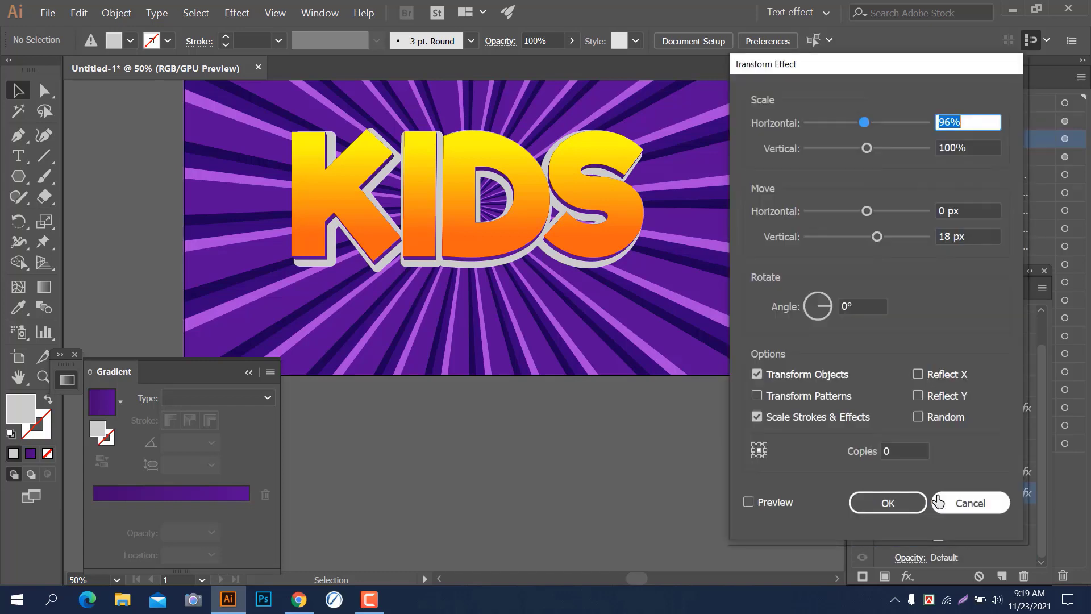
pyautogui.click(965, 499)
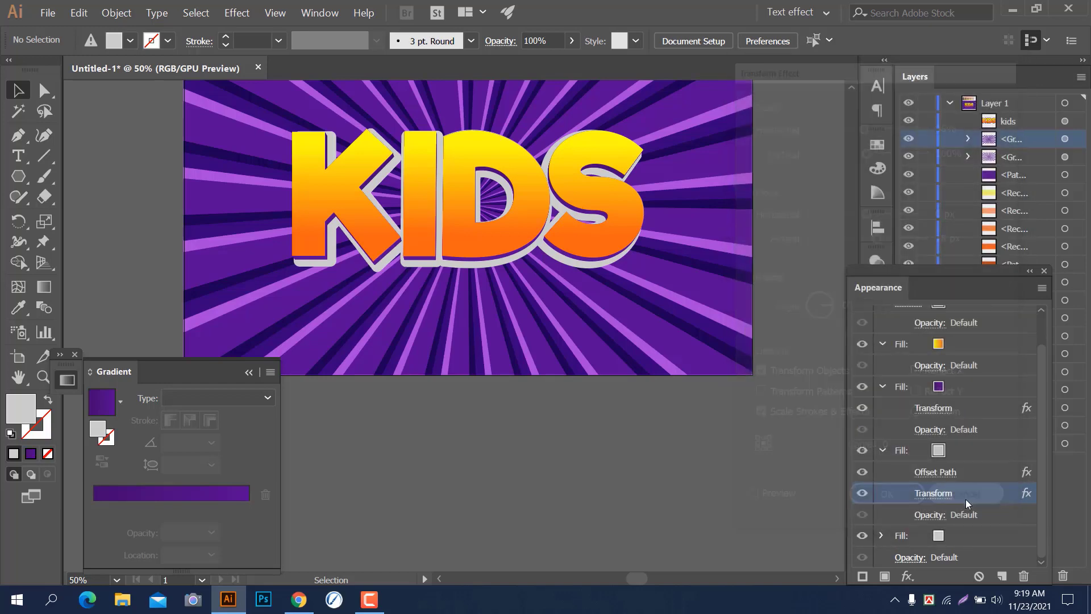
pyautogui.click(881, 535)
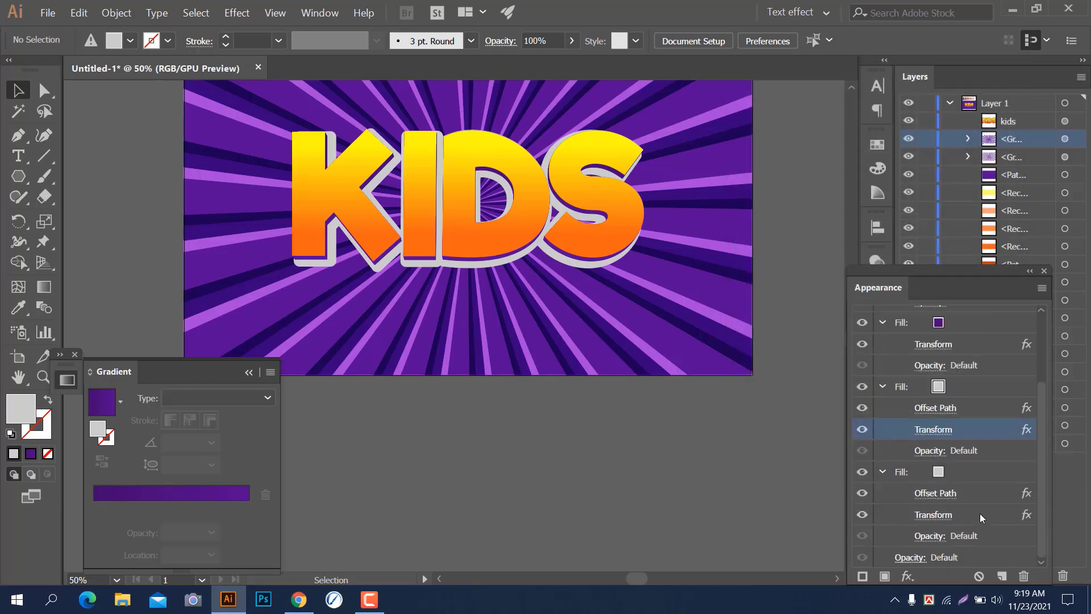
pyautogui.click(933, 514)
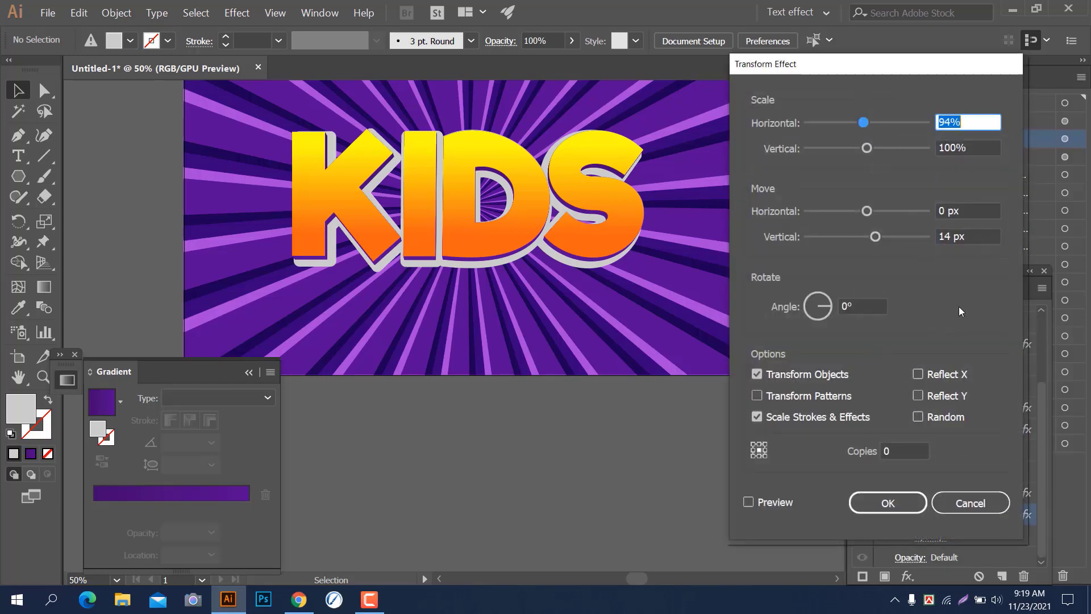
pyautogui.click(965, 236)
pyautogui.moveTo(965, 236); pyautogui.dragTo(930, 238)
pyautogui.write('1')
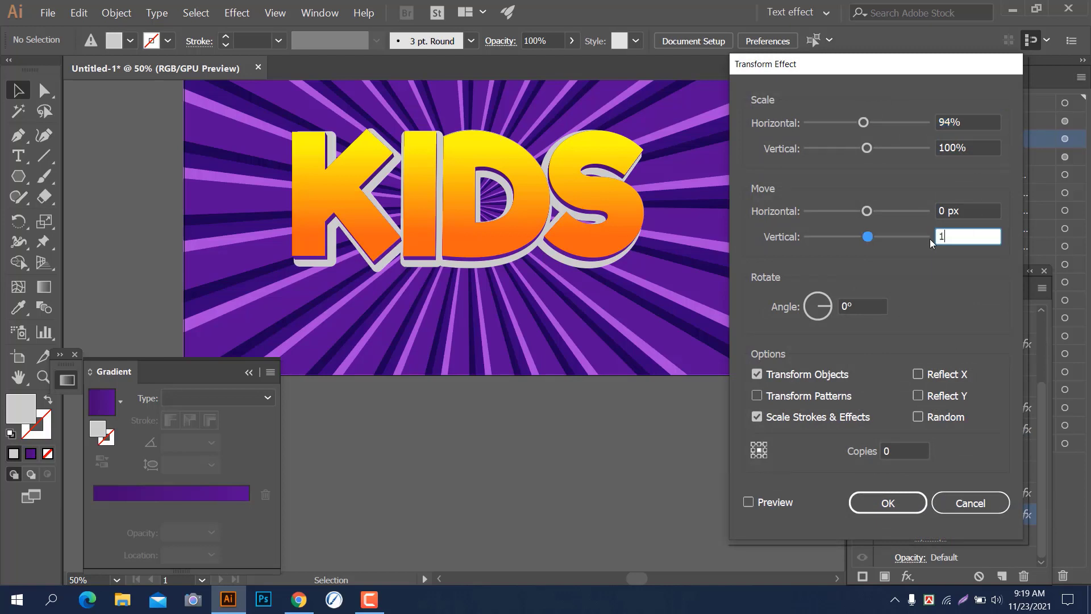
pyautogui.write('8')
pyautogui.click(976, 121)
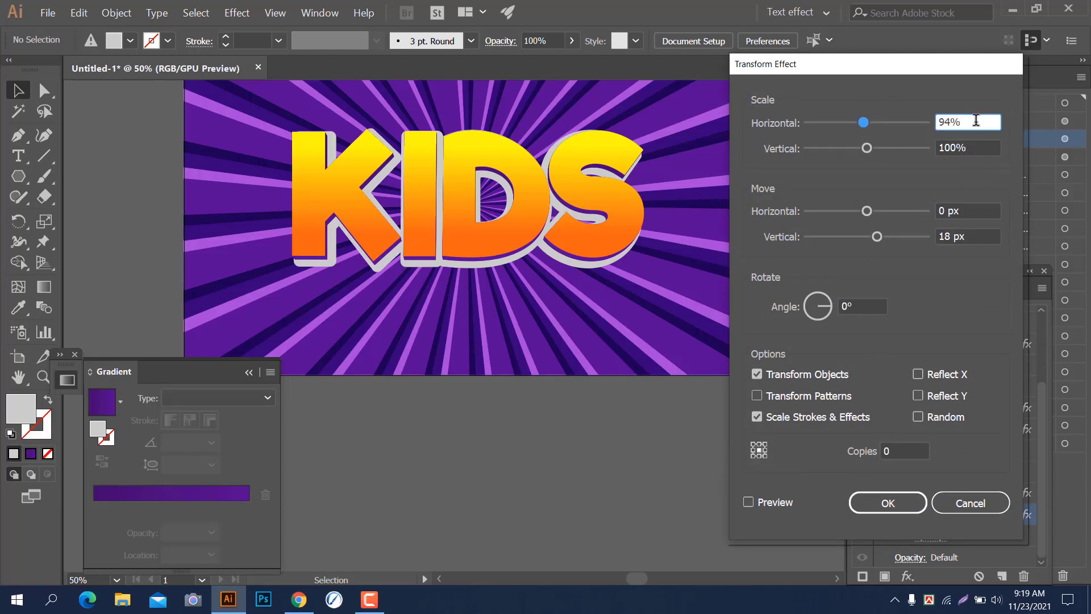
pyautogui.press('Up')
pyautogui.press('Up')
pyautogui.click(888, 502)
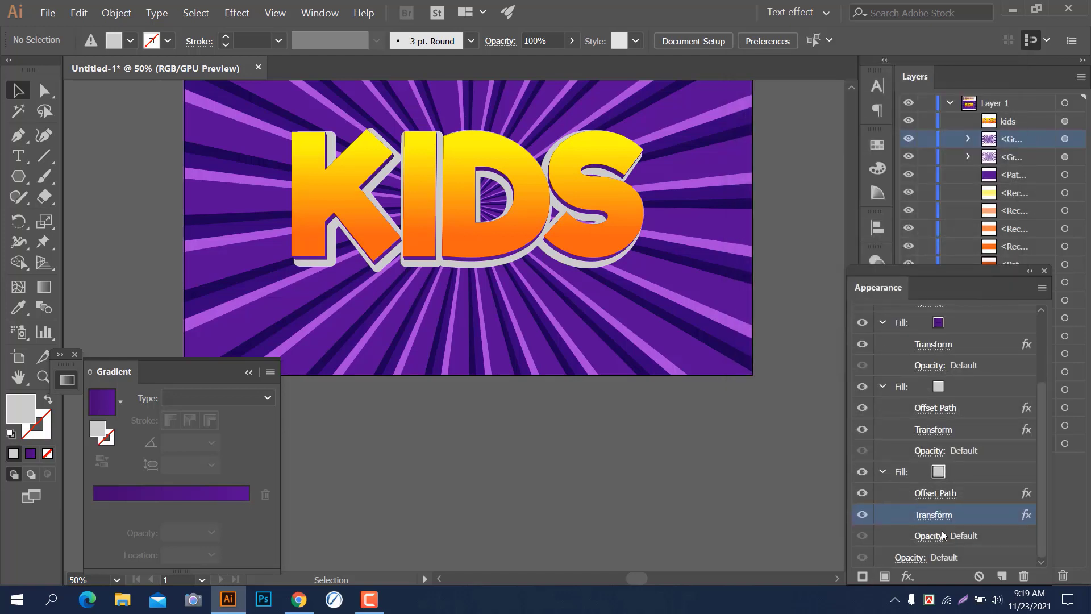
# Change the bottom fill's color from the swatches, trying purple and settling on medium blue
pyautogui.click(947, 478)
pyautogui.click(951, 475)
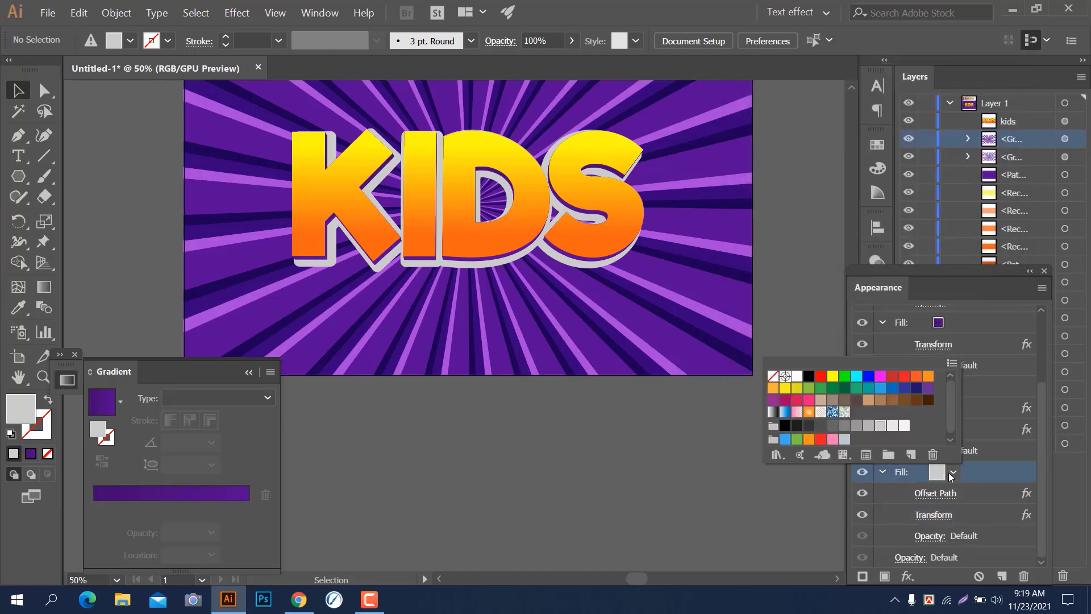
pyautogui.click(926, 390)
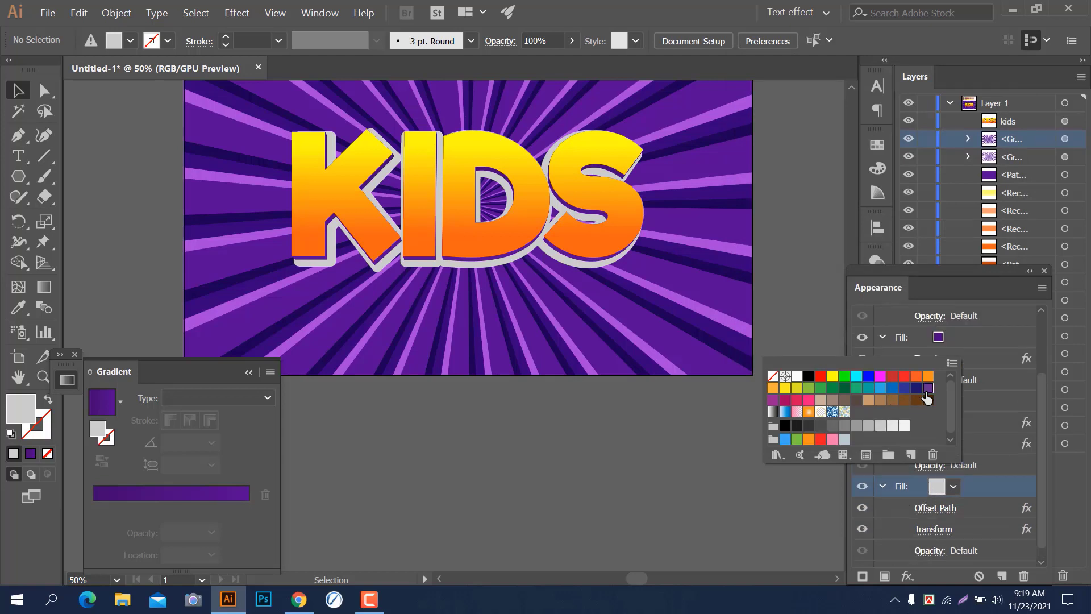
pyautogui.click(892, 390)
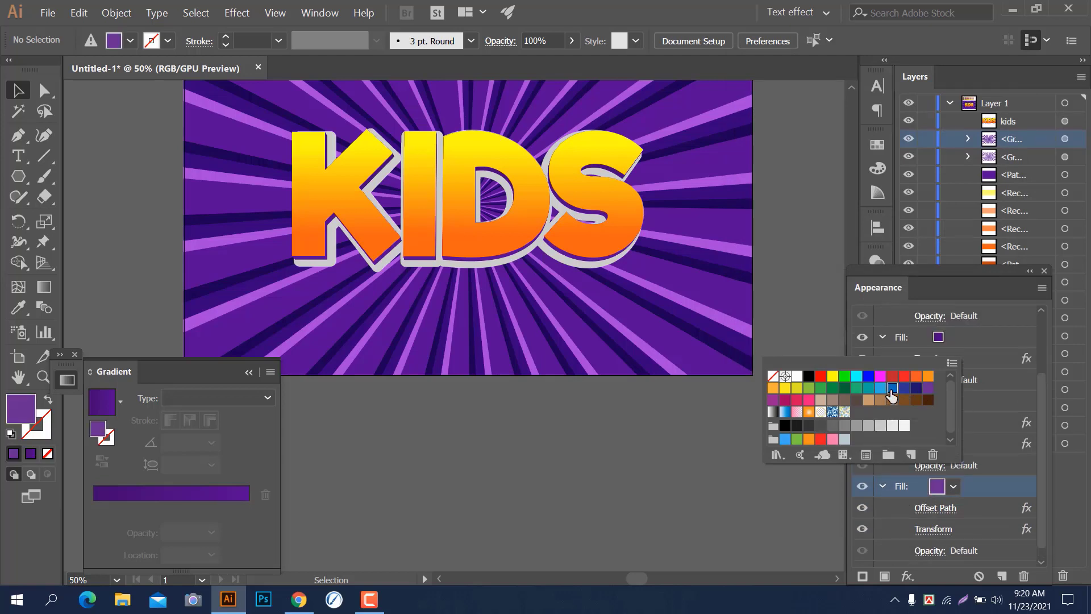
pyautogui.click(967, 509)
pyautogui.scroll(-1, 941, 536)
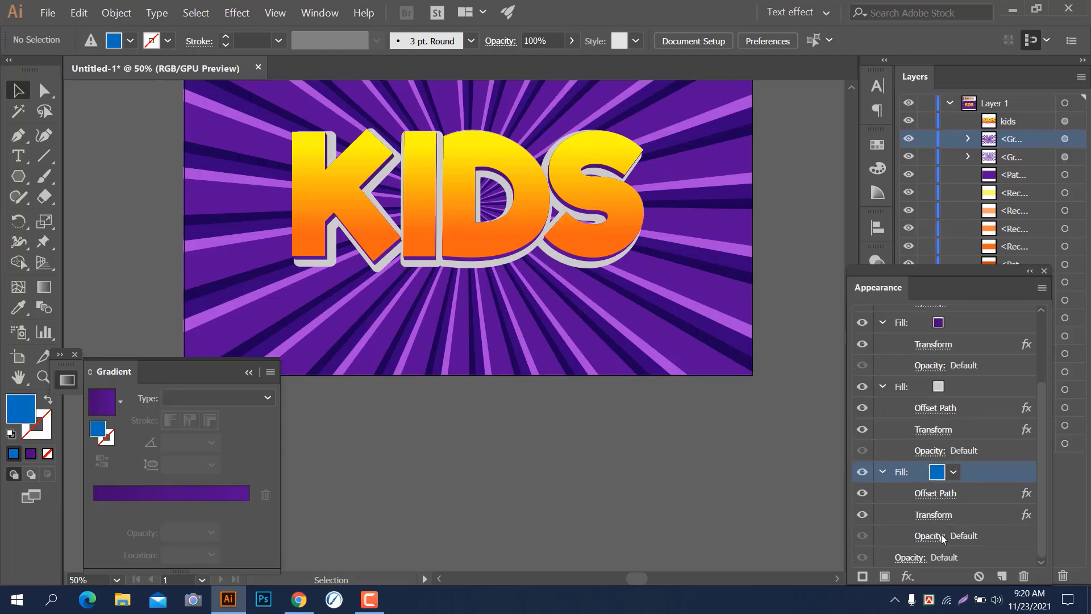
pyautogui.click(908, 575)
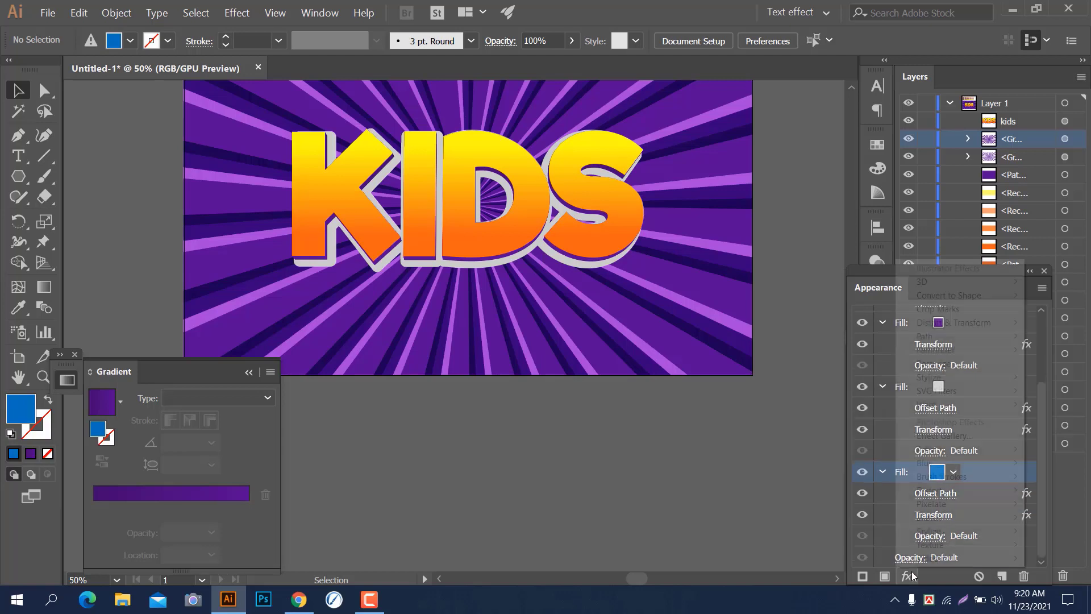
pyautogui.moveTo(966, 323)
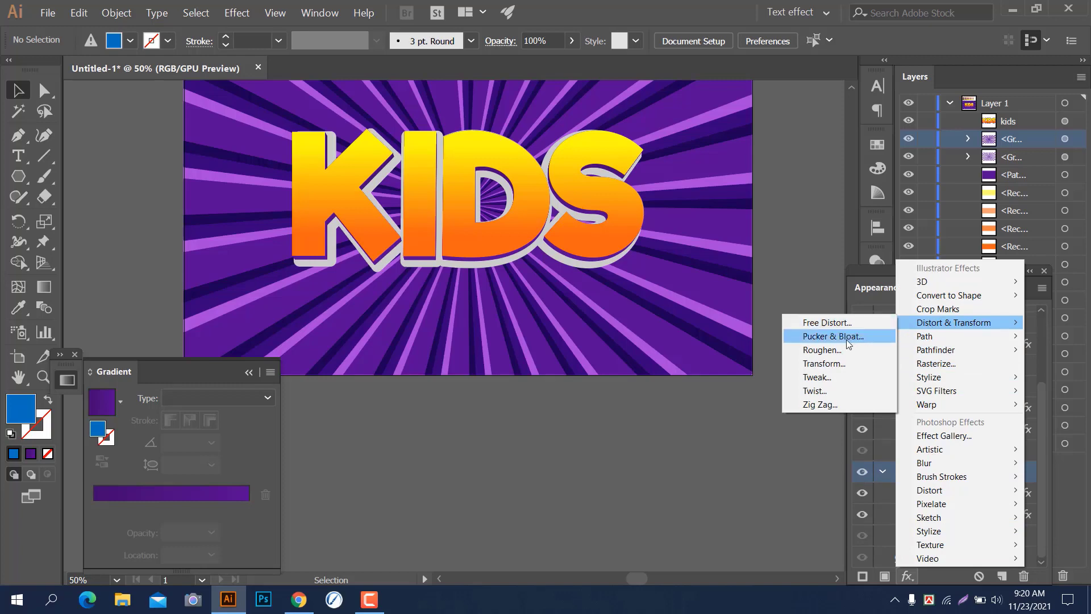
pyautogui.click(842, 364)
pyautogui.click(748, 502)
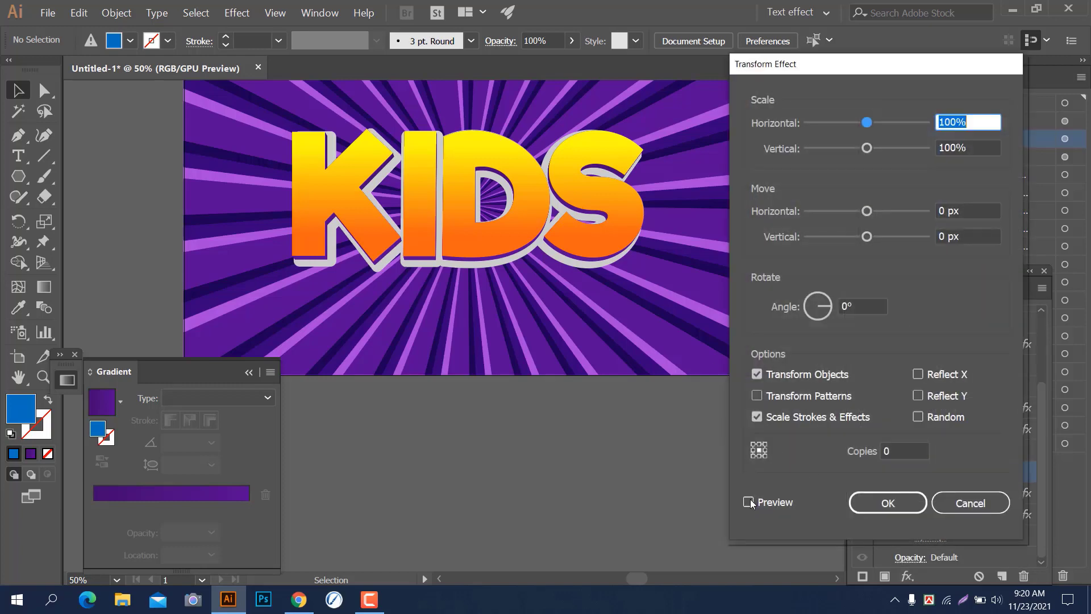
pyautogui.click(977, 120)
pyautogui.write('99.9')
pyautogui.click(943, 237)
pyautogui.write('0')
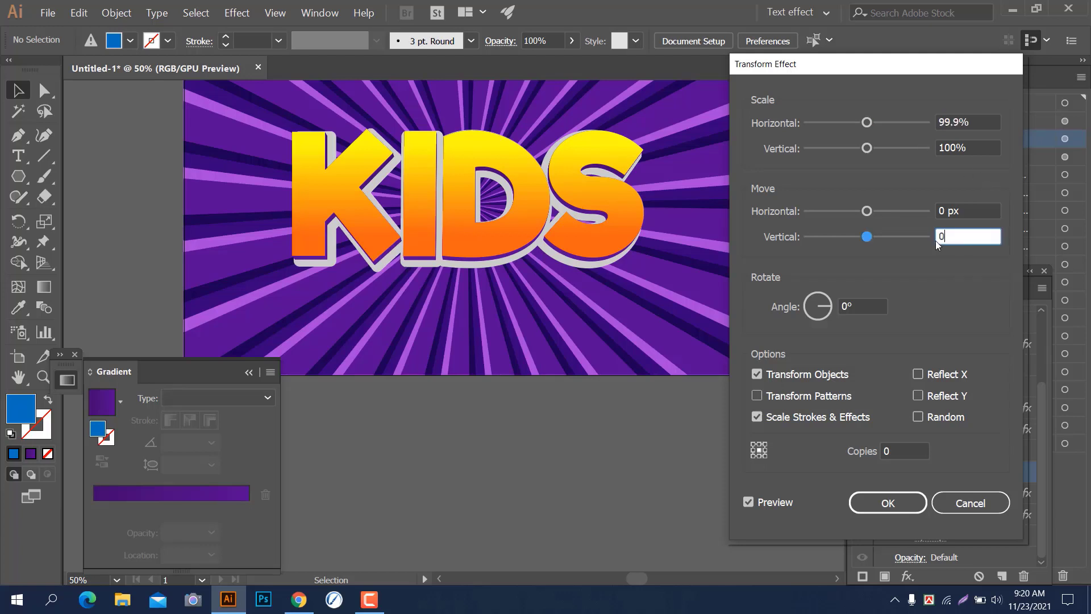
pyautogui.write('.9')
pyautogui.click(923, 453)
pyautogui.press('Up')
pyautogui.press('Up')
pyautogui.press('Up')
pyautogui.press('Up')
pyautogui.press('Up')
pyautogui.press('Up')
pyautogui.press('Up')
pyautogui.press('Up')
pyautogui.press('Up')
pyautogui.press('Up')
pyautogui.press('Up')
pyautogui.press('Up')
pyautogui.press('Up')
pyautogui.press('Up')
pyautogui.press('Up')
pyautogui.press('Up')
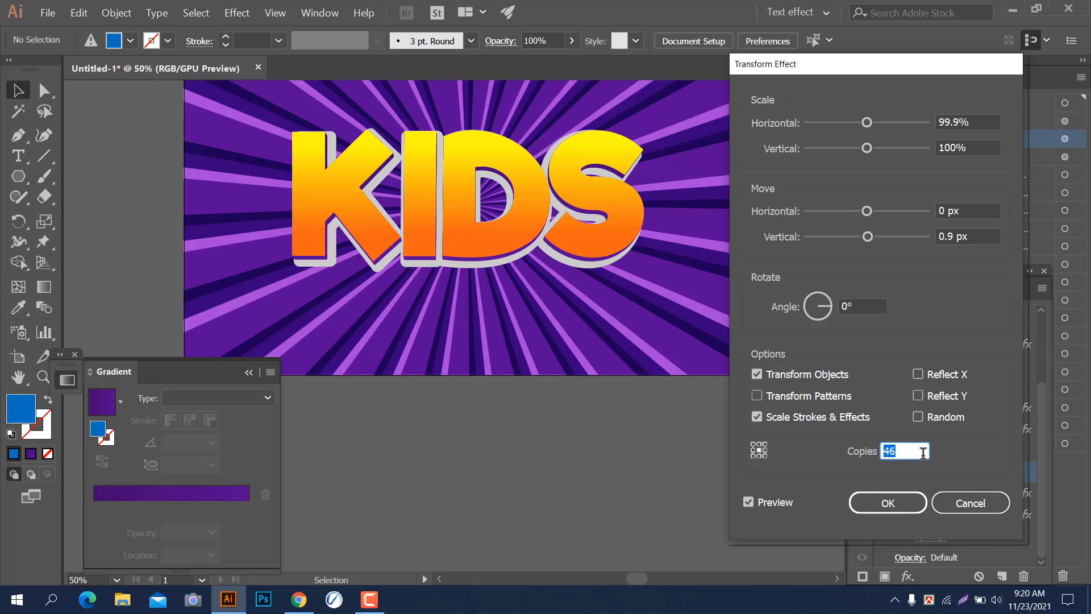
pyautogui.click(959, 505)
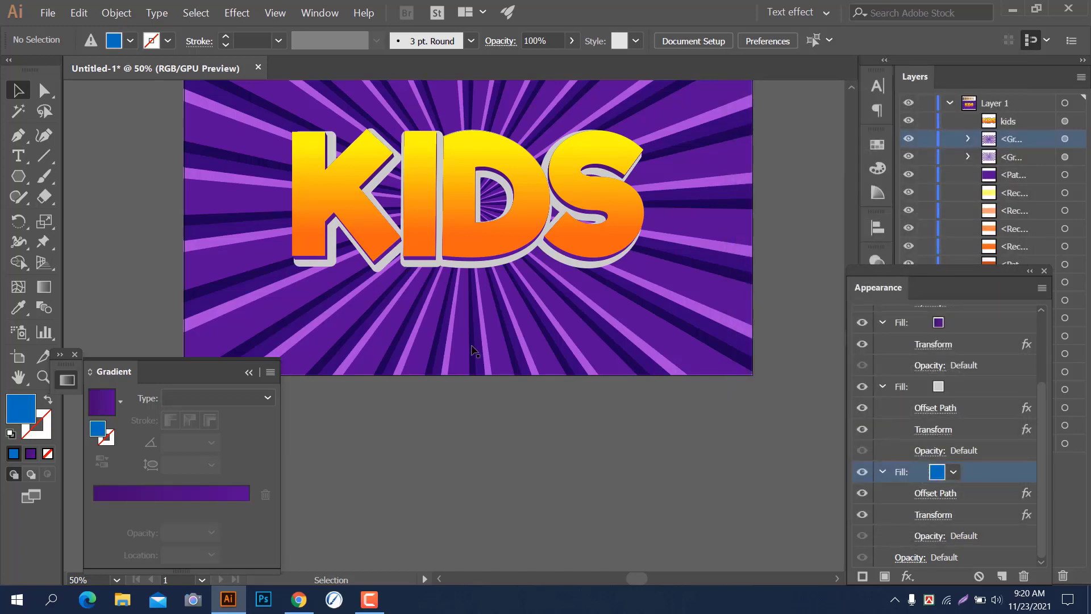
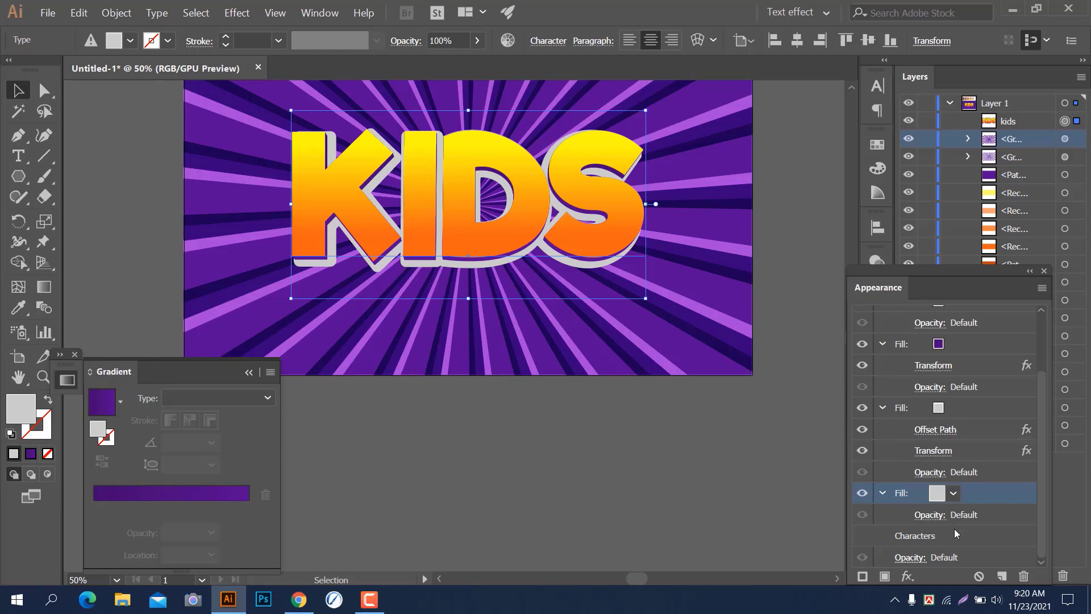
# Change the KIDS text's bottom light grey fill to medium blue from the swatches
pyautogui.click(953, 493)
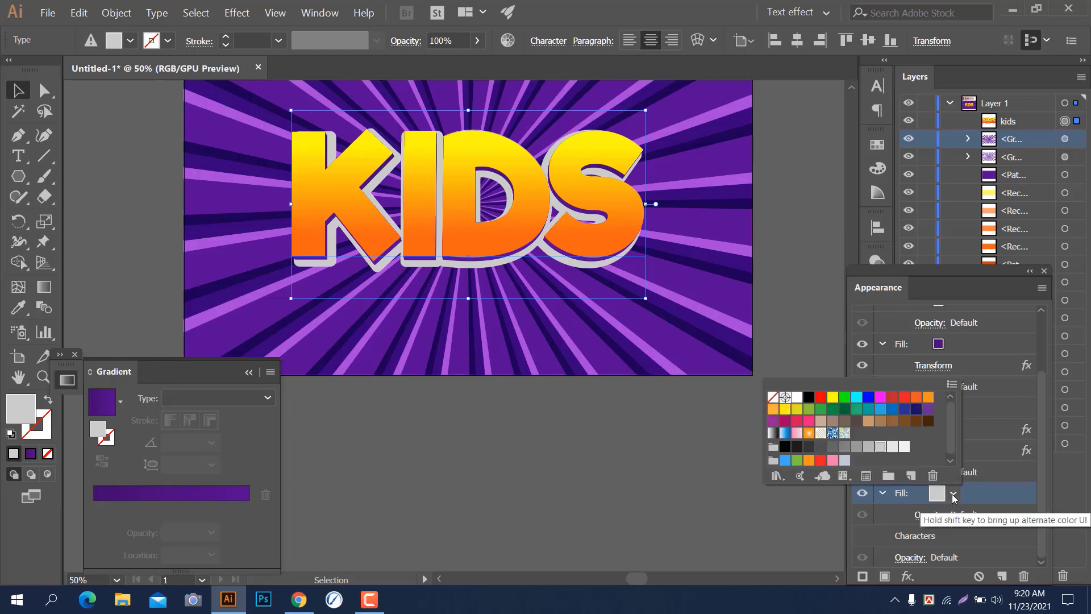
pyautogui.click(892, 409)
pyautogui.click(982, 510)
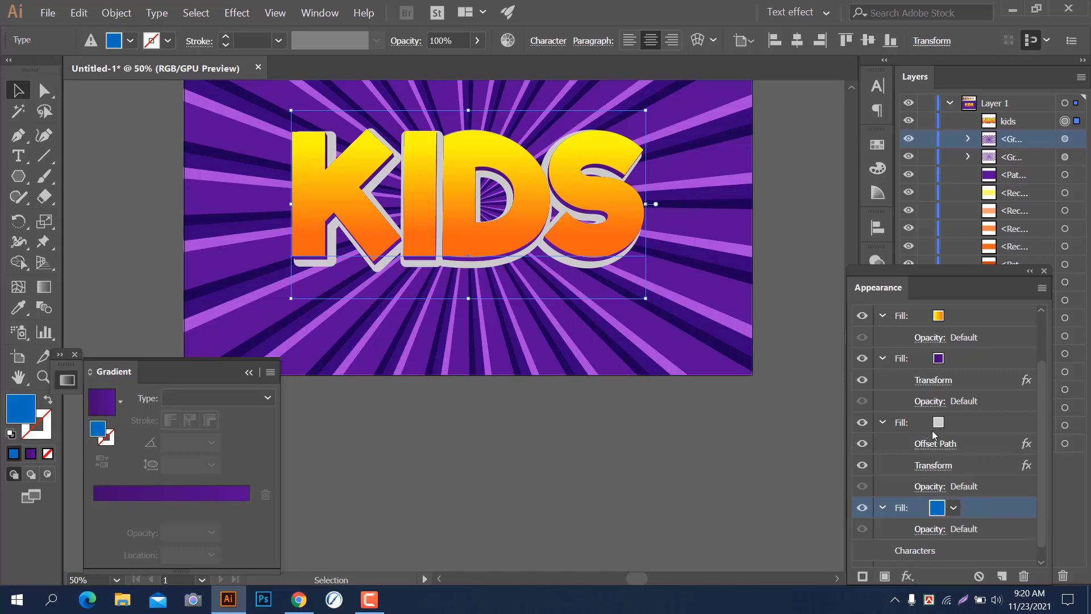
# Add an Offset Path effect to the blue bottom fill with a 20 px offset and Round joins, after checking the grey fill's effect settings
pyautogui.click(923, 449)
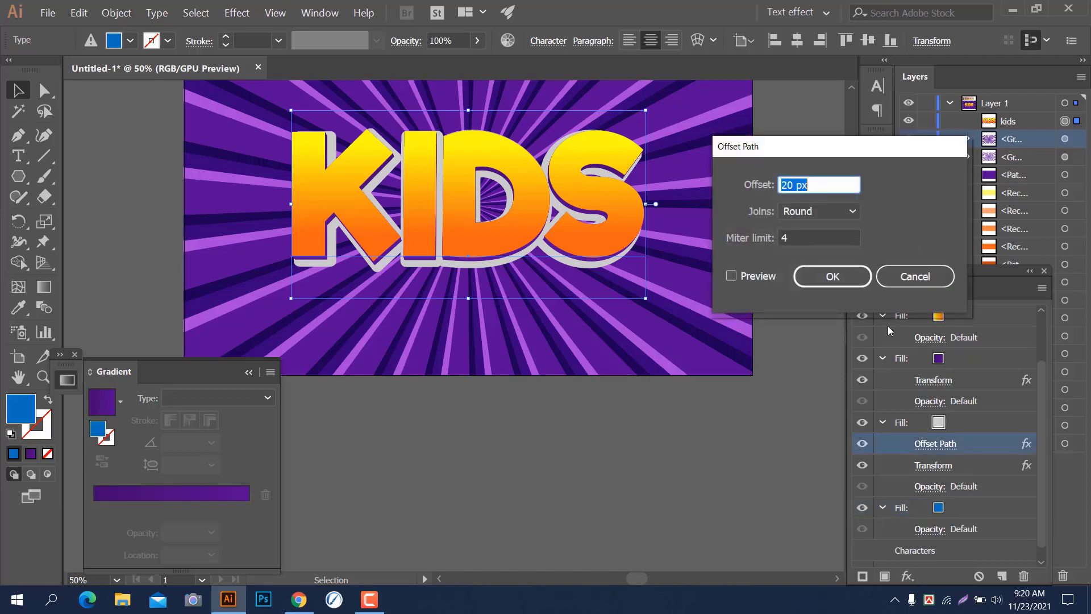
pyautogui.click(904, 277)
pyautogui.click(933, 465)
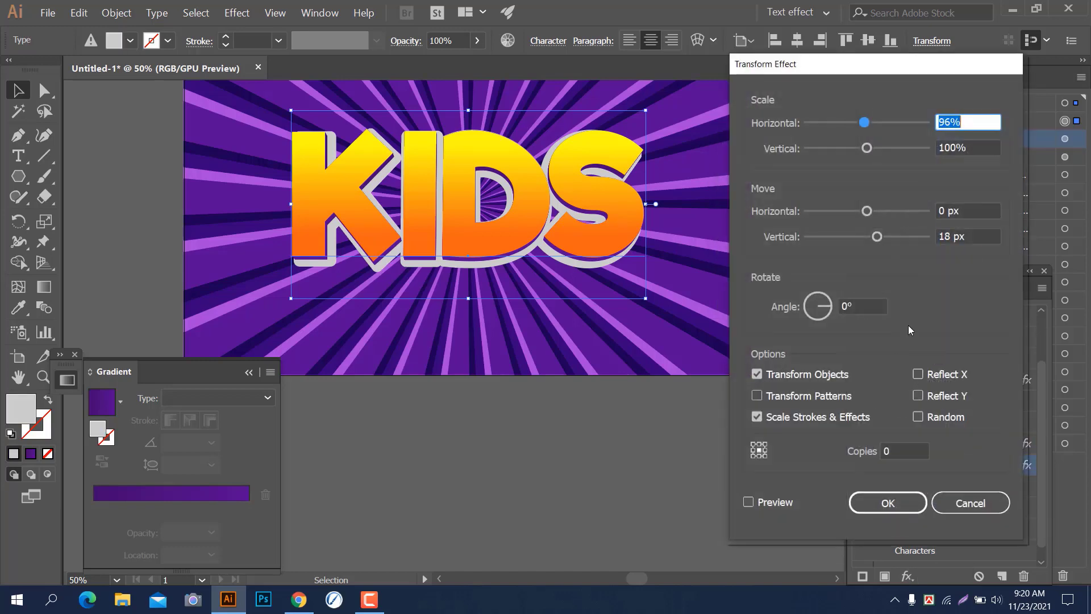
pyautogui.click(1009, 505)
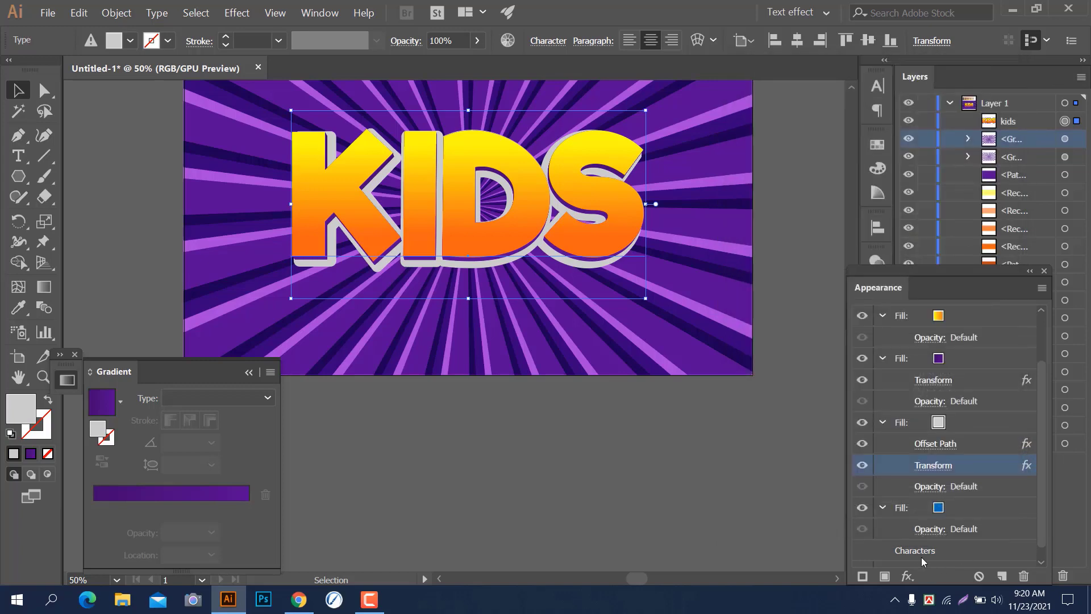
pyautogui.scroll(-1, 920, 540)
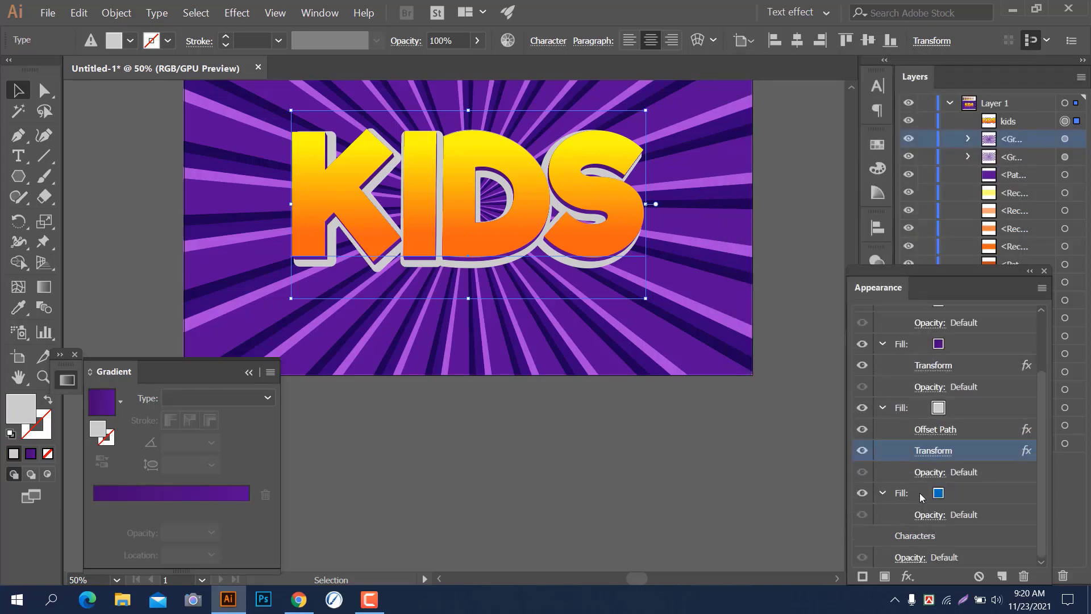
pyautogui.click(922, 497)
pyautogui.click(907, 576)
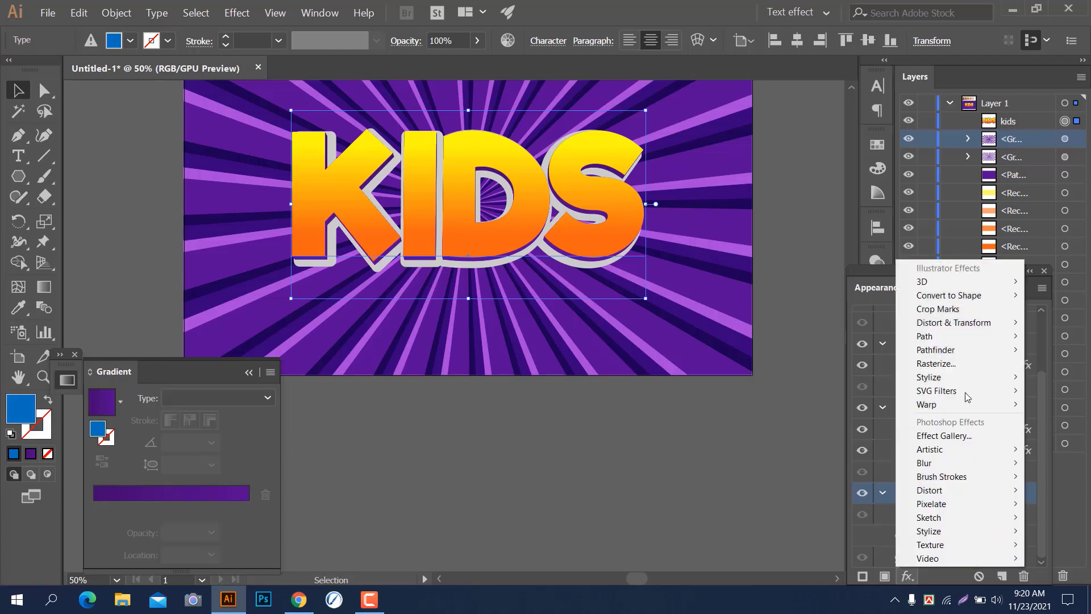
pyautogui.moveTo(938, 337)
pyautogui.click(812, 336)
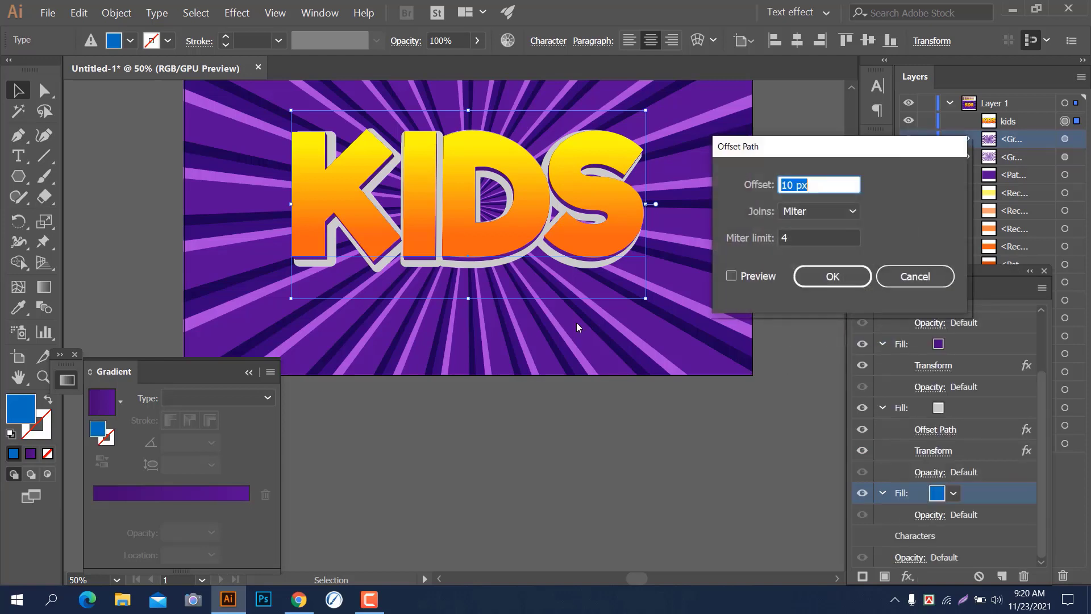
pyautogui.write('20')
pyautogui.click(830, 215)
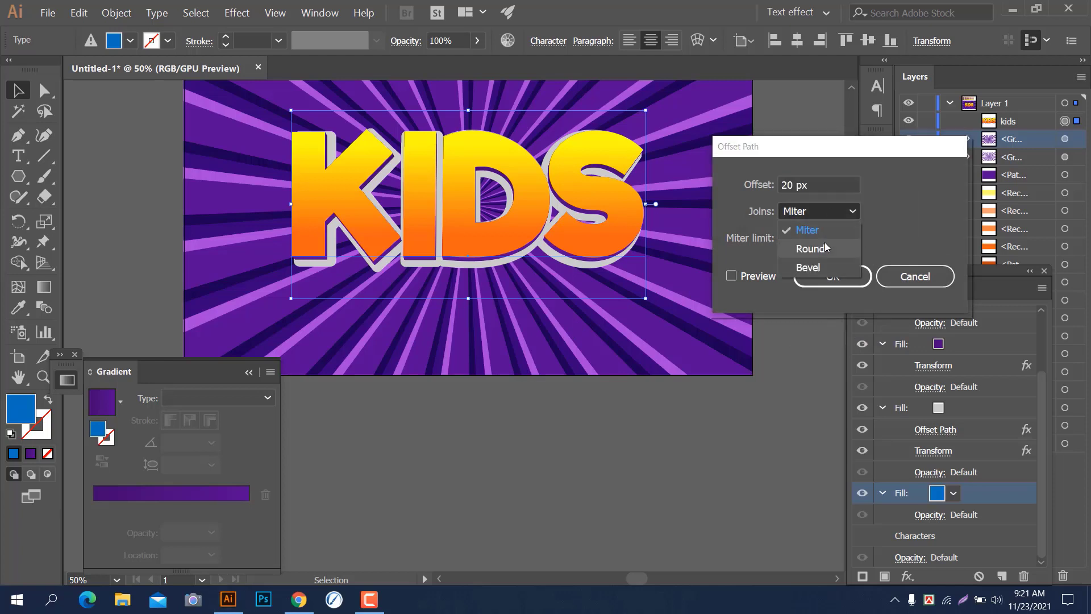
pyautogui.click(824, 242)
pyautogui.click(833, 279)
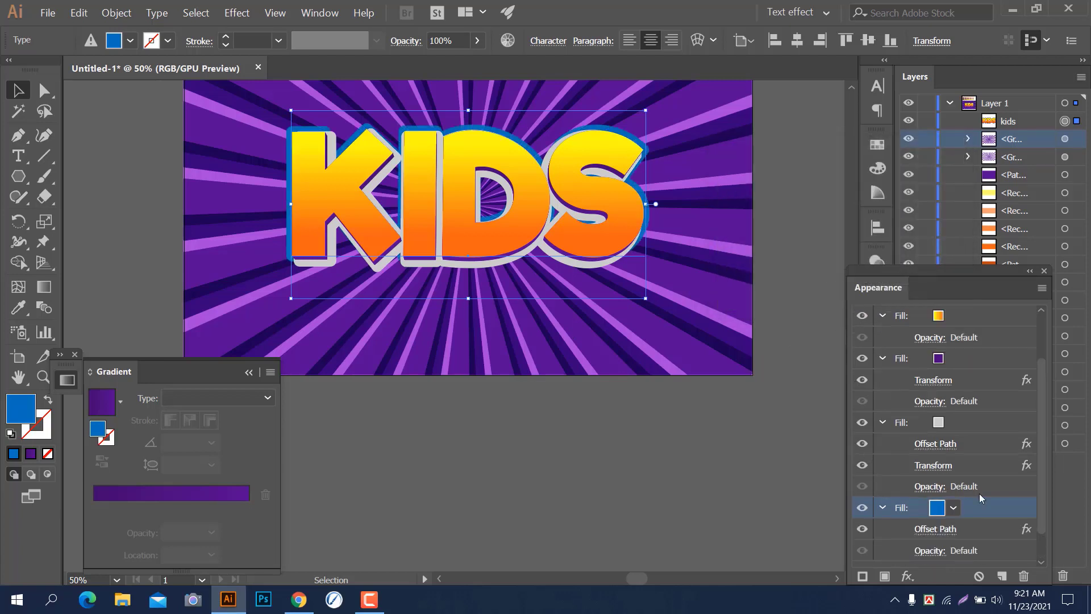
# Add a Transform effect to the blue fill with 96% horizontal scale and an 18 px vertical move
pyautogui.click(907, 576)
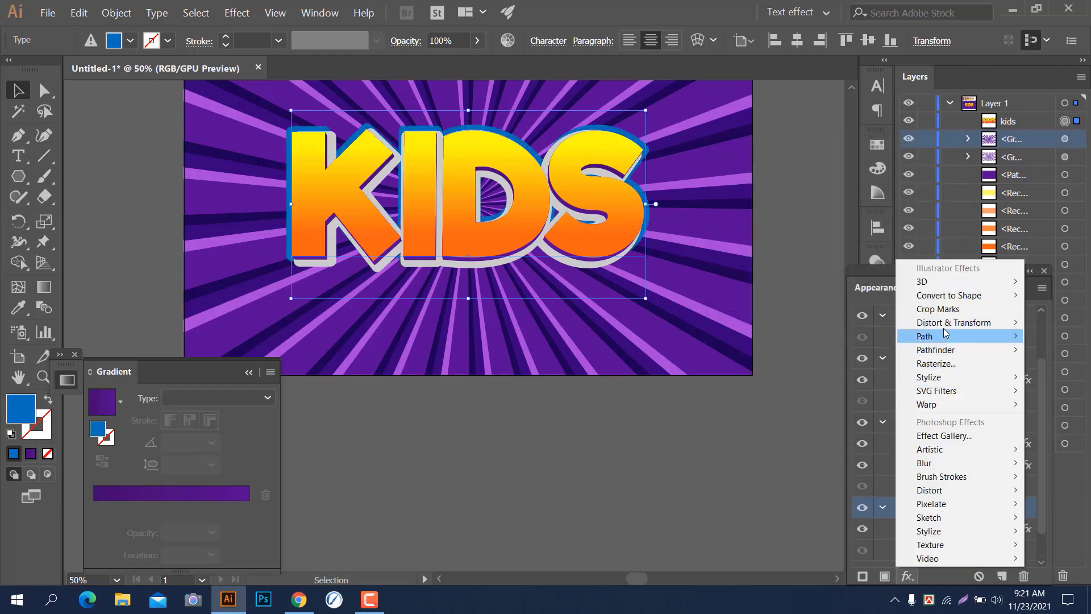
pyautogui.moveTo(946, 322)
pyautogui.click(806, 364)
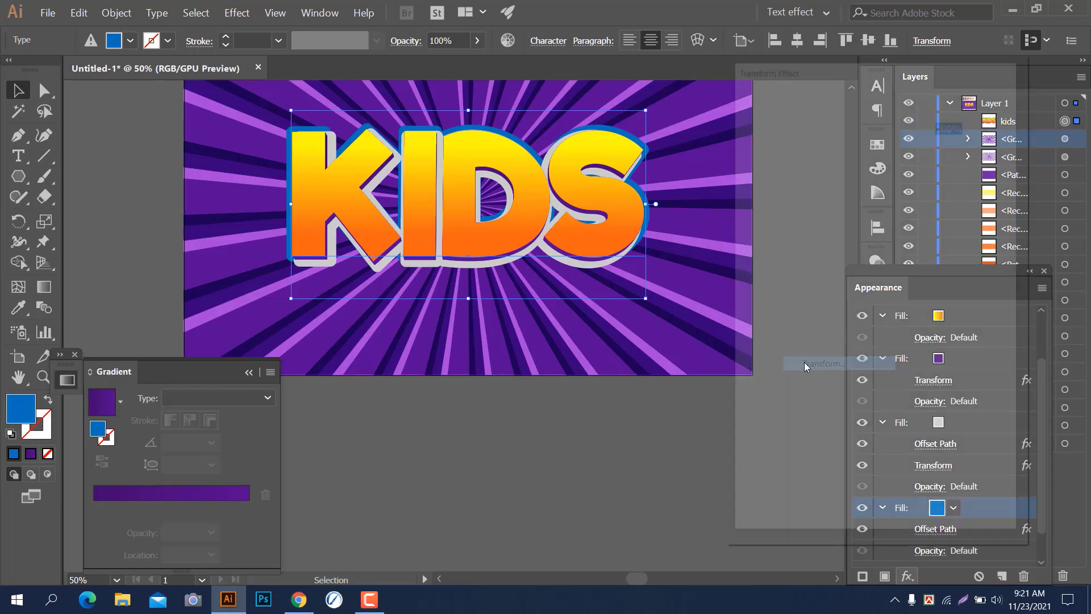
pyautogui.click(748, 501)
pyautogui.click(960, 122)
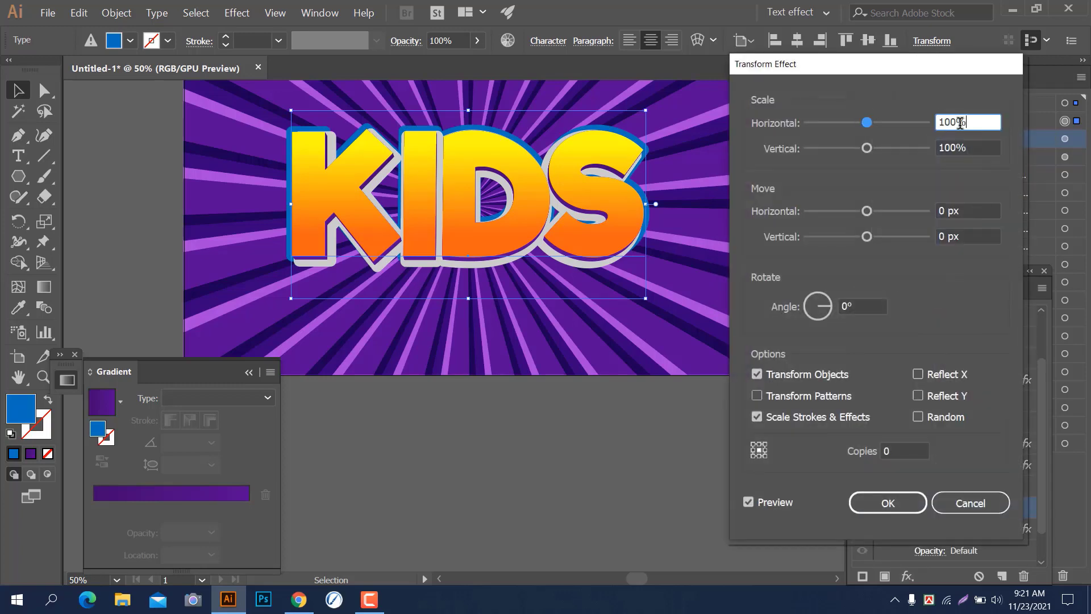
pyautogui.moveTo(960, 122); pyautogui.dragTo(929, 130)
pyautogui.write('96')
pyautogui.moveTo(979, 235); pyautogui.dragTo(932, 241)
pyautogui.write('18')
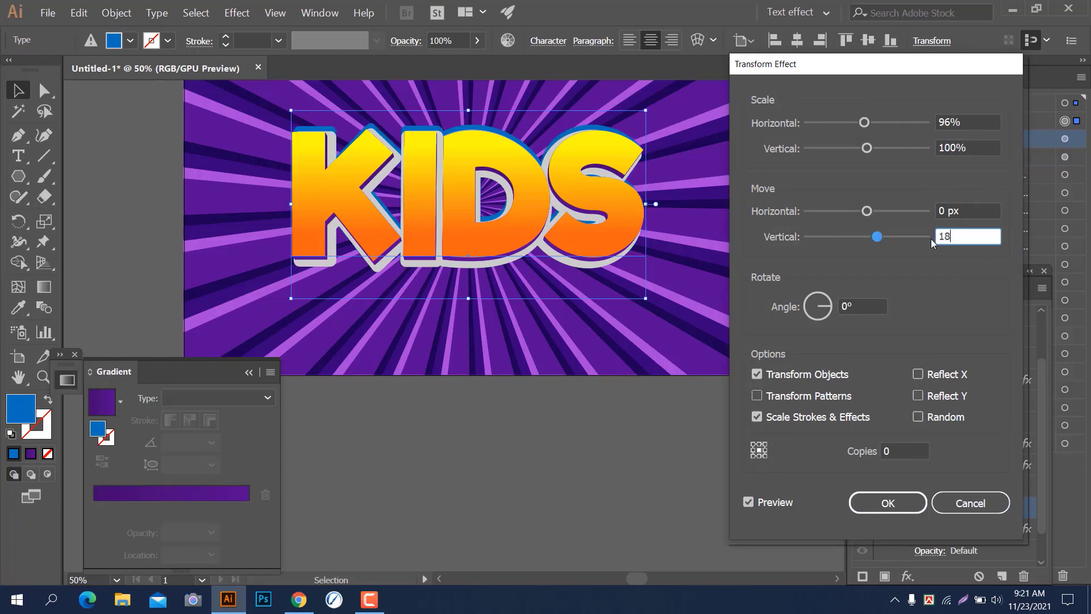
pyautogui.click(886, 503)
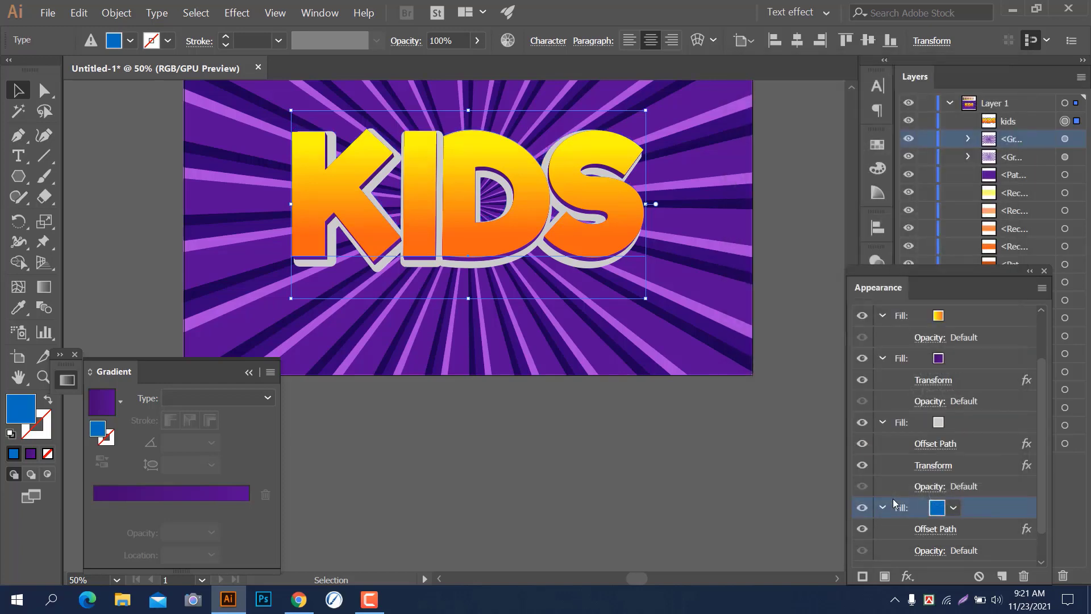
# Extrude the blue fill with a second Transform effect: 99.9% horizontal scale, 0.9 px vertical move and 39 copies
pyautogui.click(907, 576)
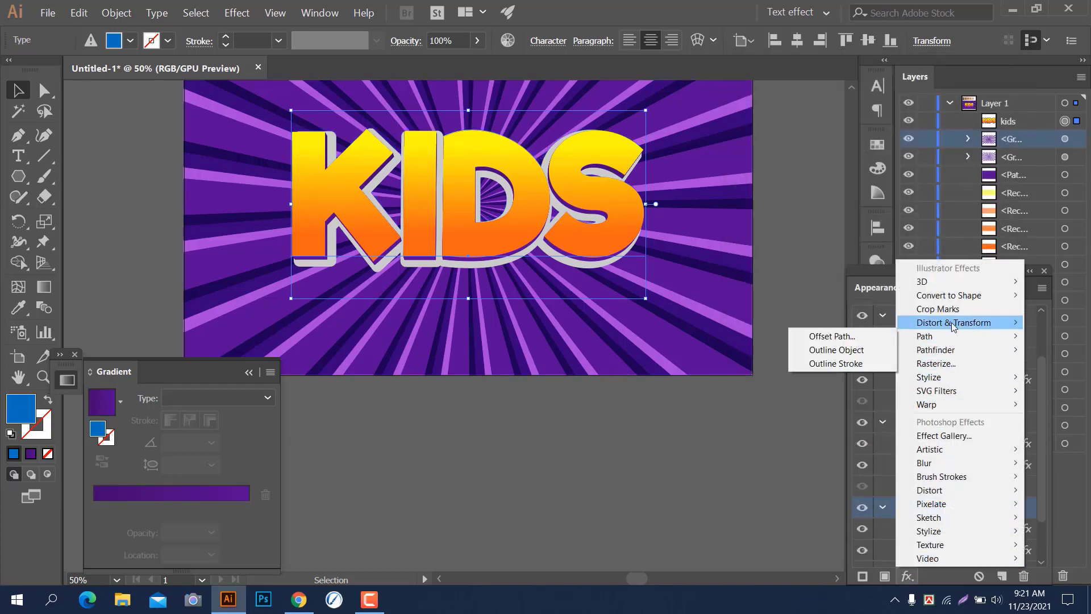
pyautogui.moveTo(916, 324)
pyautogui.click(824, 363)
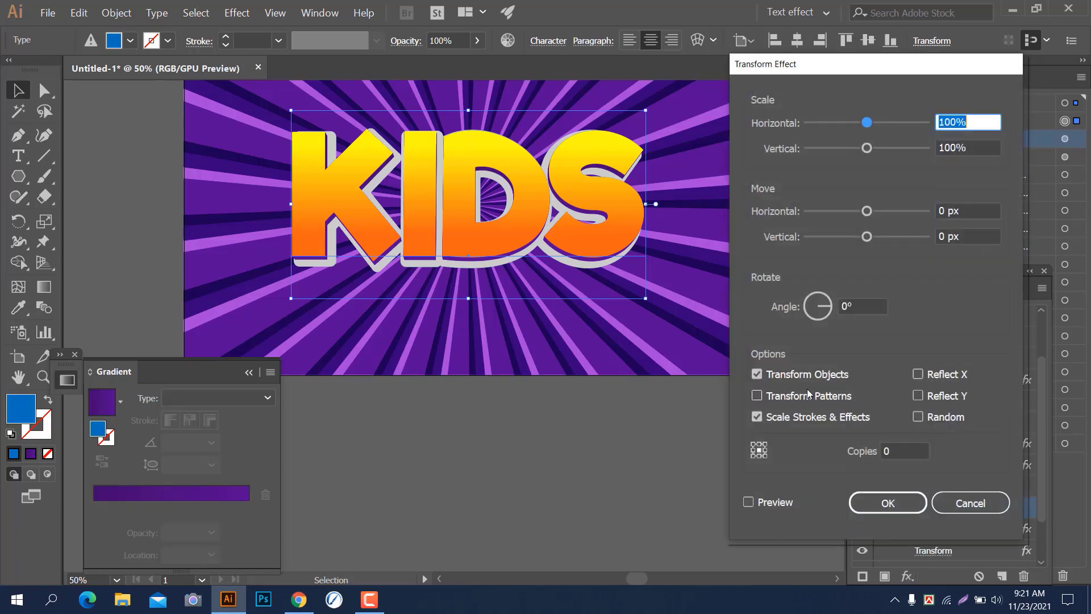
pyautogui.click(747, 505)
pyautogui.write('99.9')
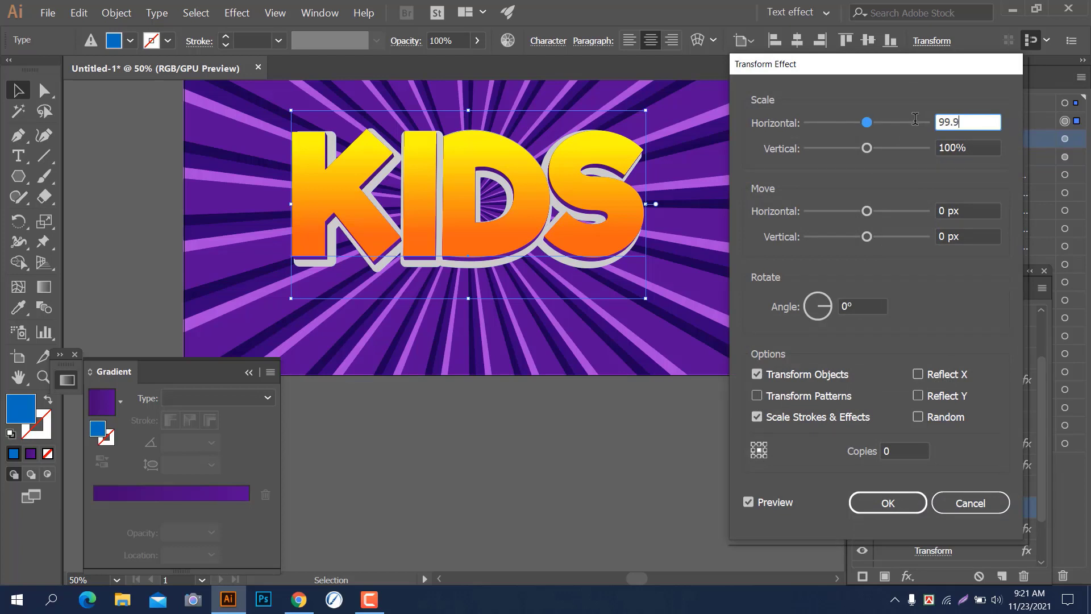
pyautogui.click(940, 235)
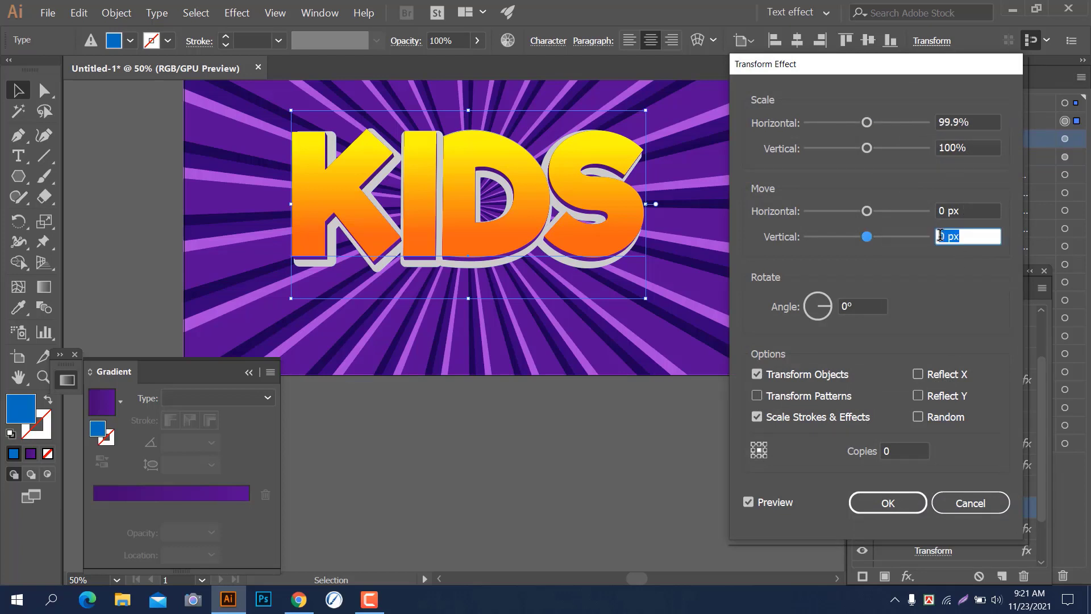
pyautogui.press('BackSpace')
pyautogui.click(916, 449)
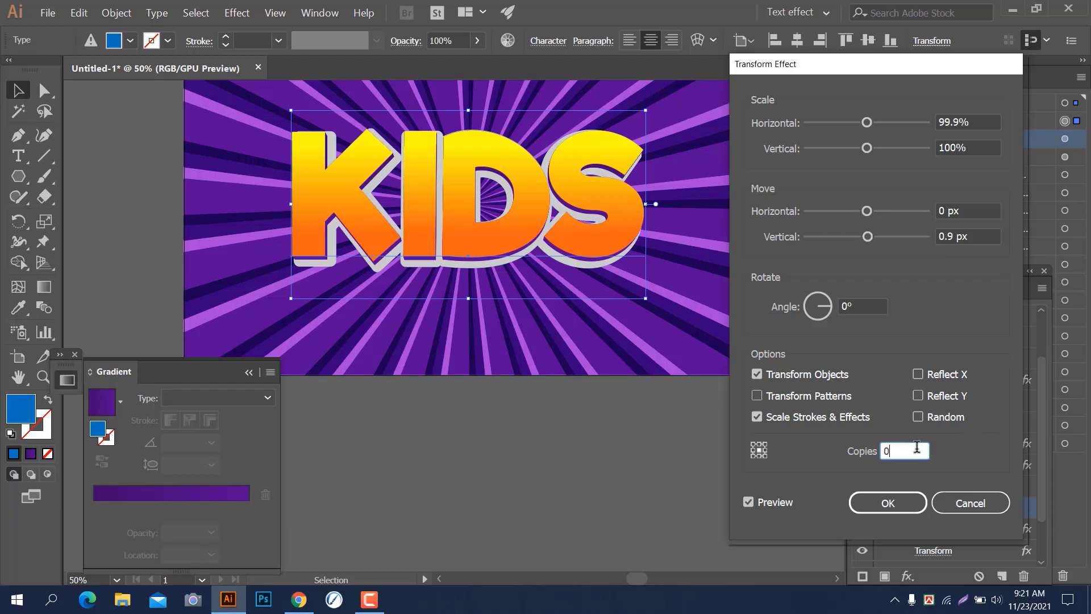
pyautogui.write('23')
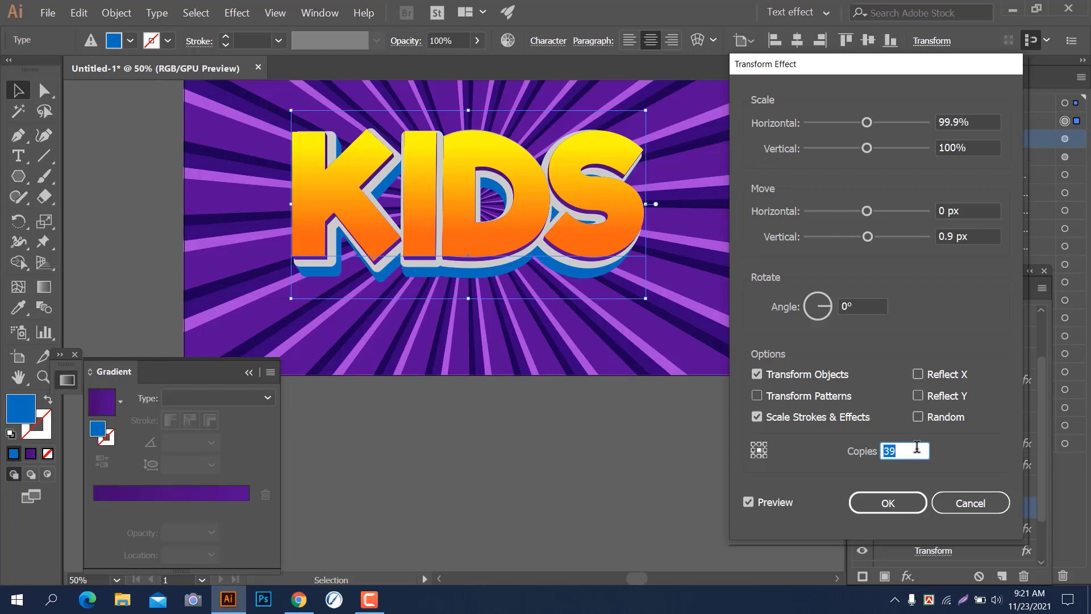
pyautogui.click(889, 502)
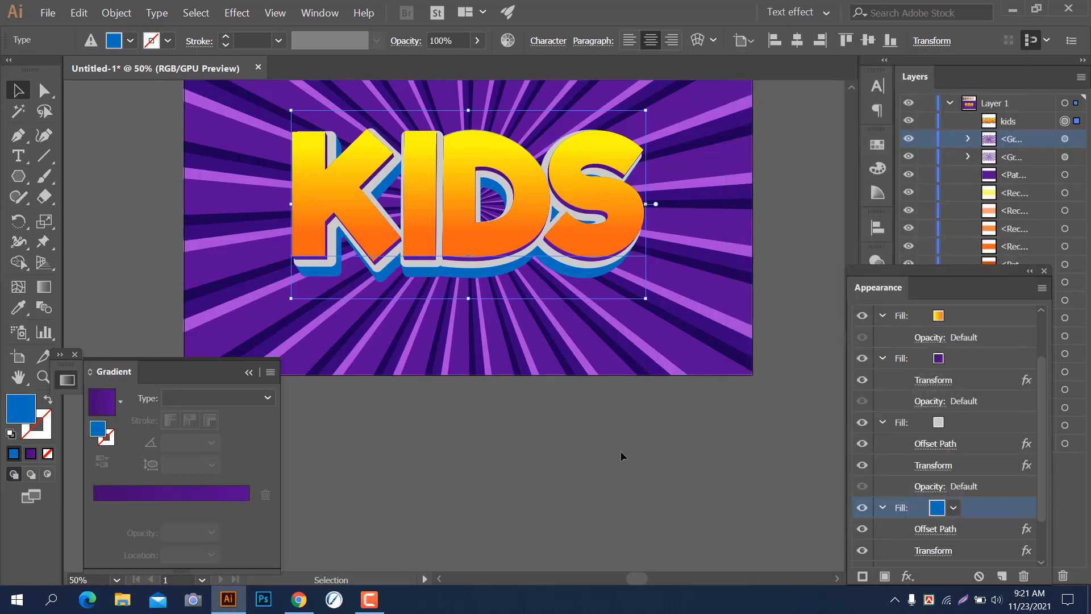
# Replace the extruded bottom fill's solid blue with the white-to-black linear gradient swatch
pyautogui.scroll(-1, 602, 431)
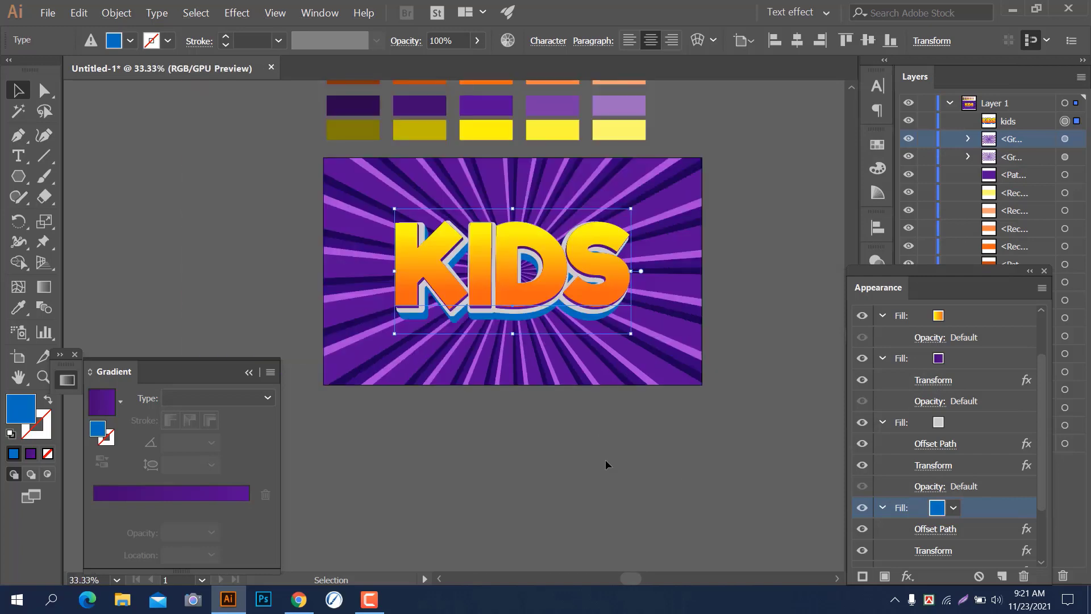
pyautogui.scroll(1, 606, 461)
pyautogui.scroll(-1, 609, 457)
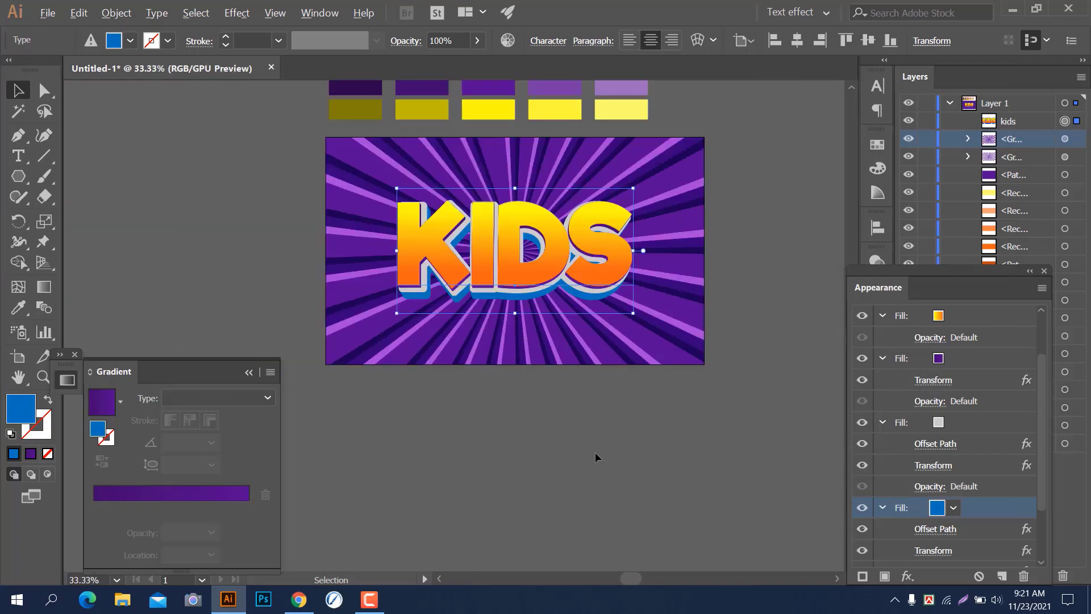
pyautogui.press('alt')
pyautogui.click(953, 512)
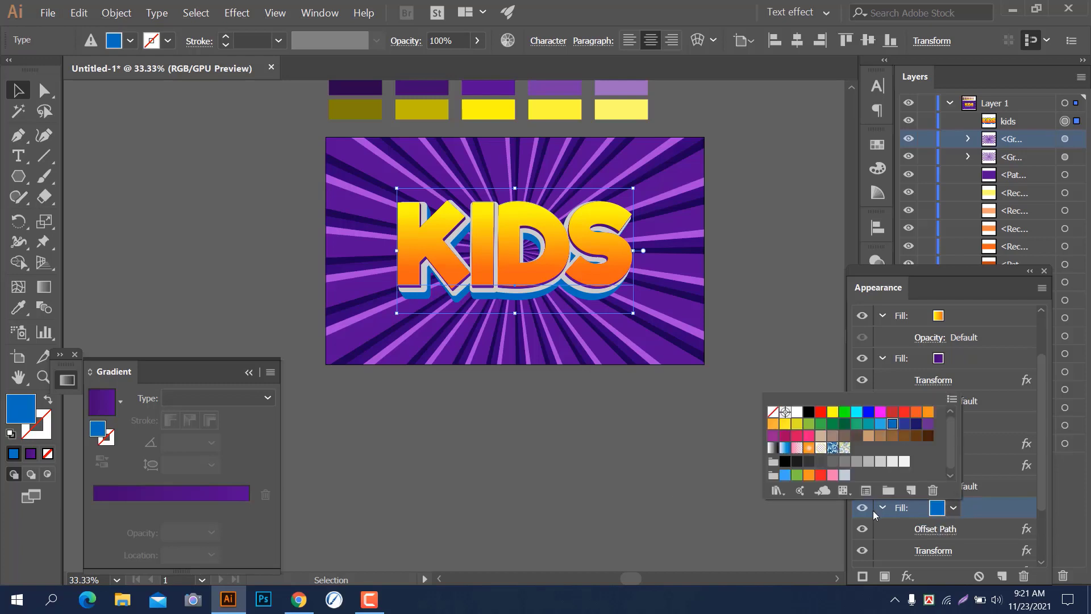
pyautogui.click(773, 448)
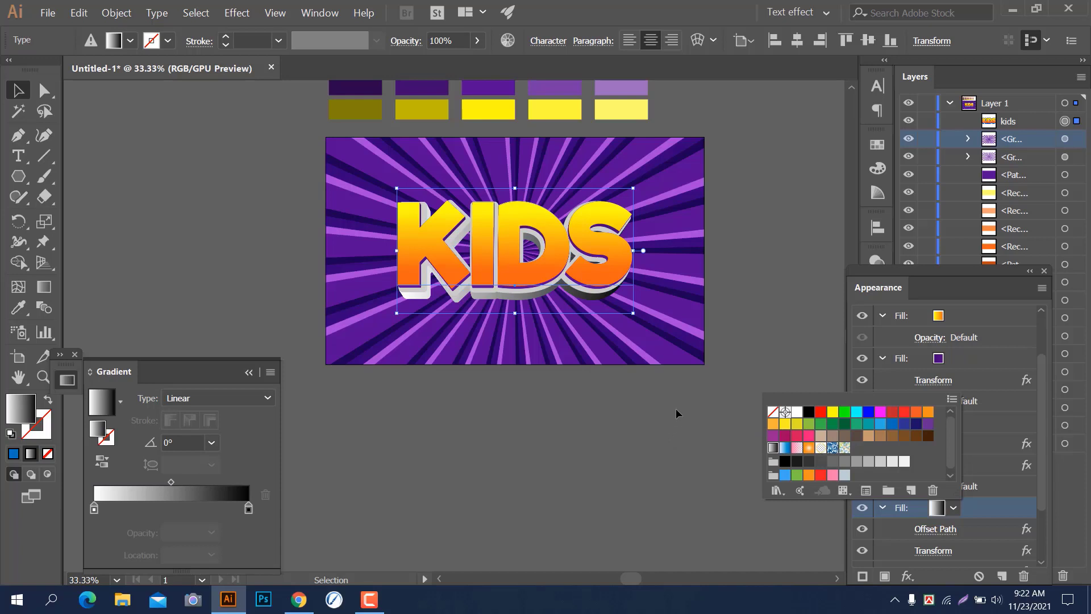
pyautogui.moveTo(693, 395); pyautogui.dragTo(793, 454)
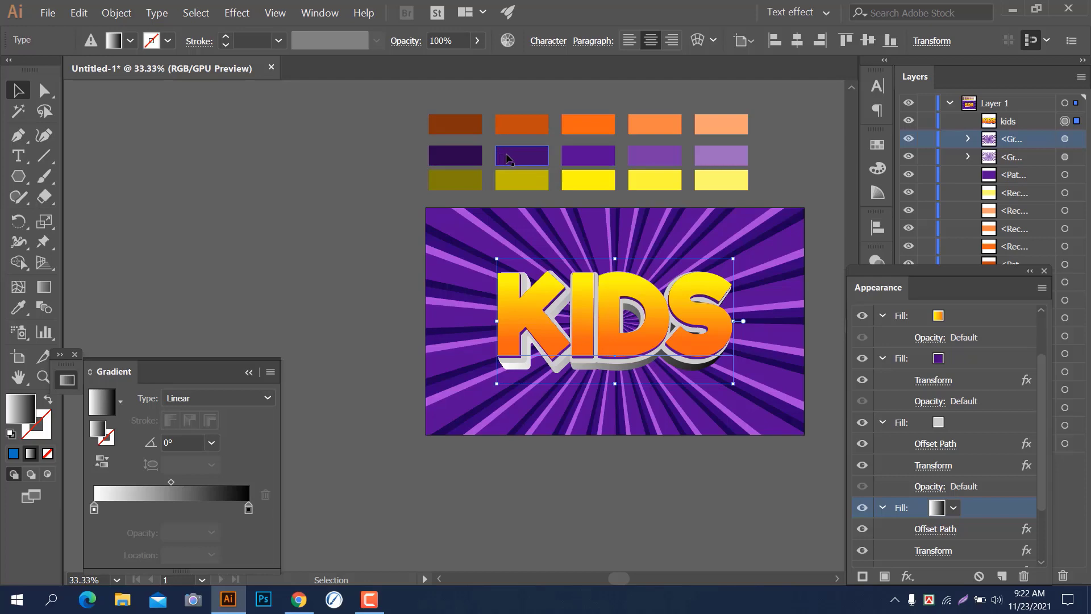
# Set the bottom fill's white gradient stop to 2B0649, the colour of the darkest purple palette rectangle
pyautogui.click(475, 159)
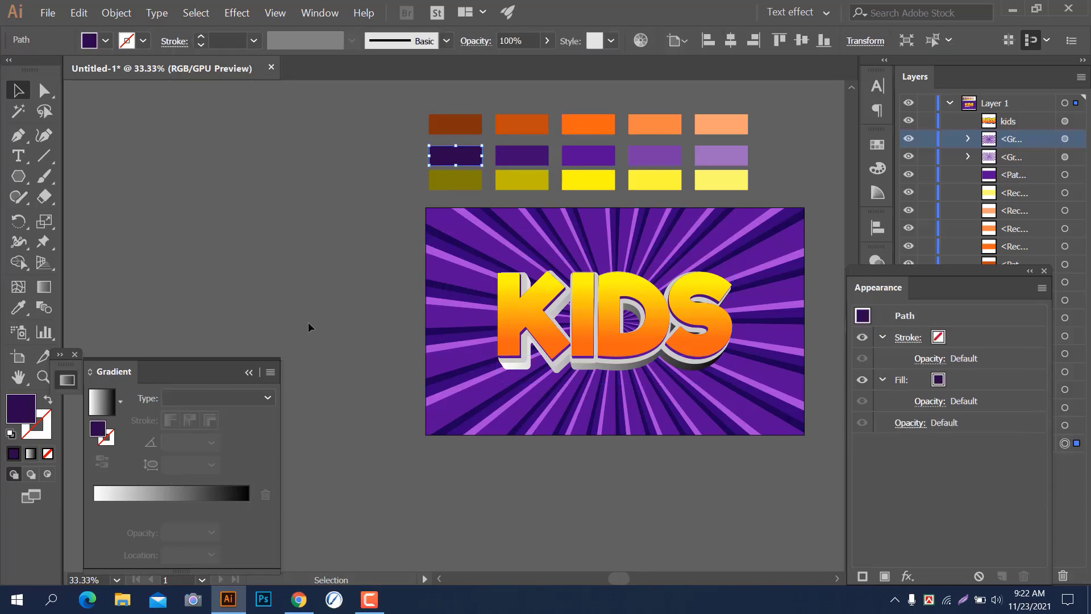
pyautogui.doubleClick(50, 419)
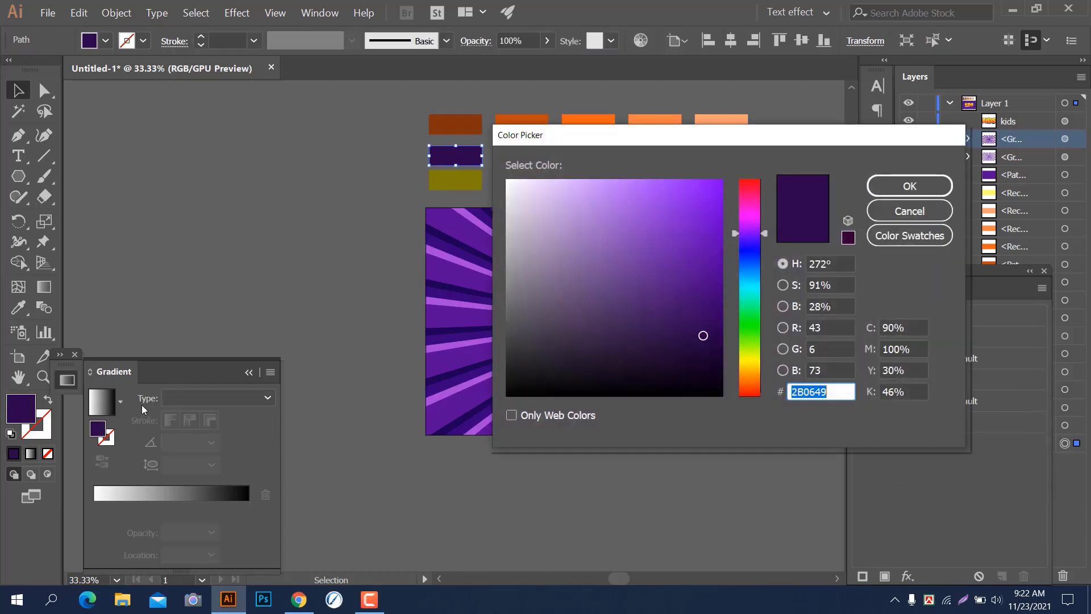
pyautogui.click(909, 212)
pyautogui.click(513, 353)
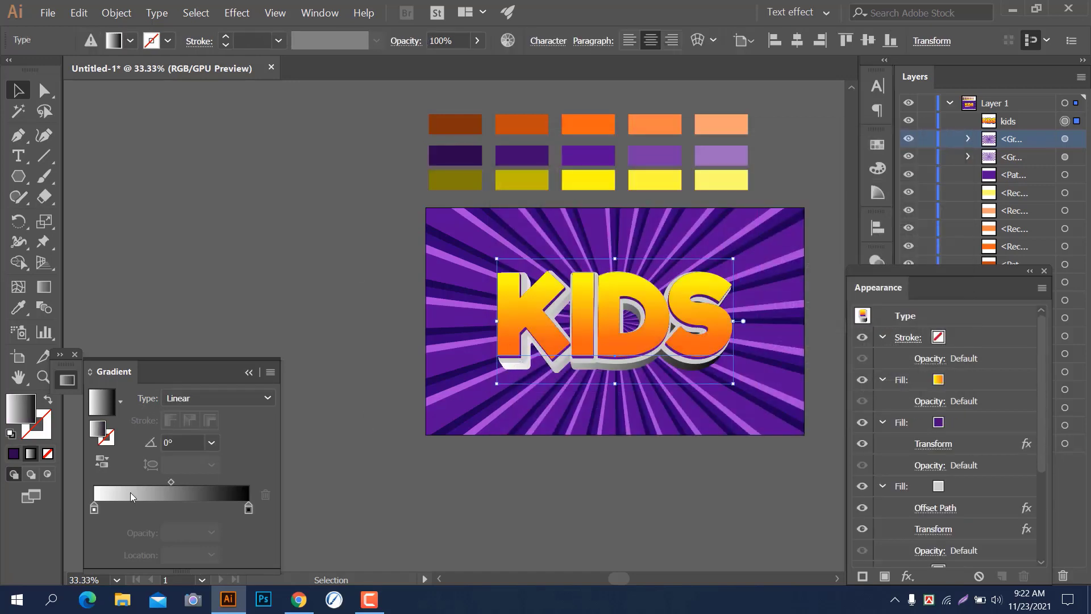
pyautogui.doubleClick(95, 507)
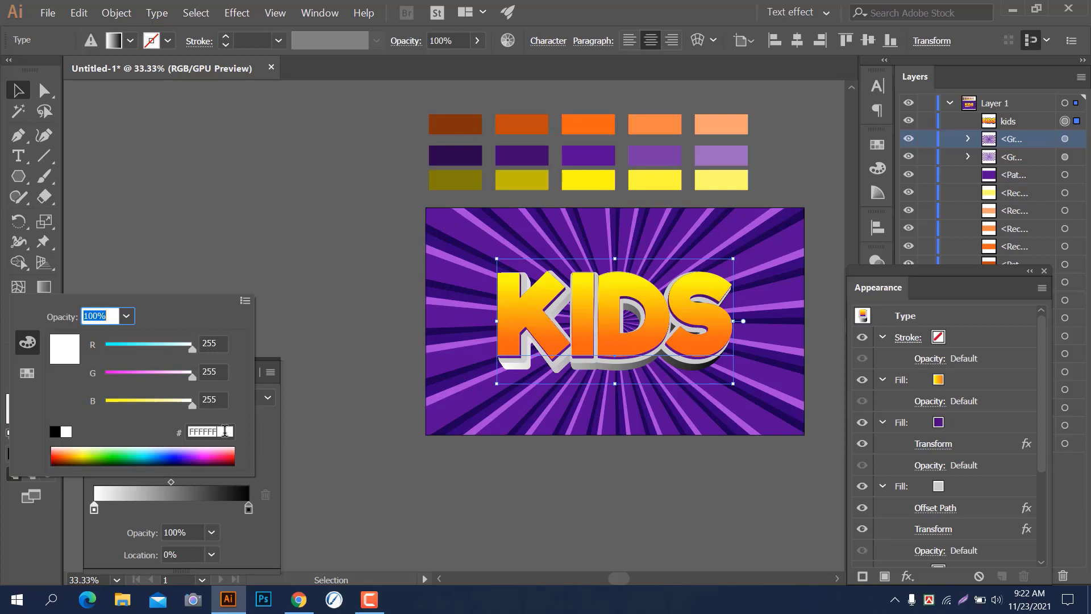
pyautogui.click(212, 430)
pyautogui.write('2B0649')
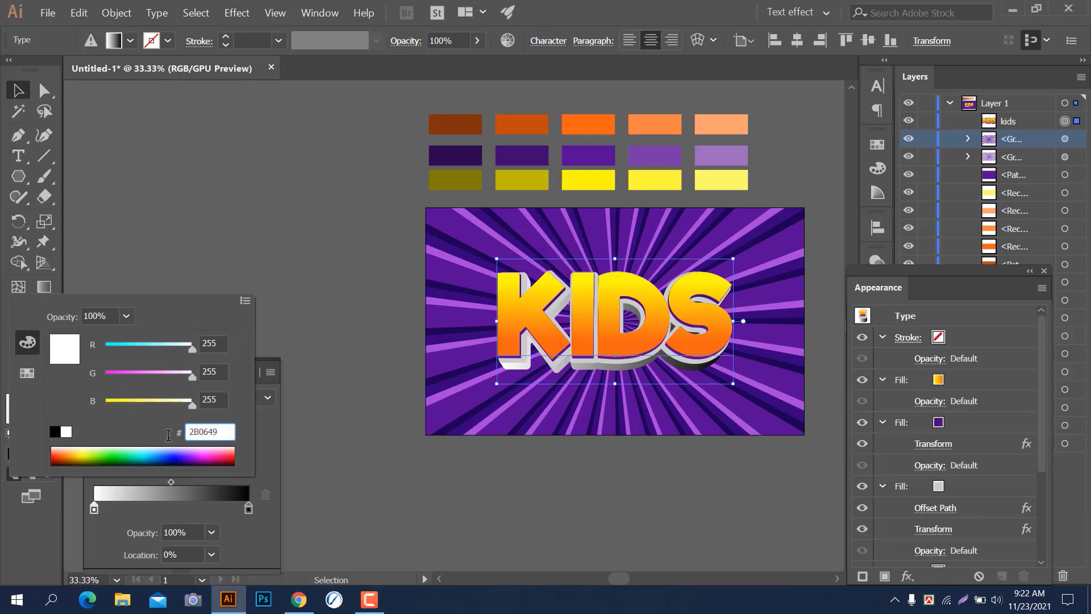
pyautogui.press('Return')
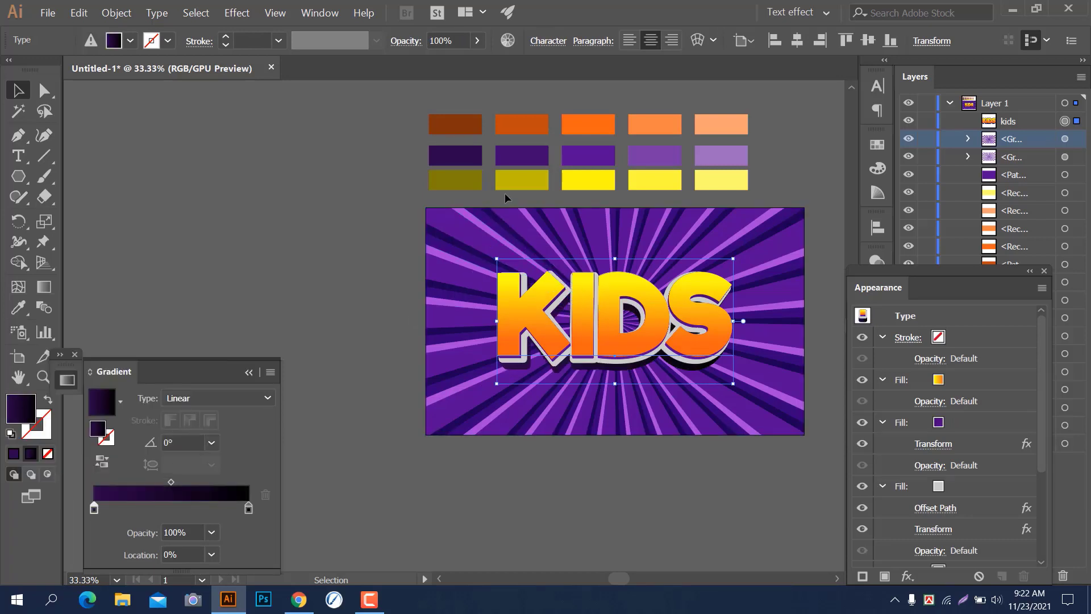
# Set the bottom fill's black gradient stop to 40086D, the colour of the second purple palette rectangle
pyautogui.click(515, 159)
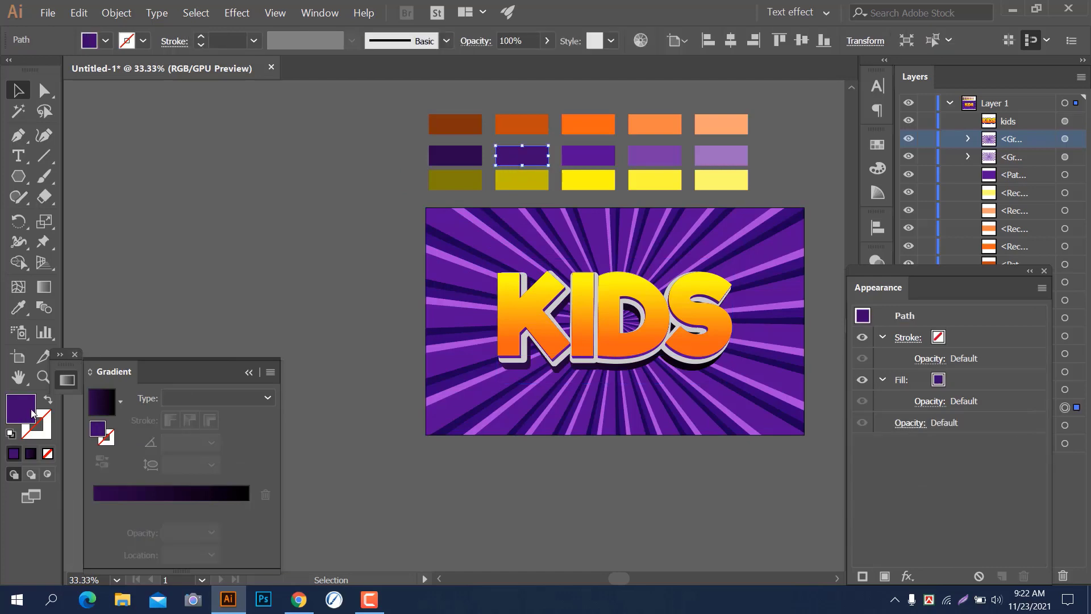
pyautogui.doubleClick(32, 411)
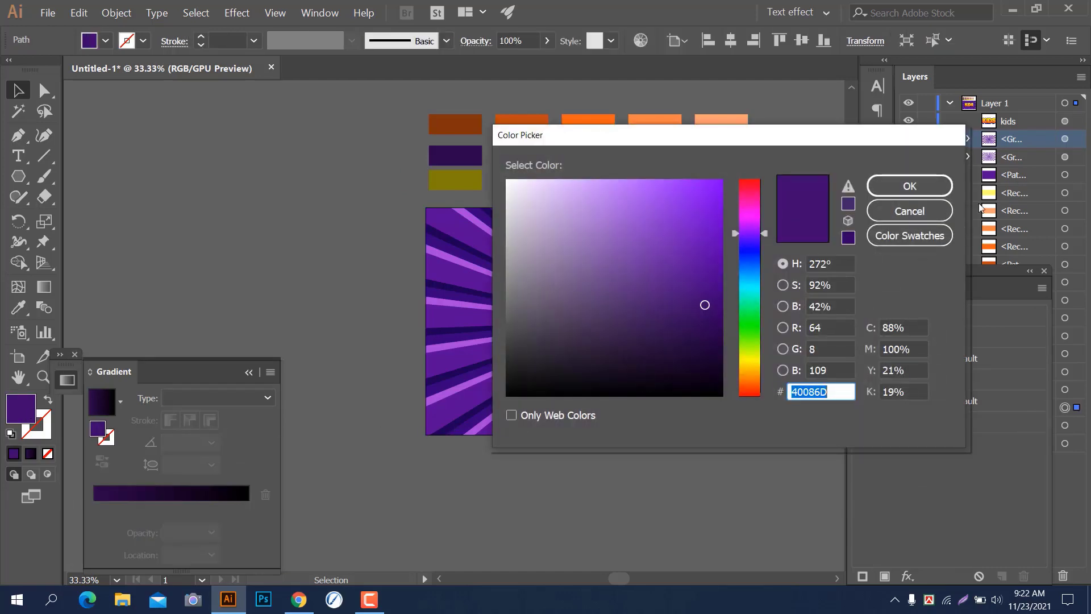
pyautogui.click(911, 213)
pyautogui.click(575, 309)
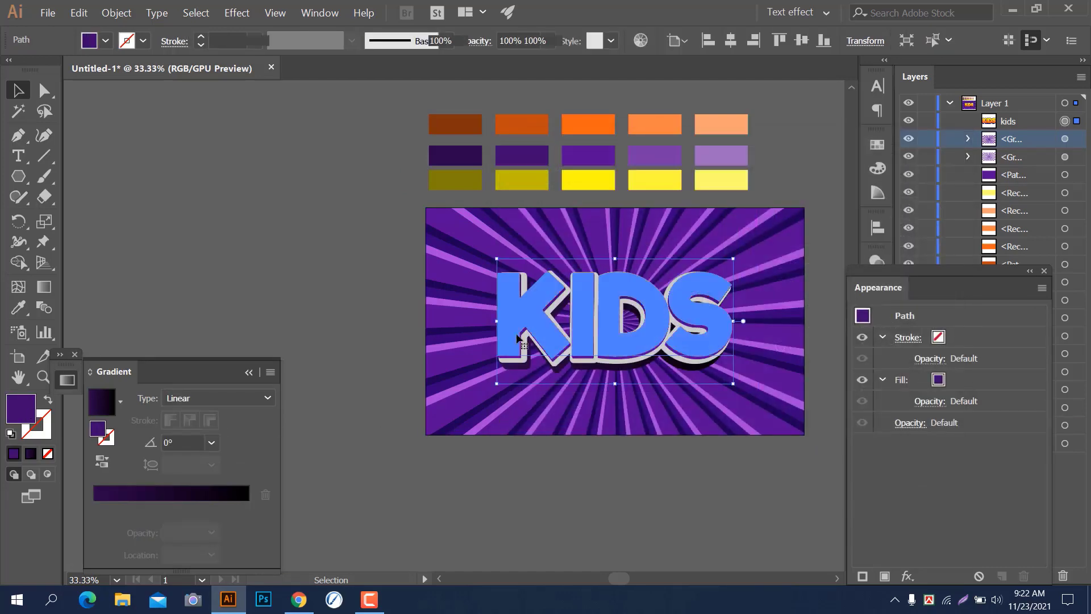
pyautogui.doubleClick(249, 507)
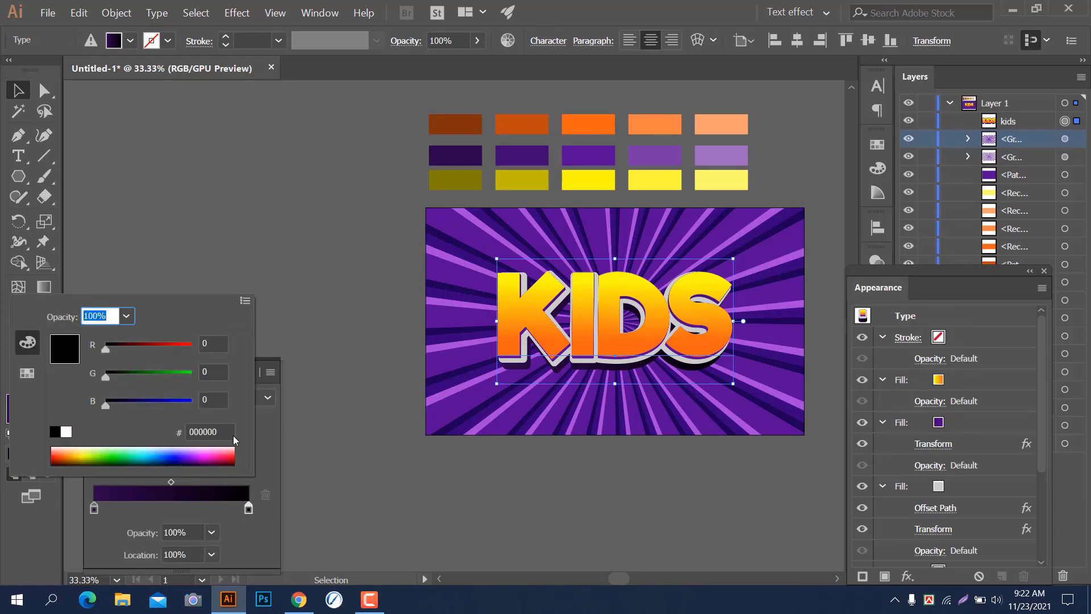
pyautogui.moveTo(233, 433); pyautogui.dragTo(184, 441)
pyautogui.write('4B0082')
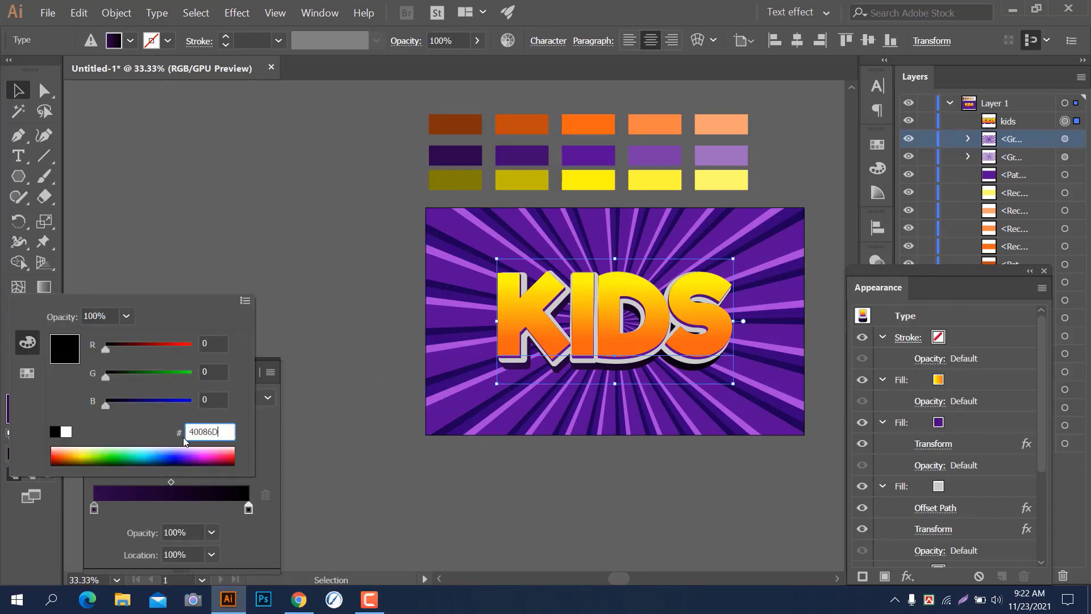
pyautogui.press('Return')
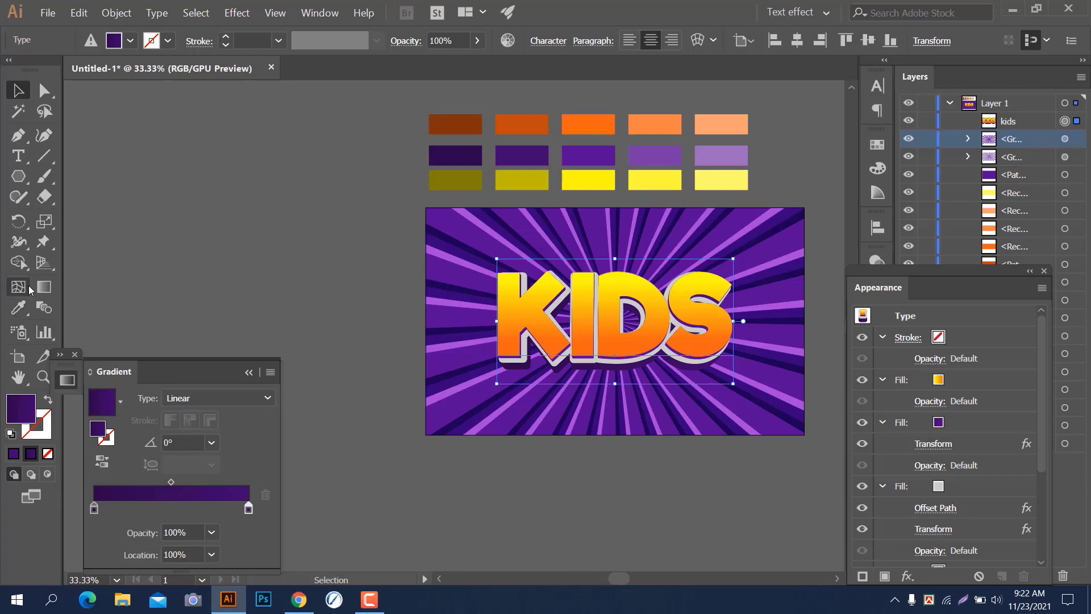
# Redraw the bottom fill's gradient vertically over the text at -90°, reverse its colours and deselect the text
pyautogui.click(44, 287)
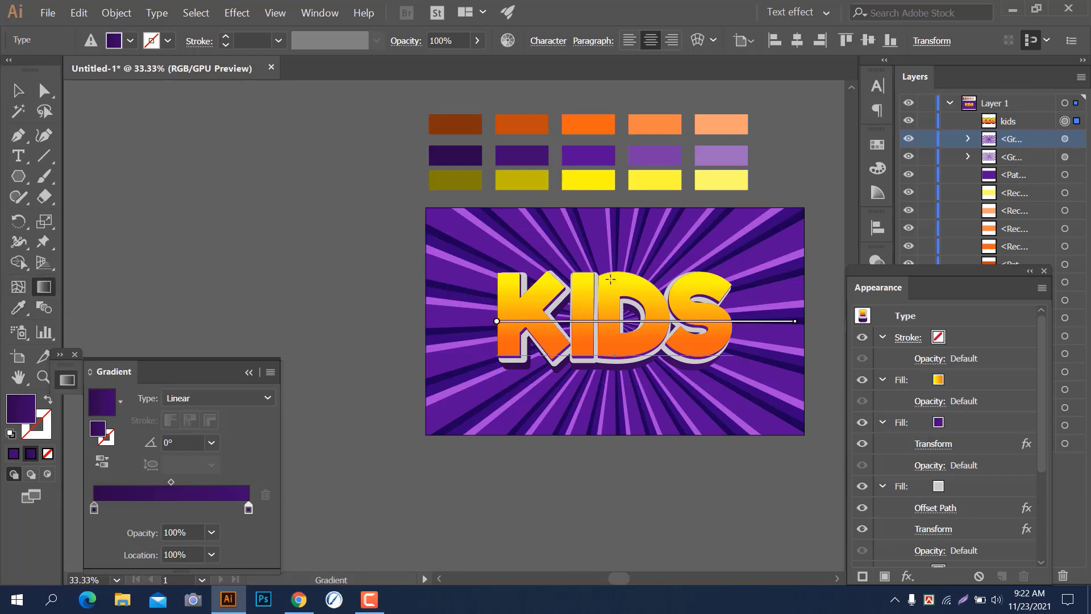
pyautogui.moveTo(610, 278); pyautogui.dragTo(614, 380)
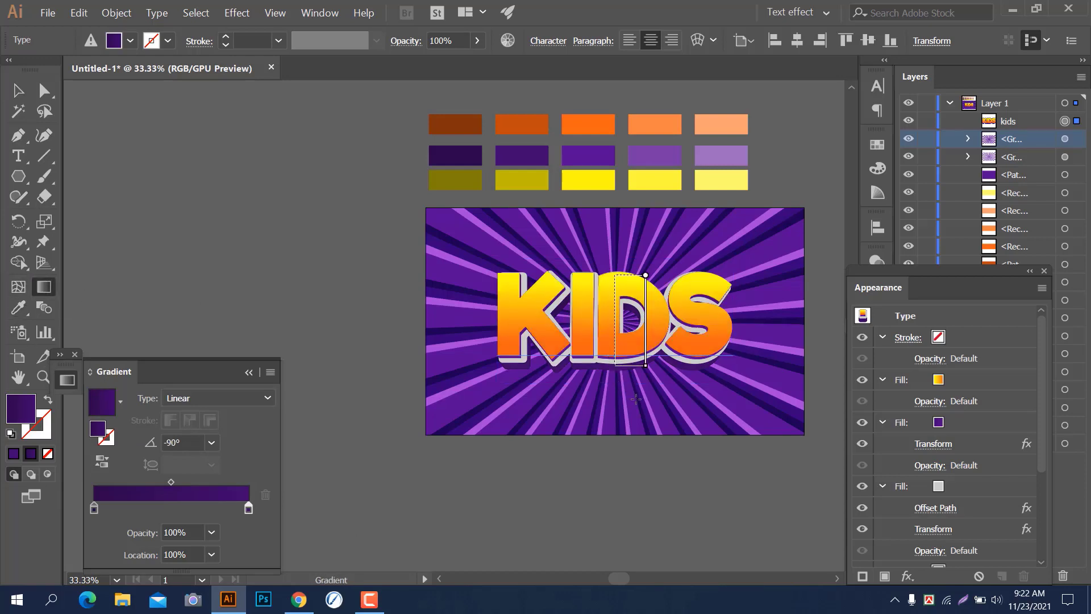
pyautogui.click(102, 461)
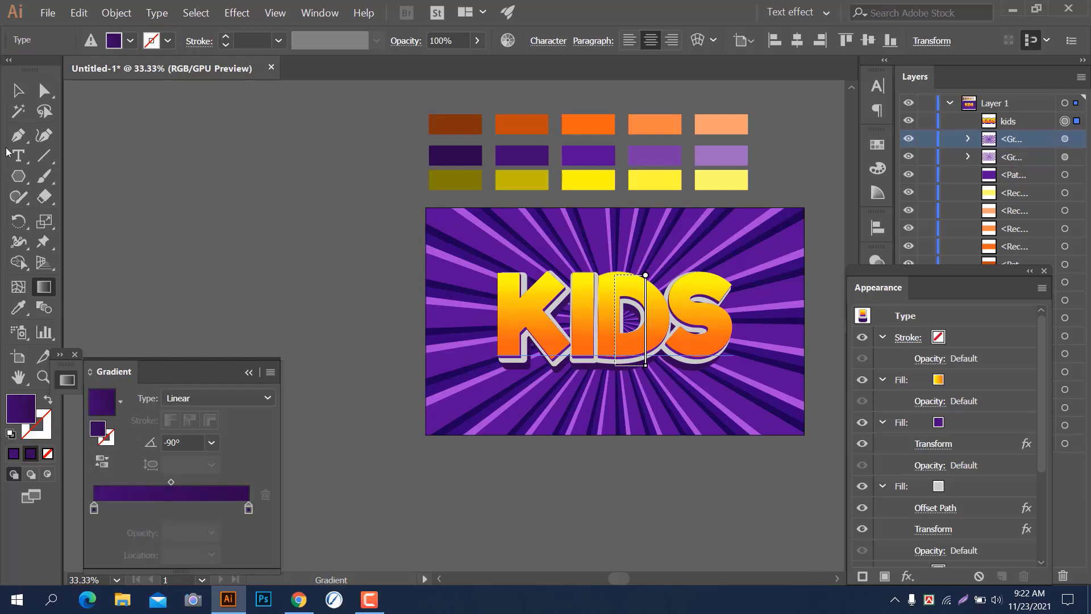
pyautogui.click(26, 91)
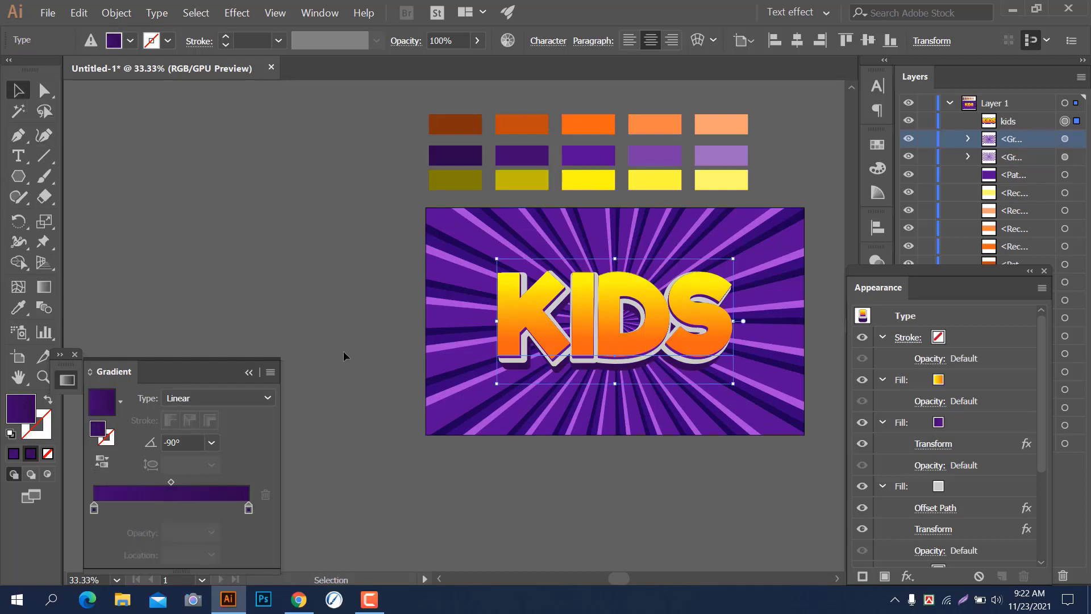
pyautogui.click(611, 492)
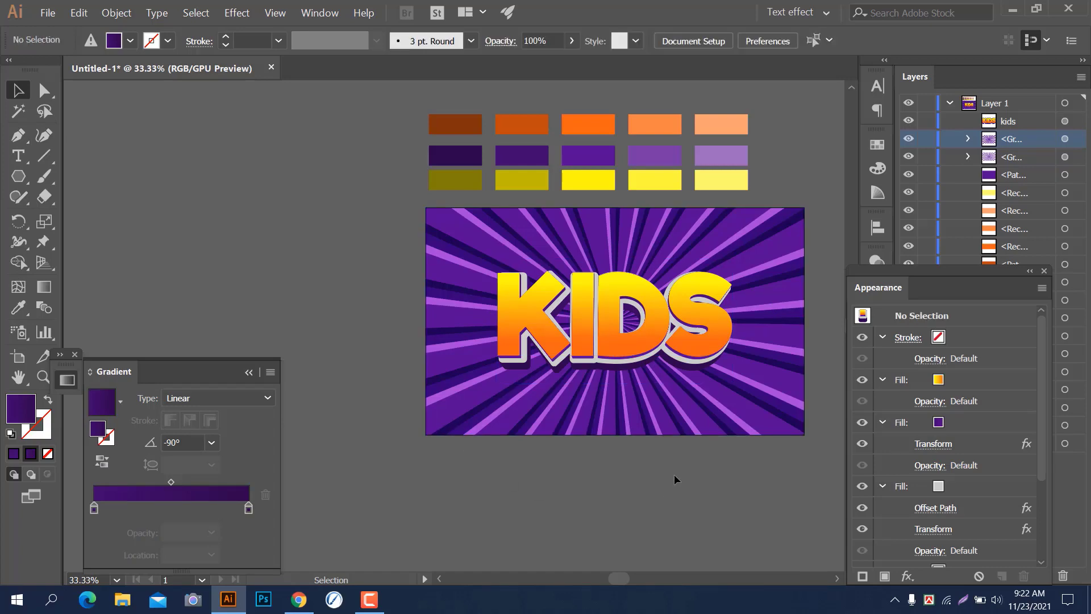
# Add a Drop Shadow effect to the KIDS text's bottom purple gradient fill, with preview on and blur at 0 px
pyautogui.scroll(2, 674, 474)
pyautogui.click(575, 212)
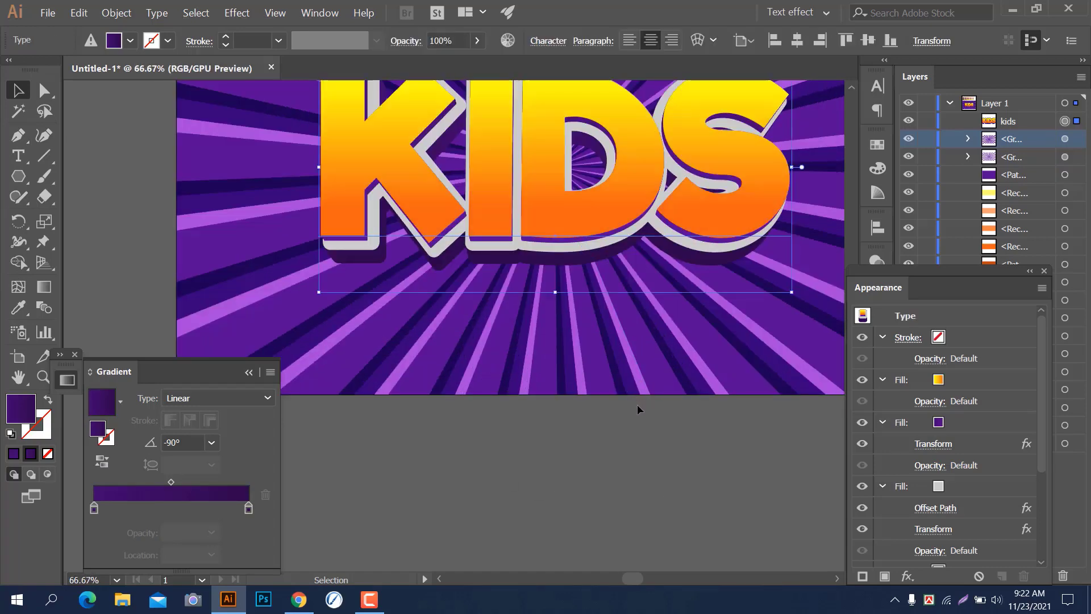
pyautogui.scroll(-2, 709, 430)
pyautogui.scroll(1, 709, 432)
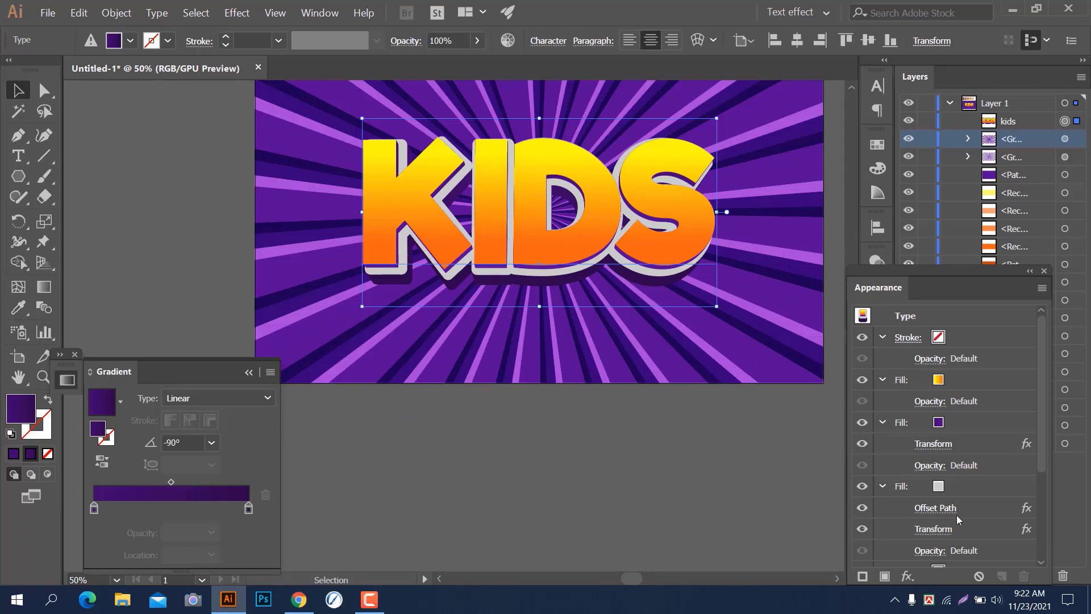
pyautogui.scroll(-3, 956, 515)
pyautogui.click(918, 430)
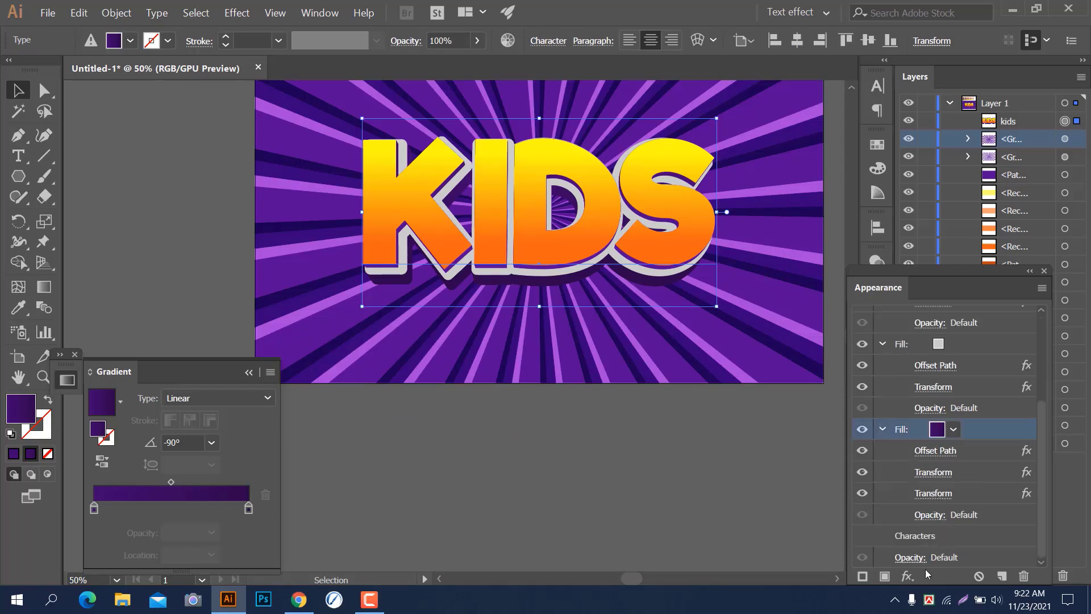
pyautogui.click(908, 576)
pyautogui.moveTo(965, 379)
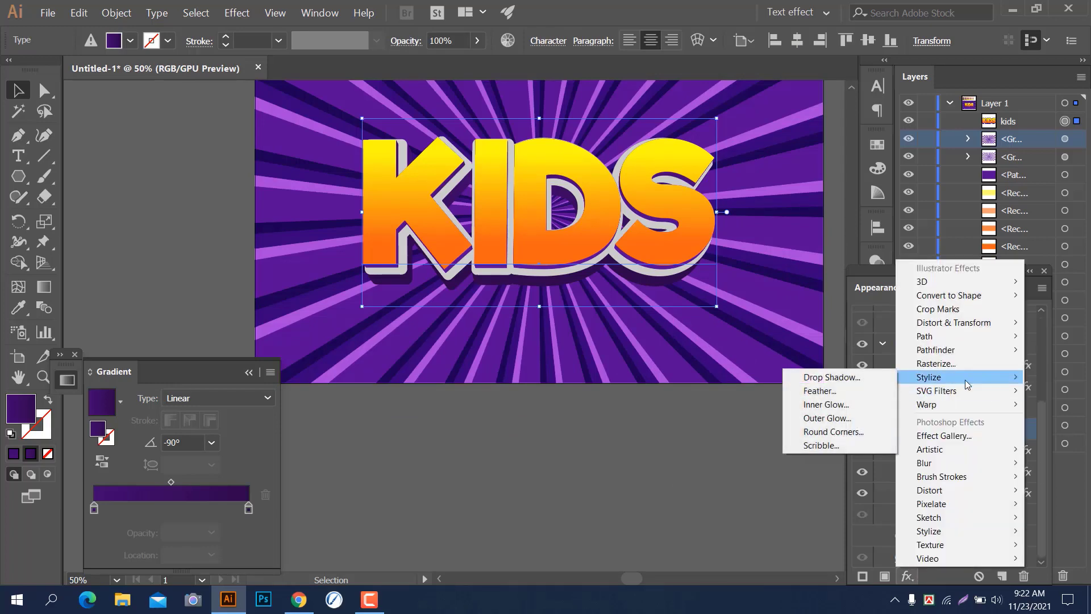
pyautogui.click(871, 380)
pyautogui.click(733, 360)
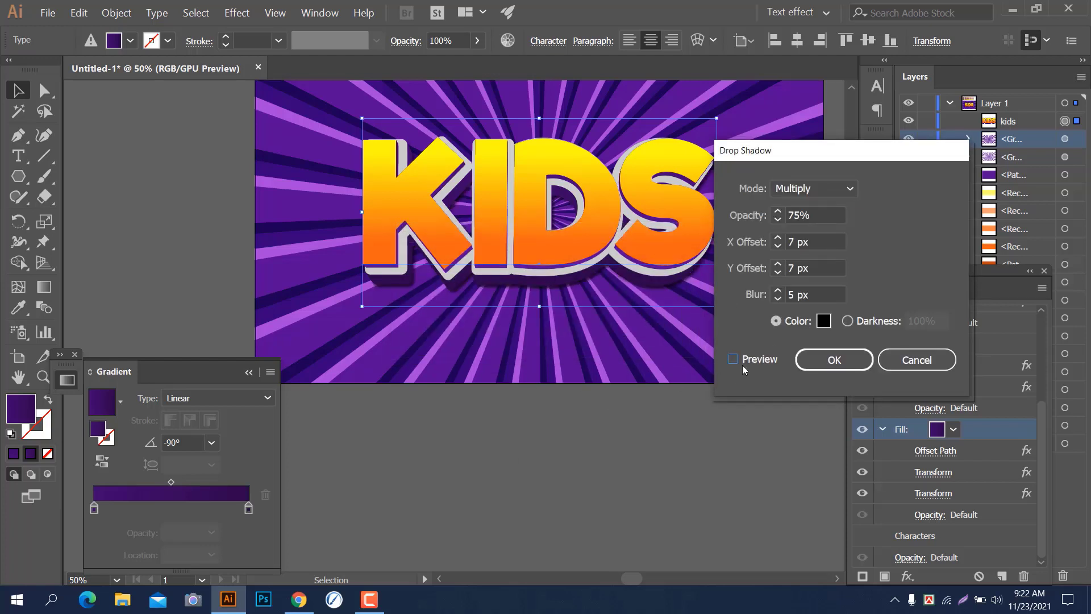
pyautogui.click(781, 298)
pyautogui.click(780, 297)
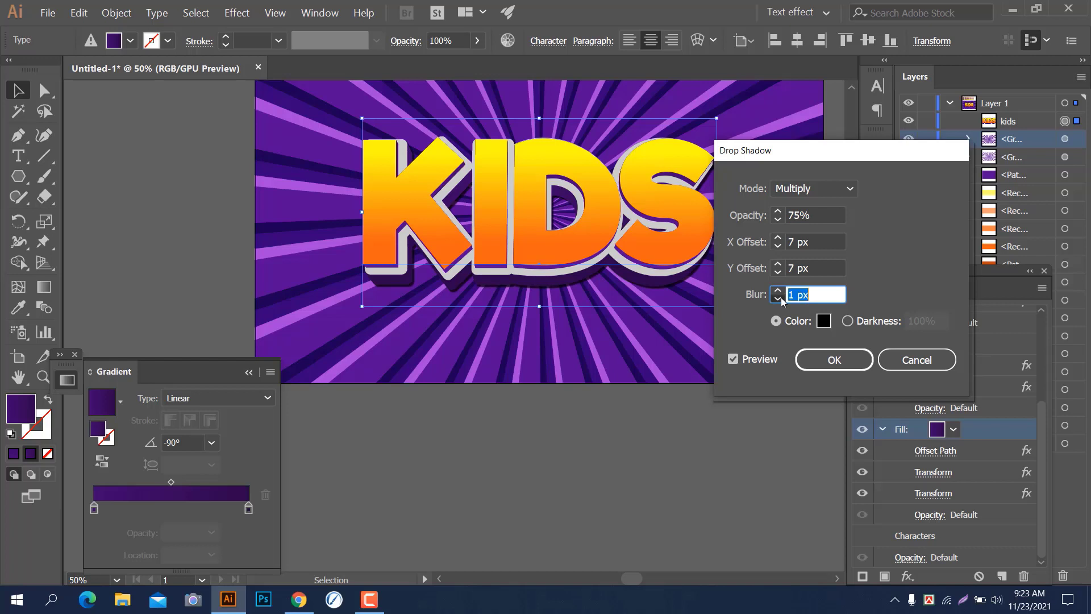
# Set the drop shadow's X offset to 0 px and its Y offset to 37 px
pyautogui.click(777, 247)
pyautogui.click(777, 247)
pyautogui.click(777, 247)
pyautogui.click(777, 247)
pyautogui.click(778, 247)
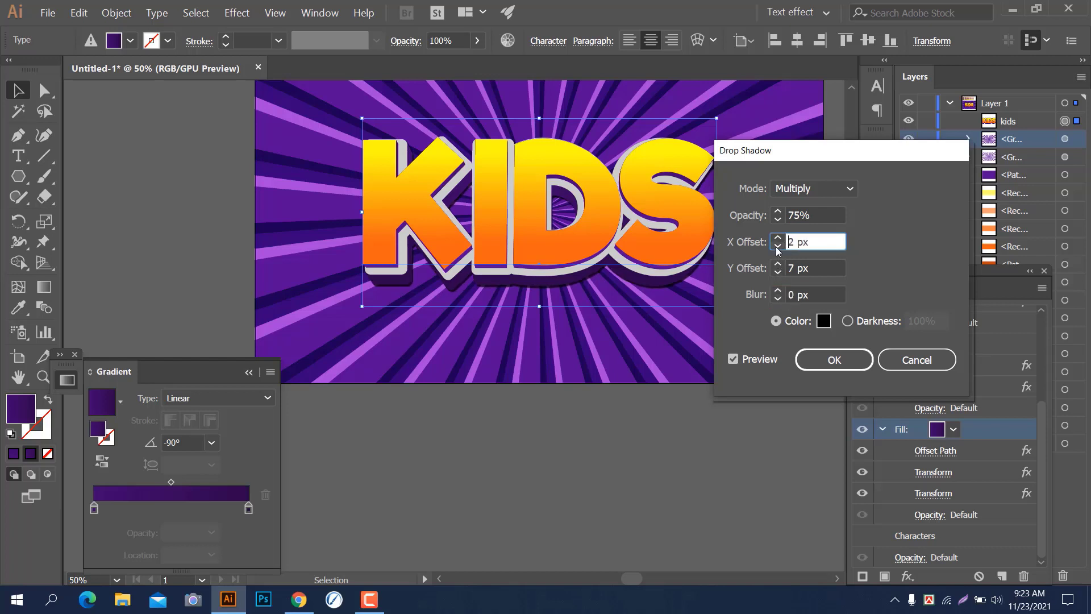
pyautogui.click(777, 246)
pyautogui.click(777, 247)
pyautogui.click(778, 264)
pyautogui.moveTo(779, 265); pyautogui.dragTo(779, 265)
# Set the drop shadow's blur to 28 px and apply the effect to the bottom fill
pyautogui.click(778, 291)
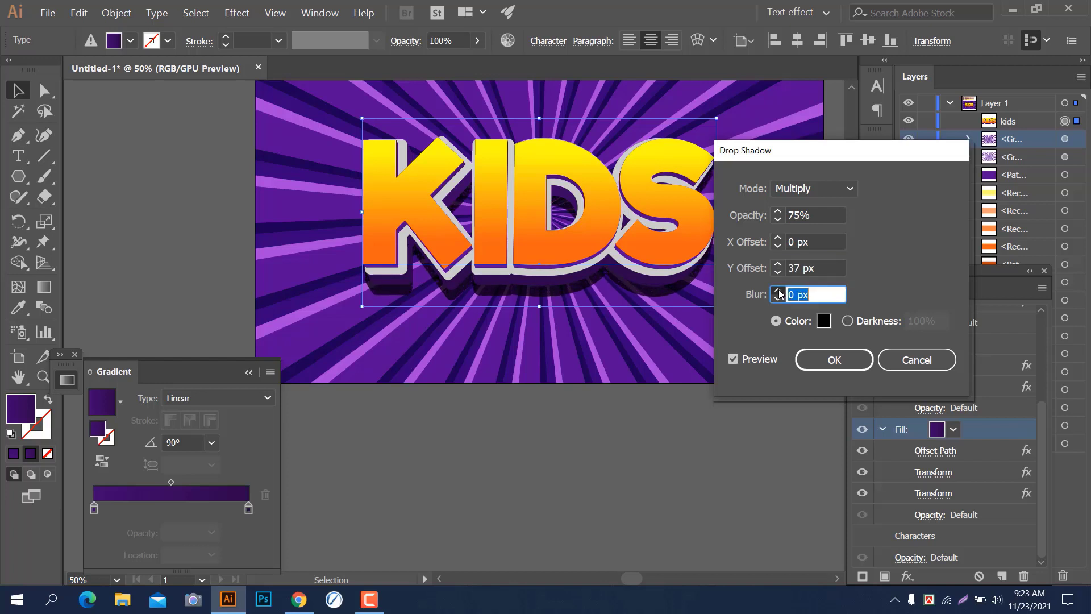
pyautogui.click(778, 291)
pyautogui.click(777, 291)
pyautogui.moveTo(778, 291); pyautogui.dragTo(778, 291)
pyautogui.click(779, 292)
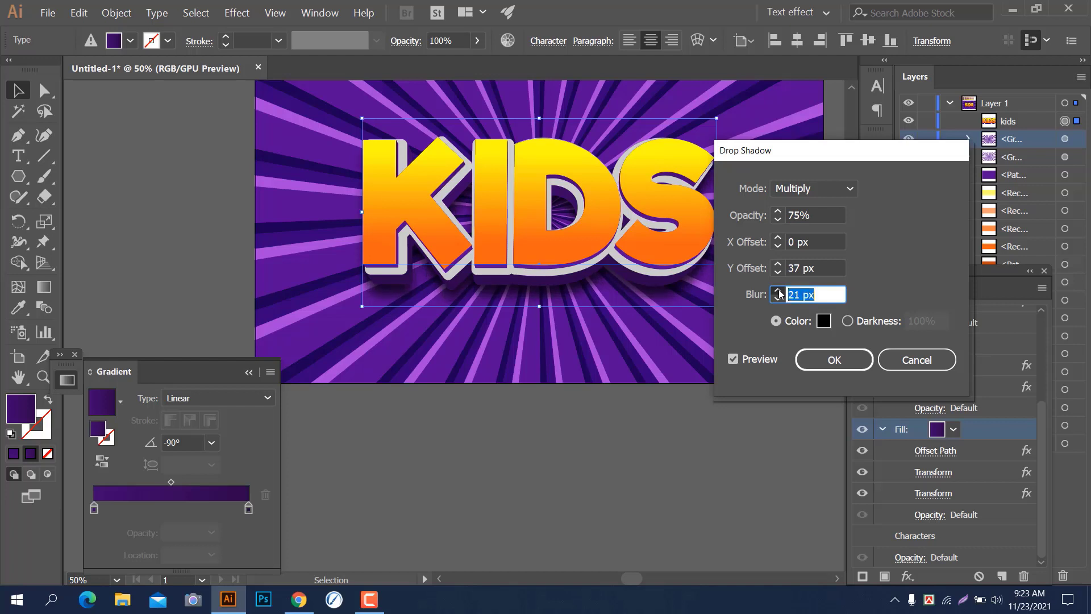
pyautogui.click(778, 292)
pyautogui.click(778, 292)
pyautogui.click(778, 291)
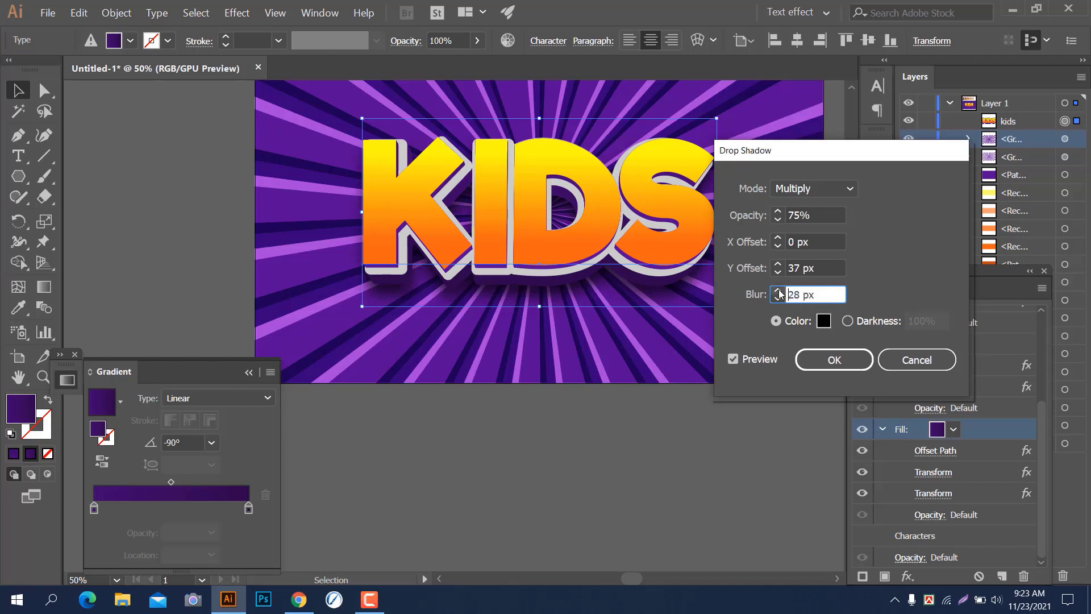
pyautogui.click(828, 362)
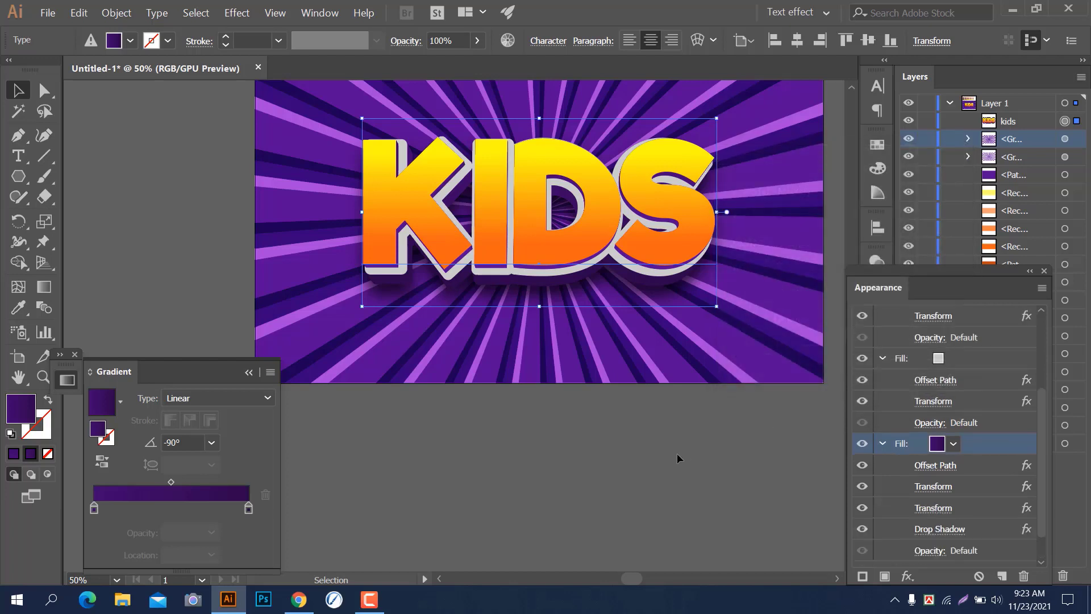
# Add a Drop Shadow effect to the KIDS text's upper purple extrusion fill, with preview on and blur at 0 px
pyautogui.scroll(5, 935, 410)
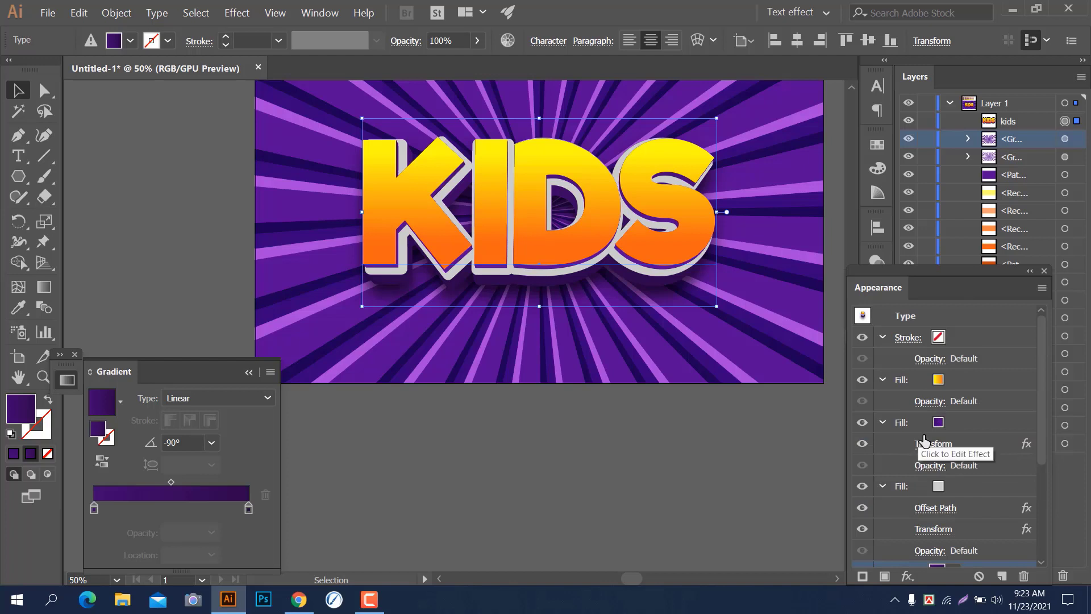
pyautogui.click(966, 423)
pyautogui.click(908, 576)
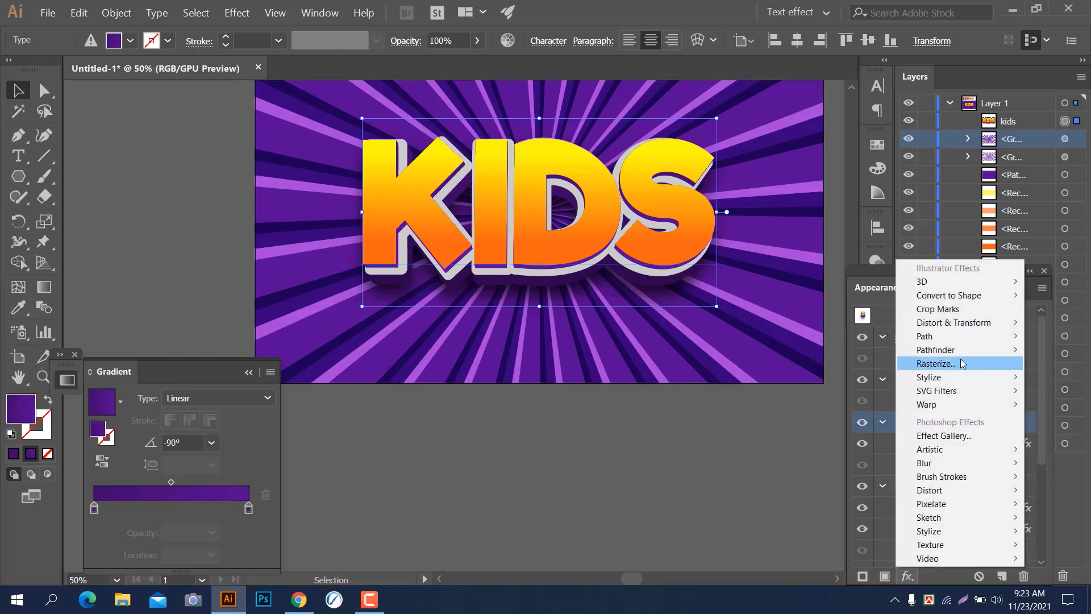
pyautogui.moveTo(955, 380)
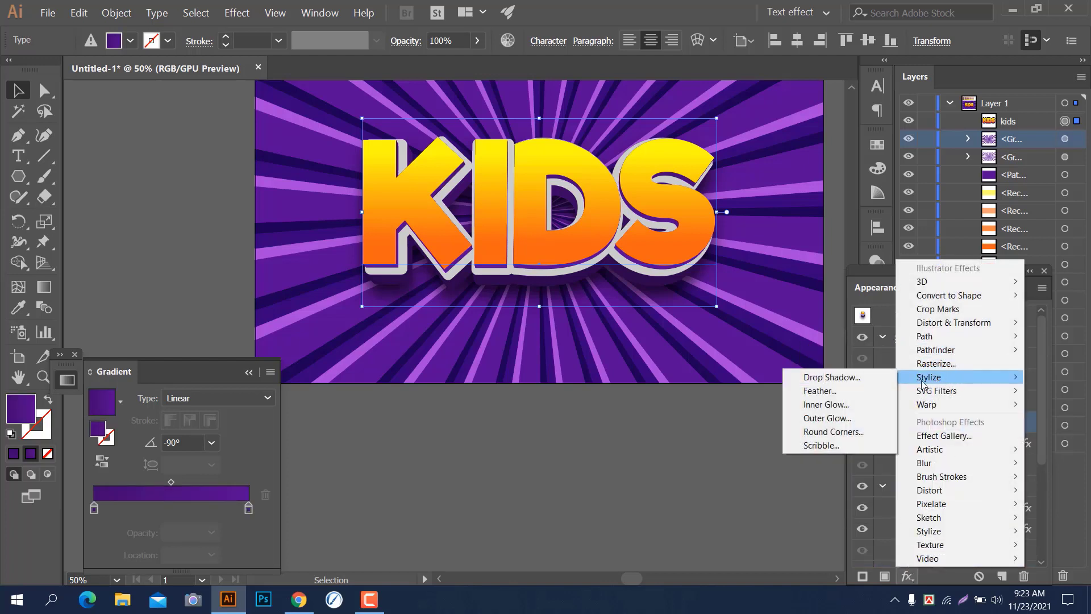
pyautogui.click(837, 377)
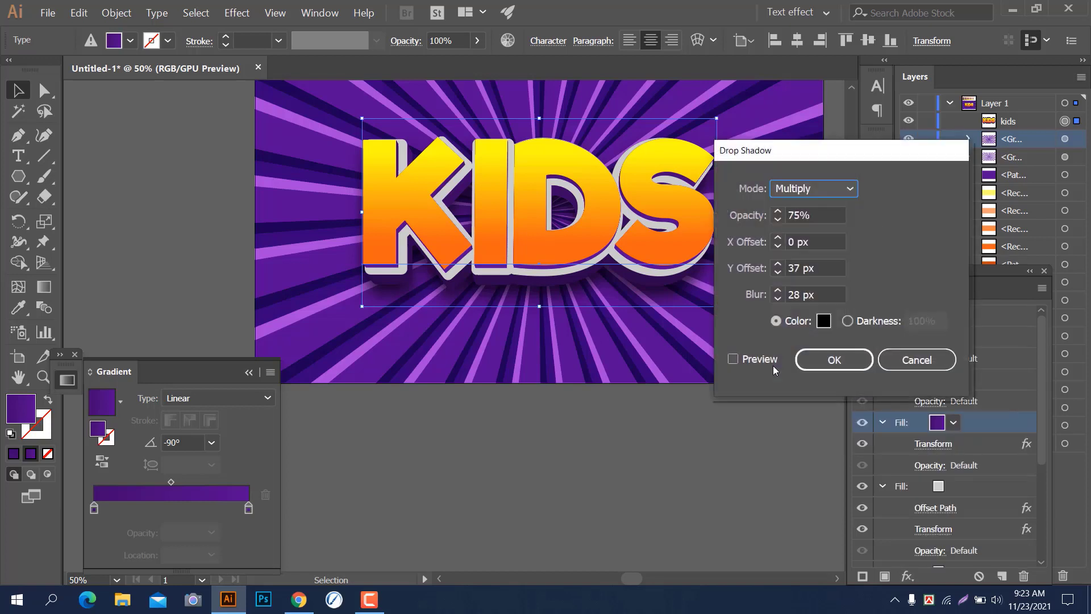
pyautogui.click(734, 359)
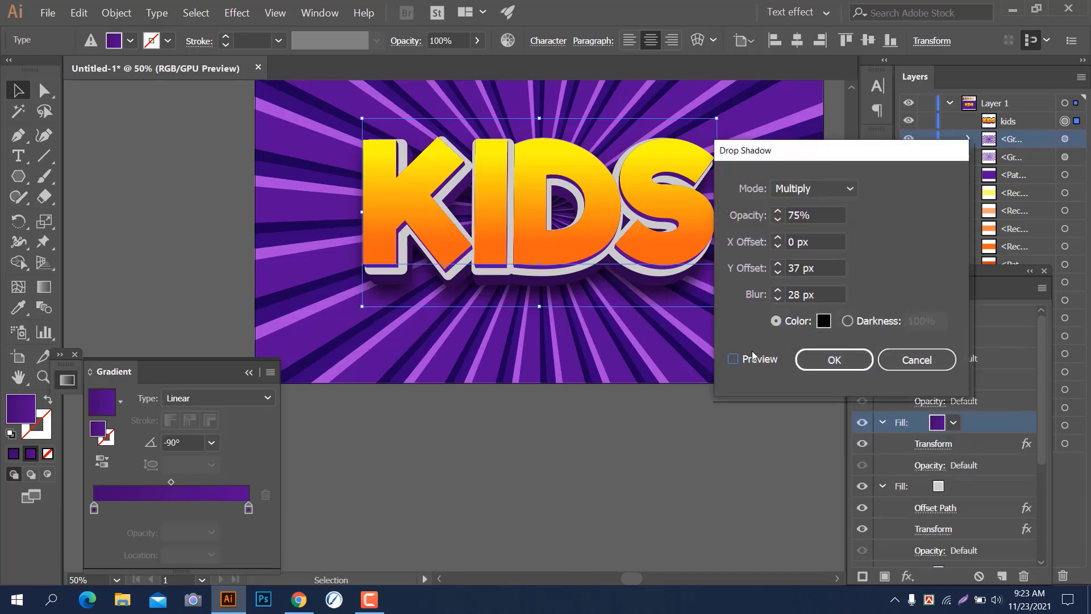
pyautogui.click(777, 299)
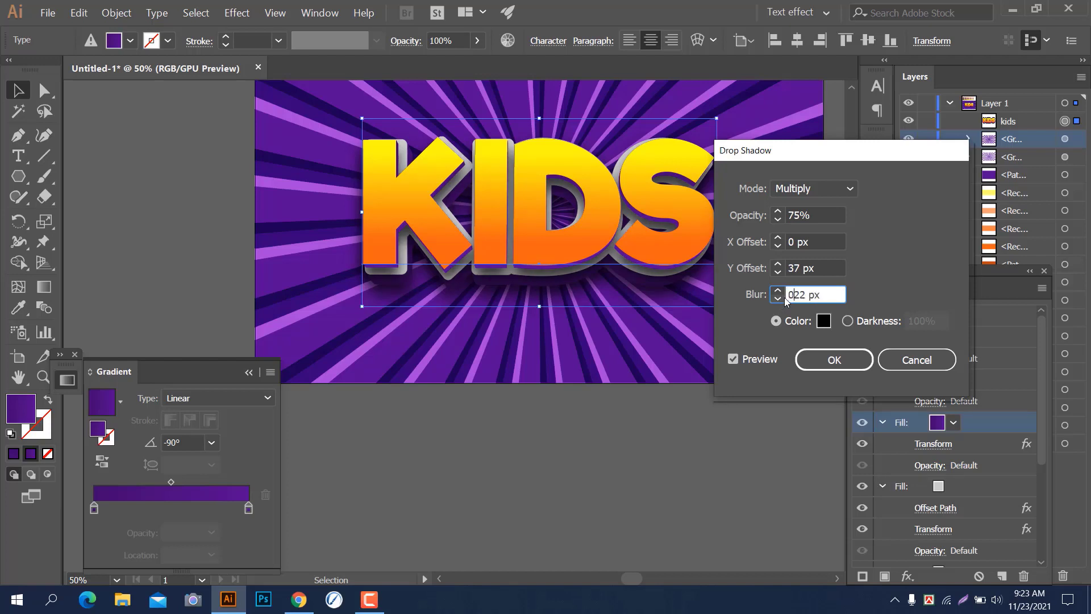
pyautogui.write('0')
pyautogui.click(783, 296)
pyautogui.write('0')
# Set the extrusion drop shadow's Y offset to 14 px
pyautogui.click(802, 274)
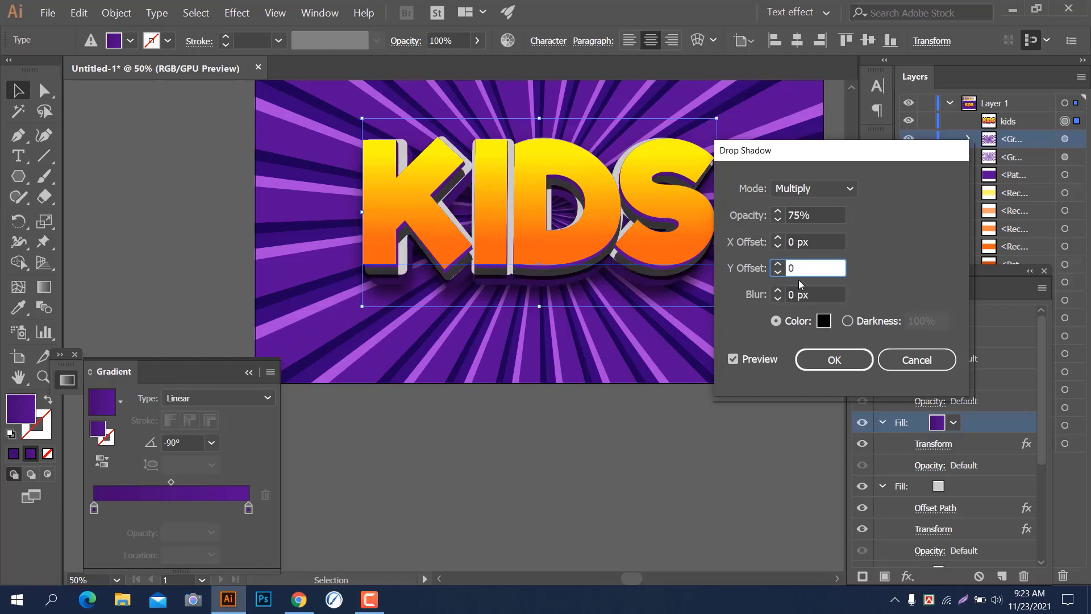
pyautogui.write('5')
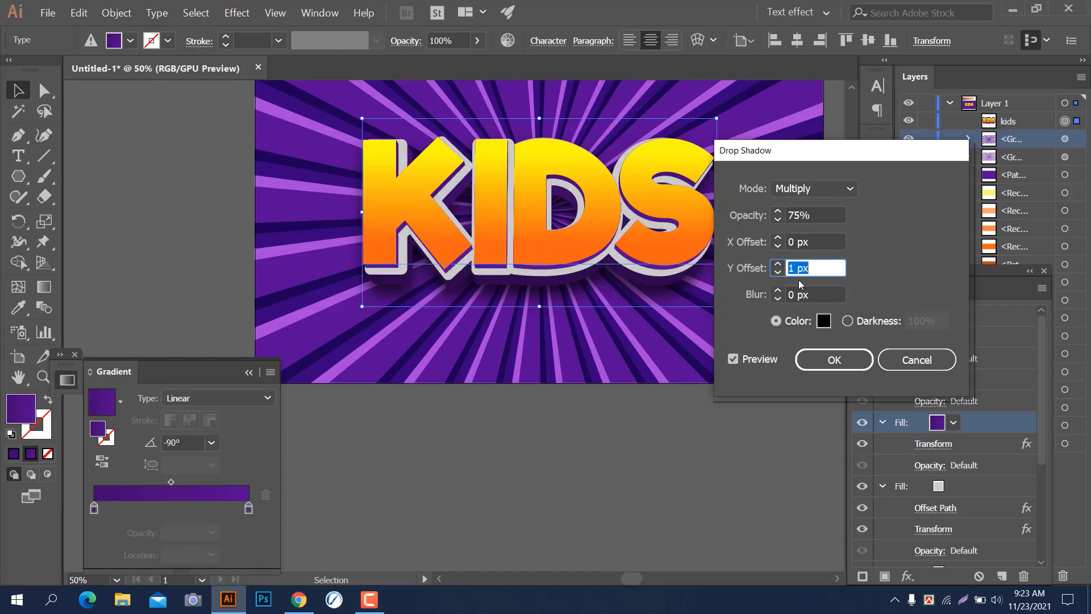
pyautogui.press('Up')
pyautogui.press('Up')
pyautogui.press('Up')
pyautogui.press('Up')
pyautogui.press('Up')
pyautogui.press('Up')
pyautogui.press('Up')
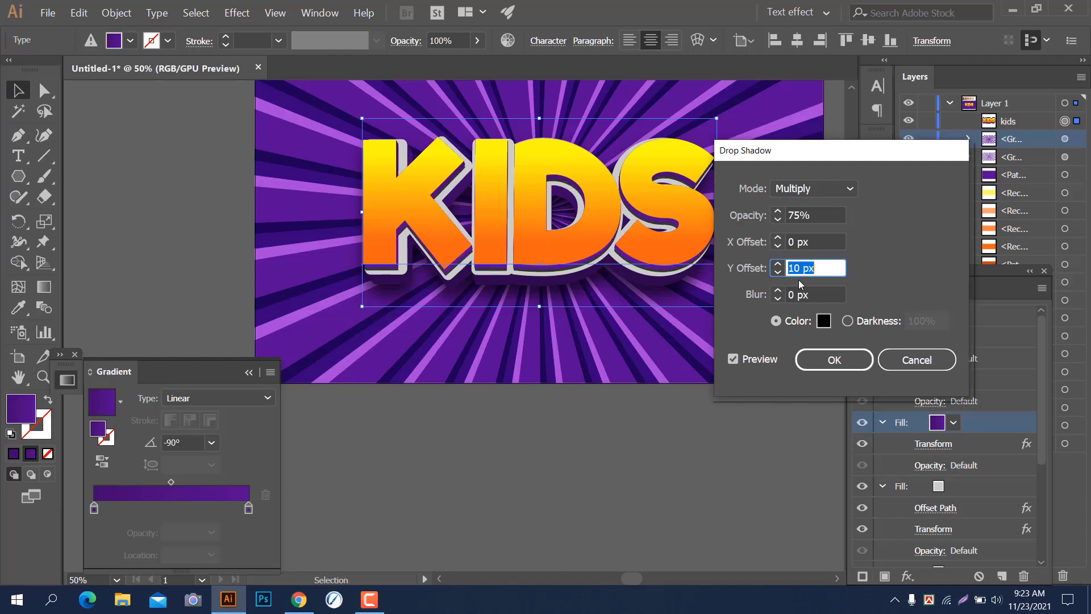
pyautogui.press('Up')
pyautogui.press('Up')
pyautogui.press('Up')
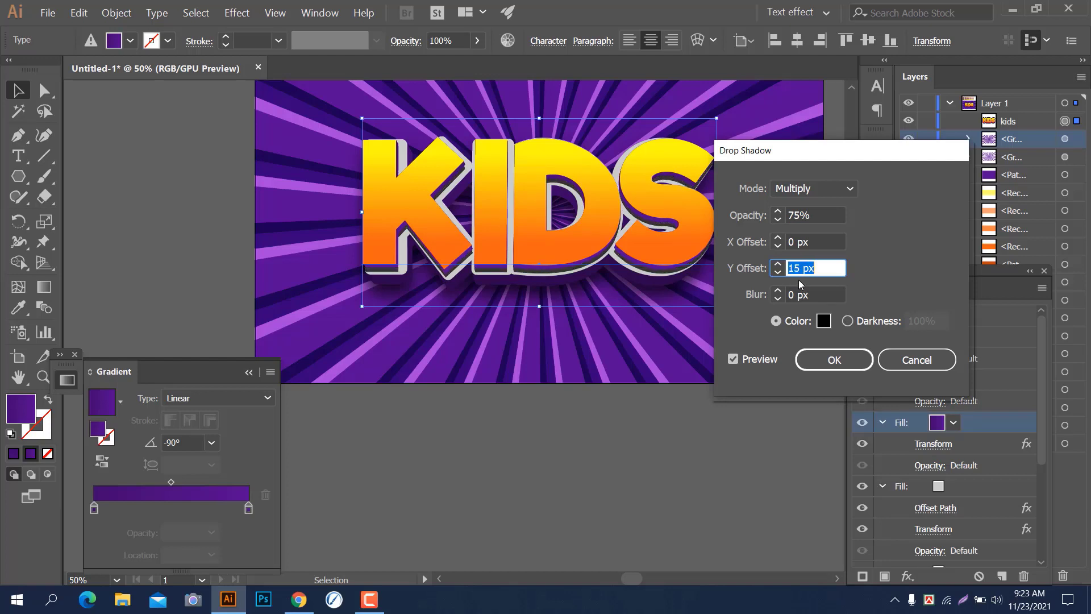
pyautogui.press('Down')
# Set the extrusion drop shadow's blur to 10 px
pyautogui.click(778, 291)
pyautogui.click(778, 291)
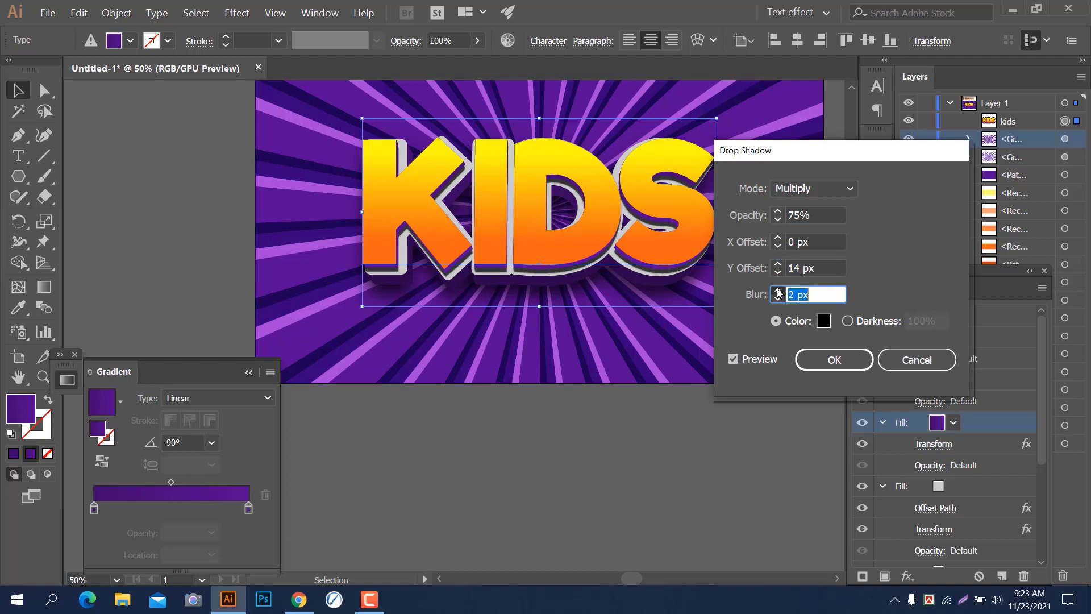
pyautogui.click(778, 290)
pyautogui.click(778, 290)
pyautogui.click(778, 290)
pyautogui.click(778, 290)
pyautogui.click(778, 291)
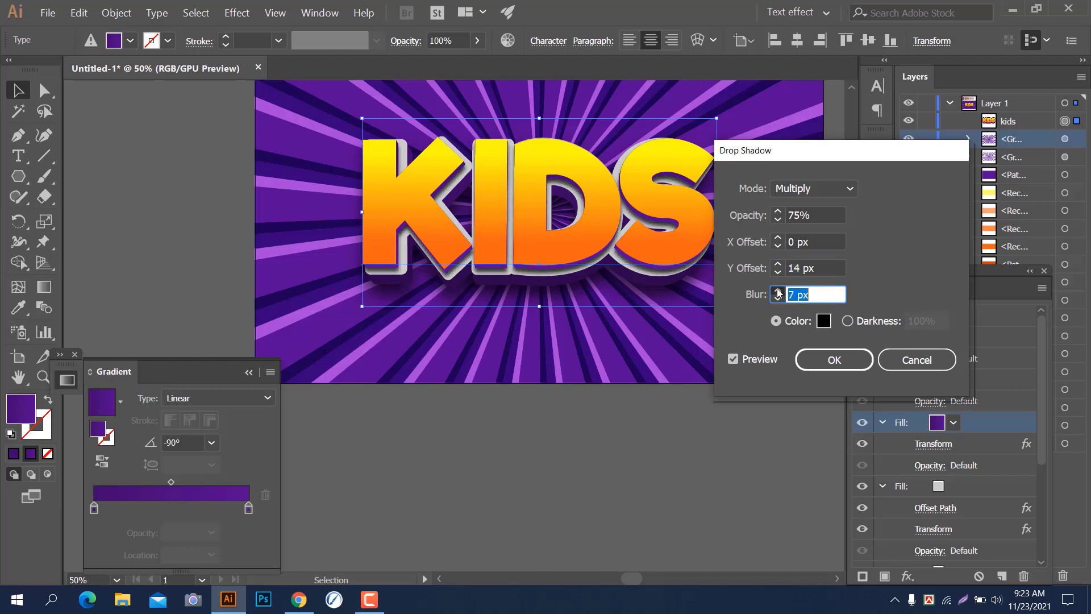
pyautogui.click(778, 291)
pyautogui.click(777, 291)
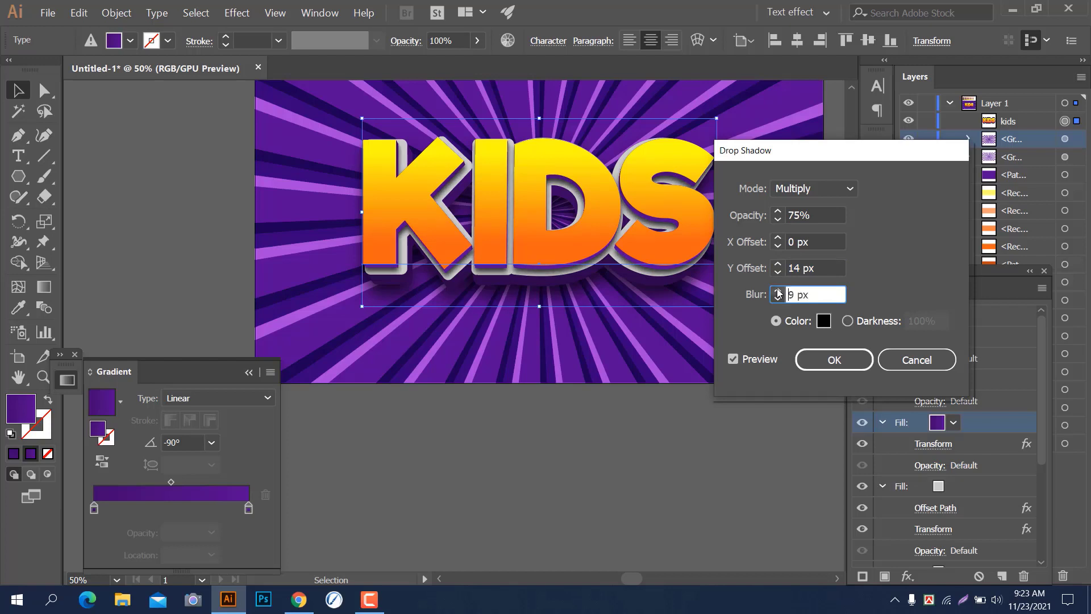
pyautogui.click(778, 291)
# Set the drop shadow's opacity to 60% and apply the effect to the purple extrusion fill
pyautogui.click(778, 221)
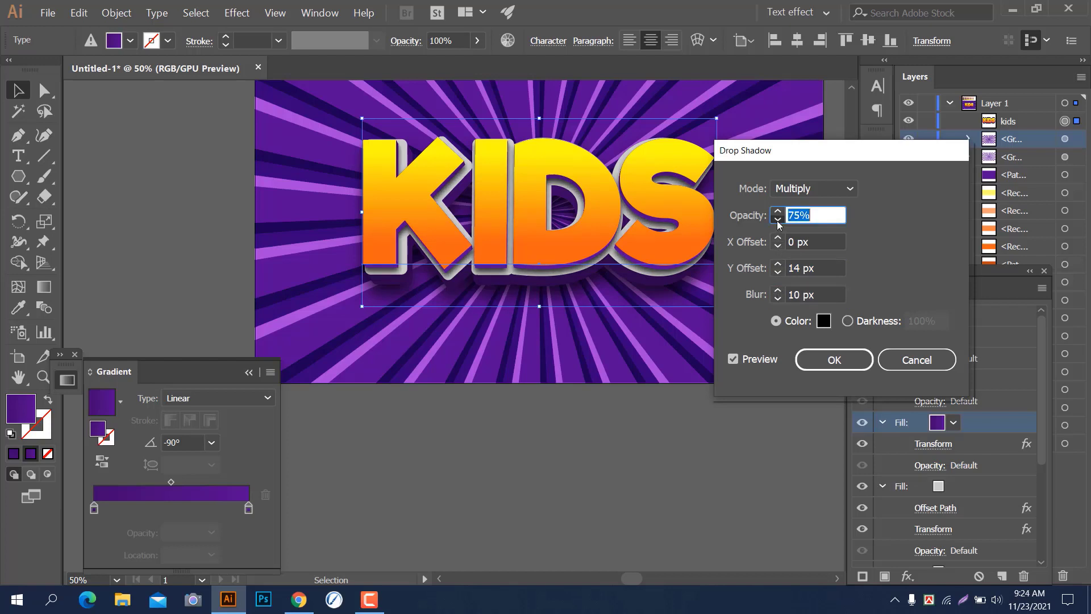
pyautogui.click(778, 221)
pyautogui.click(778, 221)
pyautogui.click(778, 221)
pyautogui.click(778, 221)
pyautogui.click(778, 221)
pyautogui.click(778, 221)
pyautogui.click(778, 221)
pyautogui.click(778, 221)
pyautogui.click(778, 221)
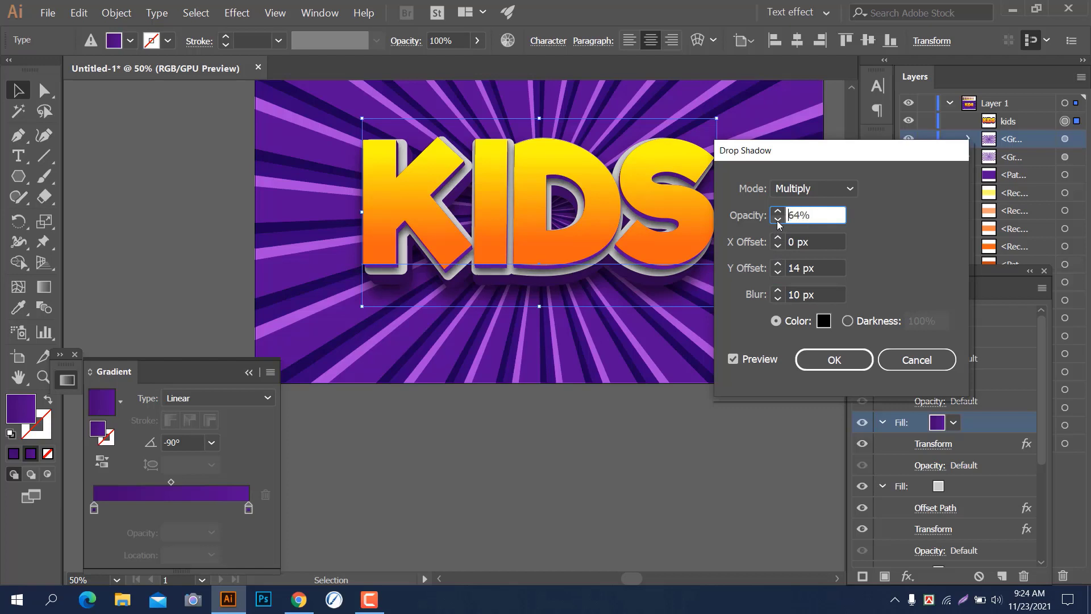
pyautogui.click(778, 221)
pyautogui.click(778, 221)
pyautogui.click(778, 221)
pyautogui.click(777, 221)
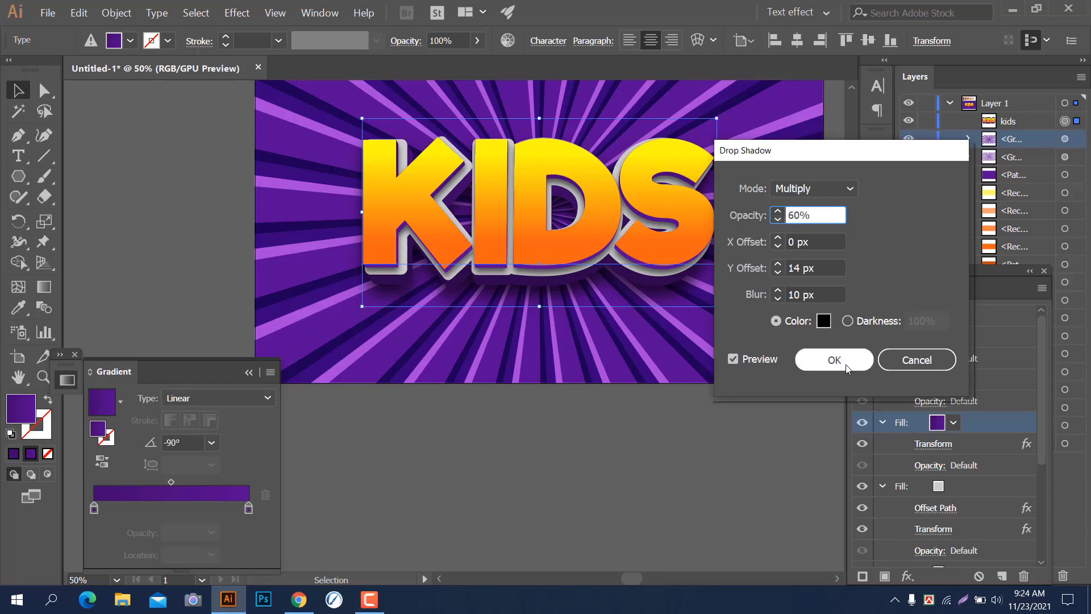
pyautogui.press('Return')
# Edit the extrusion fill's drop shadow with preview on, set its Y offset to 10 px, apply it and deselect the text
pyautogui.scroll(3, 496, 344)
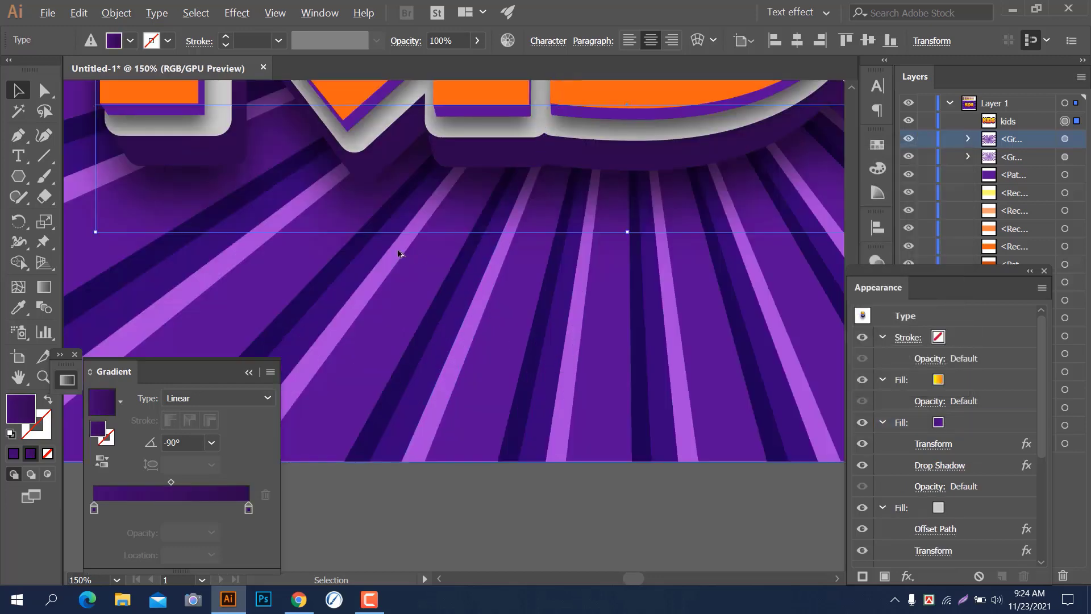
pyautogui.scroll(-2, 483, 455)
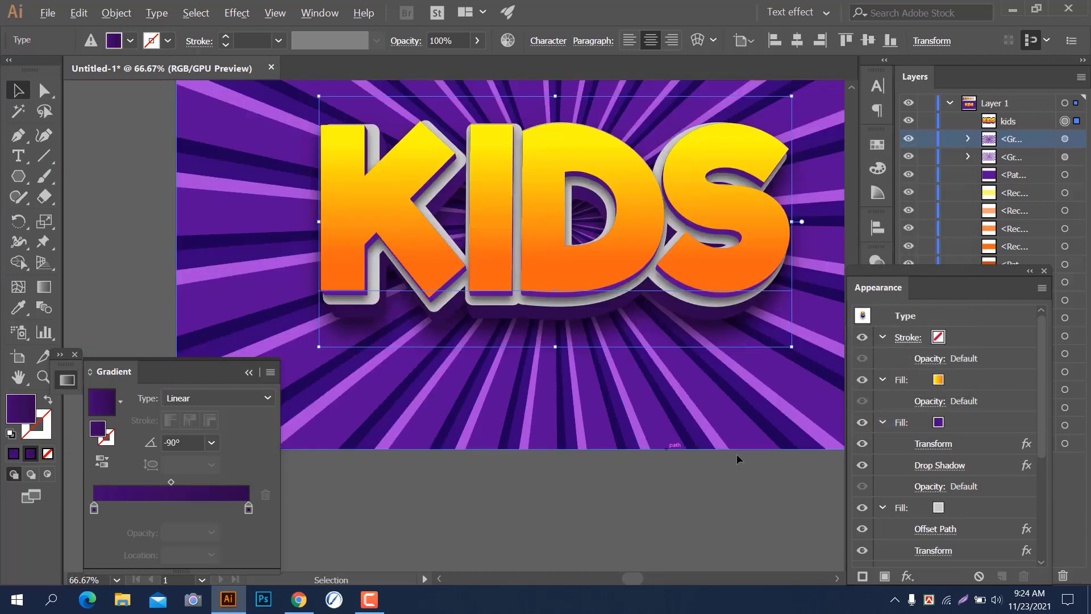
pyautogui.click(941, 466)
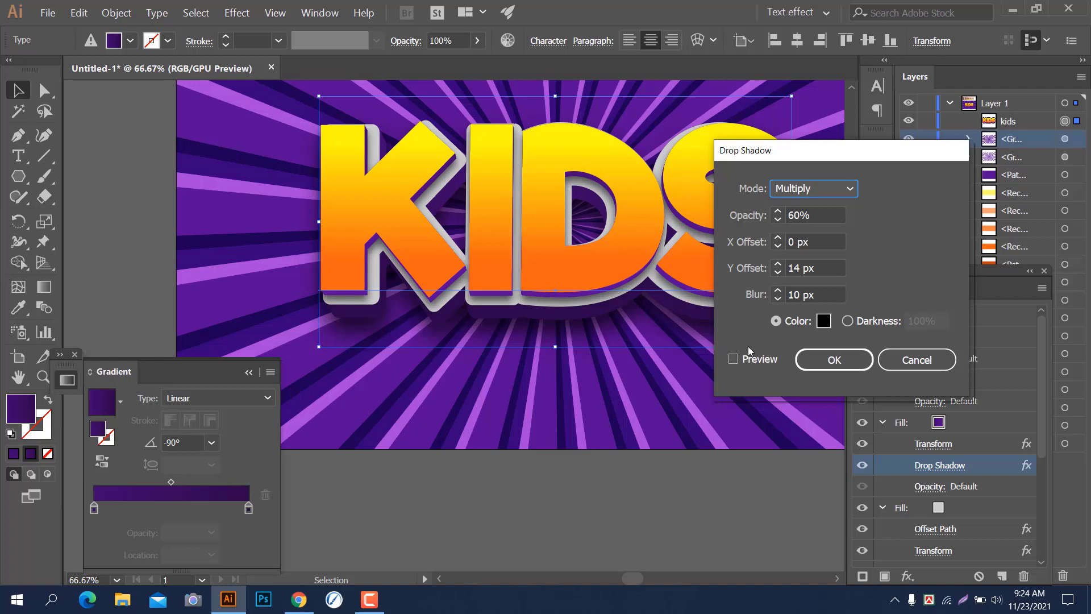
pyautogui.click(734, 360)
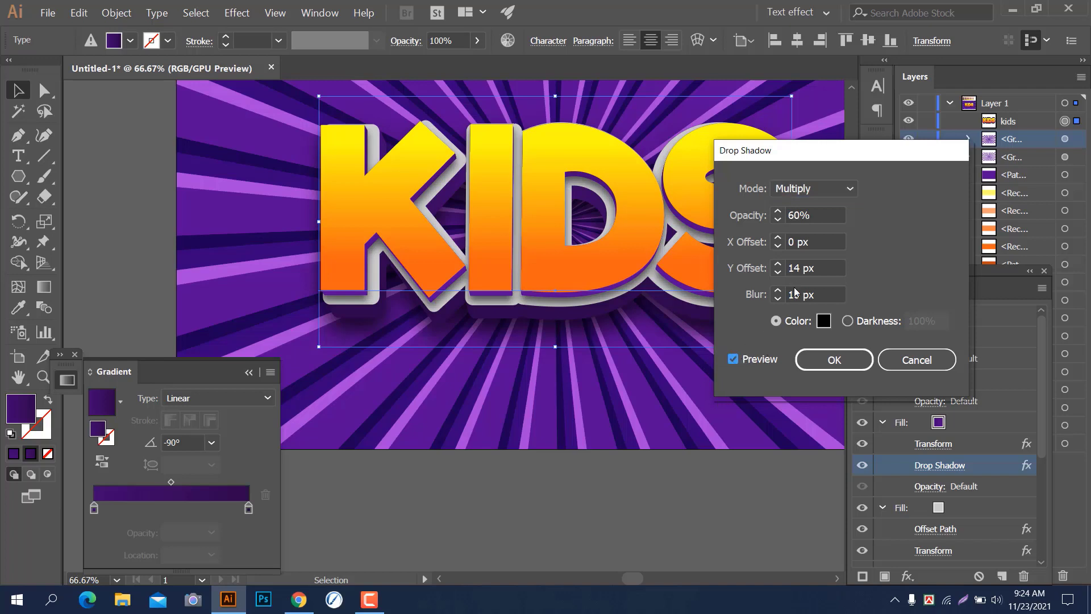
pyautogui.click(780, 271)
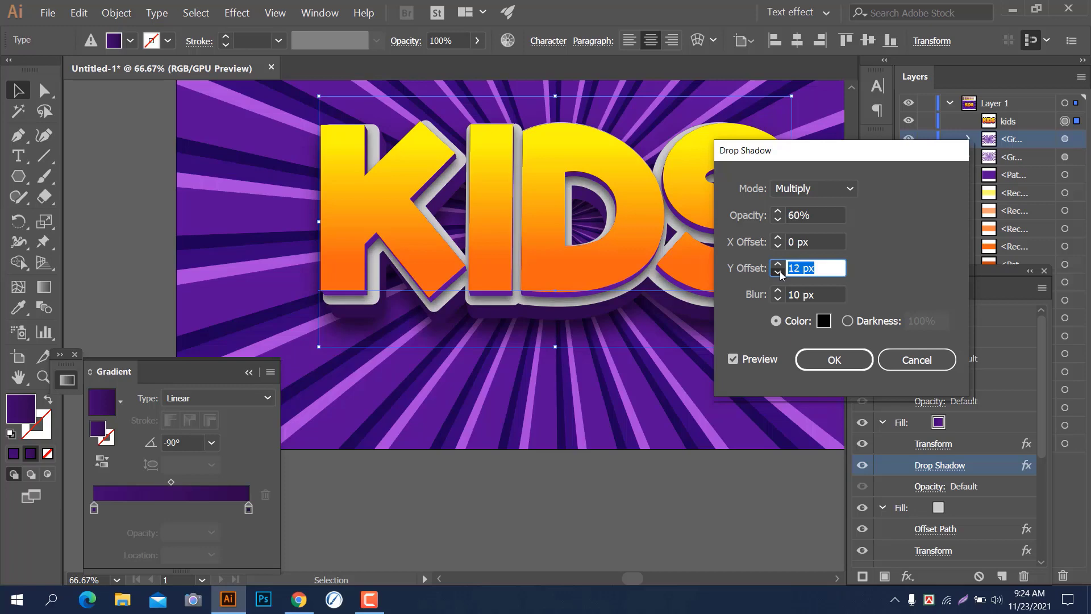
pyautogui.click(780, 271)
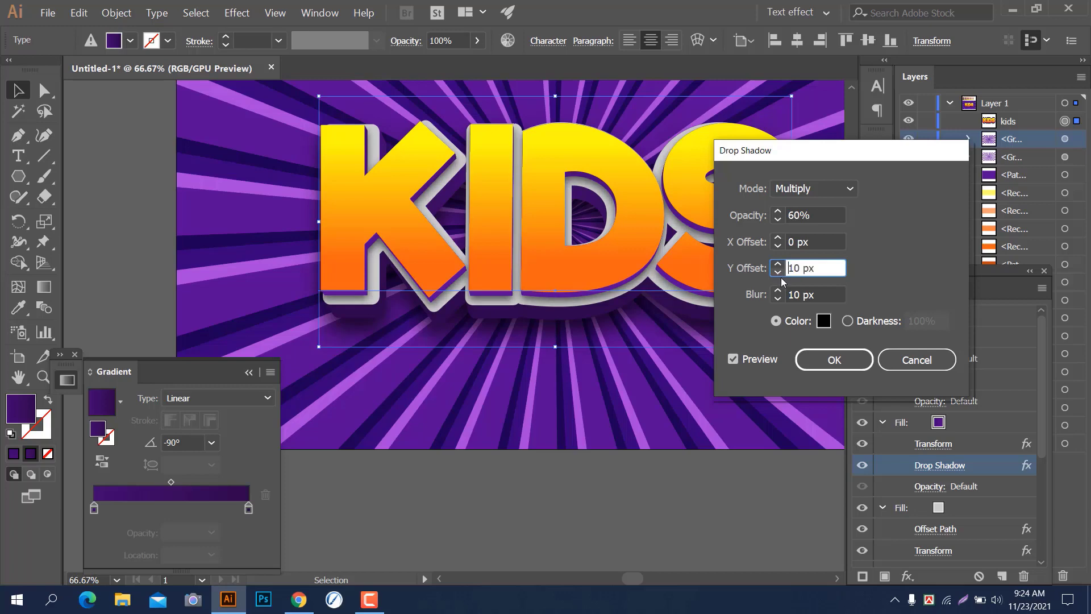
pyautogui.click(819, 361)
pyautogui.scroll(-3, 665, 426)
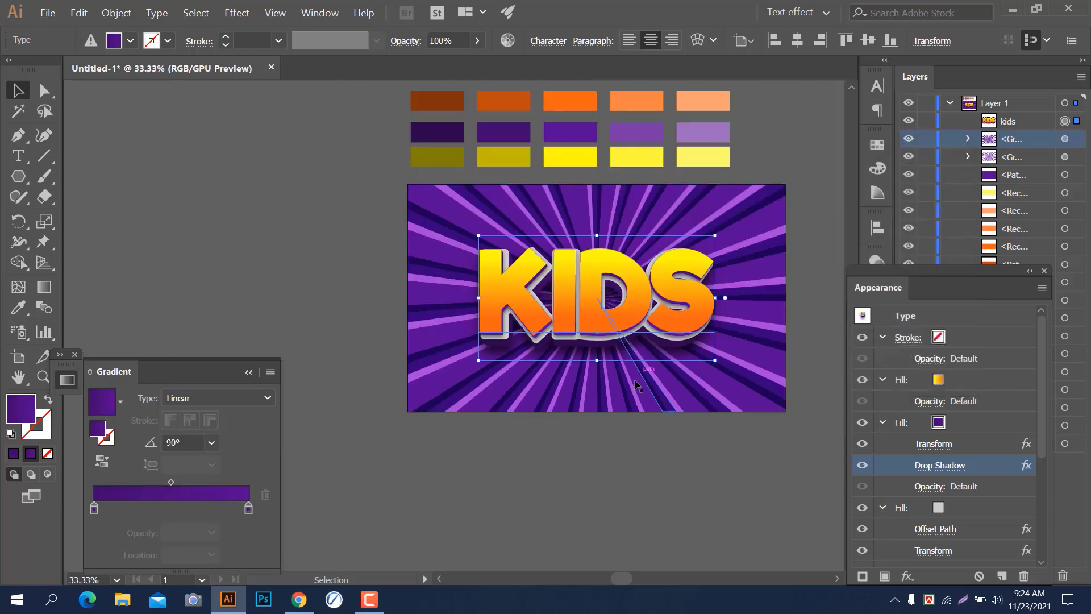
pyautogui.click(646, 447)
# Delete all the orange, purple and yellow colour sample rectangles above the artboard
pyautogui.scroll(4, 675, 435)
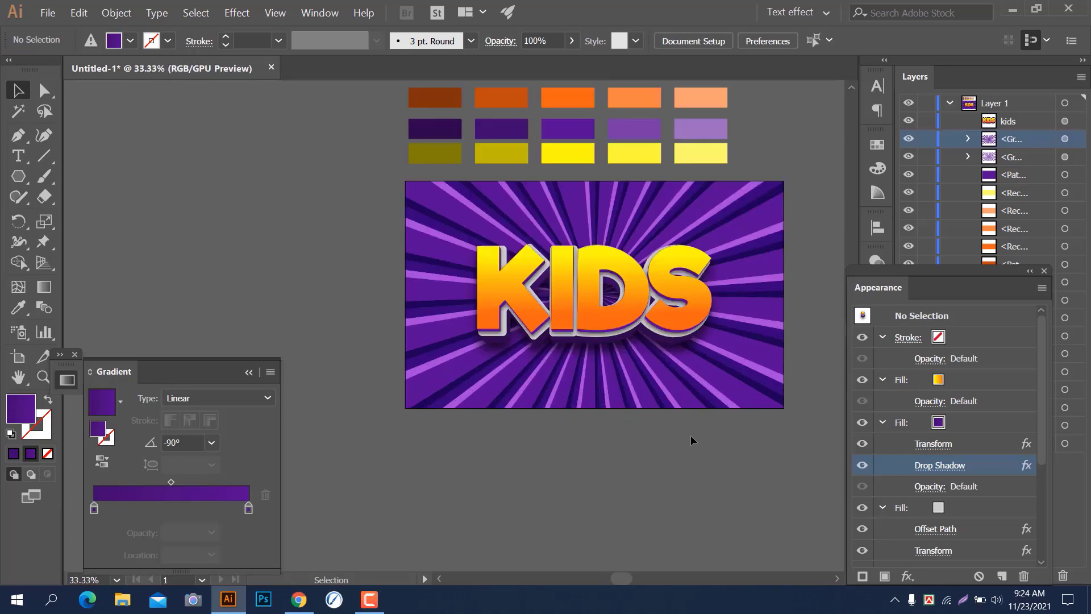
pyautogui.moveTo(626, 427); pyautogui.dragTo(628, 431)
pyautogui.scroll(-1, 278, 134)
pyautogui.keyDown('alt'); pyautogui.scroll(-1, 277, 131); pyautogui.keyUp('alt')
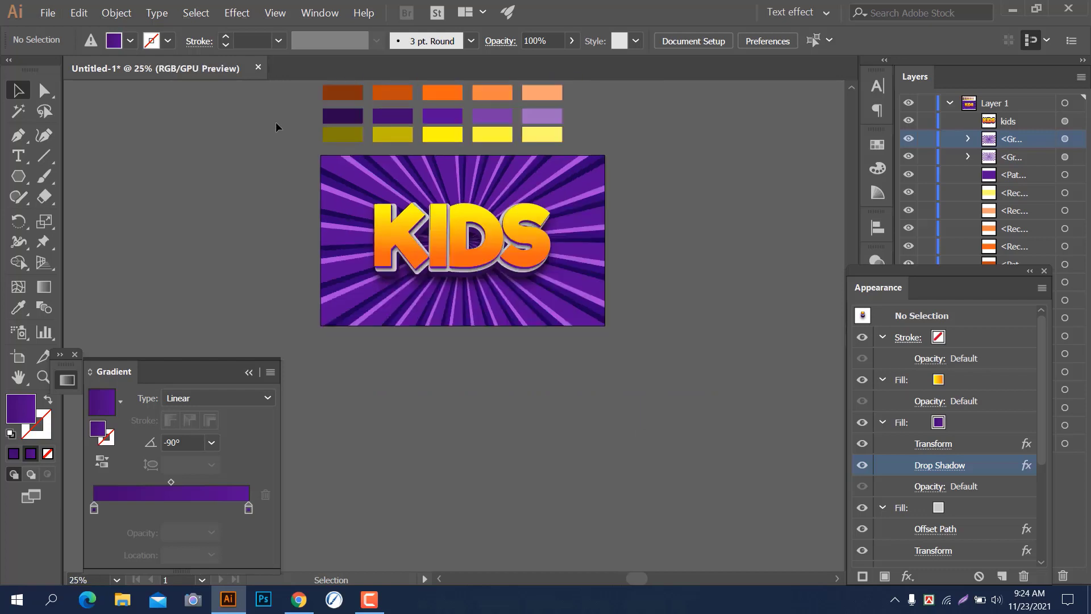
pyautogui.moveTo(276, 123); pyautogui.dragTo(285, 201)
pyautogui.moveTo(285, 155); pyautogui.dragTo(603, 220)
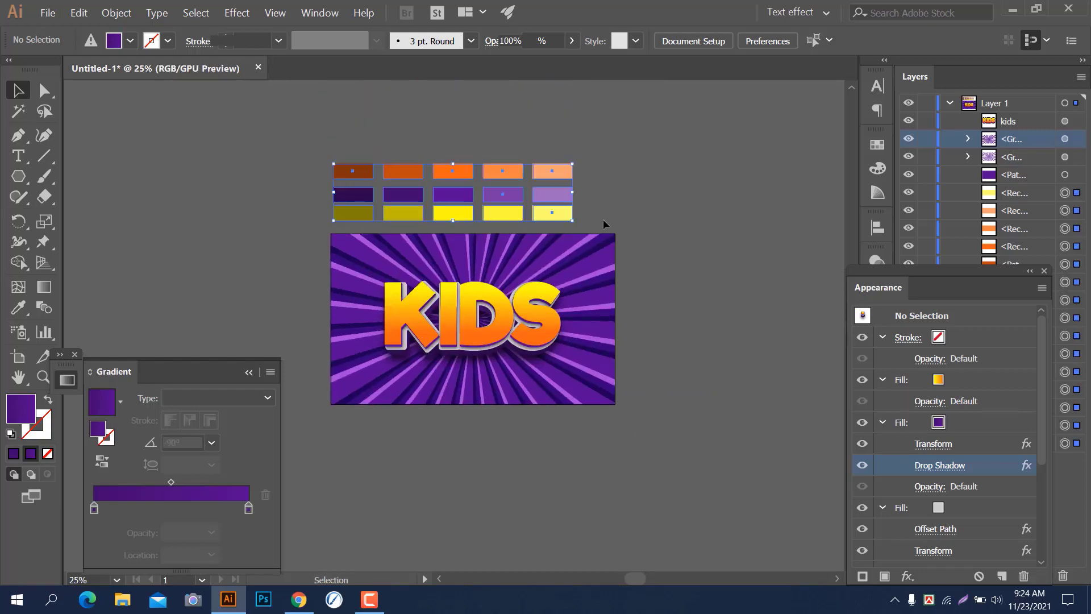
pyautogui.press('Delete')
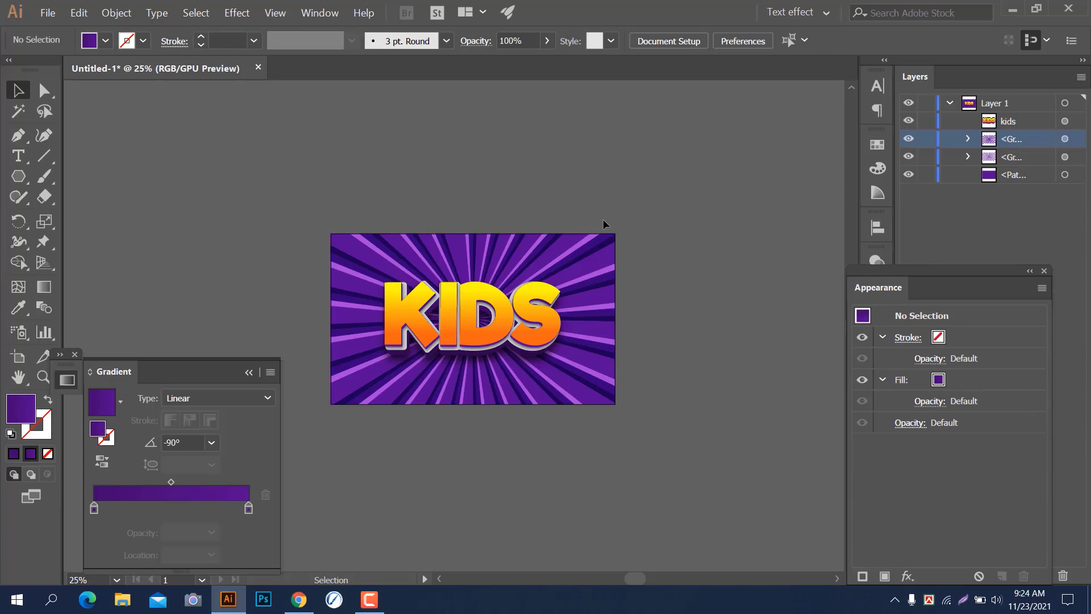
# Change the KIDS text's grey backing fill to light purple B499CE and deselect the text
pyautogui.keyDown('alt'); pyautogui.scroll(1, 603, 219); pyautogui.keyUp('alt')
pyautogui.scroll(-3, 731, 358)
pyautogui.click(446, 224)
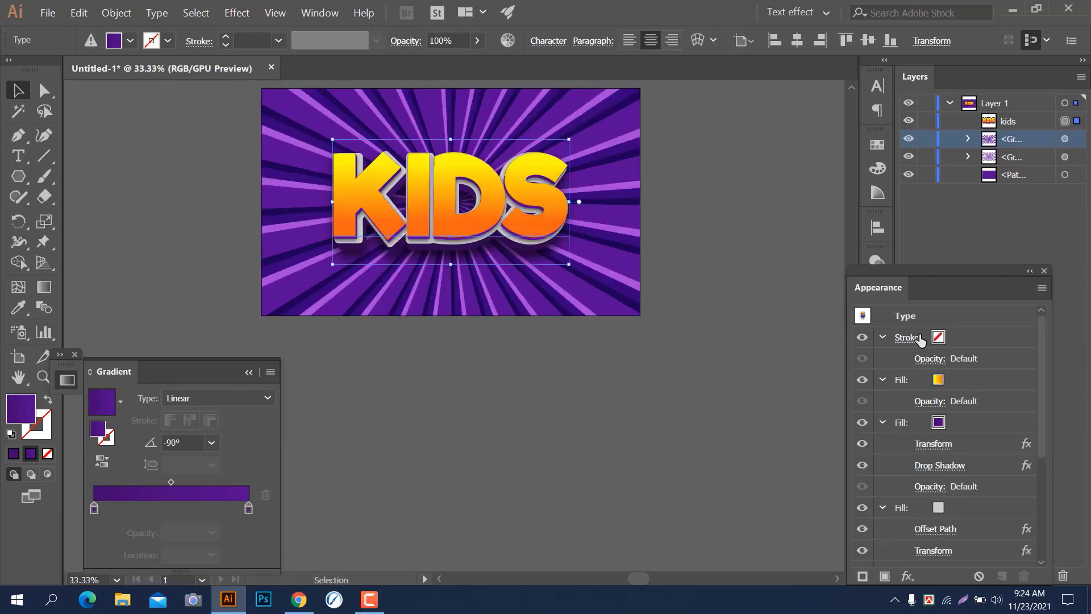
pyautogui.scroll(-3, 921, 339)
pyautogui.click(926, 382)
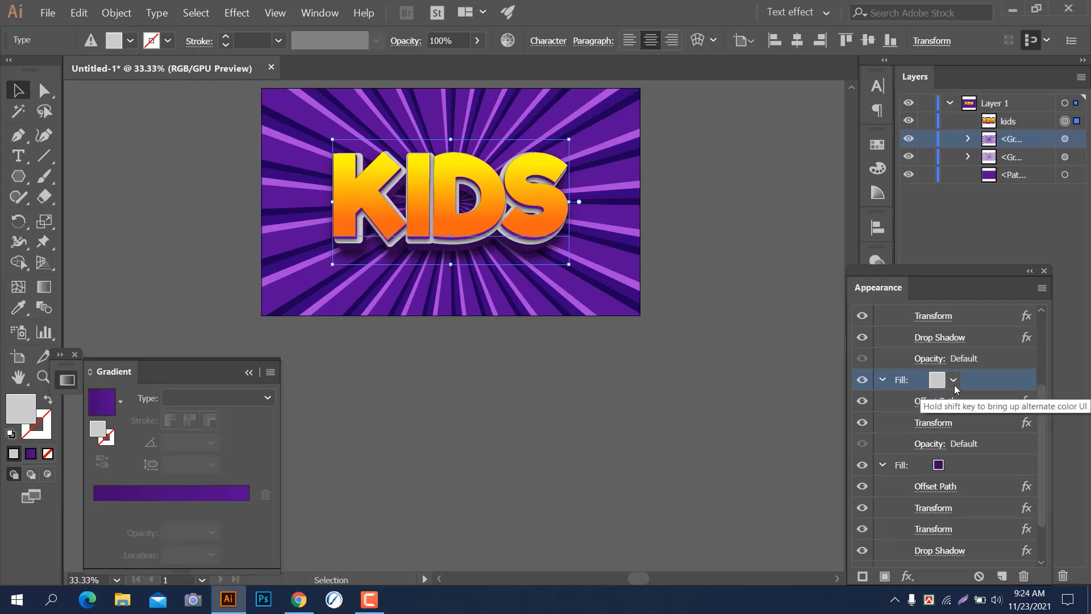
pyautogui.doubleClick(23, 410)
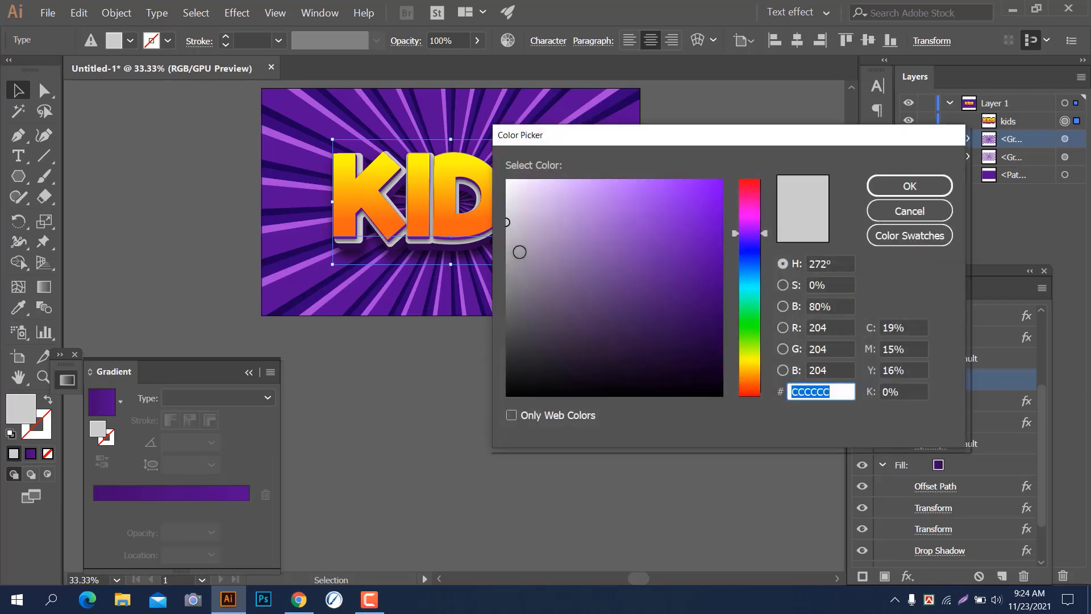
pyautogui.moveTo(518, 223); pyautogui.dragTo(535, 218)
pyautogui.click(562, 218)
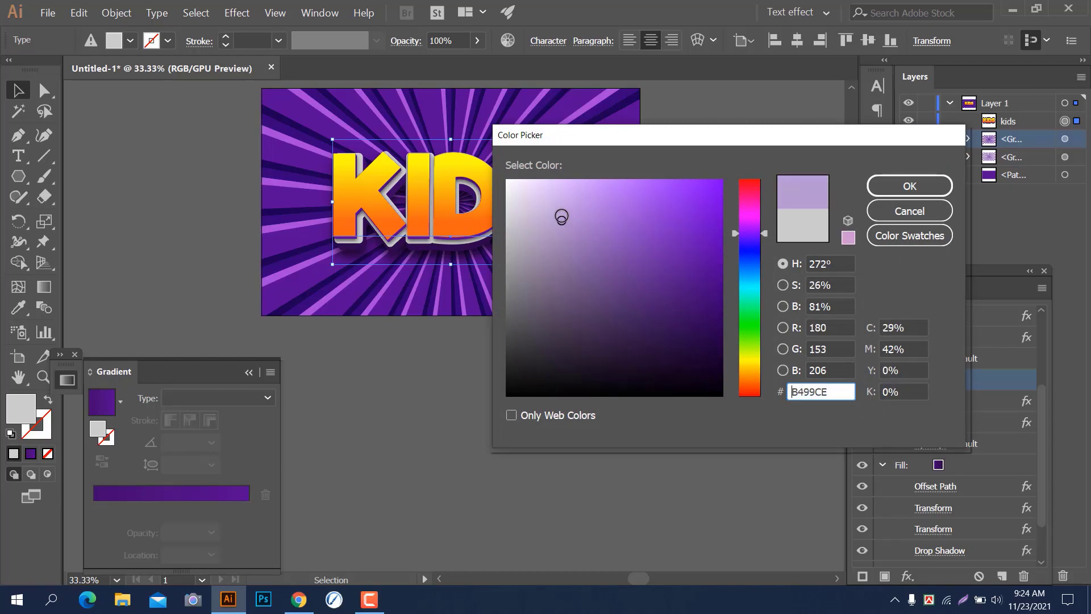
pyautogui.click(904, 186)
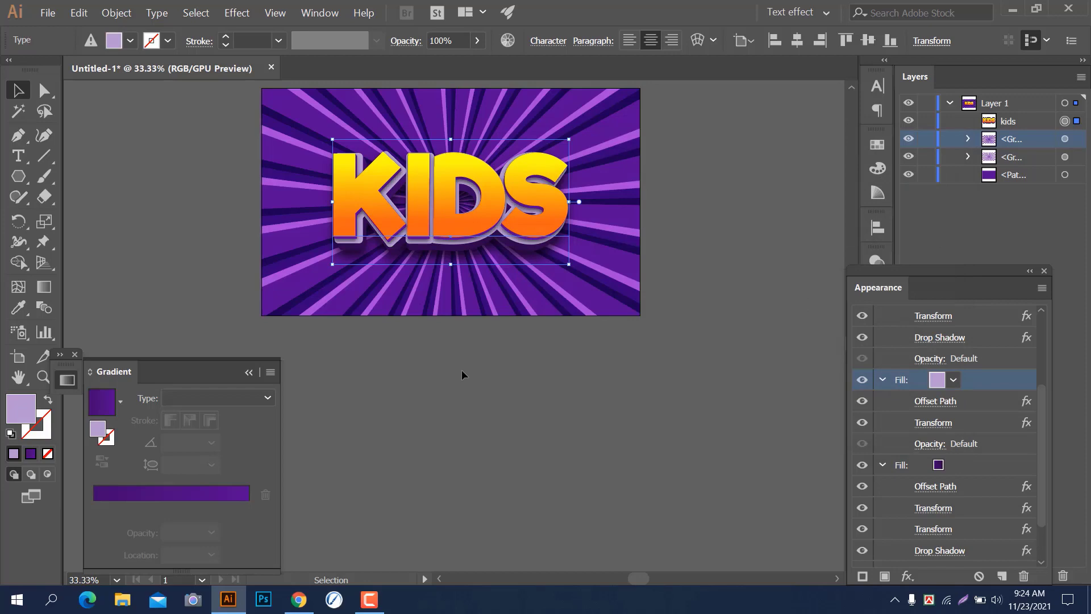
pyautogui.click(462, 369)
# Select the KIDS text and browse the installed fonts to preview them on the lettering
pyautogui.scroll(2, 462, 371)
pyautogui.moveTo(462, 370); pyautogui.dragTo(541, 454)
pyautogui.scroll(-2, 504, 497)
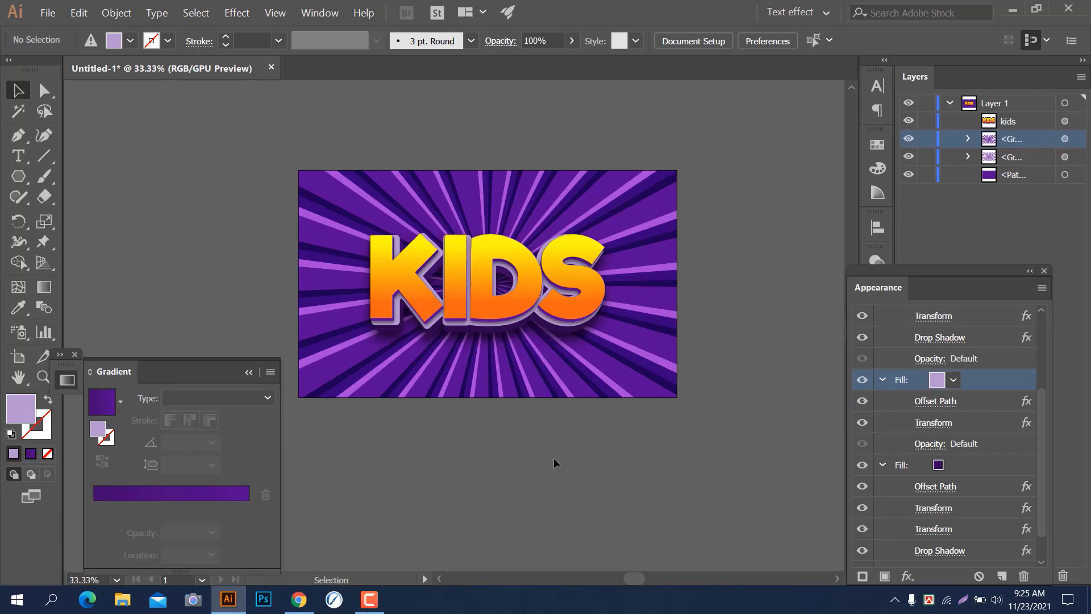
pyautogui.click(471, 292)
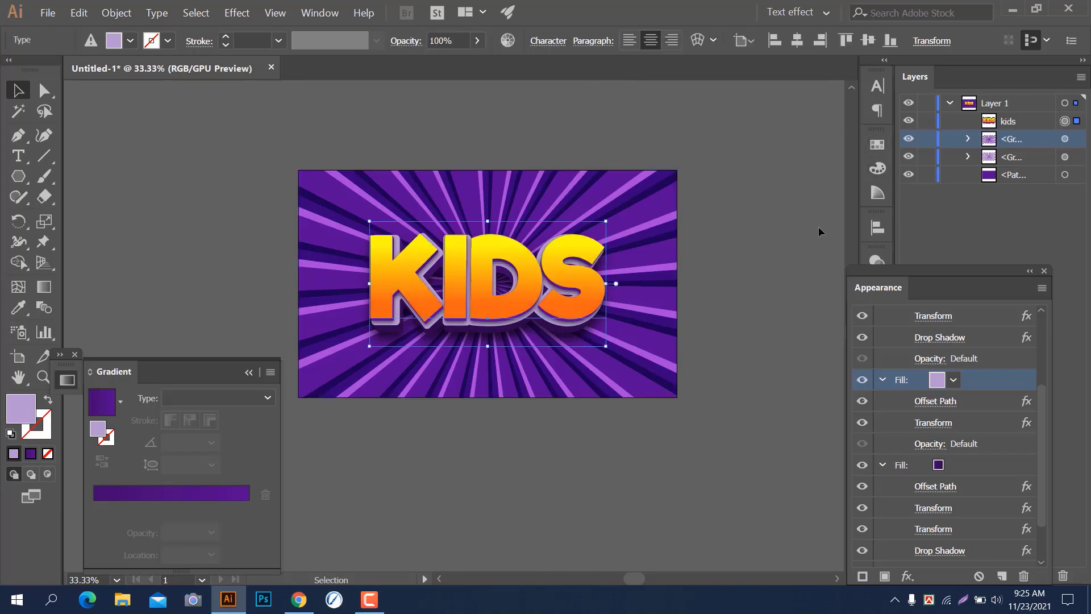
pyautogui.click(878, 87)
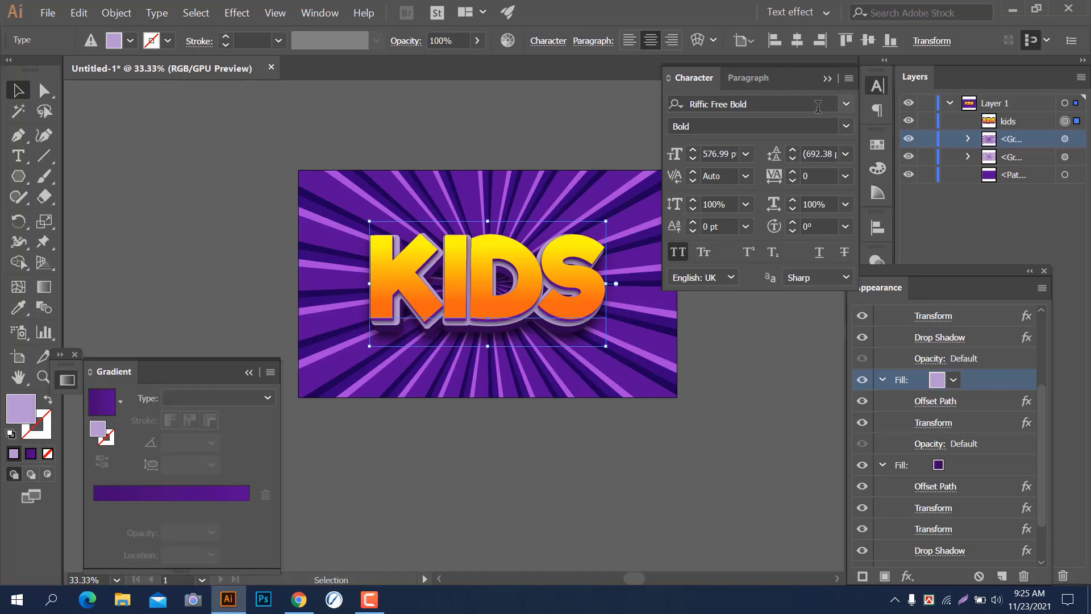
pyautogui.click(846, 108)
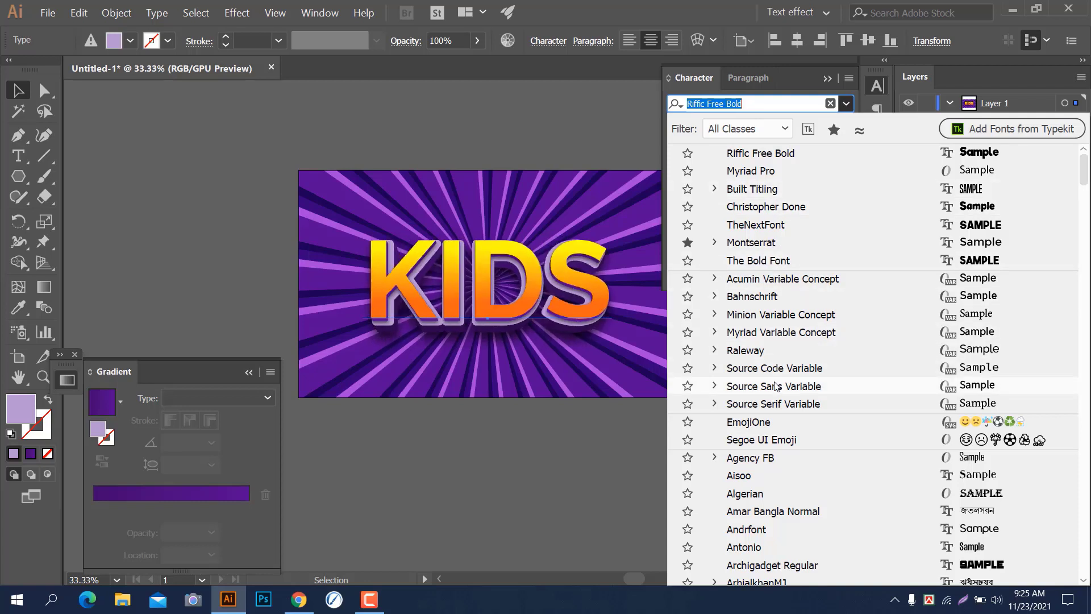
pyautogui.scroll(-3, 791, 451)
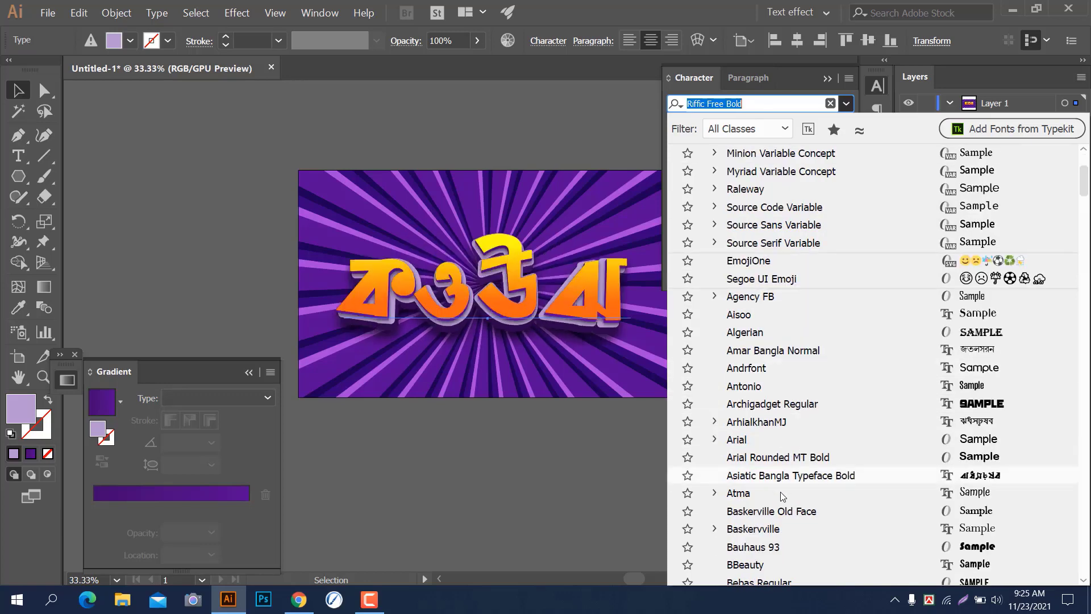
pyautogui.scroll(-3, 778, 494)
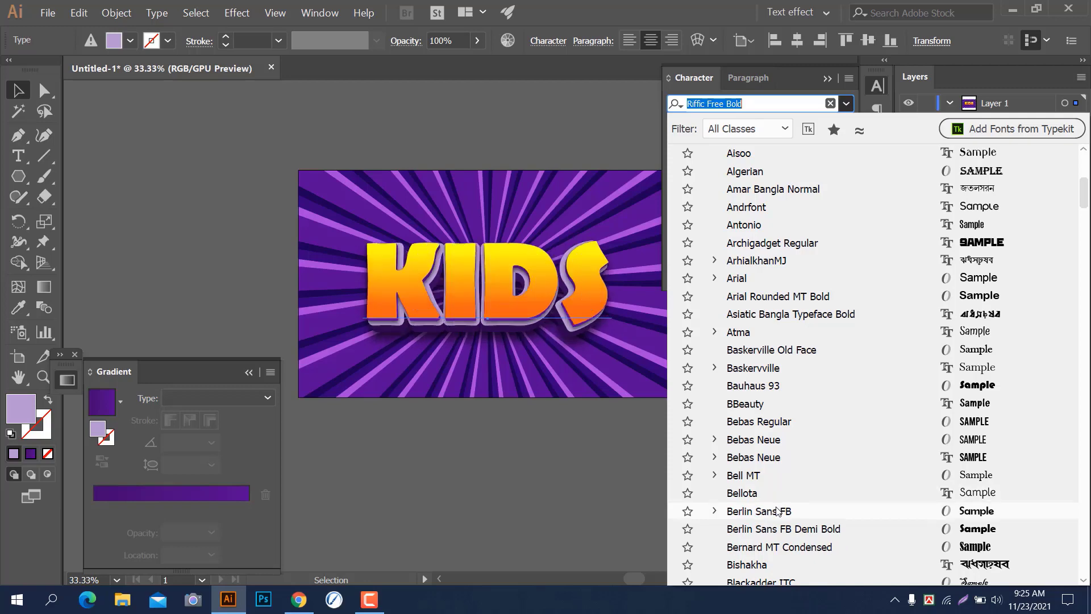
pyautogui.scroll(-1, 777, 511)
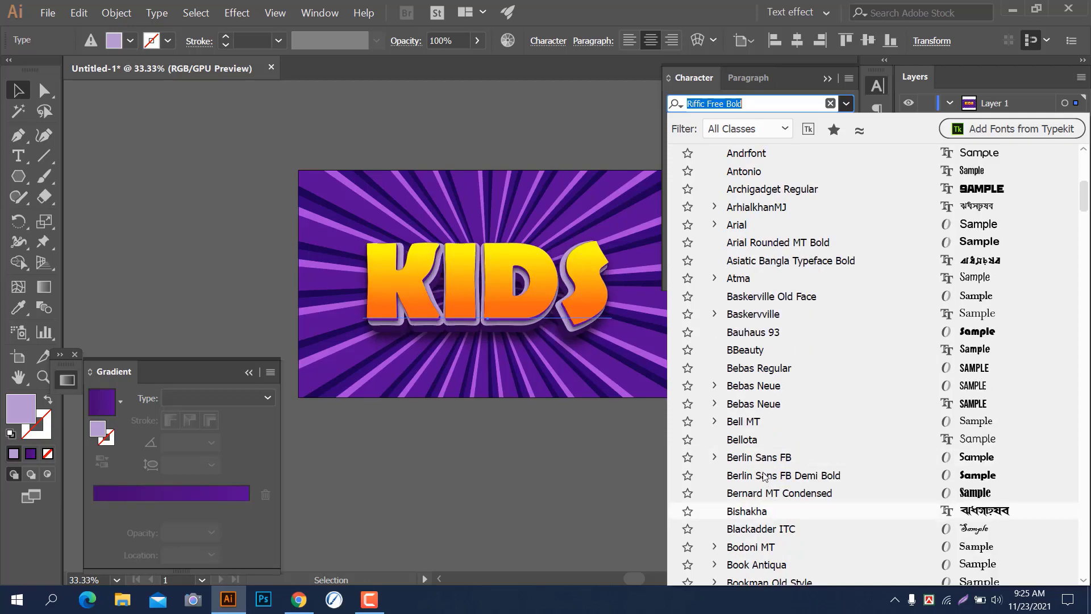
pyautogui.scroll(-5, 762, 459)
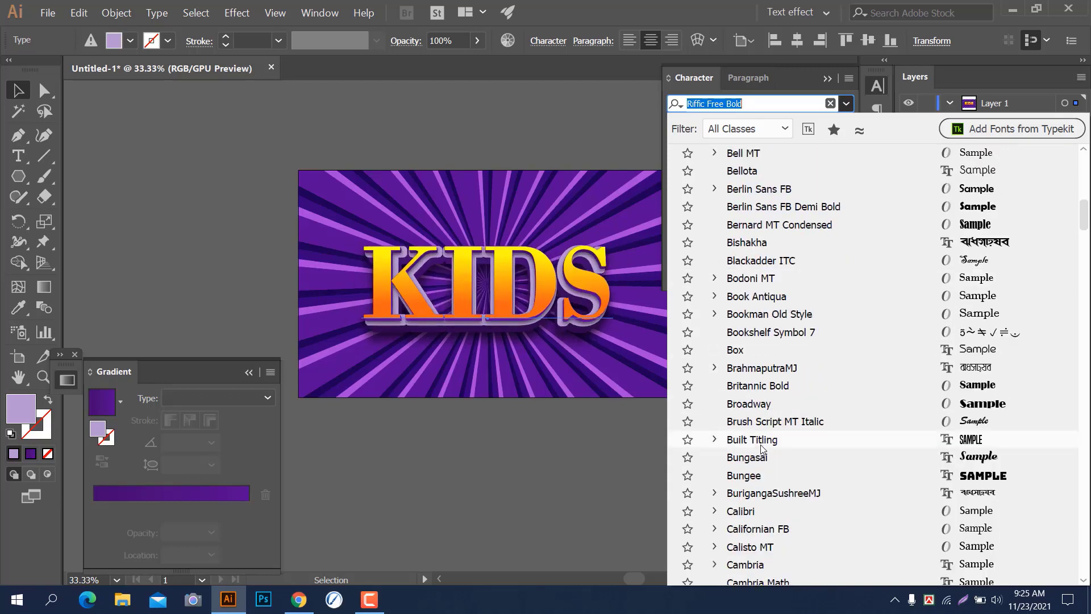
pyautogui.scroll(-3, 761, 449)
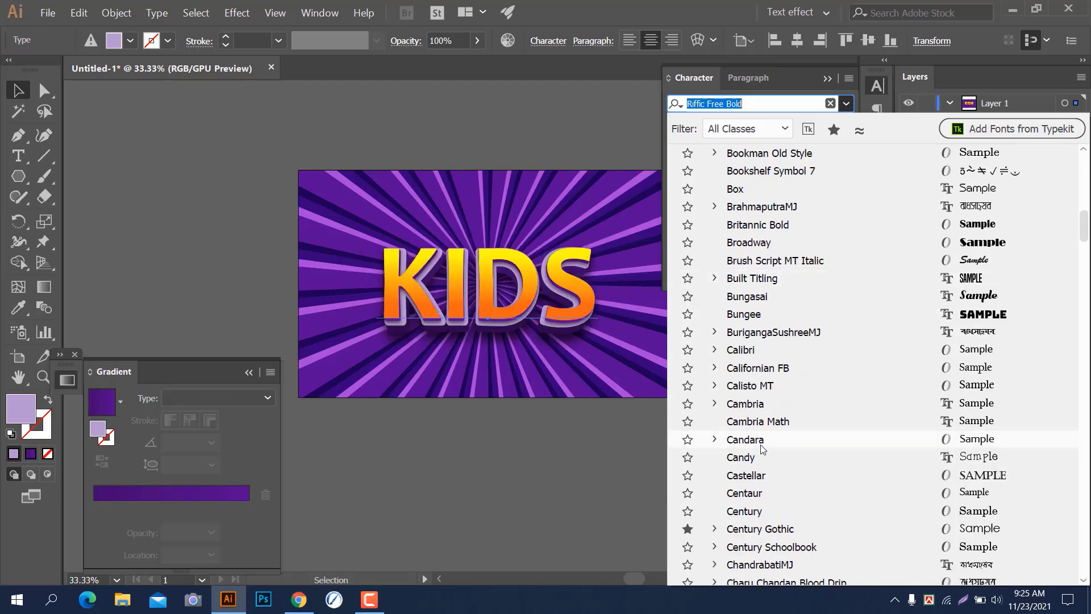
pyautogui.scroll(-3, 764, 448)
pyautogui.scroll(-3, 772, 446)
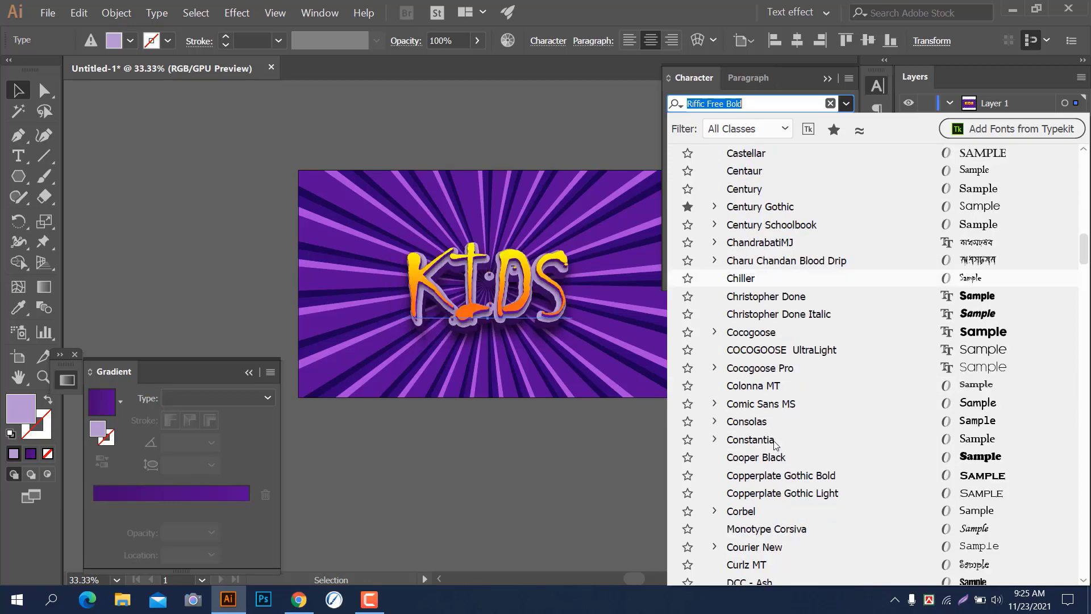
pyautogui.scroll(-1, 775, 444)
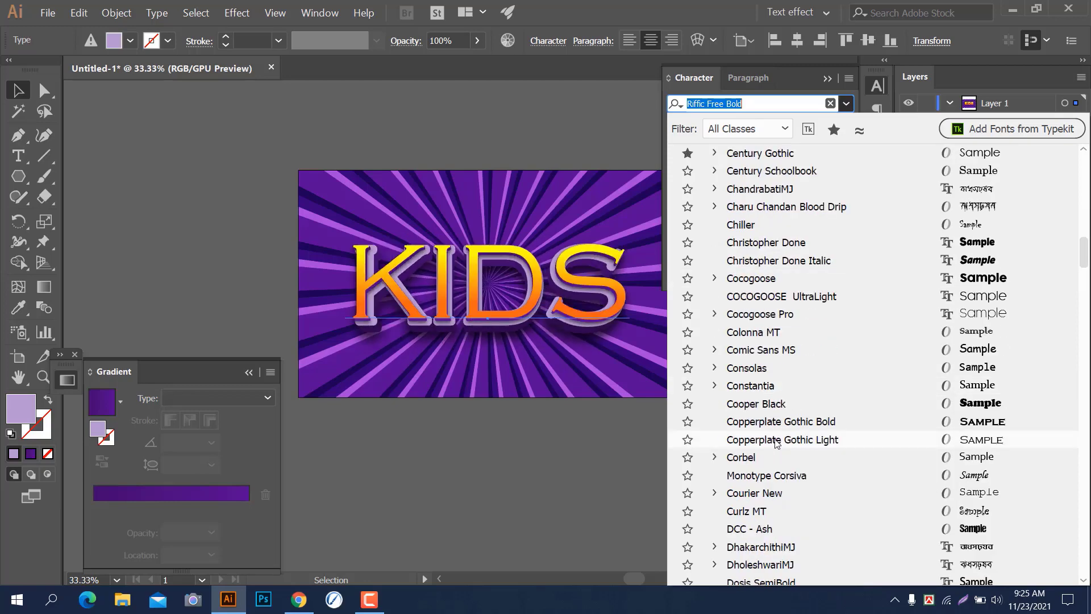
pyautogui.scroll(-2, 777, 444)
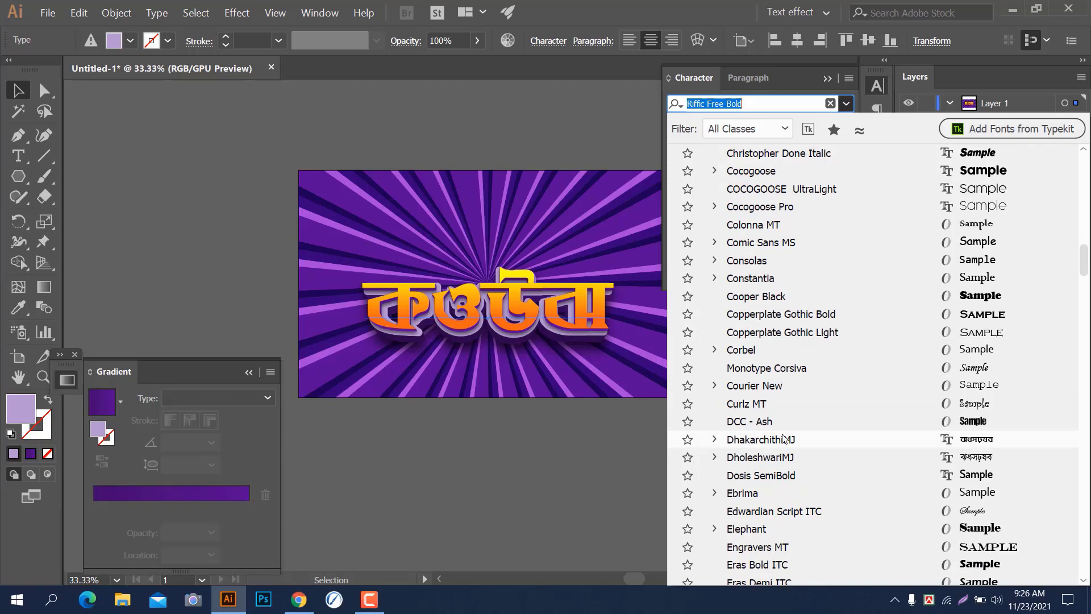
pyautogui.scroll(-3, 784, 438)
pyautogui.scroll(-3, 784, 438)
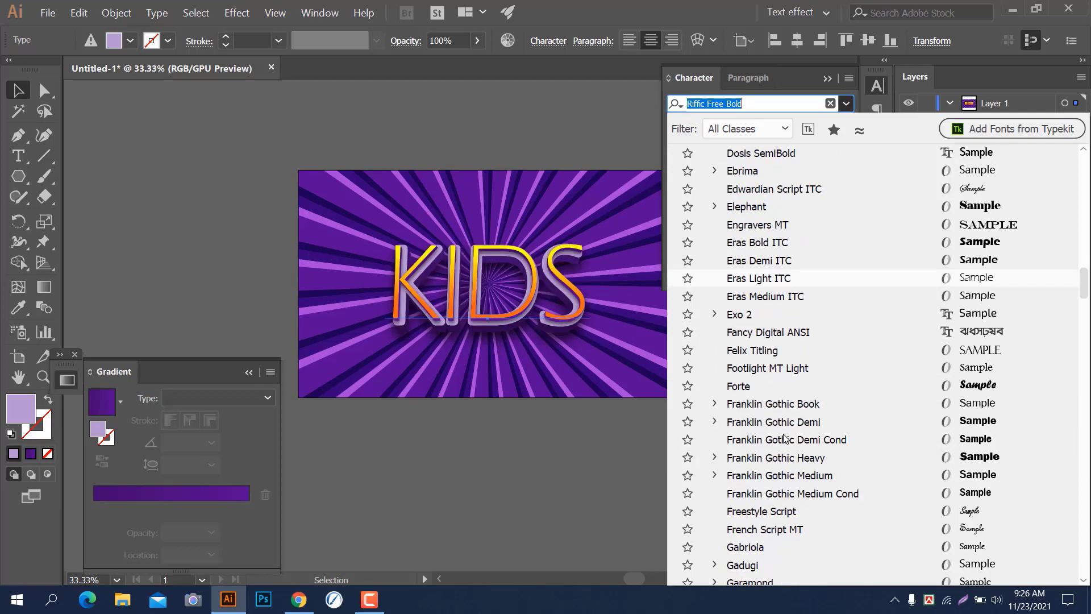
pyautogui.scroll(-2, 784, 438)
pyautogui.scroll(-2, 784, 438)
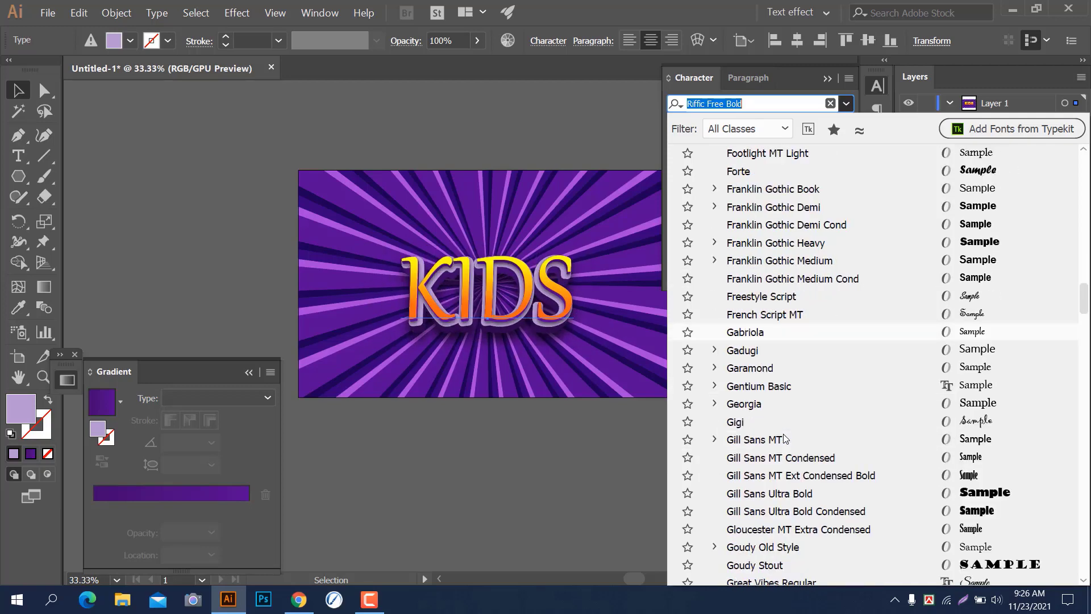
pyautogui.scroll(-1, 784, 438)
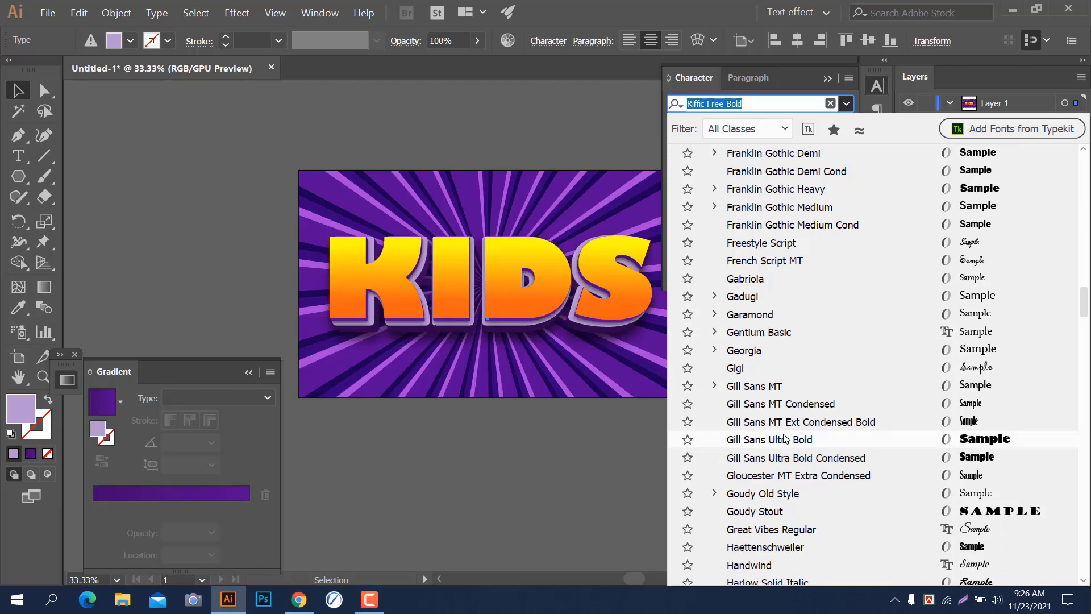
pyautogui.scroll(-3, 784, 438)
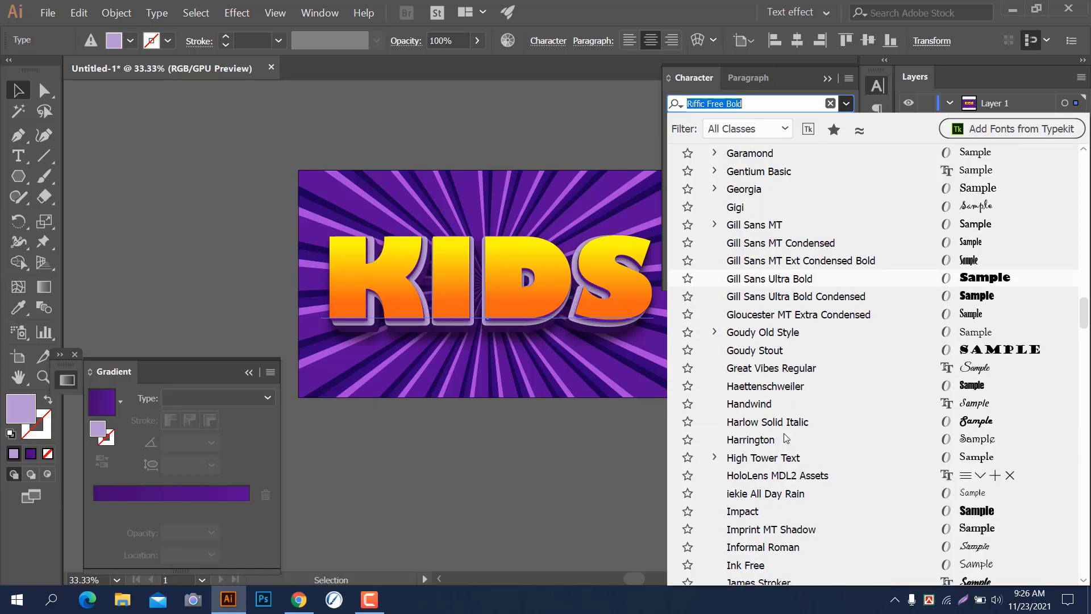
pyautogui.scroll(-2, 784, 438)
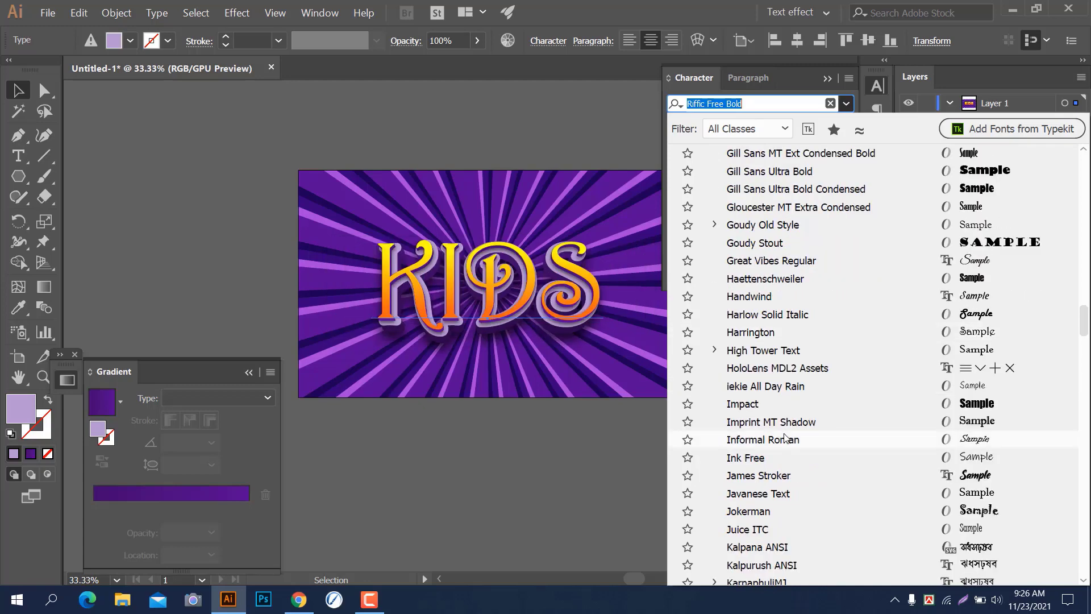
# Change the KIDS text's font to Christopher Done and deselect the text
pyautogui.scroll(20, 785, 438)
pyautogui.scroll(20, 784, 438)
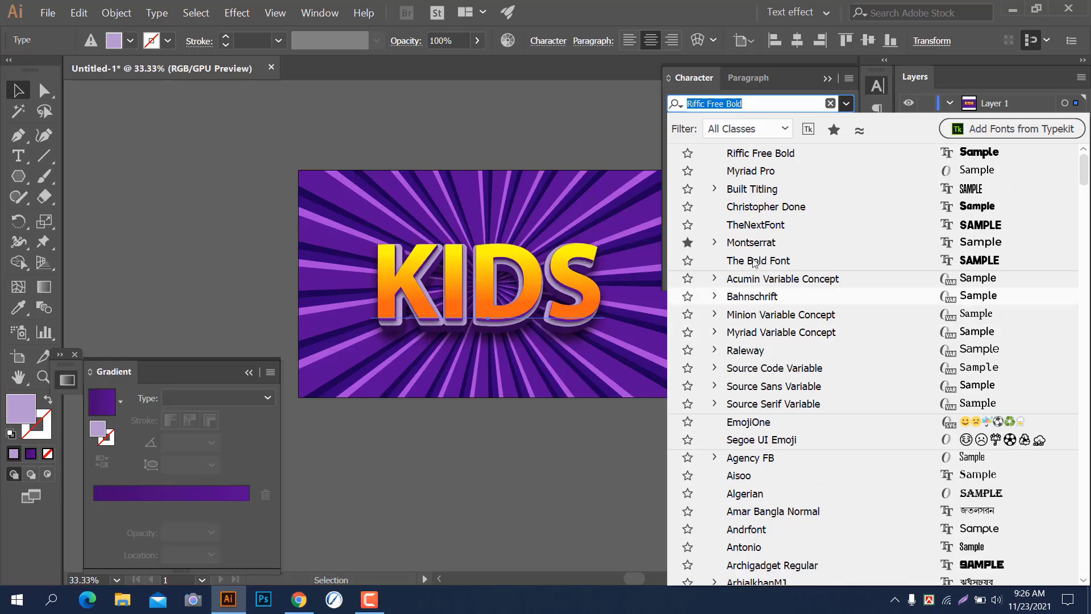
pyautogui.click(767, 207)
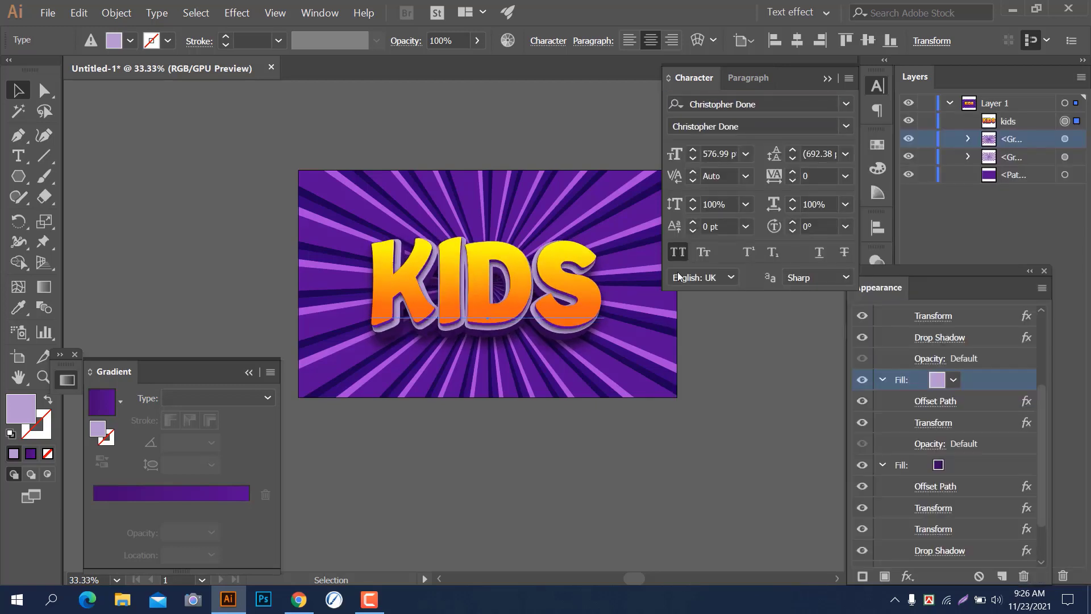
pyautogui.click(827, 81)
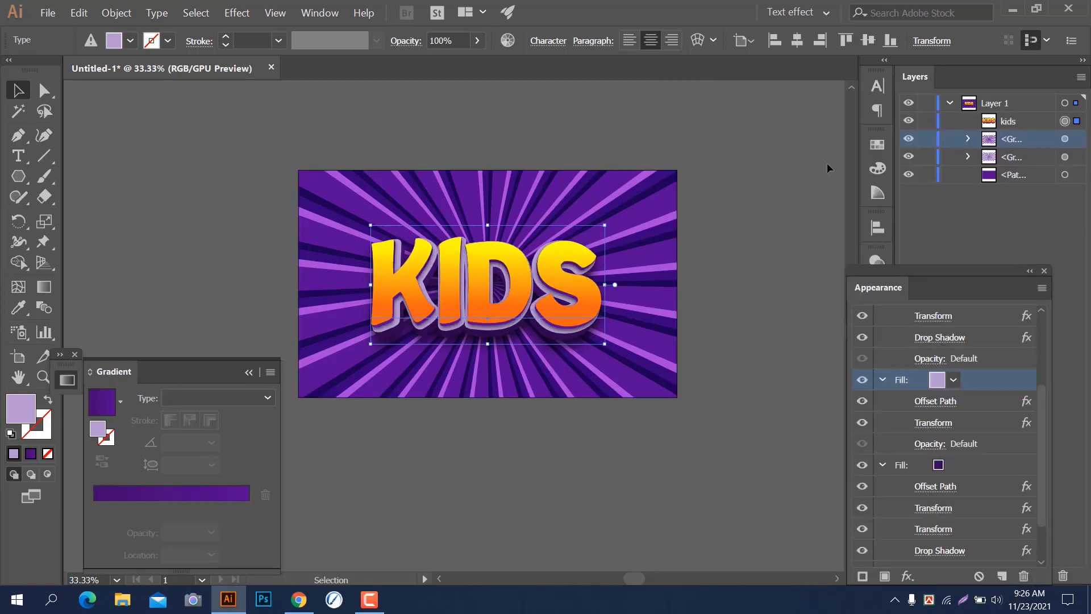
pyautogui.click(250, 139)
pyautogui.scroll(-2, 649, 483)
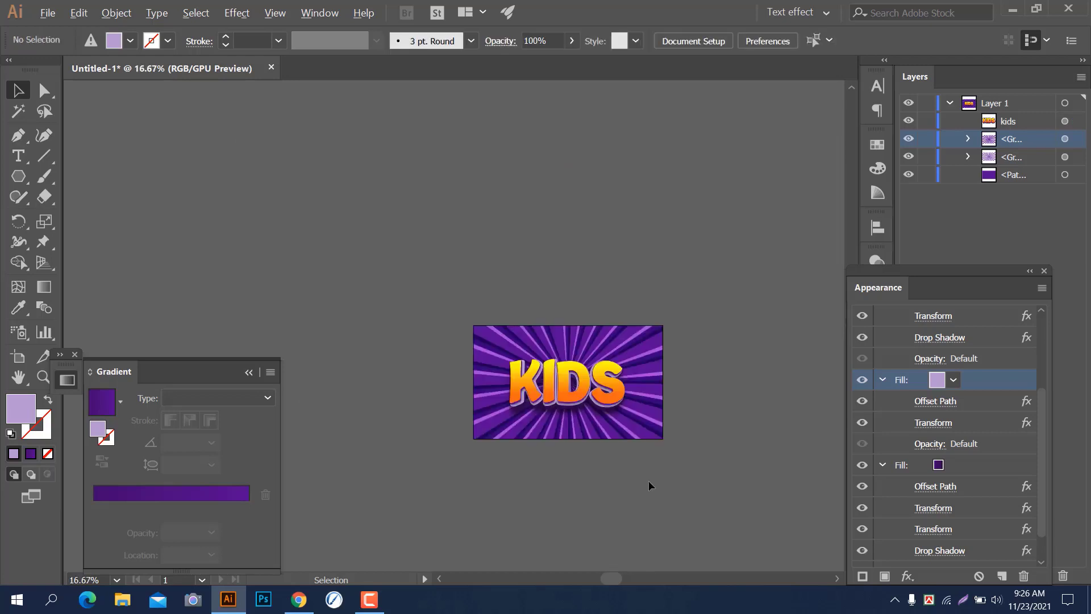
pyautogui.scroll(2, 649, 483)
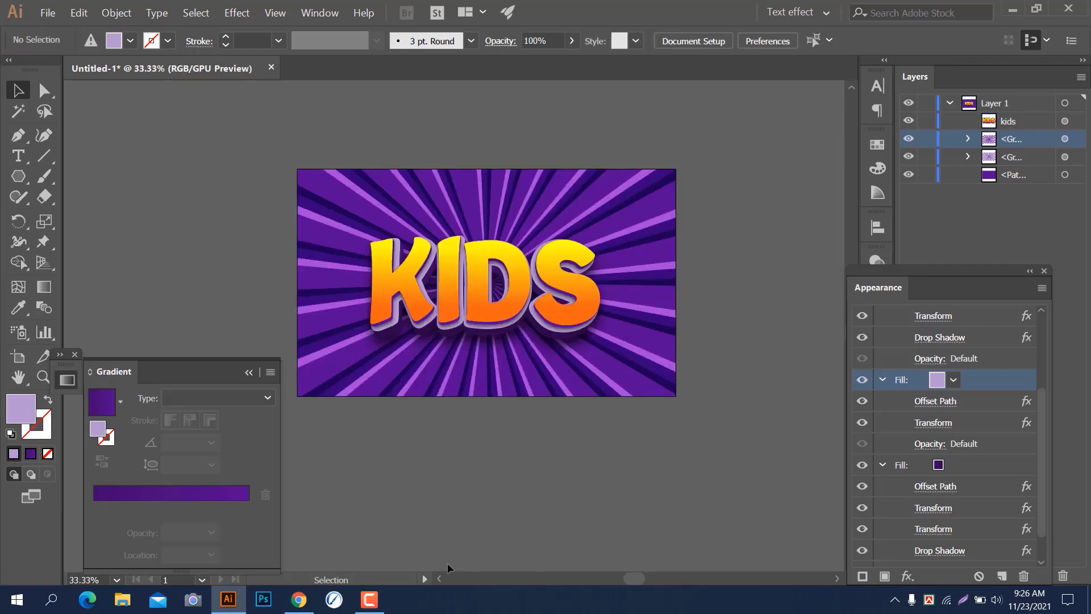
pyautogui.click(369, 598)
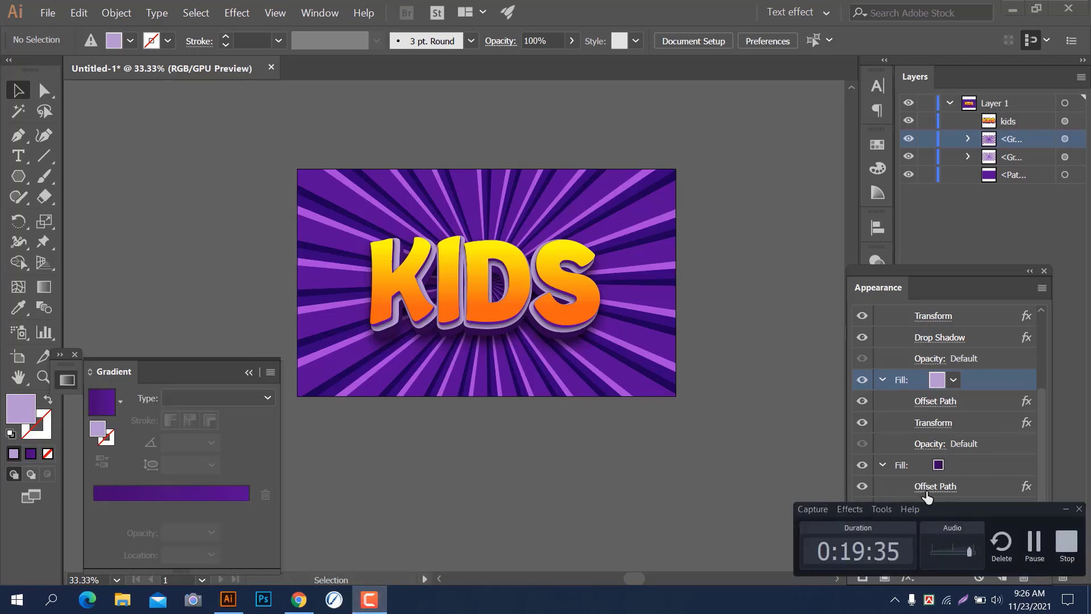